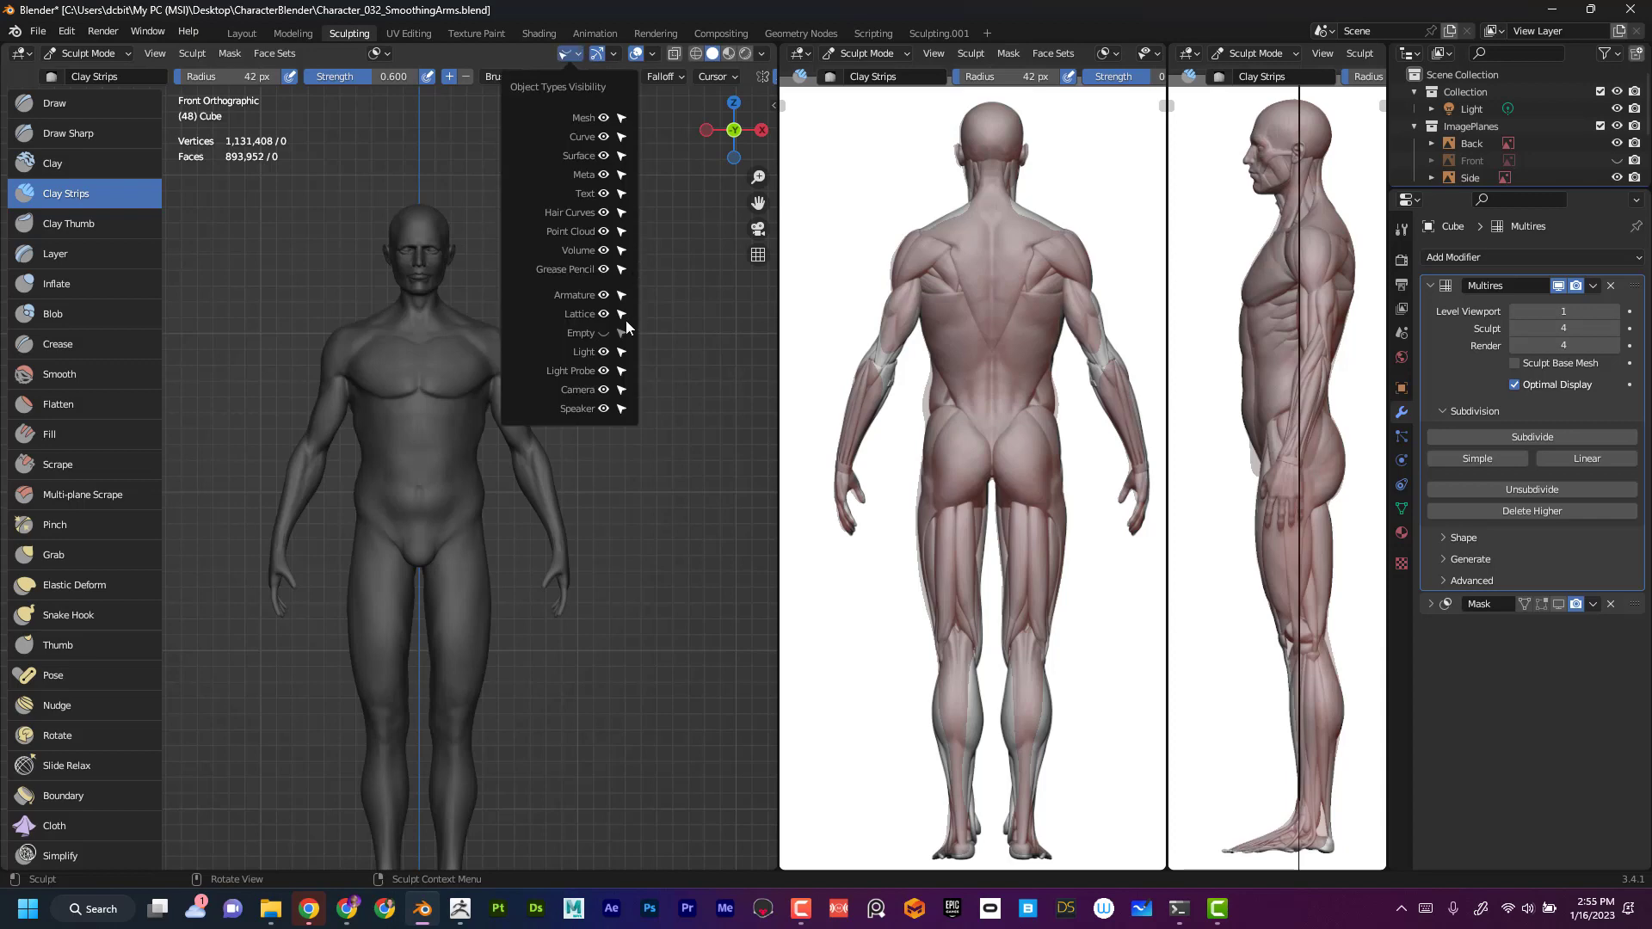
# - Show the empties in the main viewport, then make the Front reference image visible and hide the Back one
pyautogui.click(605, 333)
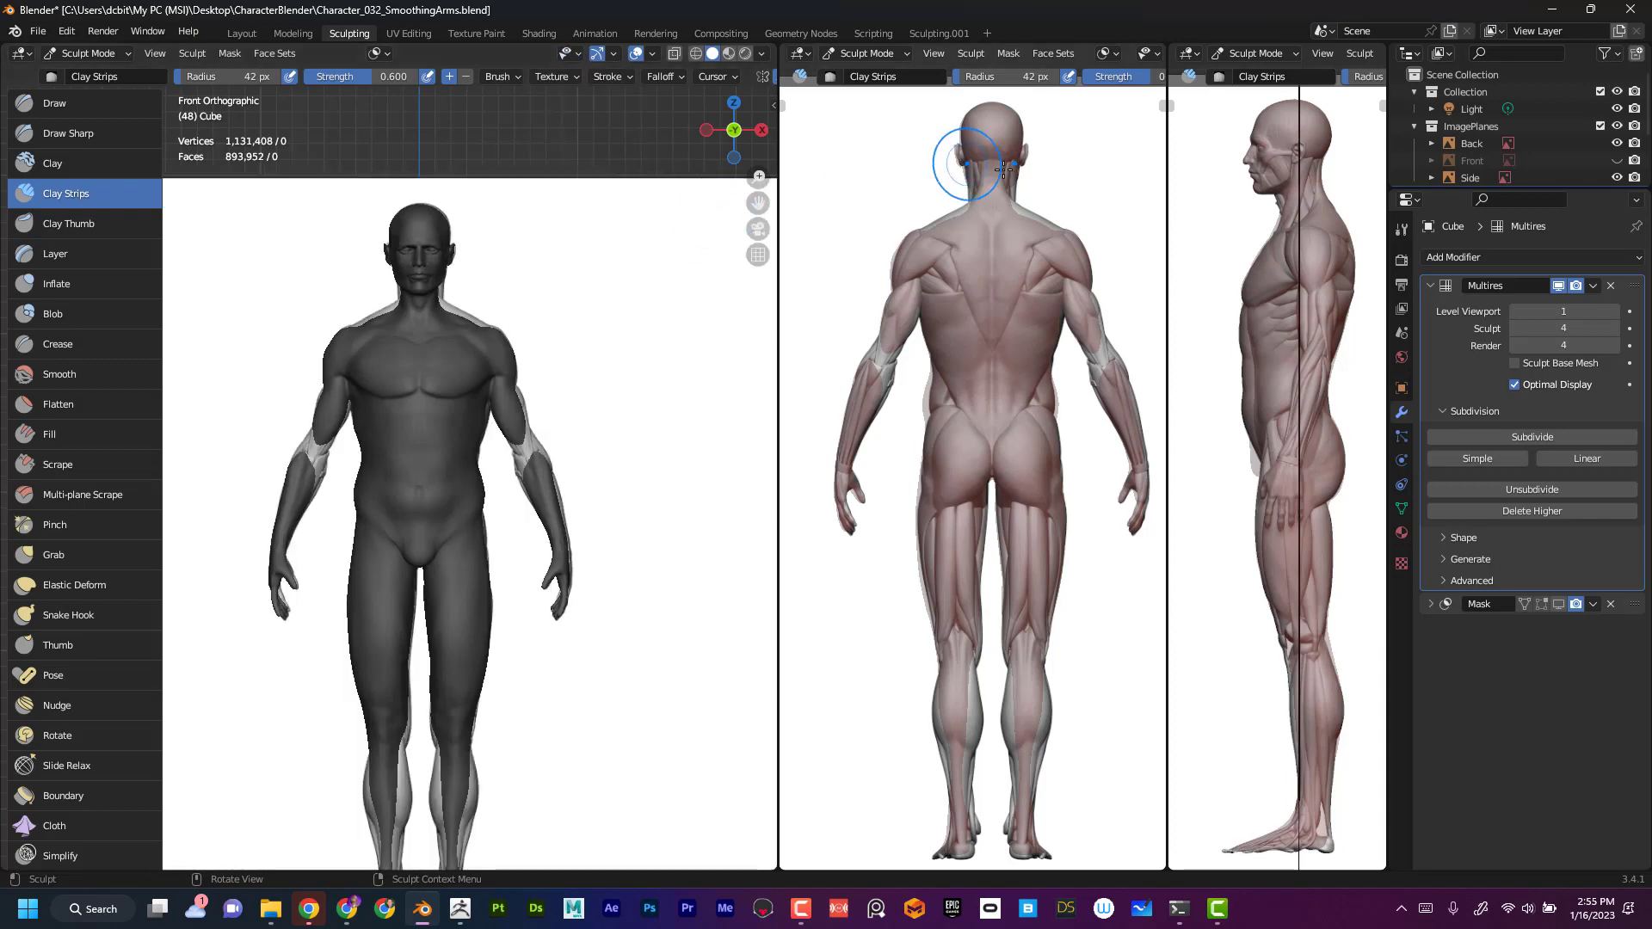
pyautogui.moveTo(1494, 190); pyautogui.dragTo(1494, 240)
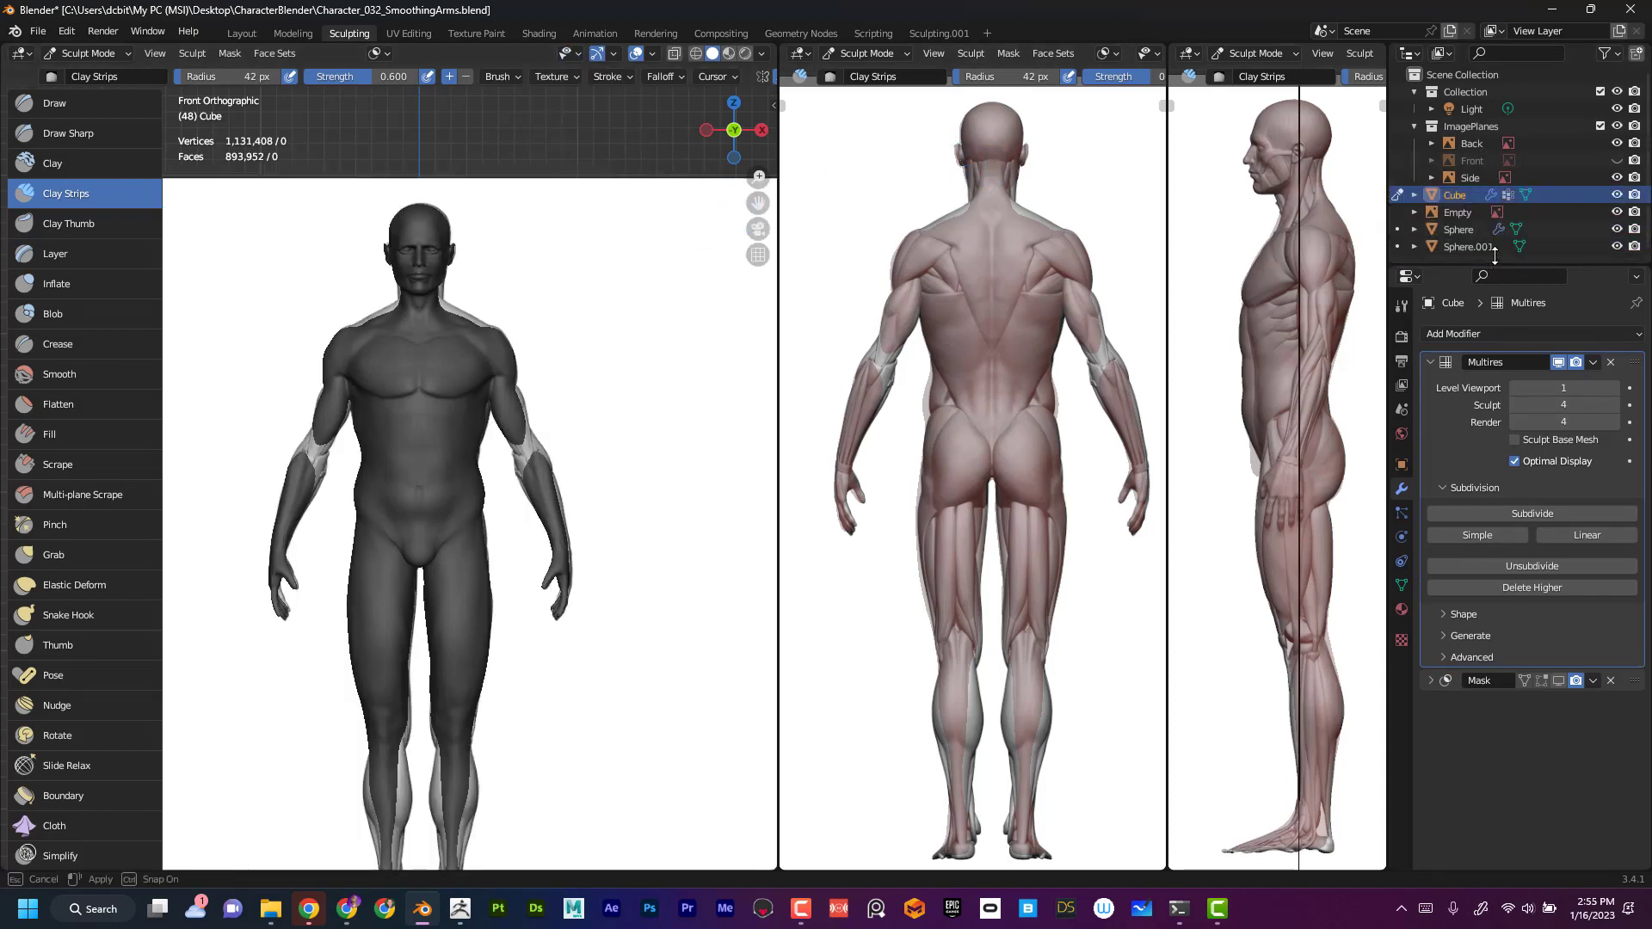
pyautogui.click(1617, 160)
pyautogui.click(1617, 143)
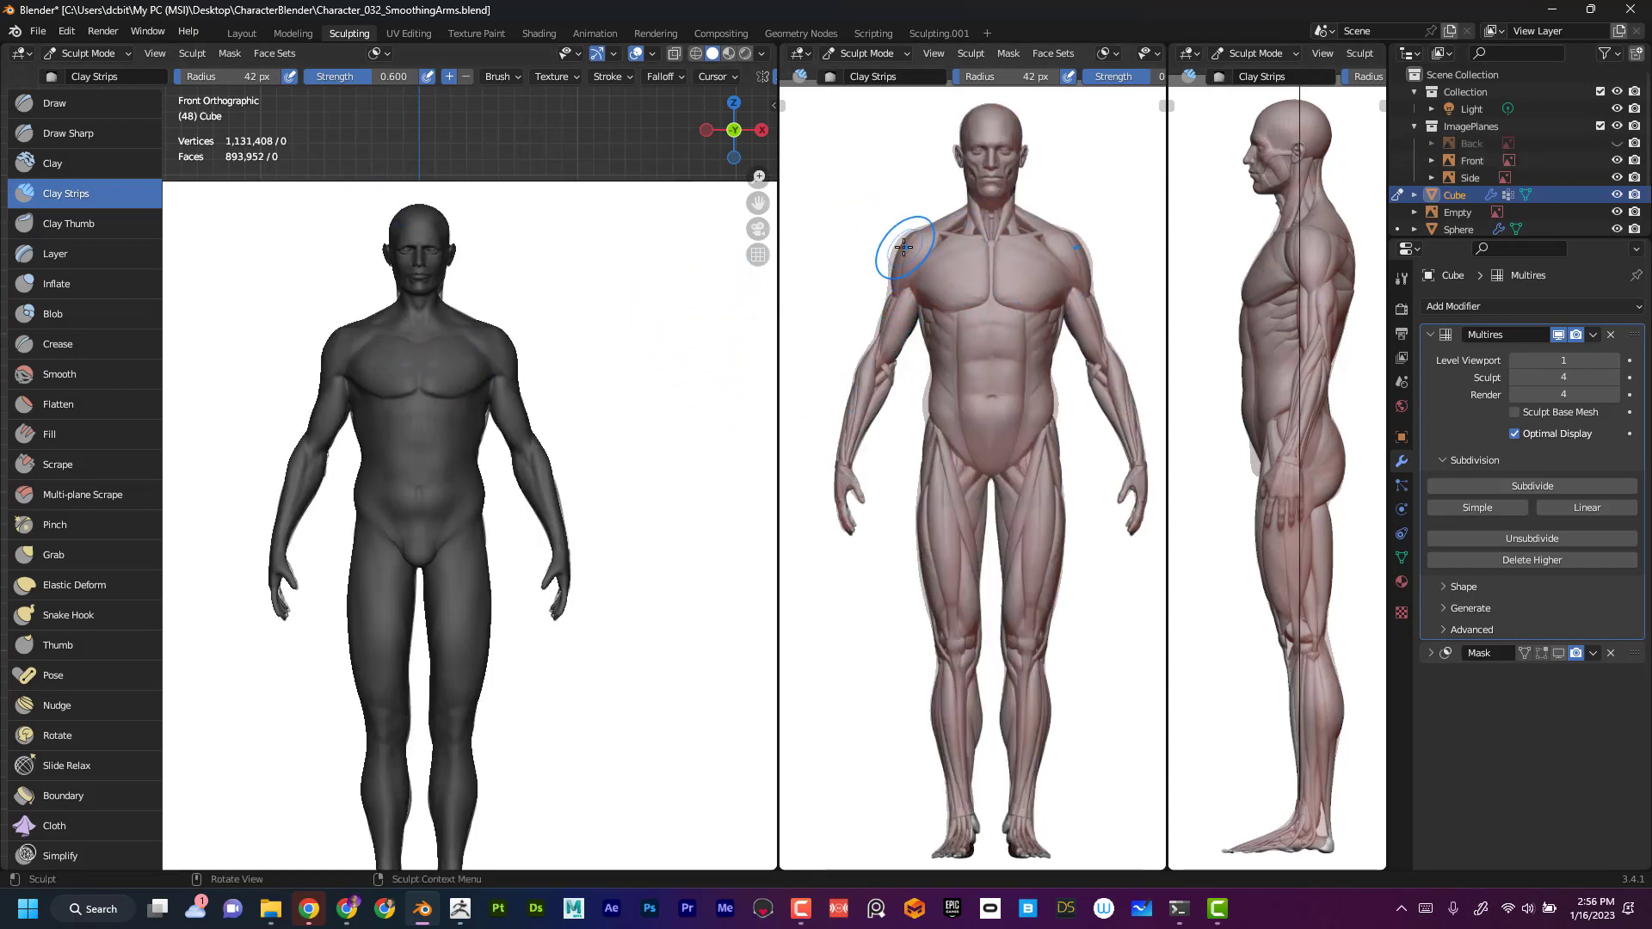
# - With the Grab brush at a 92 px radius, adjust the upper arms and waist to follow the front reference's outline
pyautogui.click(85, 558)
pyautogui.press('f')
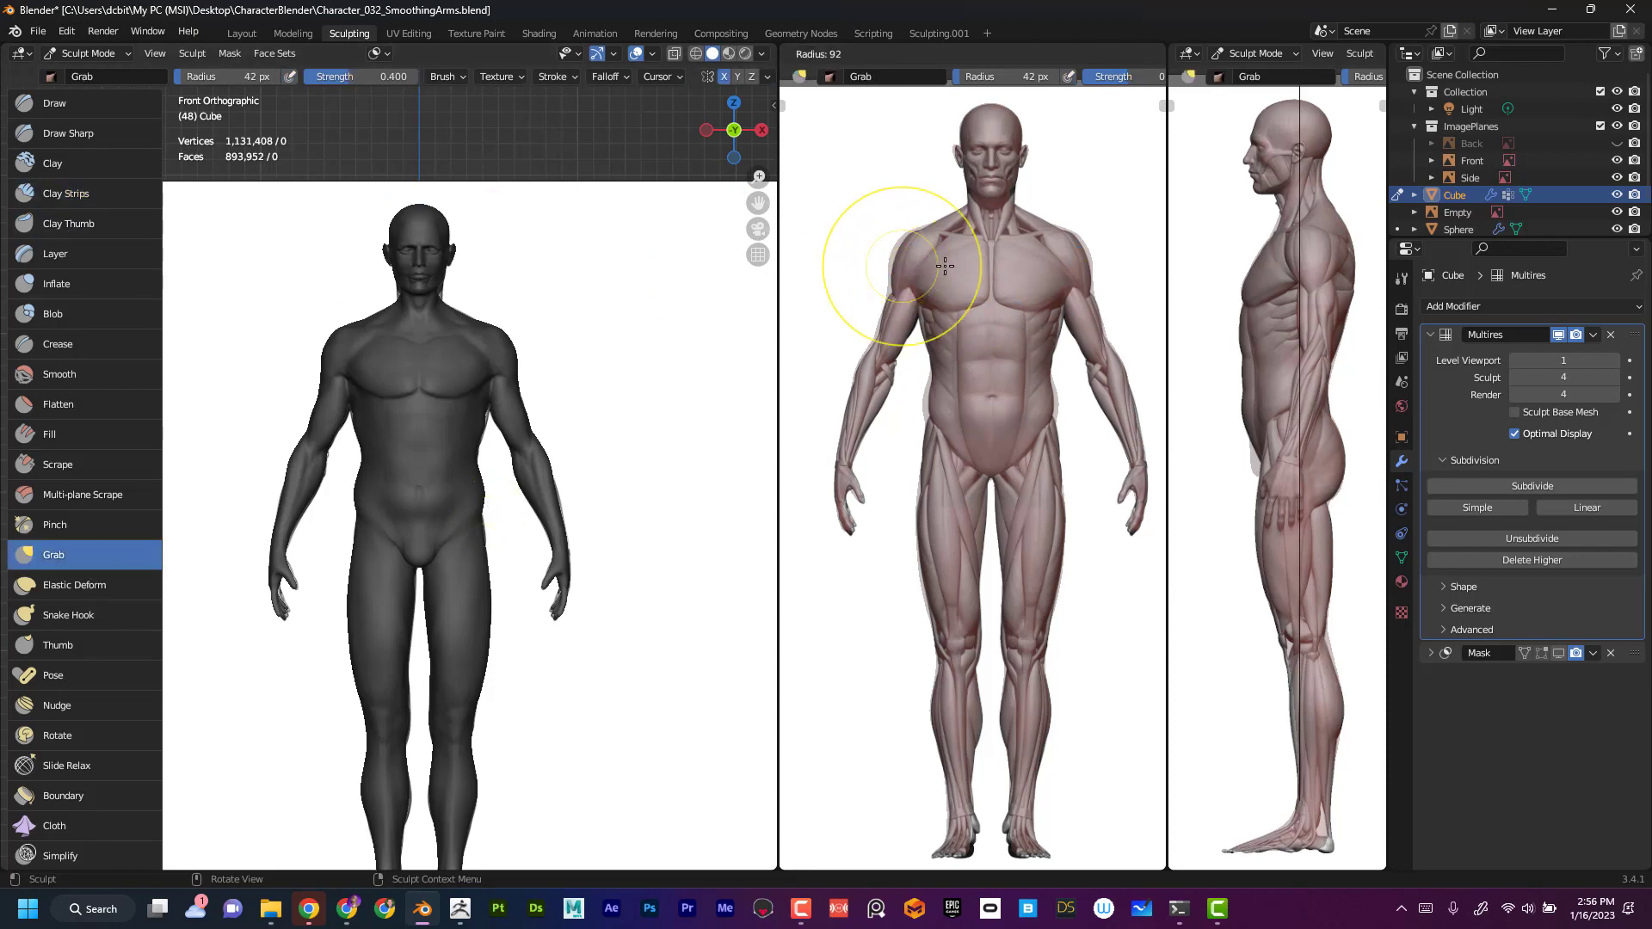
pyautogui.click(901, 251)
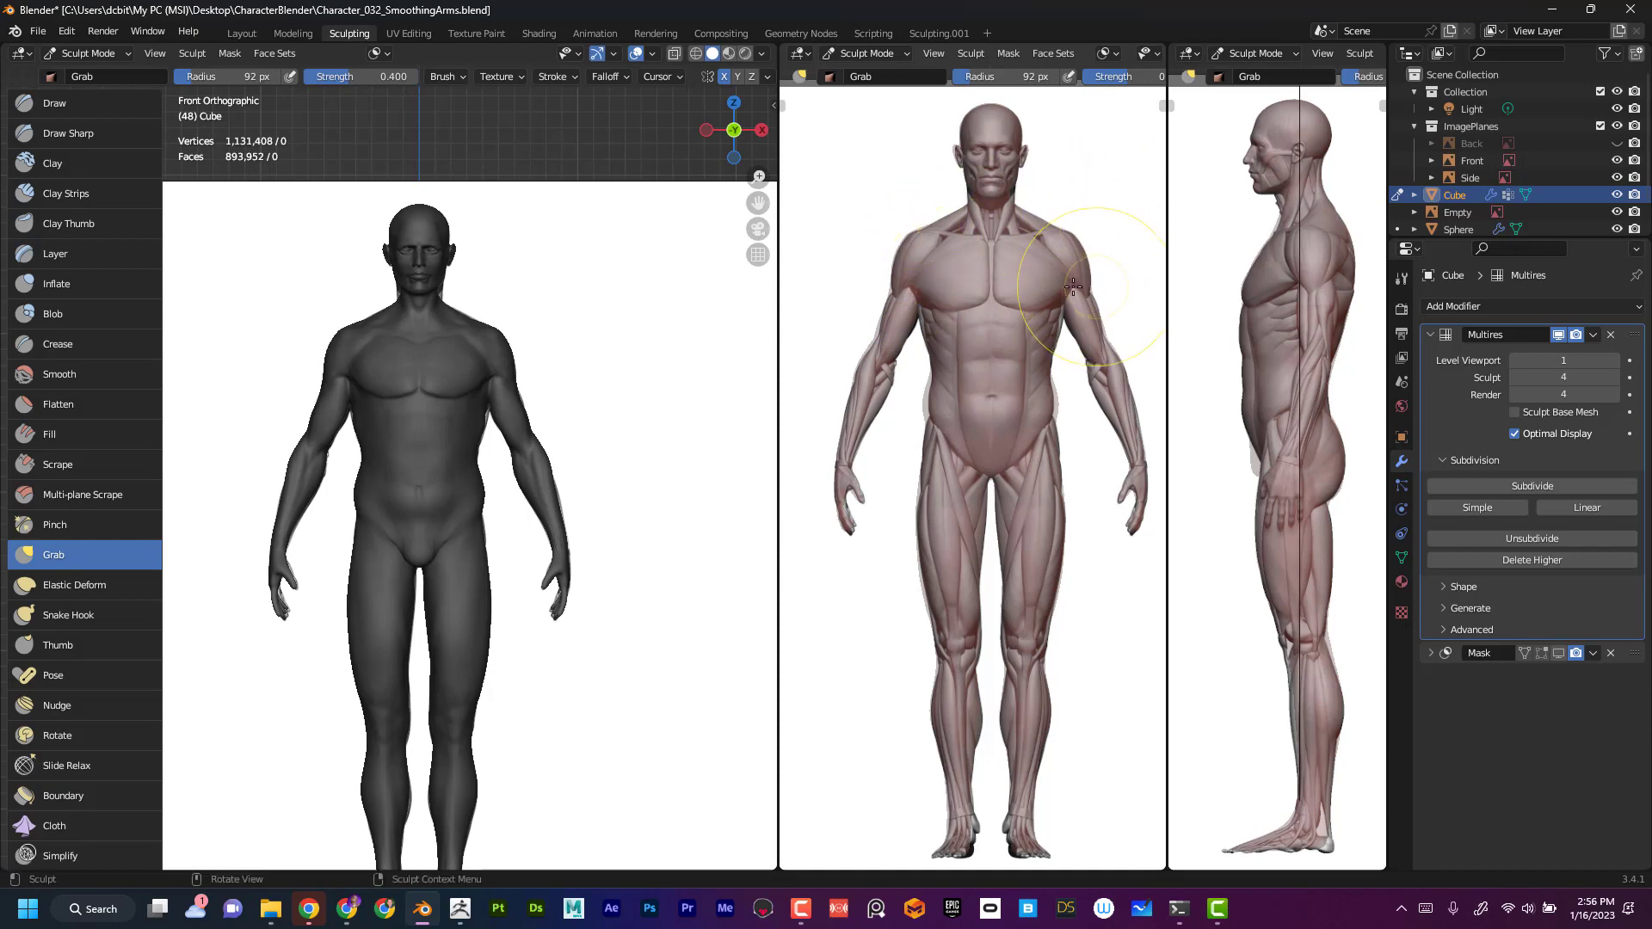
pyautogui.moveTo(885, 327); pyautogui.dragTo(879, 343)
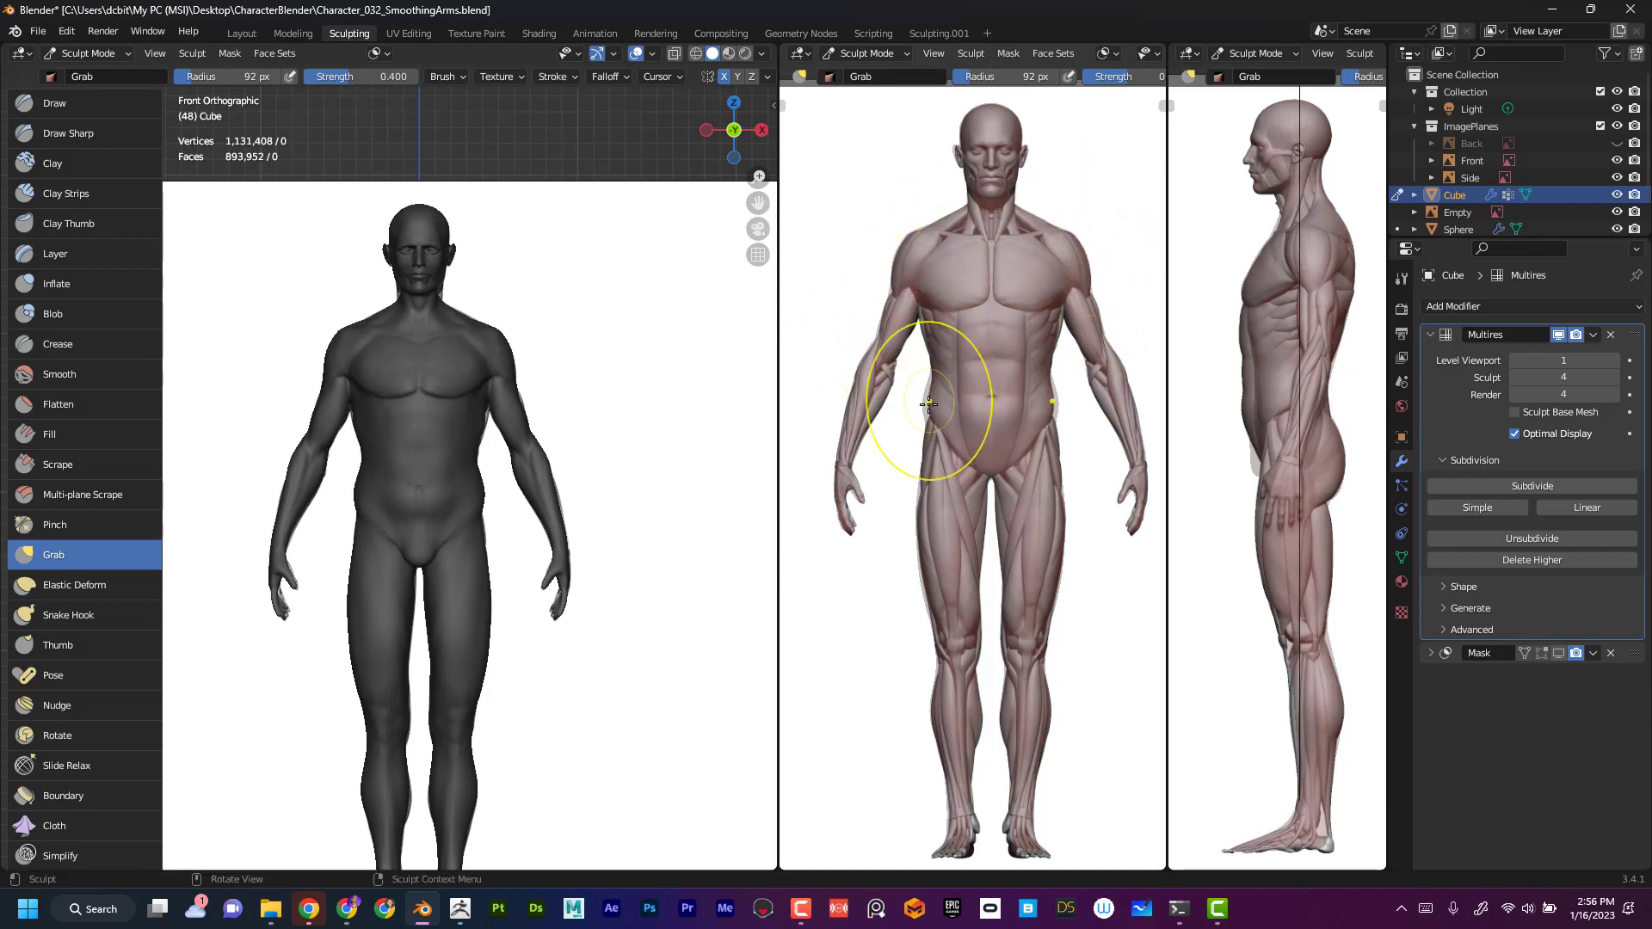
pyautogui.moveTo(924, 410); pyautogui.dragTo(938, 407)
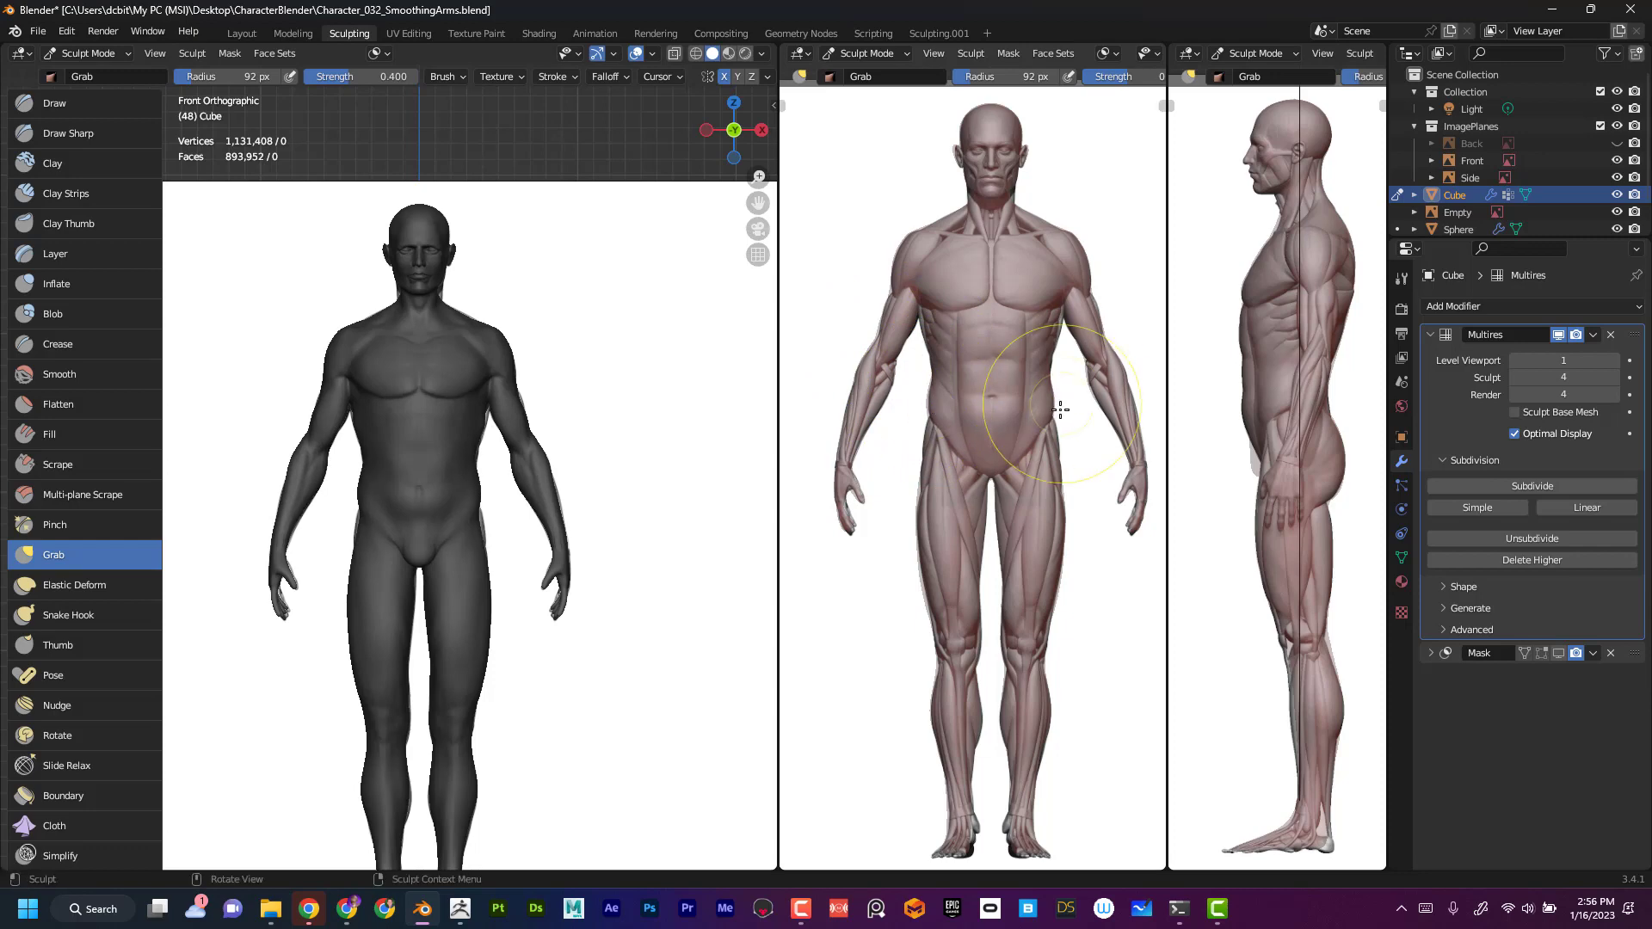
pyautogui.moveTo(1059, 444); pyautogui.dragTo(1061, 441)
# - Toggle X-ray in a closer front view to compare the torso and arms with the anatomical reference
pyautogui.scroll(3, 655, 379)
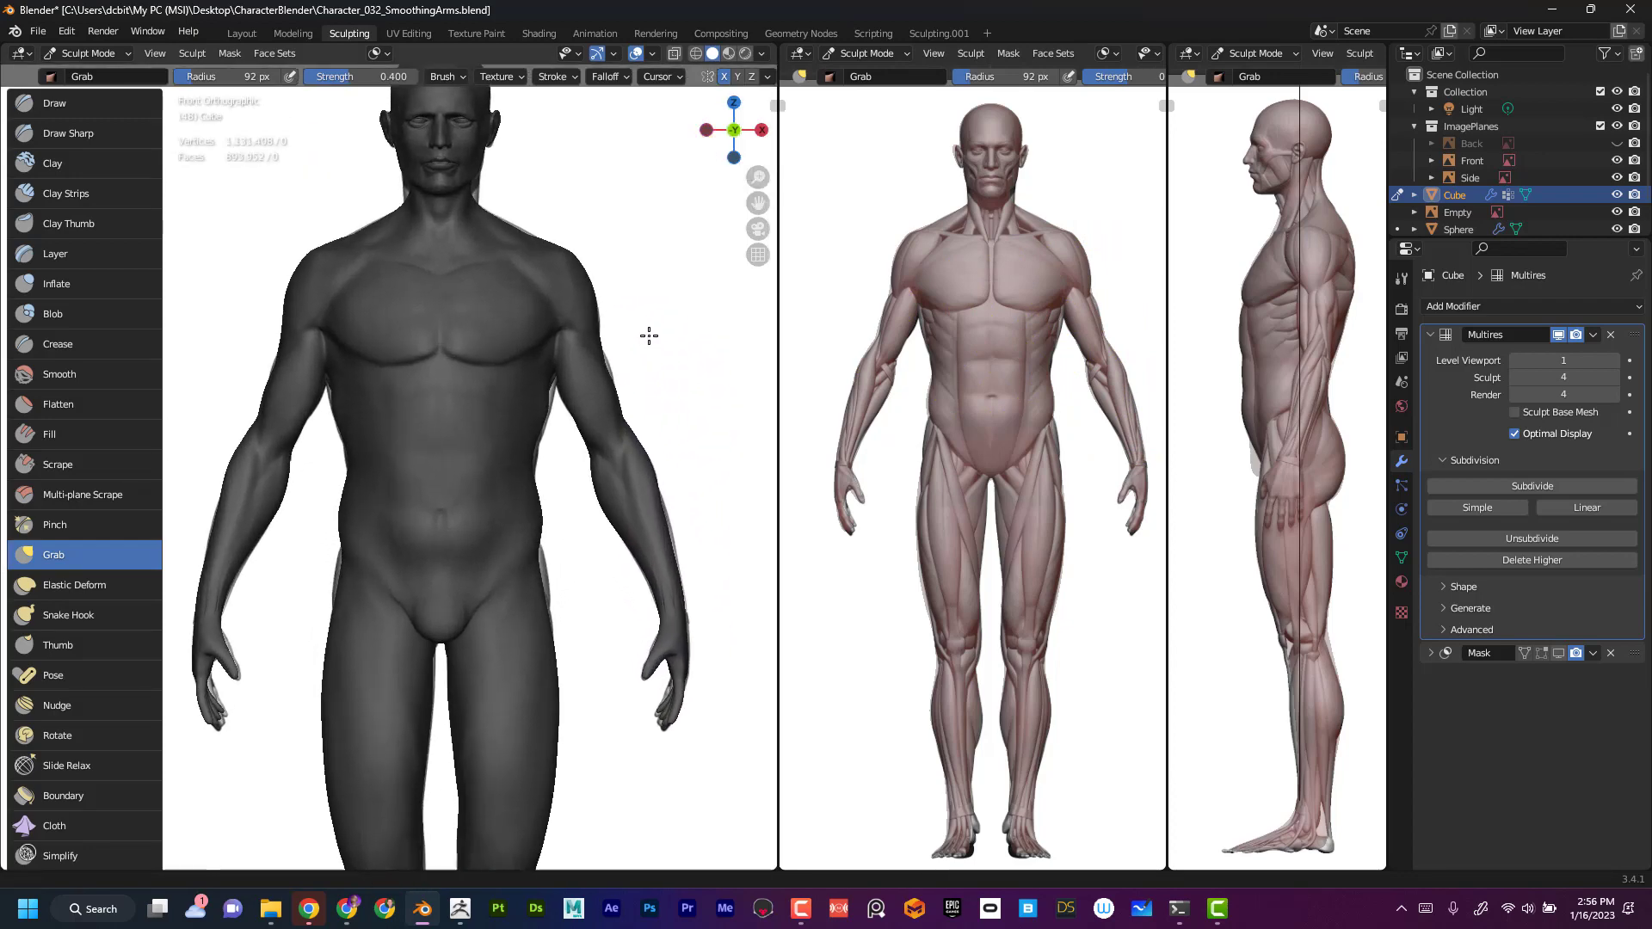
pyautogui.scroll(2, 649, 335)
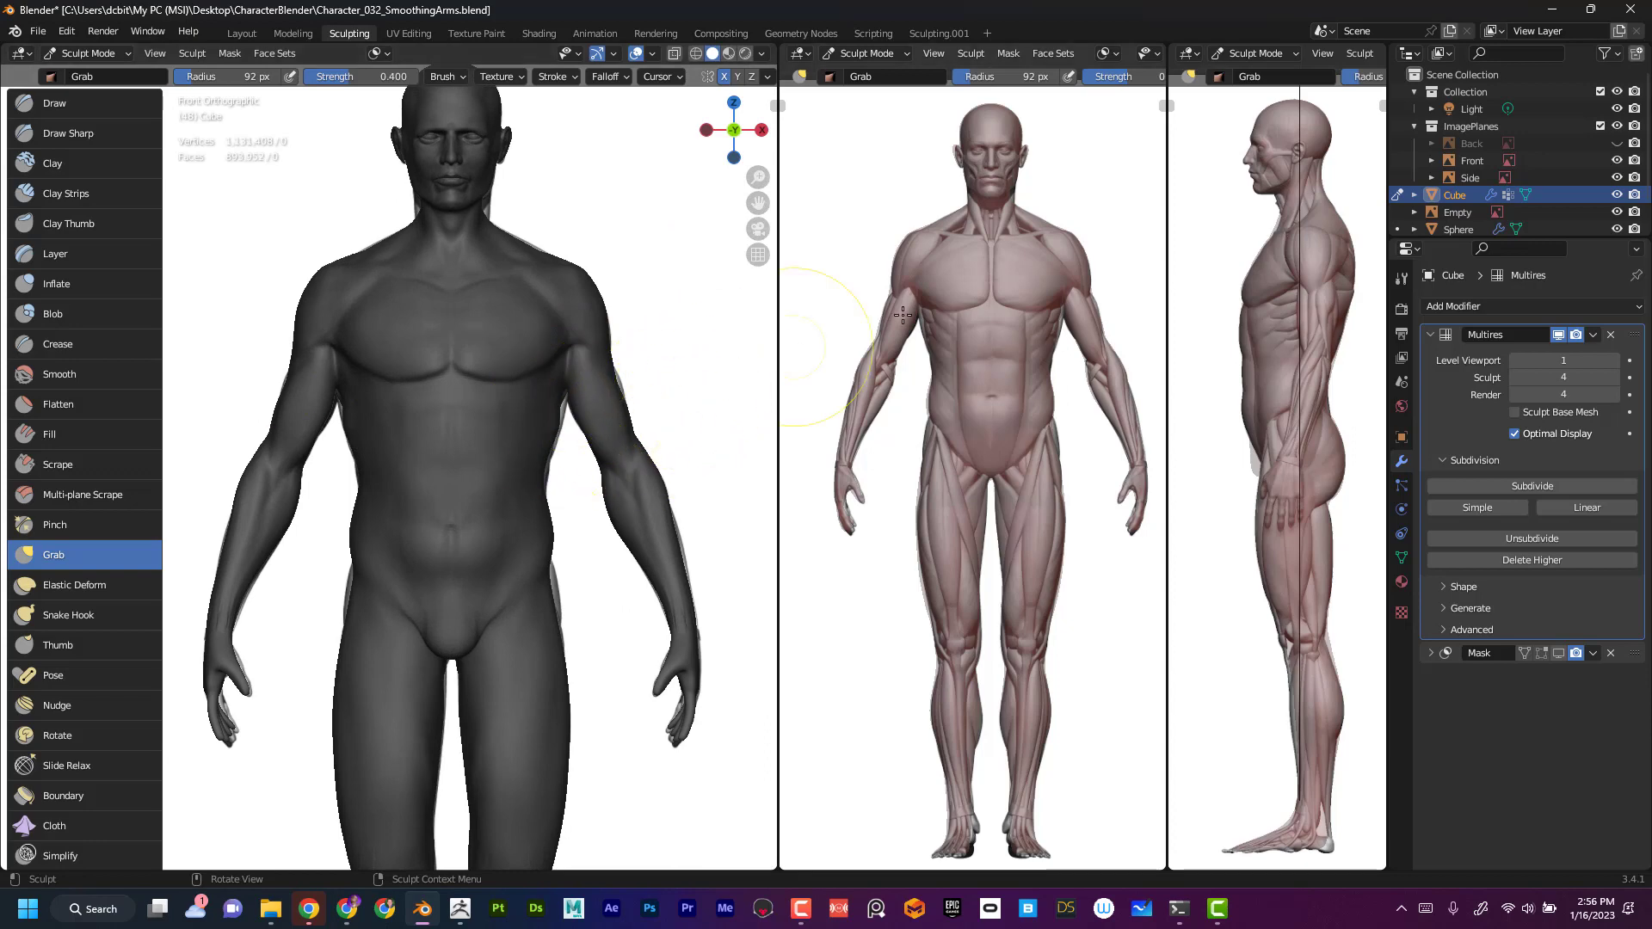
pyautogui.click(676, 55)
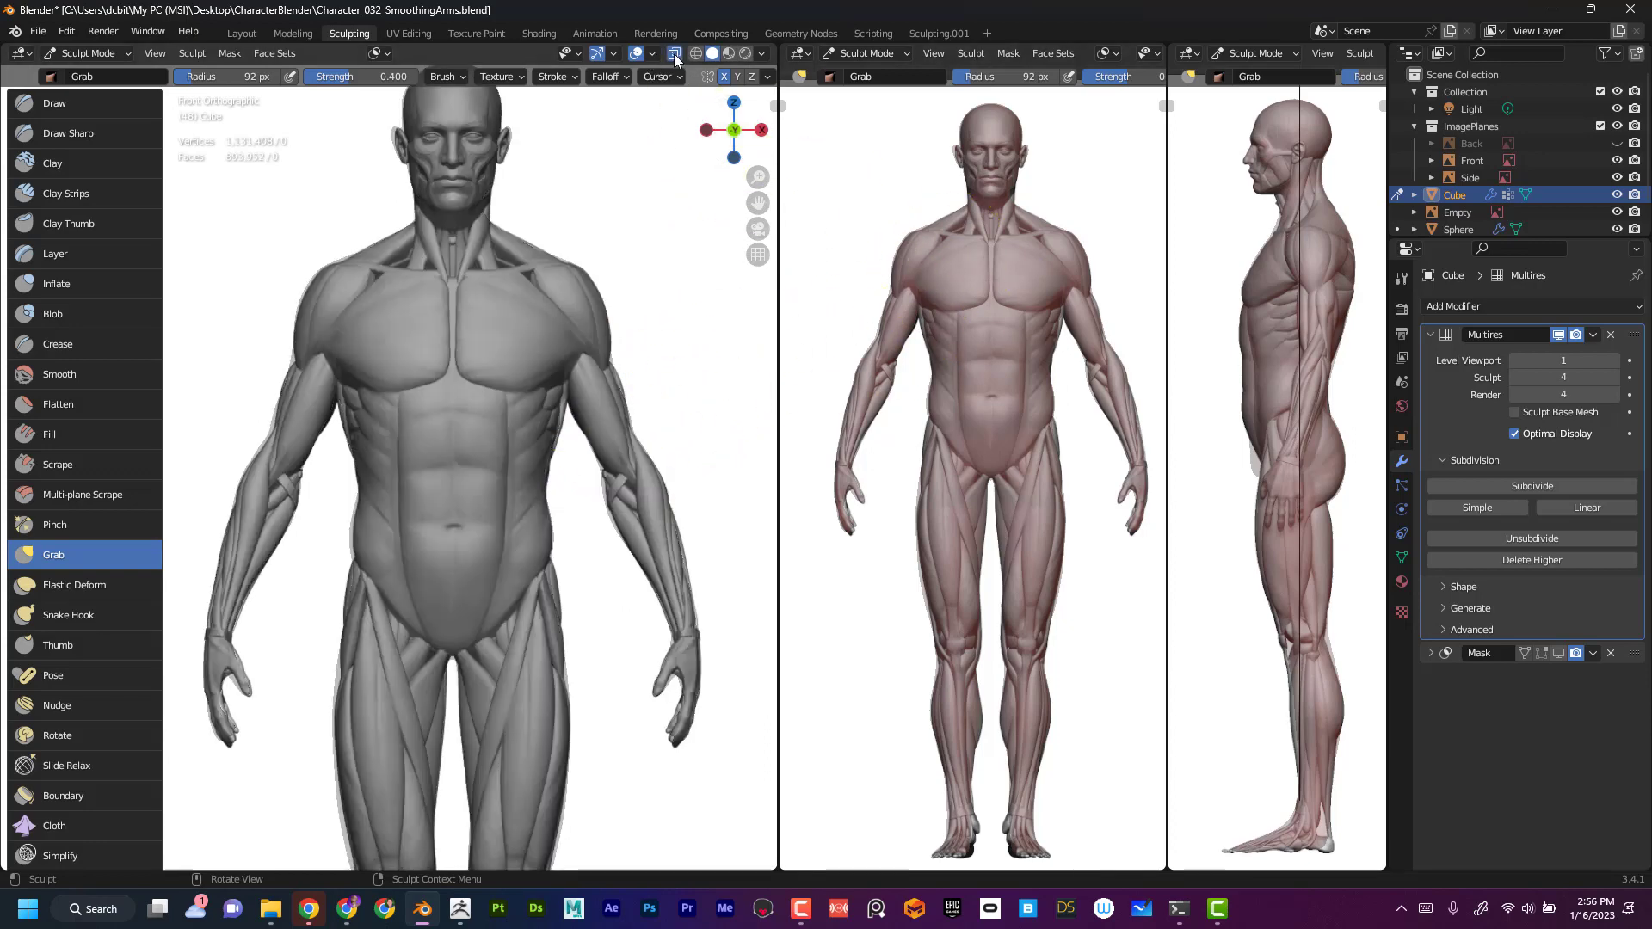
pyautogui.click(676, 55)
pyautogui.click(675, 55)
pyautogui.click(675, 55)
pyautogui.click(676, 55)
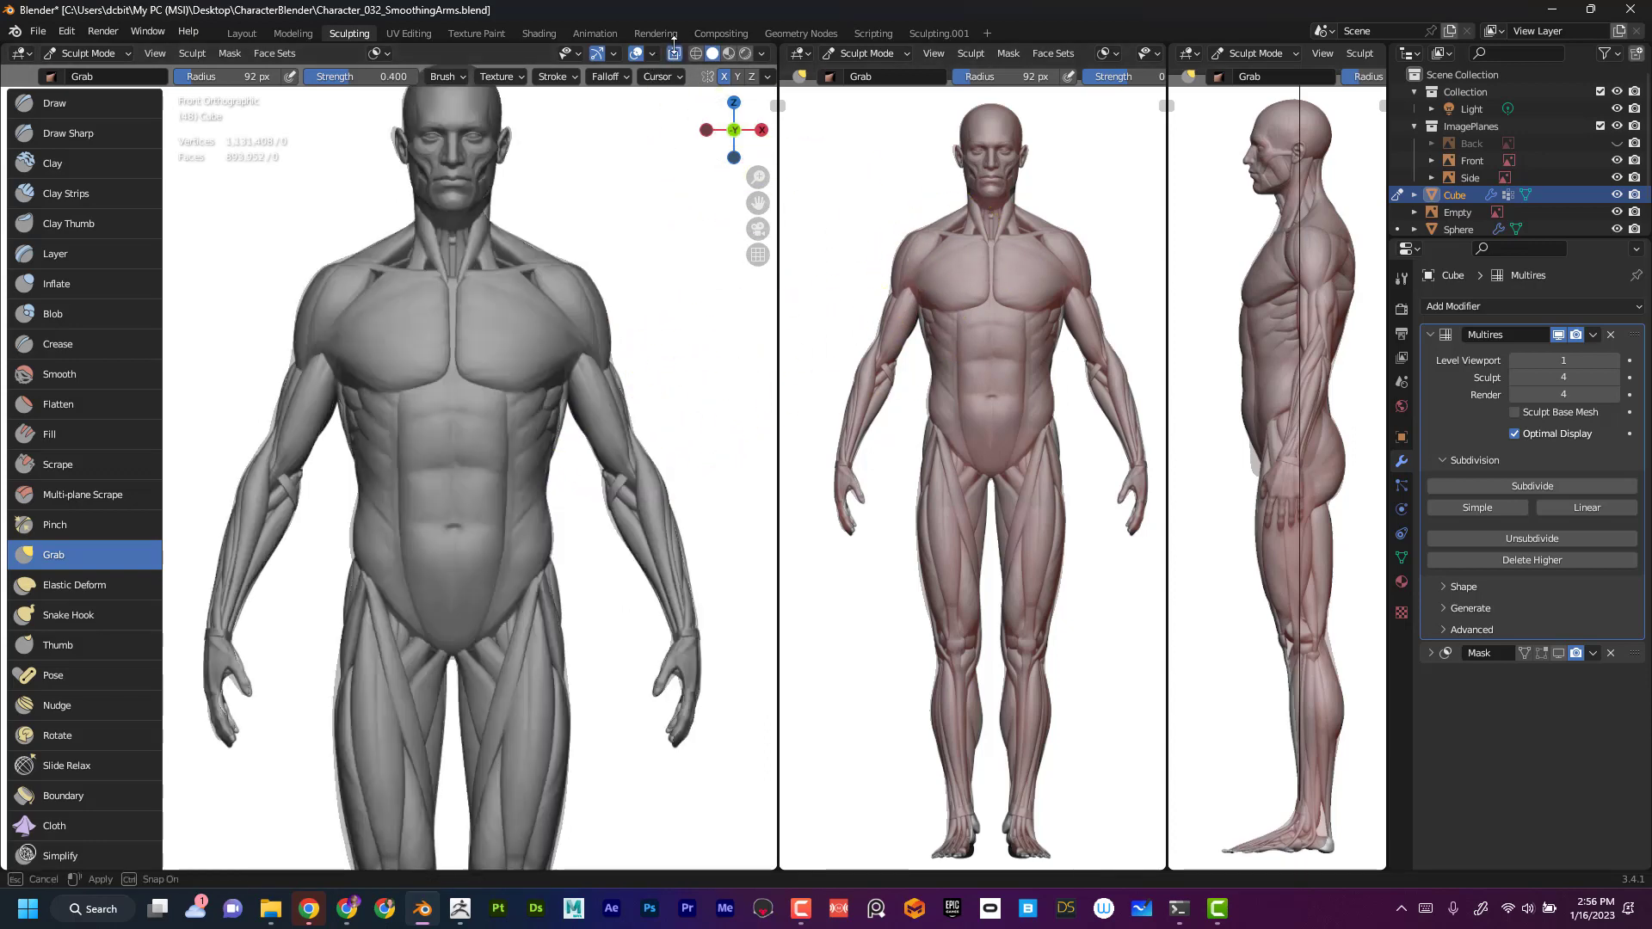
pyautogui.click(676, 55)
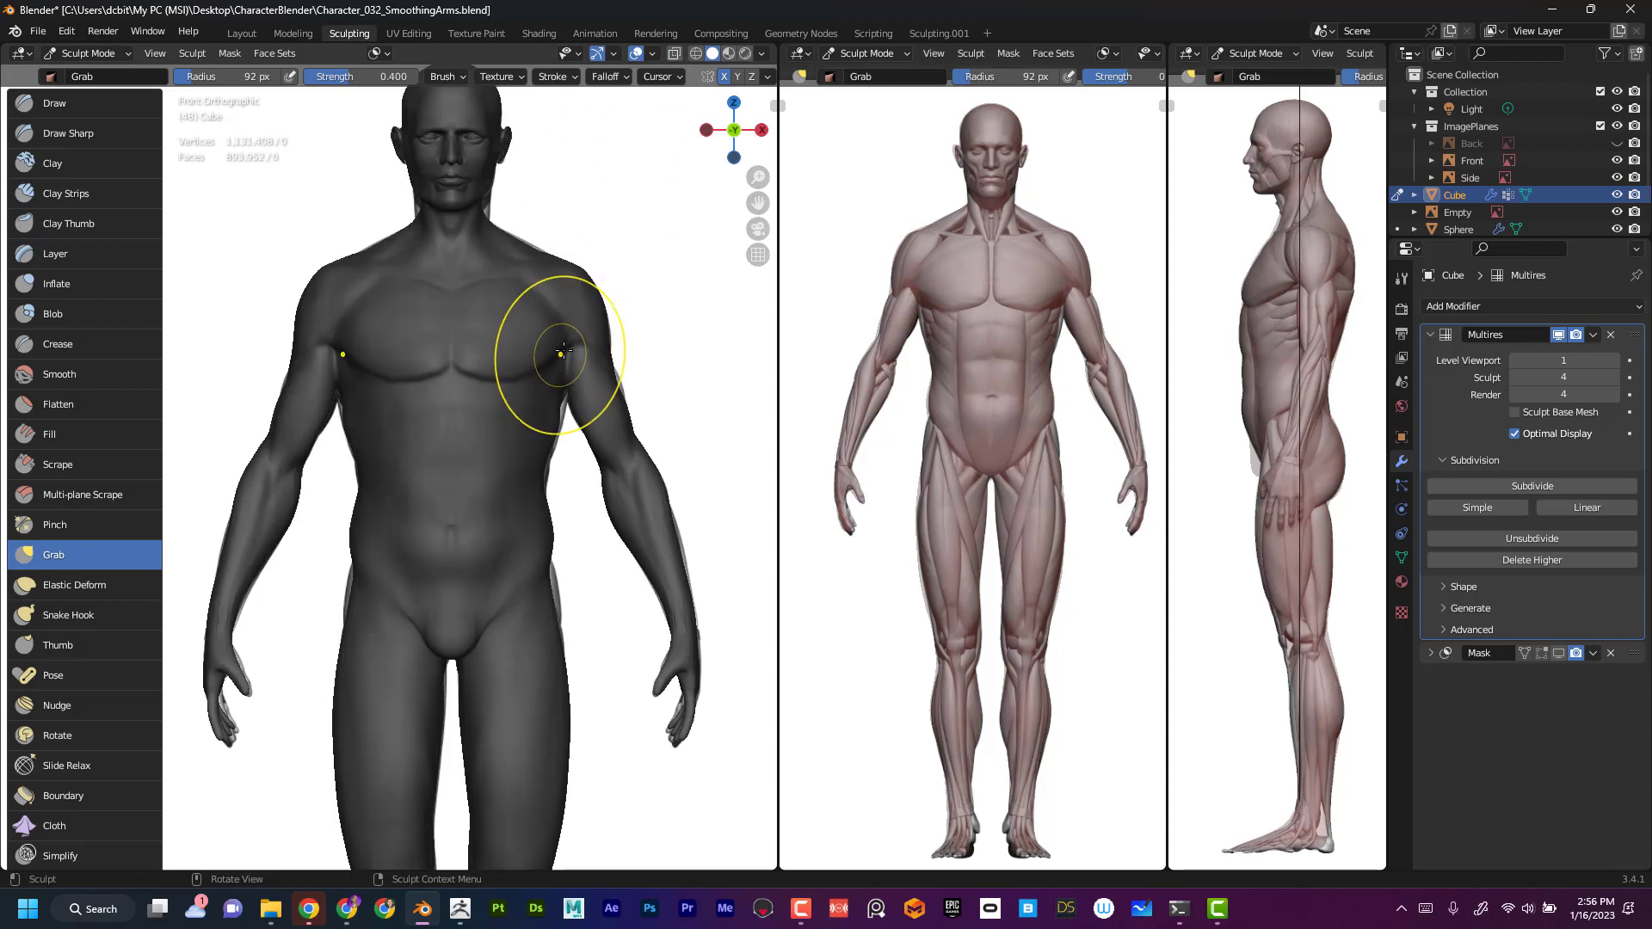
pyautogui.click(675, 55)
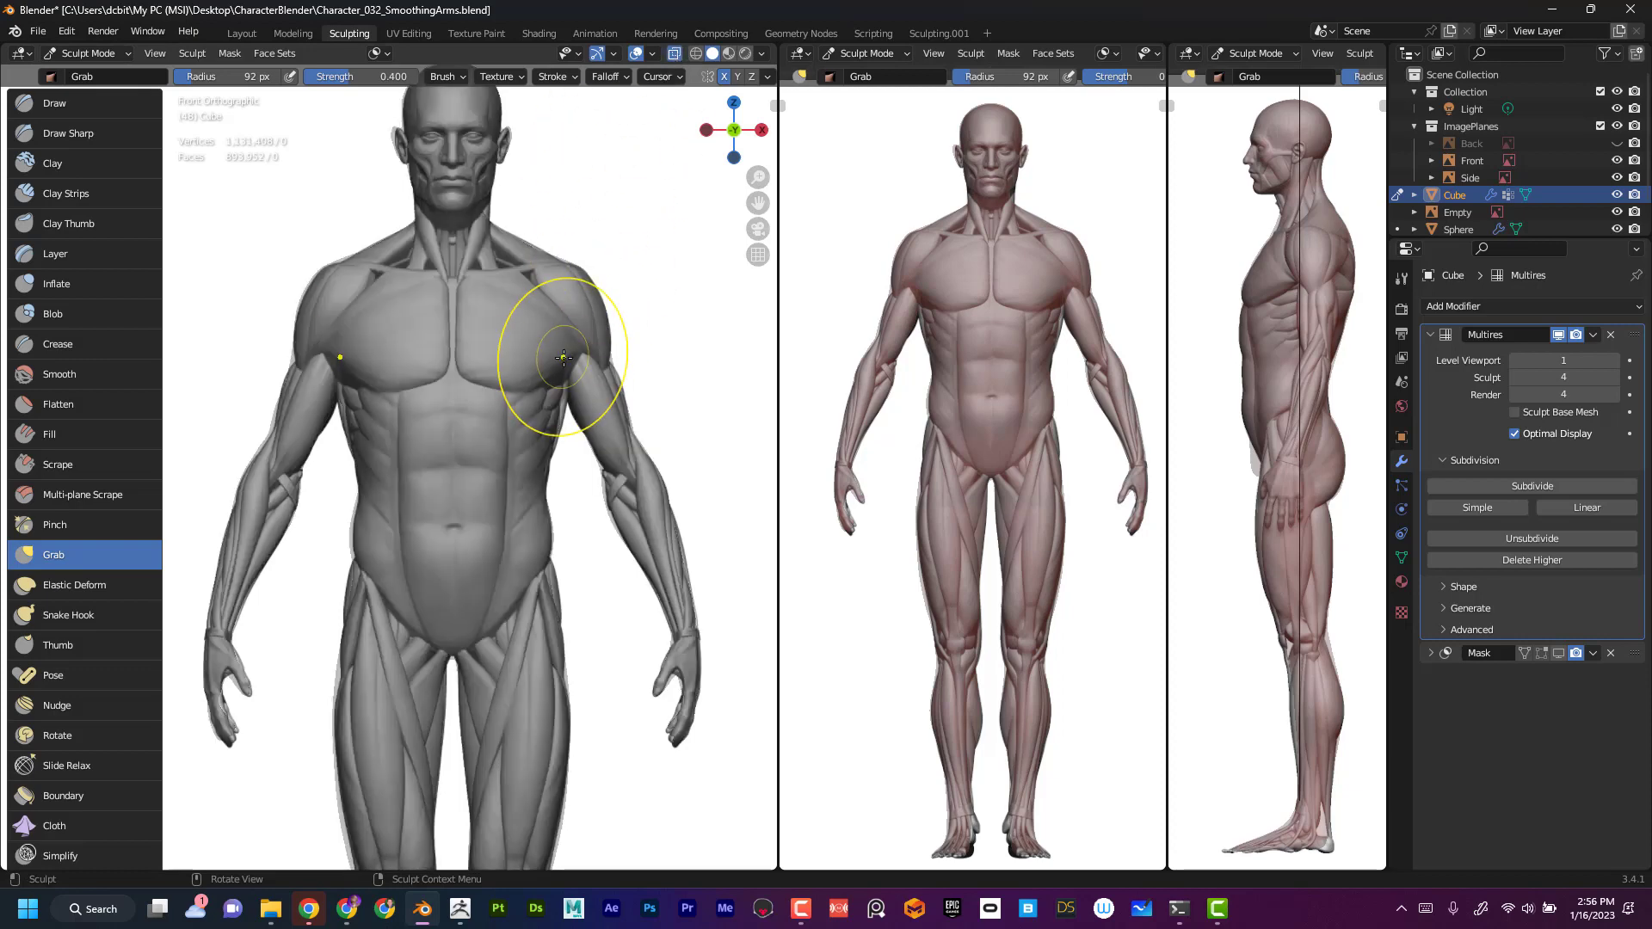
pyautogui.click(674, 54)
pyautogui.click(676, 55)
# - Reshape the outer edge of the pectorals near the armpits with the Grab brush, checking it against the reference in X-ray
pyautogui.moveTo(570, 349); pyautogui.dragTo(570, 349)
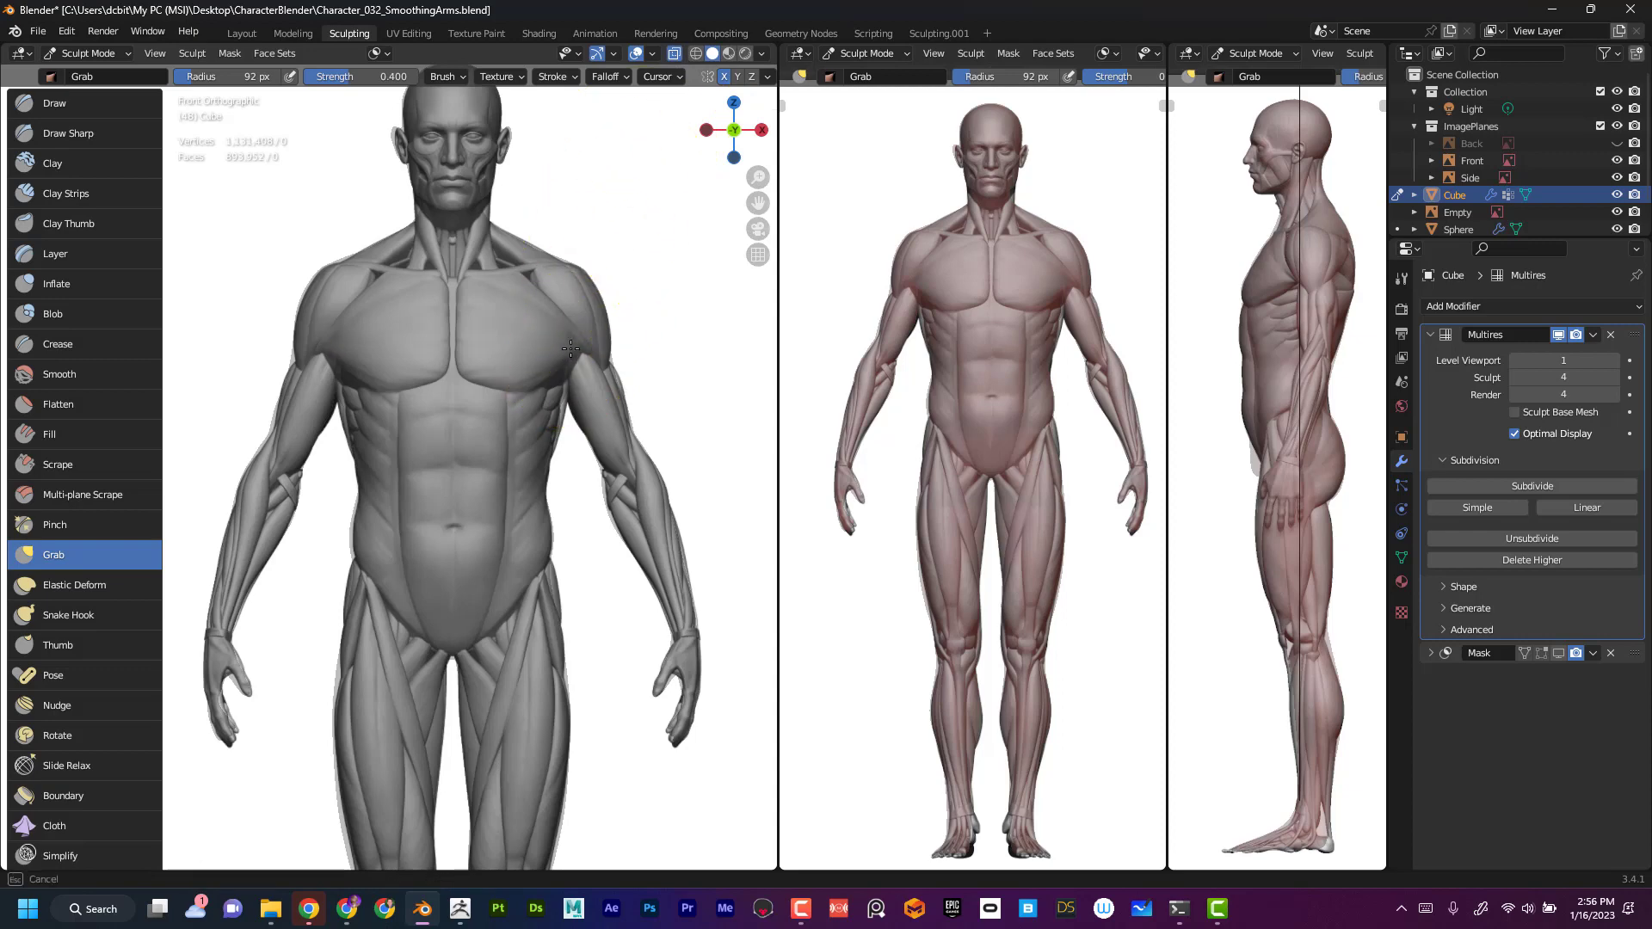
pyautogui.click(675, 54)
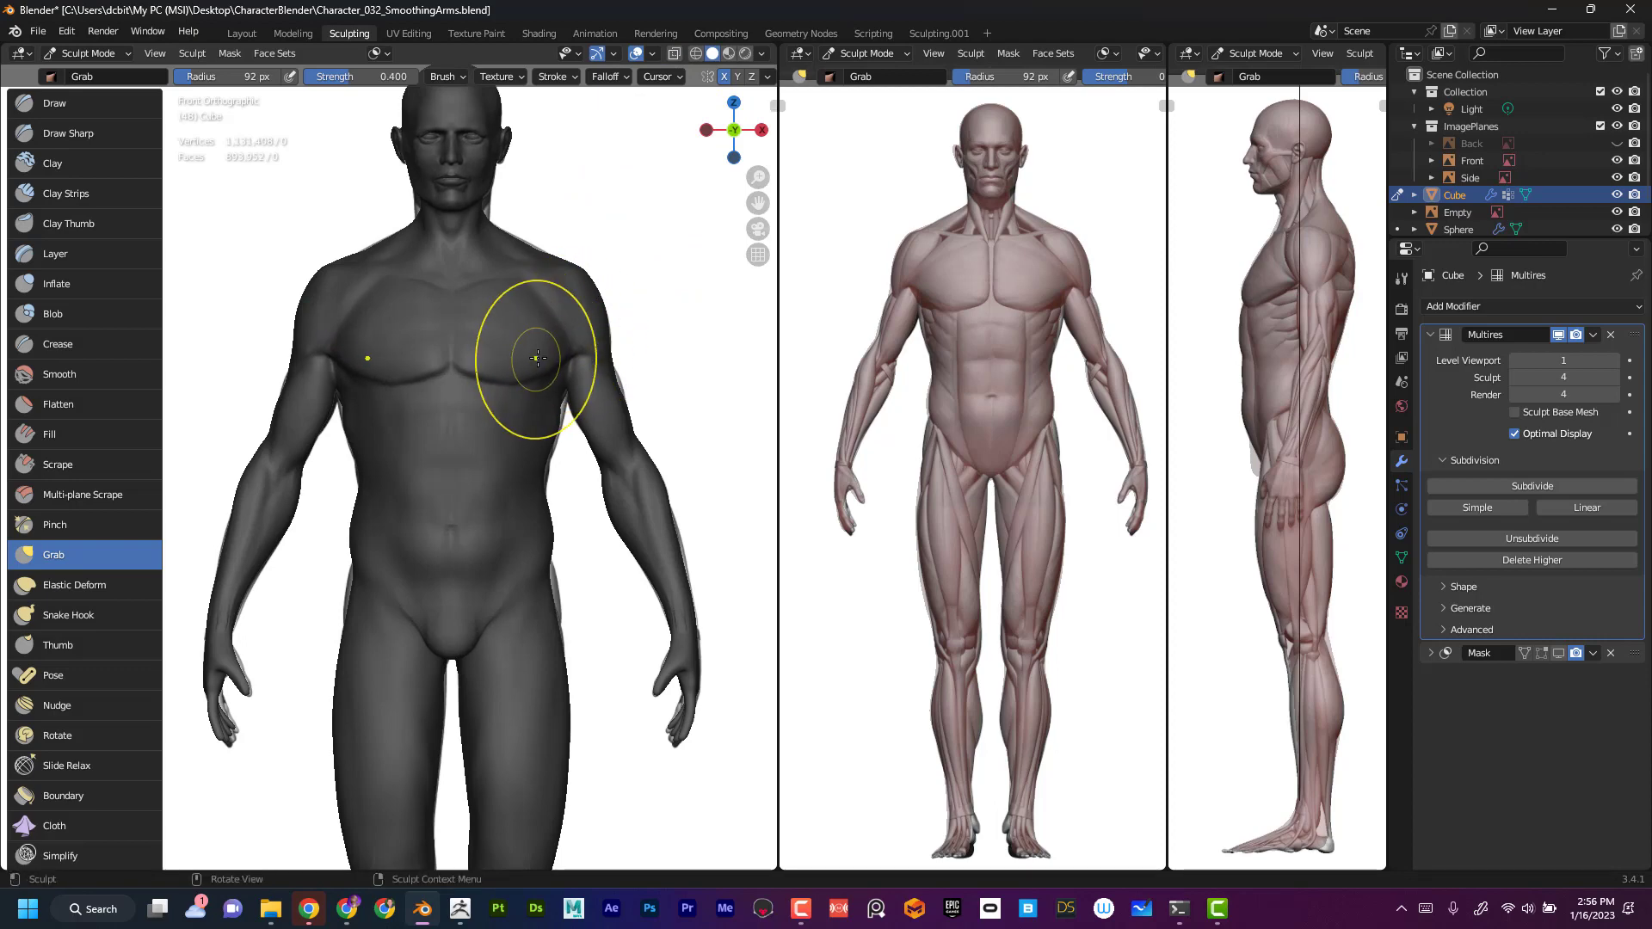
pyautogui.click(674, 55)
pyautogui.click(675, 54)
pyautogui.click(675, 54)
pyautogui.click(675, 54)
pyautogui.click(674, 54)
pyautogui.click(674, 54)
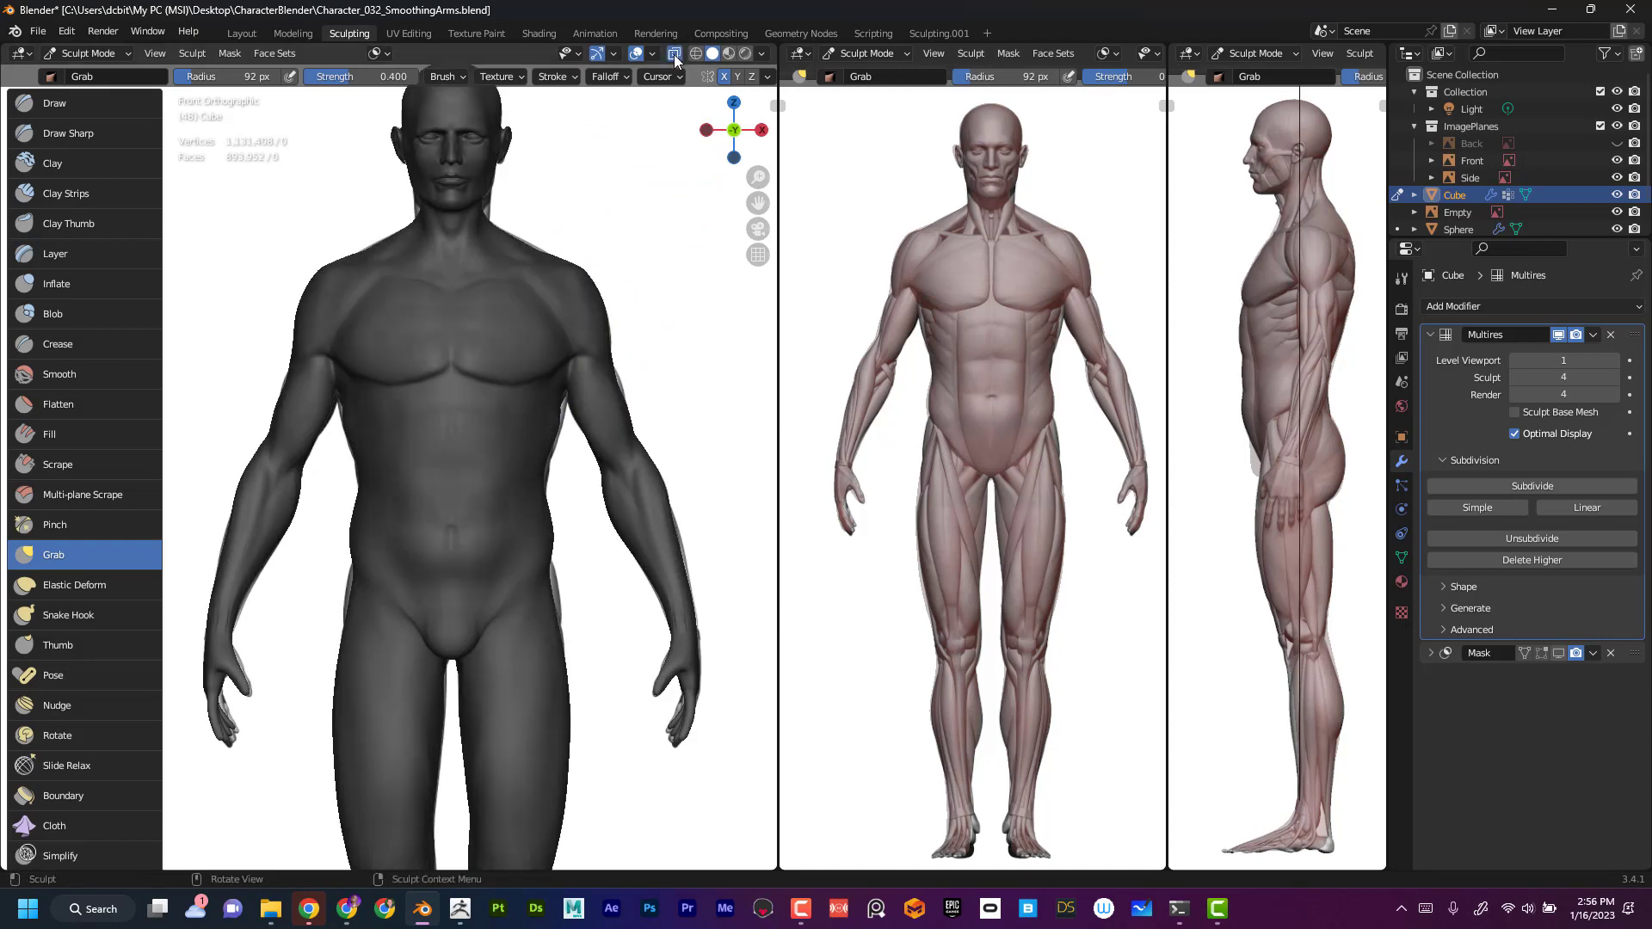
pyautogui.click(675, 54)
pyautogui.click(674, 55)
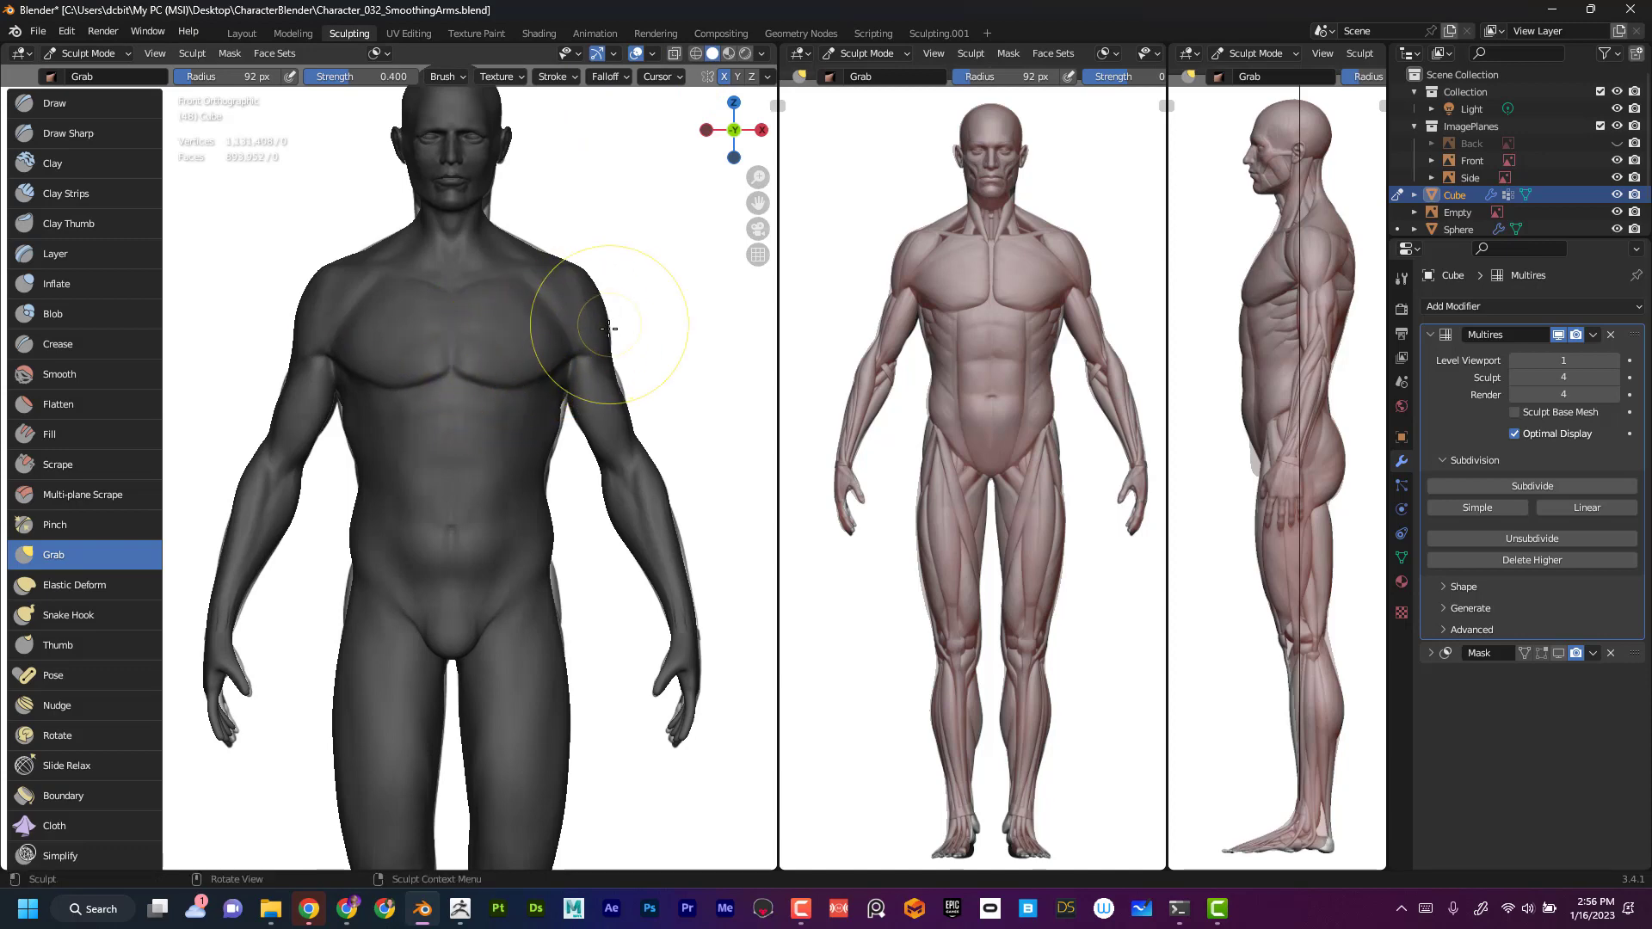
# - Refine the outlines of the upper arms, shoulders and neck with the Grab brush, reducing its radius to 58 px
pyautogui.moveTo(613, 331)
pyautogui.mouseDown()
pyautogui.moveTo(608, 318)
pyautogui.moveTo(610, 339)
pyautogui.mouseUp()
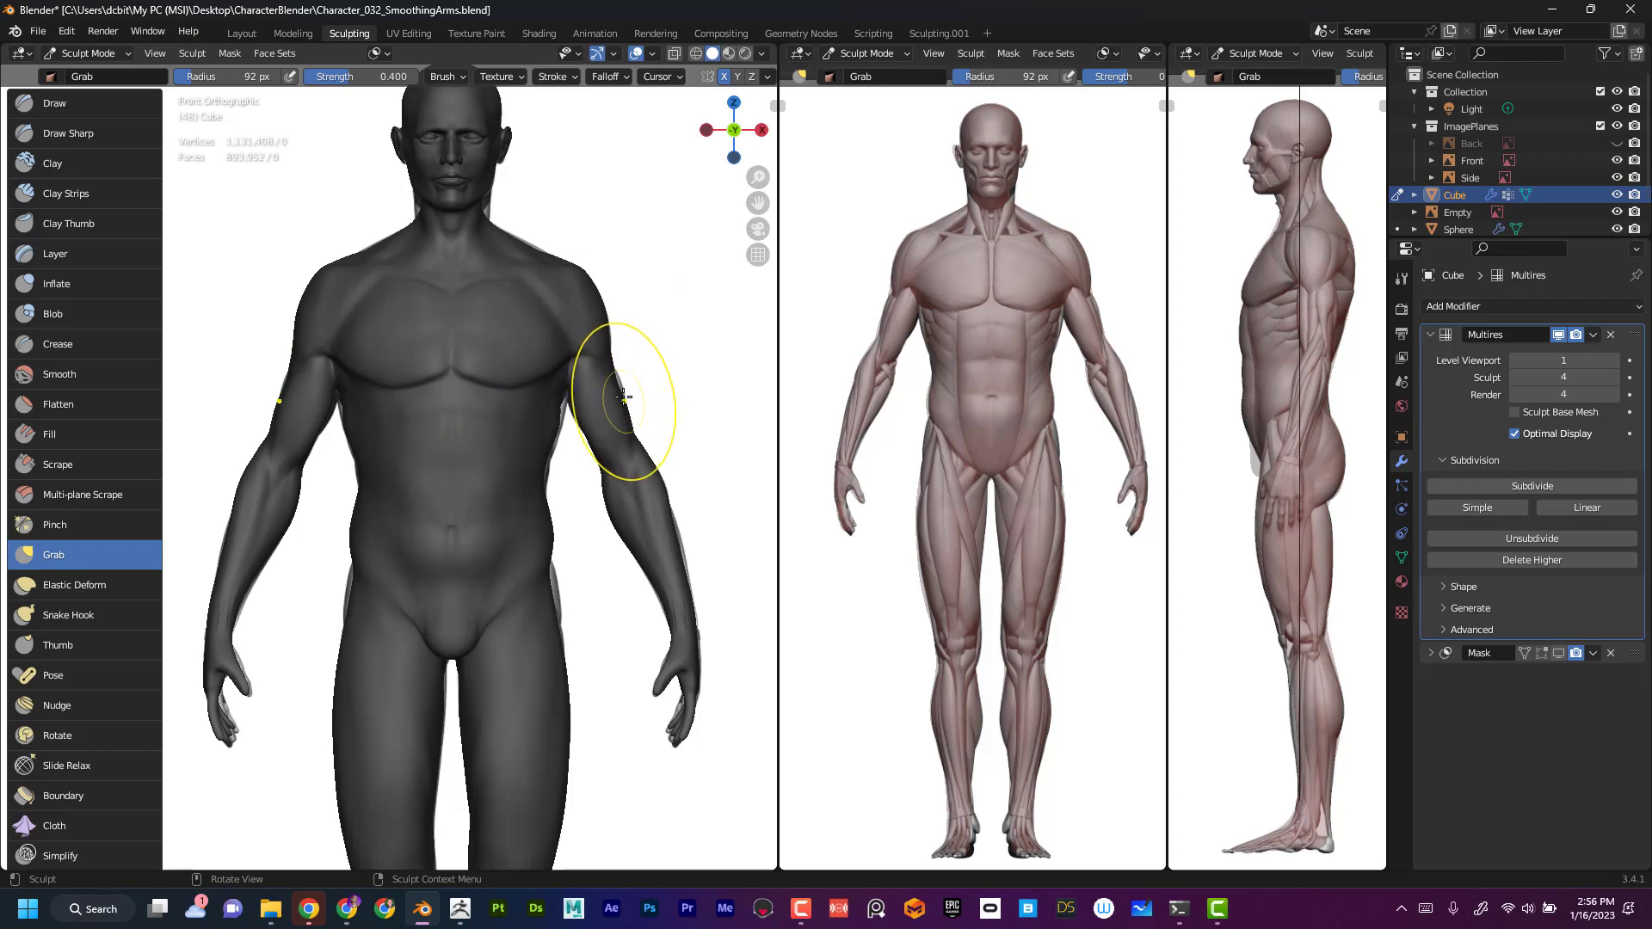
pyautogui.press('f')
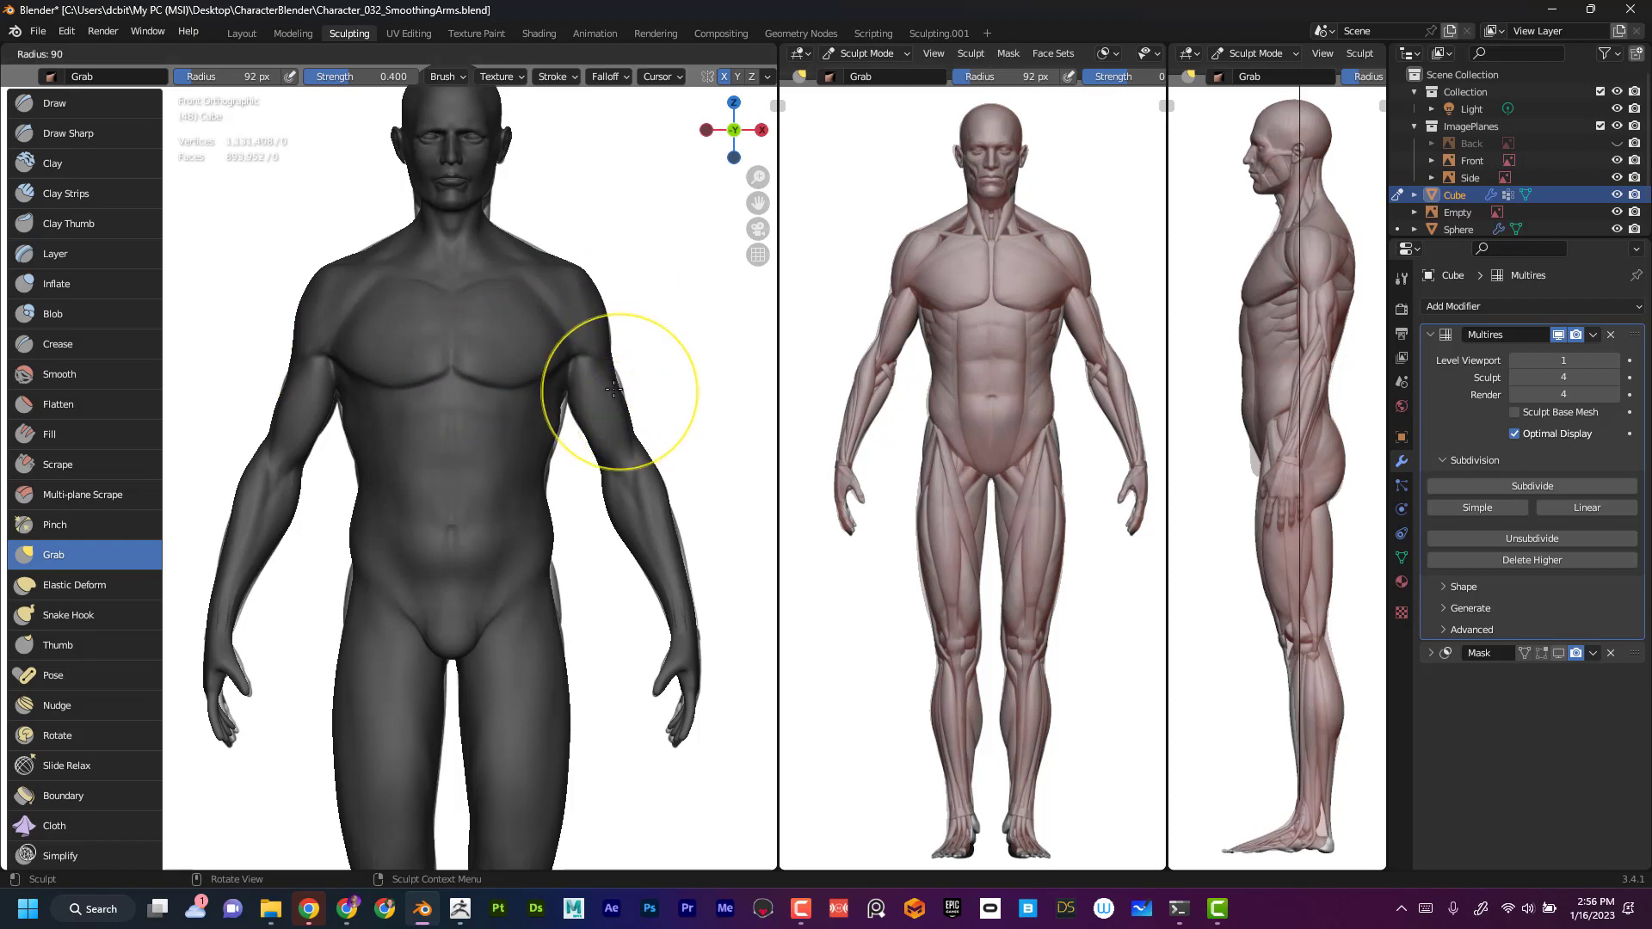
pyautogui.click(588, 392)
pyautogui.moveTo(624, 384); pyautogui.dragTo(612, 337)
pyautogui.moveTo(602, 313)
pyautogui.mouseDown()
pyautogui.moveTo(585, 271)
pyautogui.moveTo(491, 207)
pyautogui.mouseUp()
pyautogui.moveTo(486, 208); pyautogui.dragTo(491, 208)
pyautogui.moveTo(487, 207); pyautogui.dragTo(490, 208)
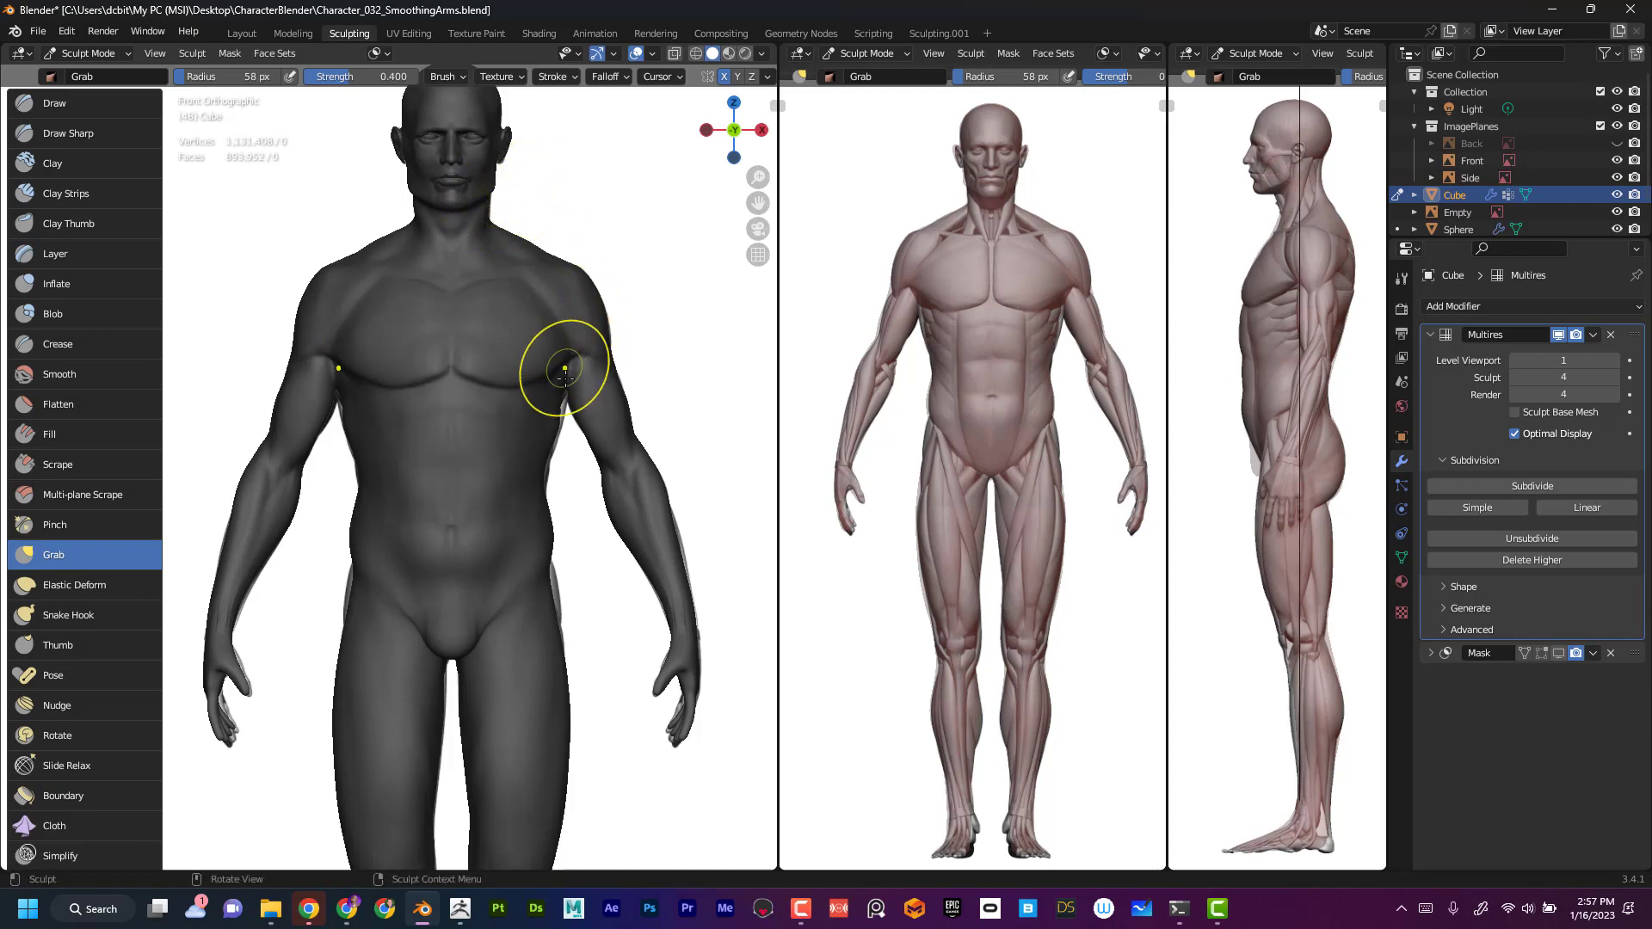
# - Adjust the sides of the torso, waist and hips with the Grab brush to match the reference silhouette
pyautogui.moveTo(552, 415); pyautogui.dragTo(555, 403)
pyautogui.moveTo(547, 519); pyautogui.dragTo(543, 528)
pyautogui.moveTo(545, 467); pyautogui.dragTo(548, 462)
pyautogui.moveTo(555, 593); pyautogui.dragTo(561, 587)
pyautogui.moveTo(553, 589); pyautogui.dragTo(557, 587)
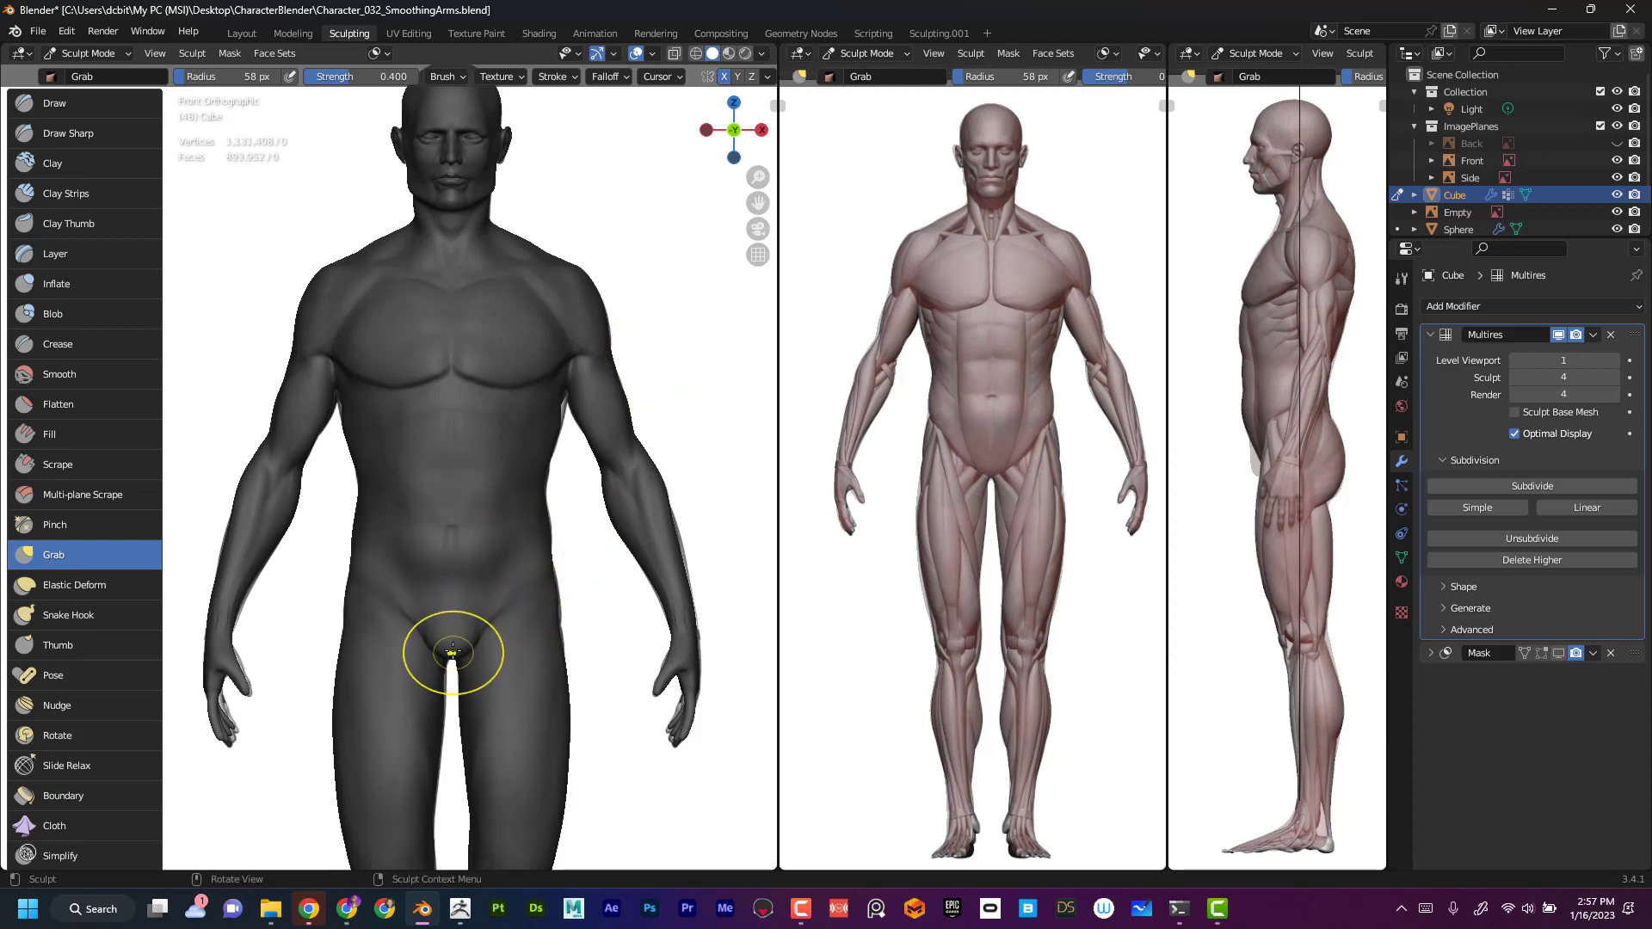
# - Reshape the crotch and the lower pelvis contour with the Grab brush
pyautogui.moveTo(442, 664); pyautogui.dragTo(470, 643)
pyautogui.moveTo(473, 638); pyautogui.dragTo(471, 631)
pyautogui.moveTo(471, 629); pyautogui.dragTo(475, 620)
pyautogui.moveTo(475, 621); pyautogui.dragTo(515, 604)
pyautogui.moveTo(516, 604); pyautogui.dragTo(519, 597)
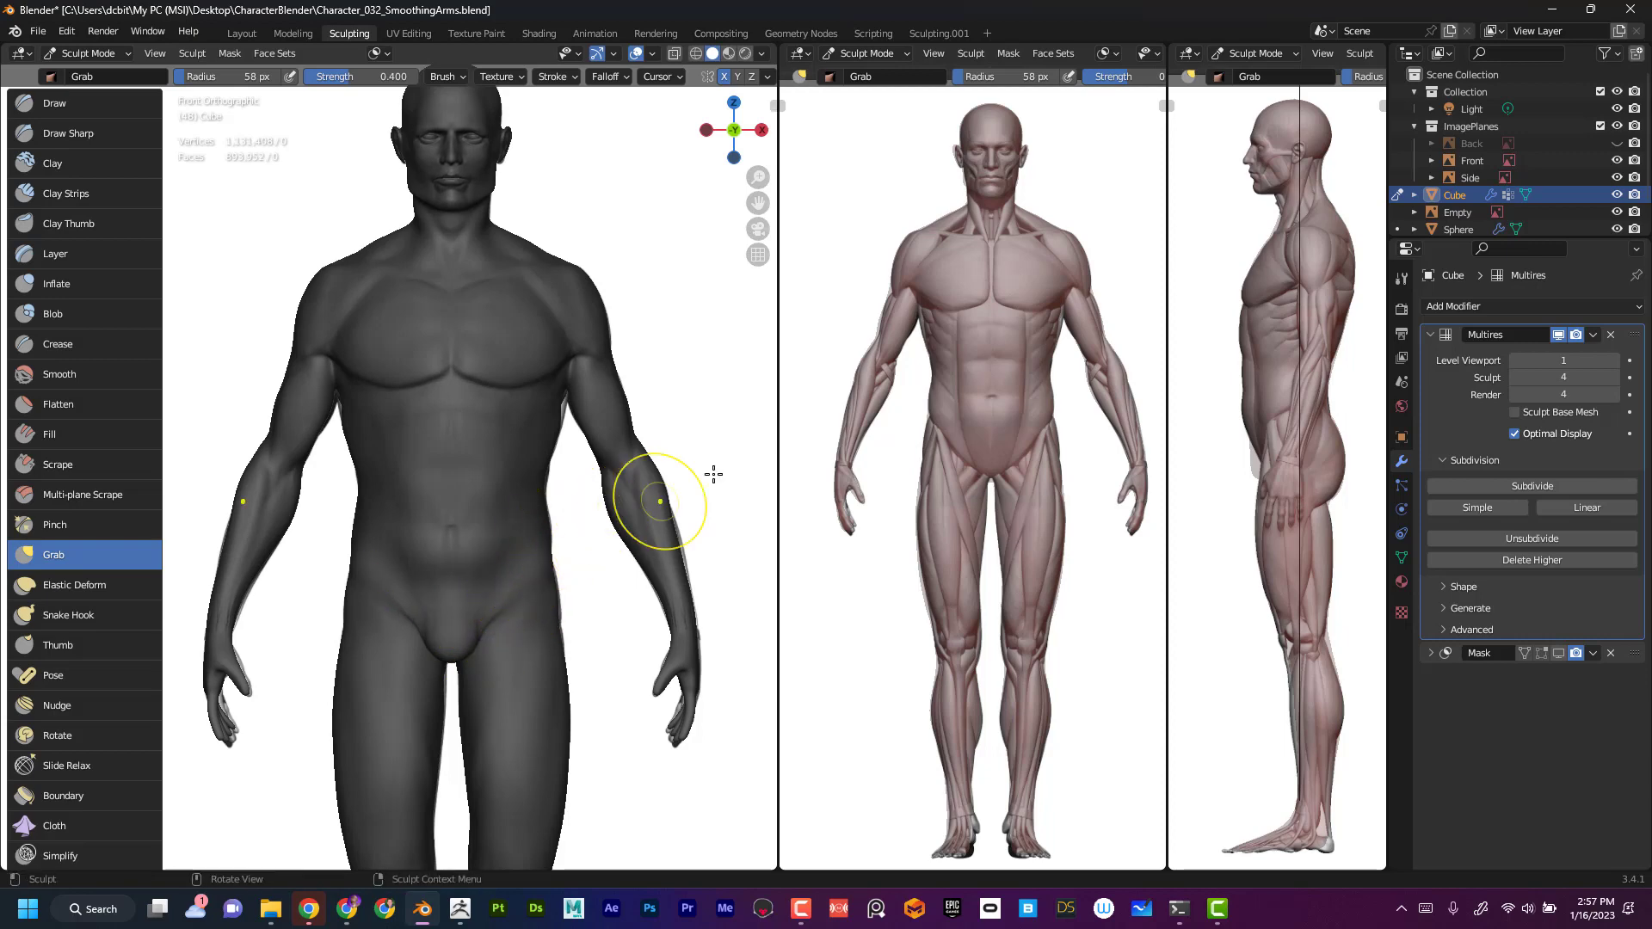
# - Change the viewport's MatCap to the tan clay material
pyautogui.moveTo(704, 454); pyautogui.dragTo(668, 468, button='middle')
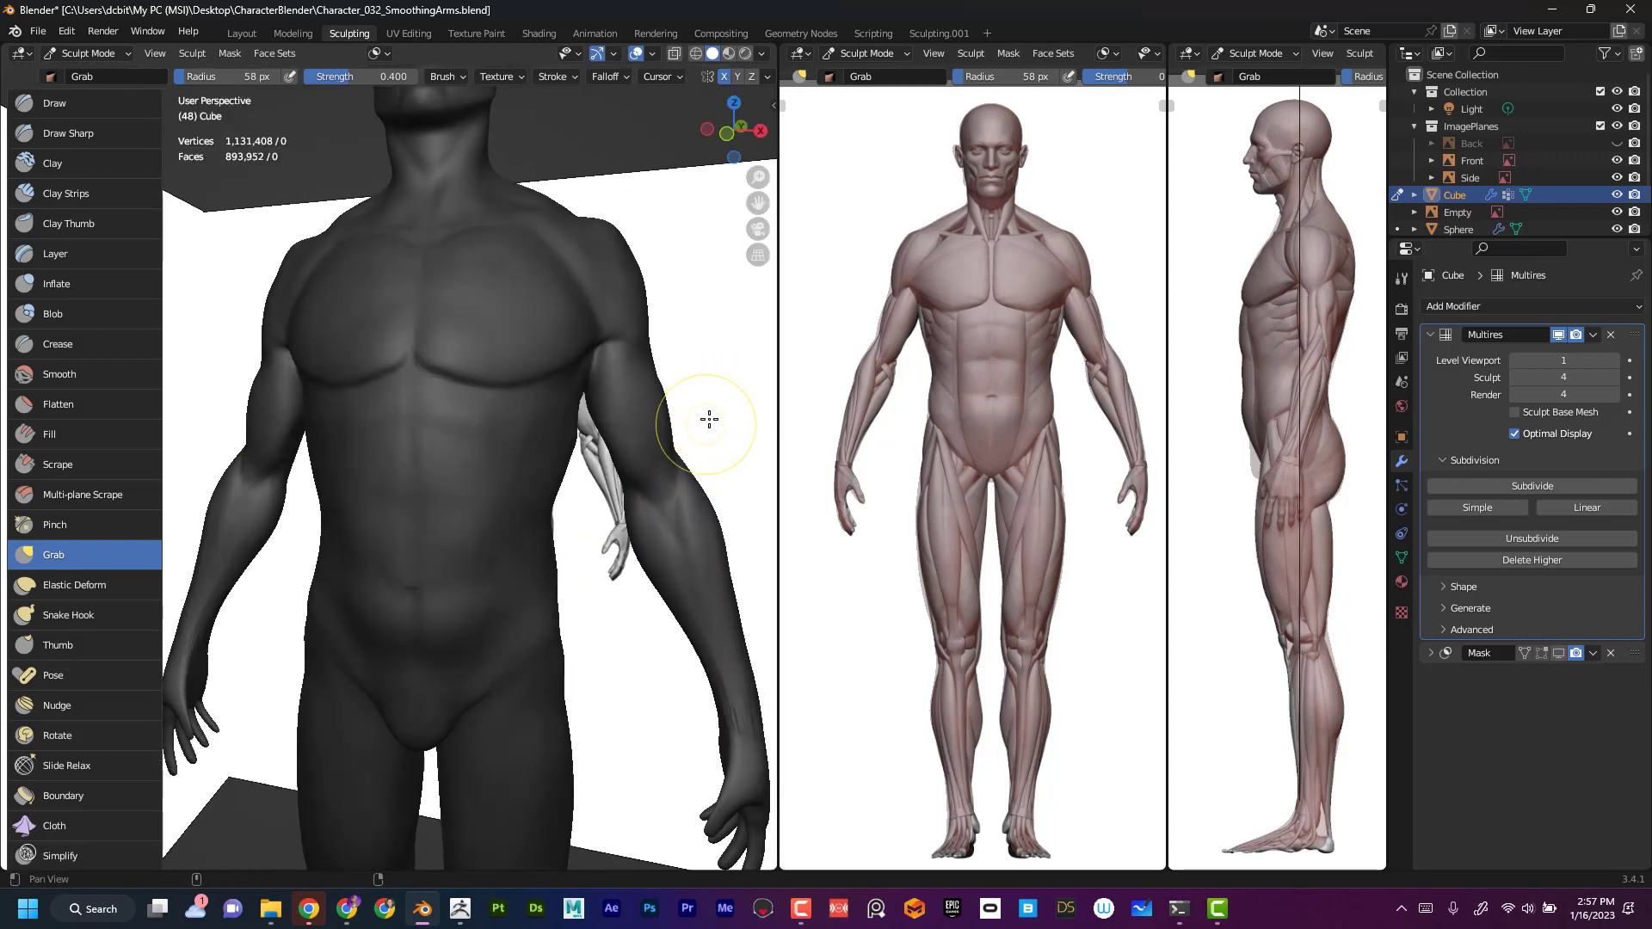
pyautogui.moveTo(708, 417); pyautogui.dragTo(701, 465, button='middle')
pyautogui.scroll(-5, 702, 464)
pyautogui.moveTo(720, 617)
pyautogui.mouseDown(button='middle')
pyautogui.moveTo(634, 539)
pyautogui.moveTo(645, 520)
pyautogui.moveTo(695, 517)
pyautogui.moveTo(675, 520)
pyautogui.moveTo(668, 491)
pyautogui.moveTo(646, 507)
pyautogui.moveTo(710, 325)
pyautogui.mouseUp(button='middle')
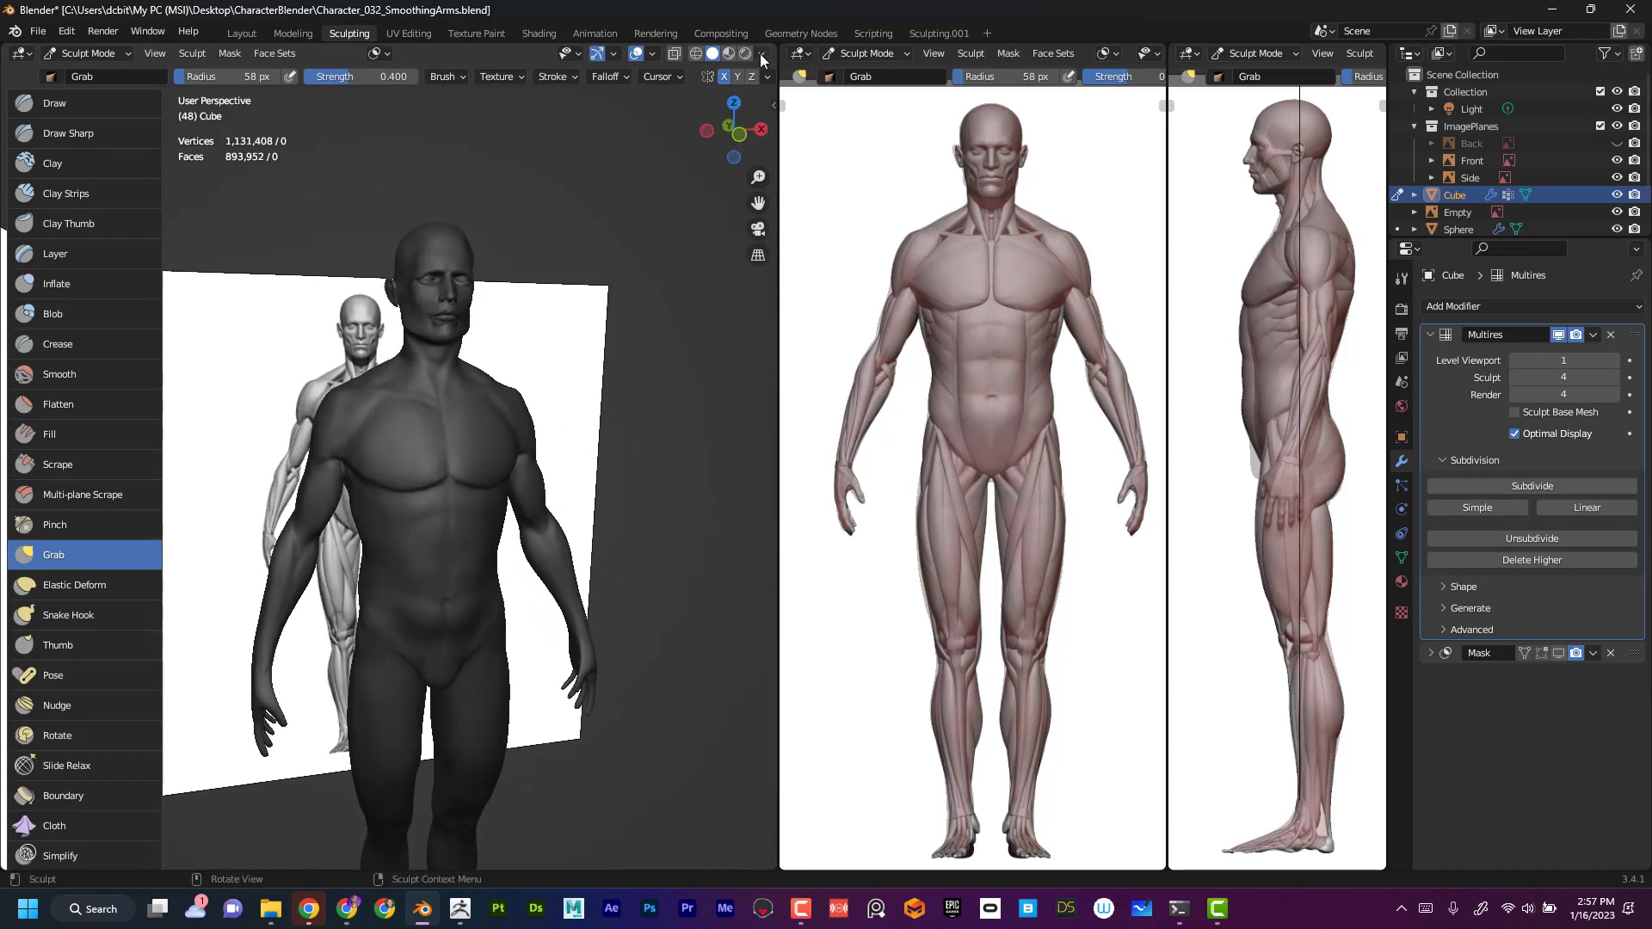
pyautogui.click(762, 54)
pyautogui.click(742, 178)
pyautogui.click(742, 239)
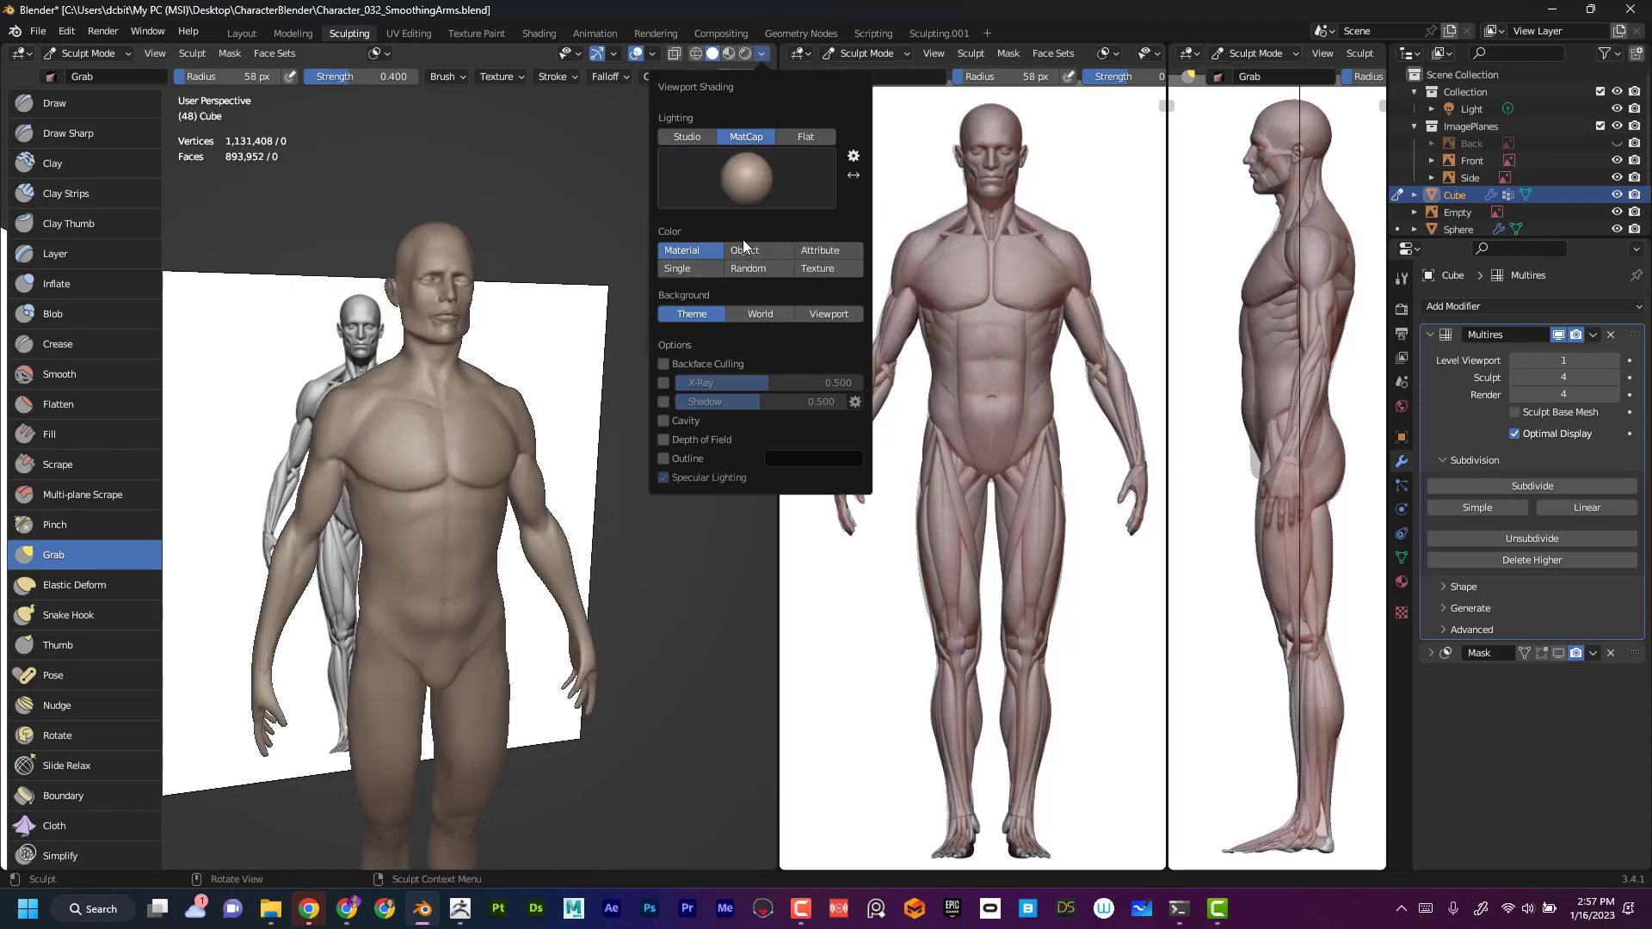
# - Adjust the slope between neck and shoulder and the outer pectoral edge with the Grab brush at a 34 px radius
pyautogui.press('f')
pyautogui.click(527, 404)
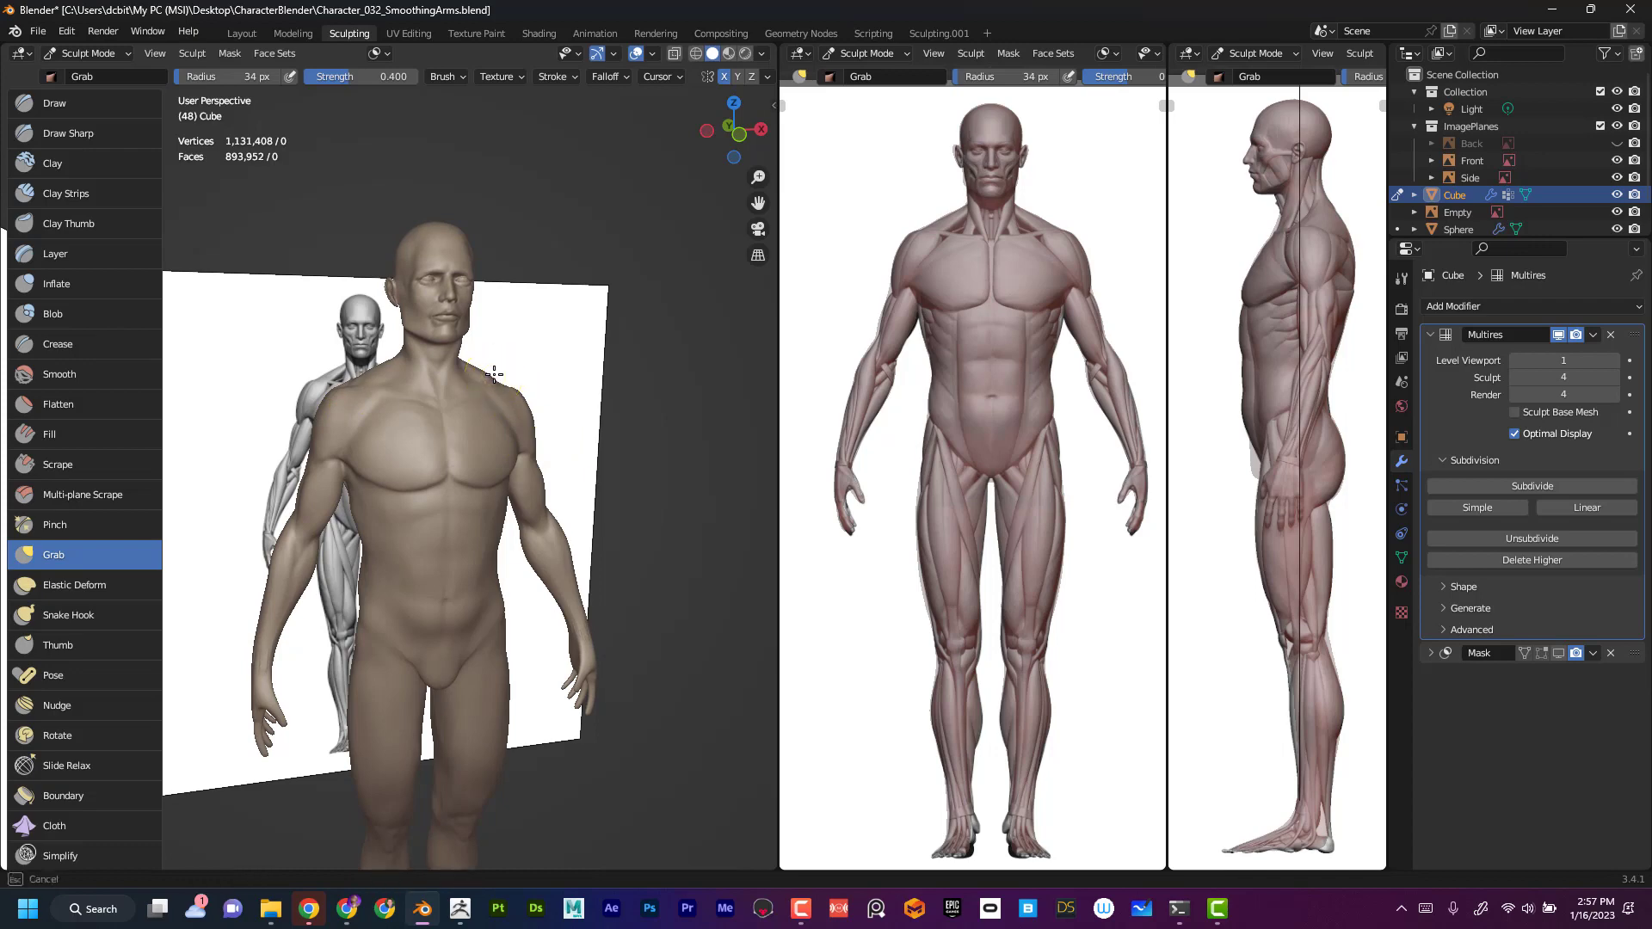
pyautogui.moveTo(370, 370); pyautogui.dragTo(375, 380)
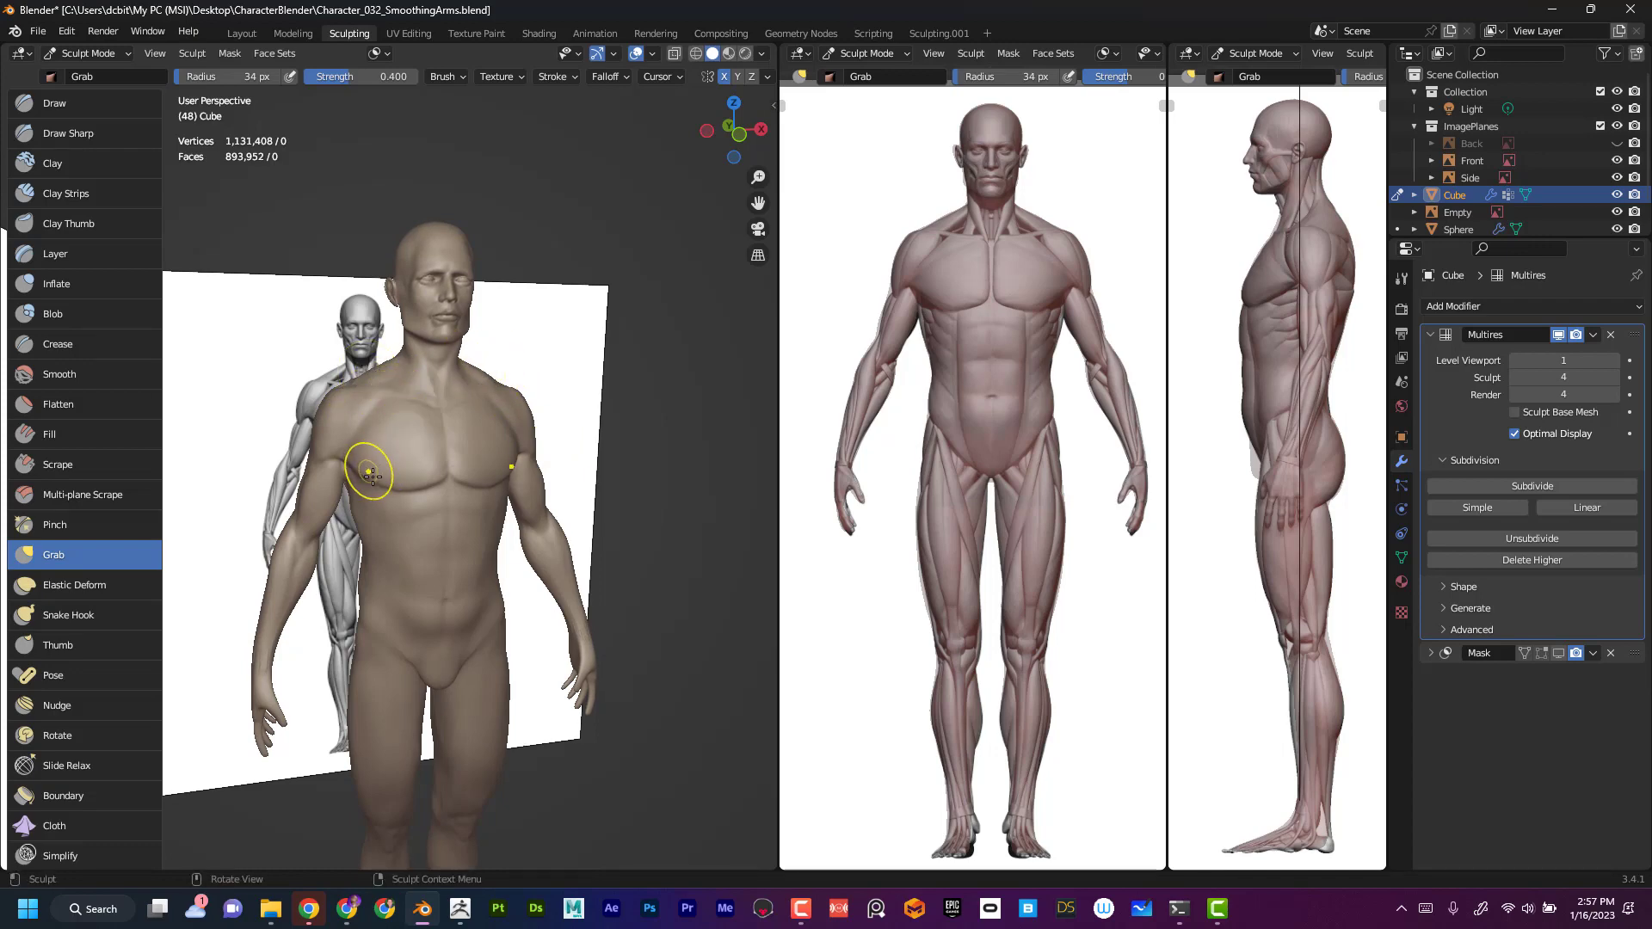
pyautogui.moveTo(370, 482); pyautogui.dragTo(376, 472)
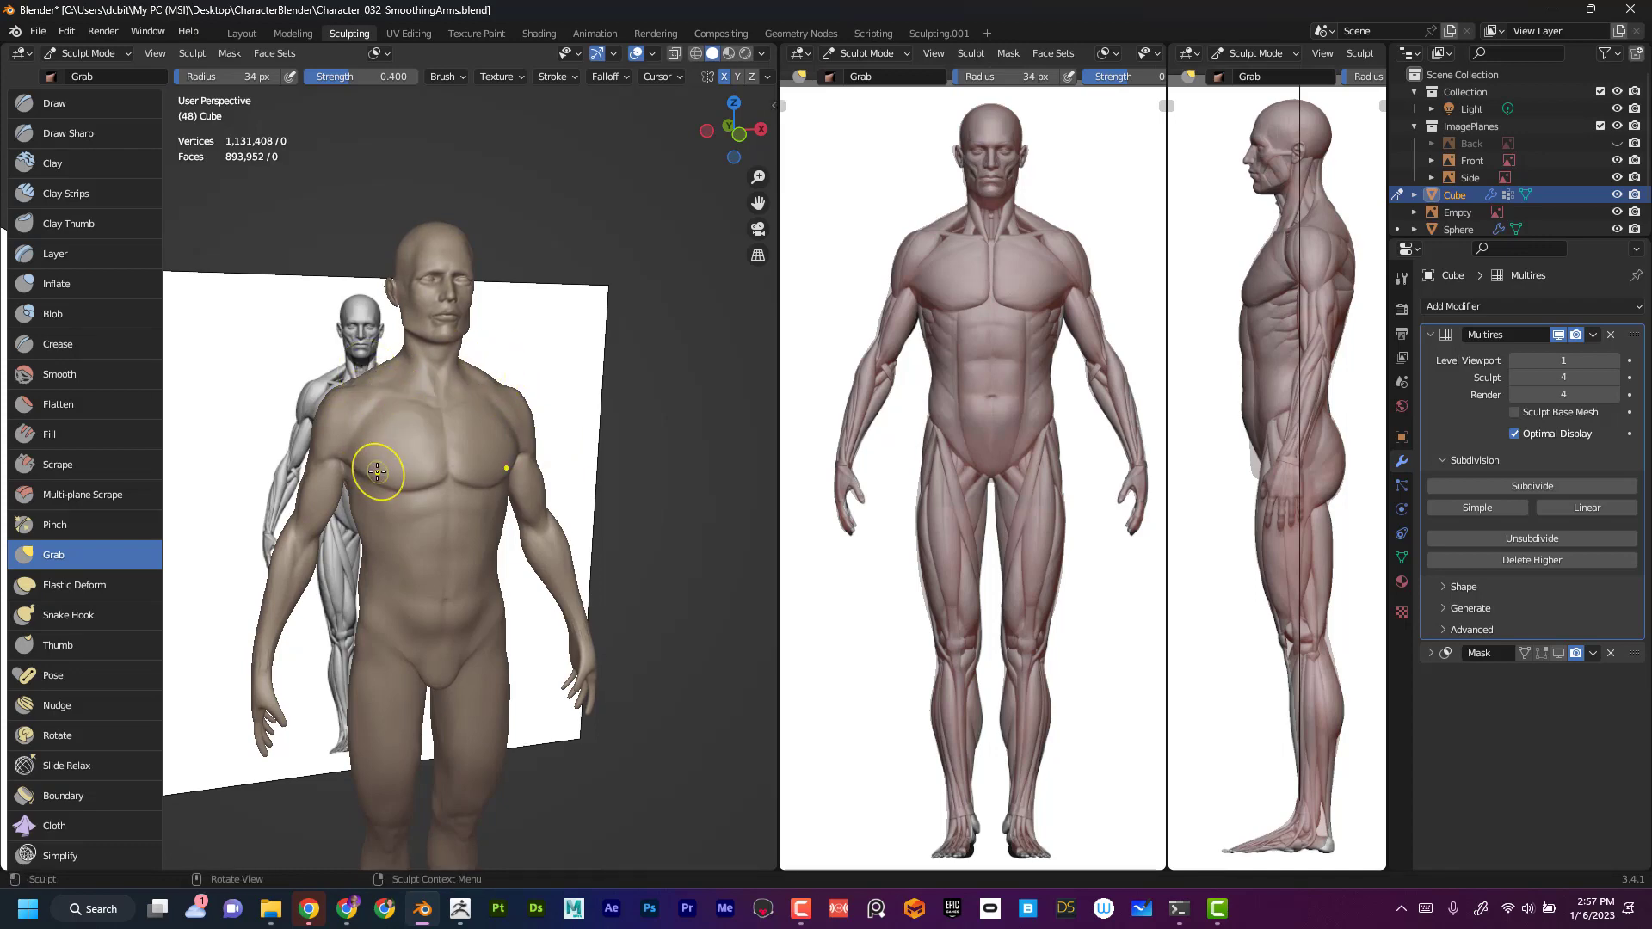
# - Set the Grab brush's radius to 51 px for shaping the chest
pyautogui.moveTo(617, 441); pyautogui.dragTo(453, 431, button='middle')
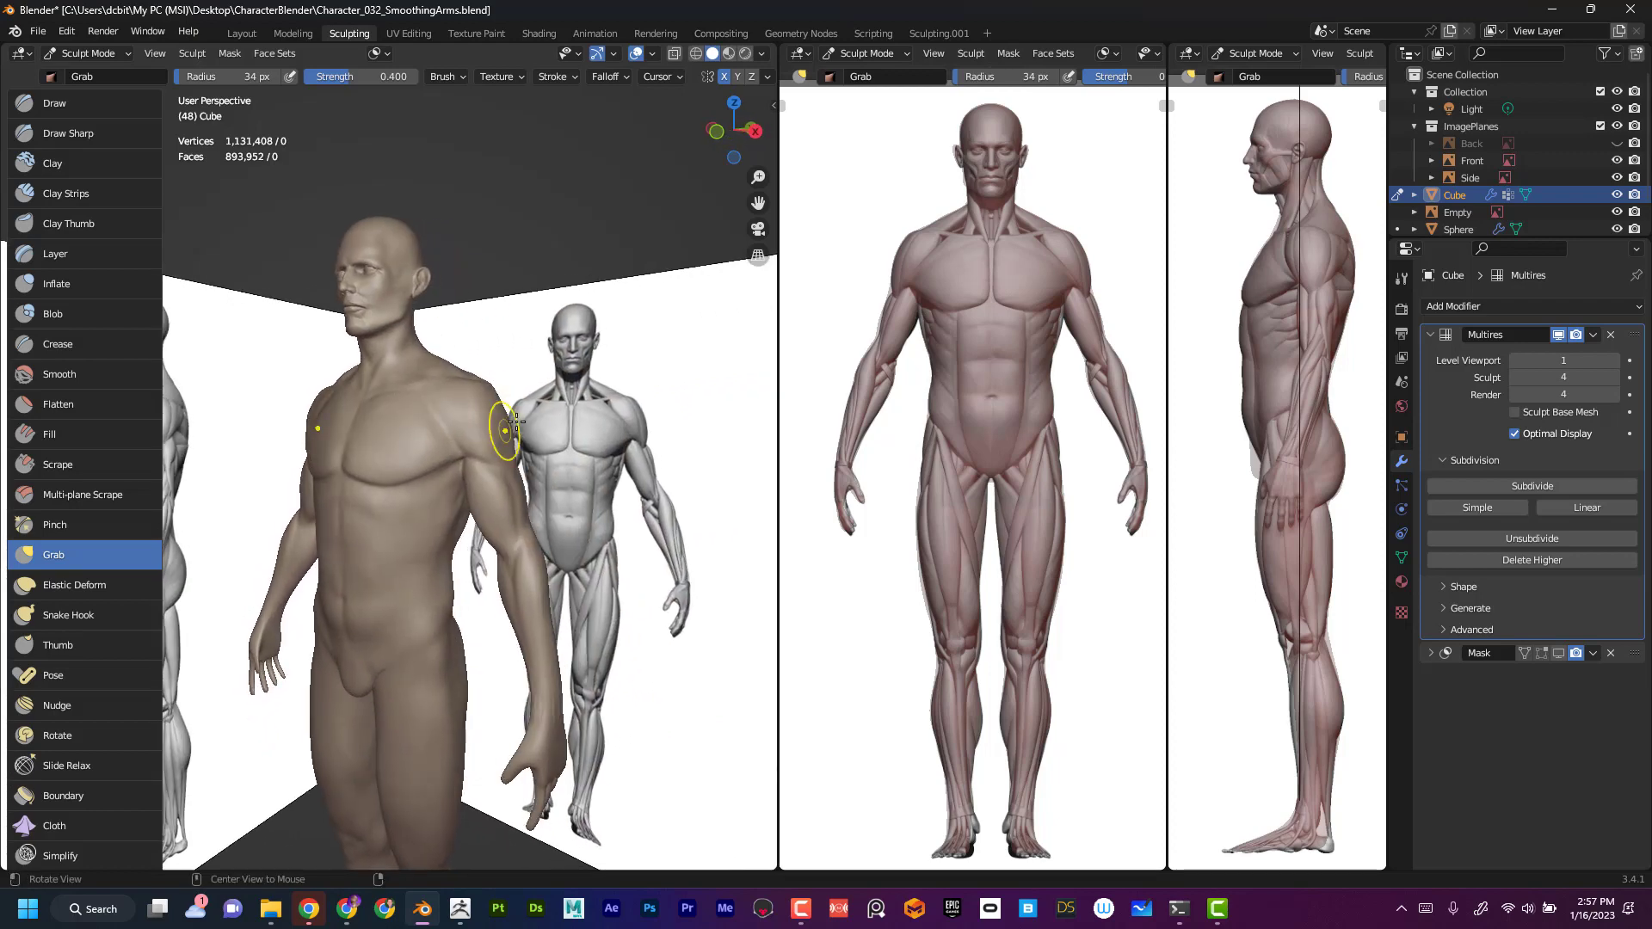
pyautogui.press('f')
pyautogui.click(401, 462)
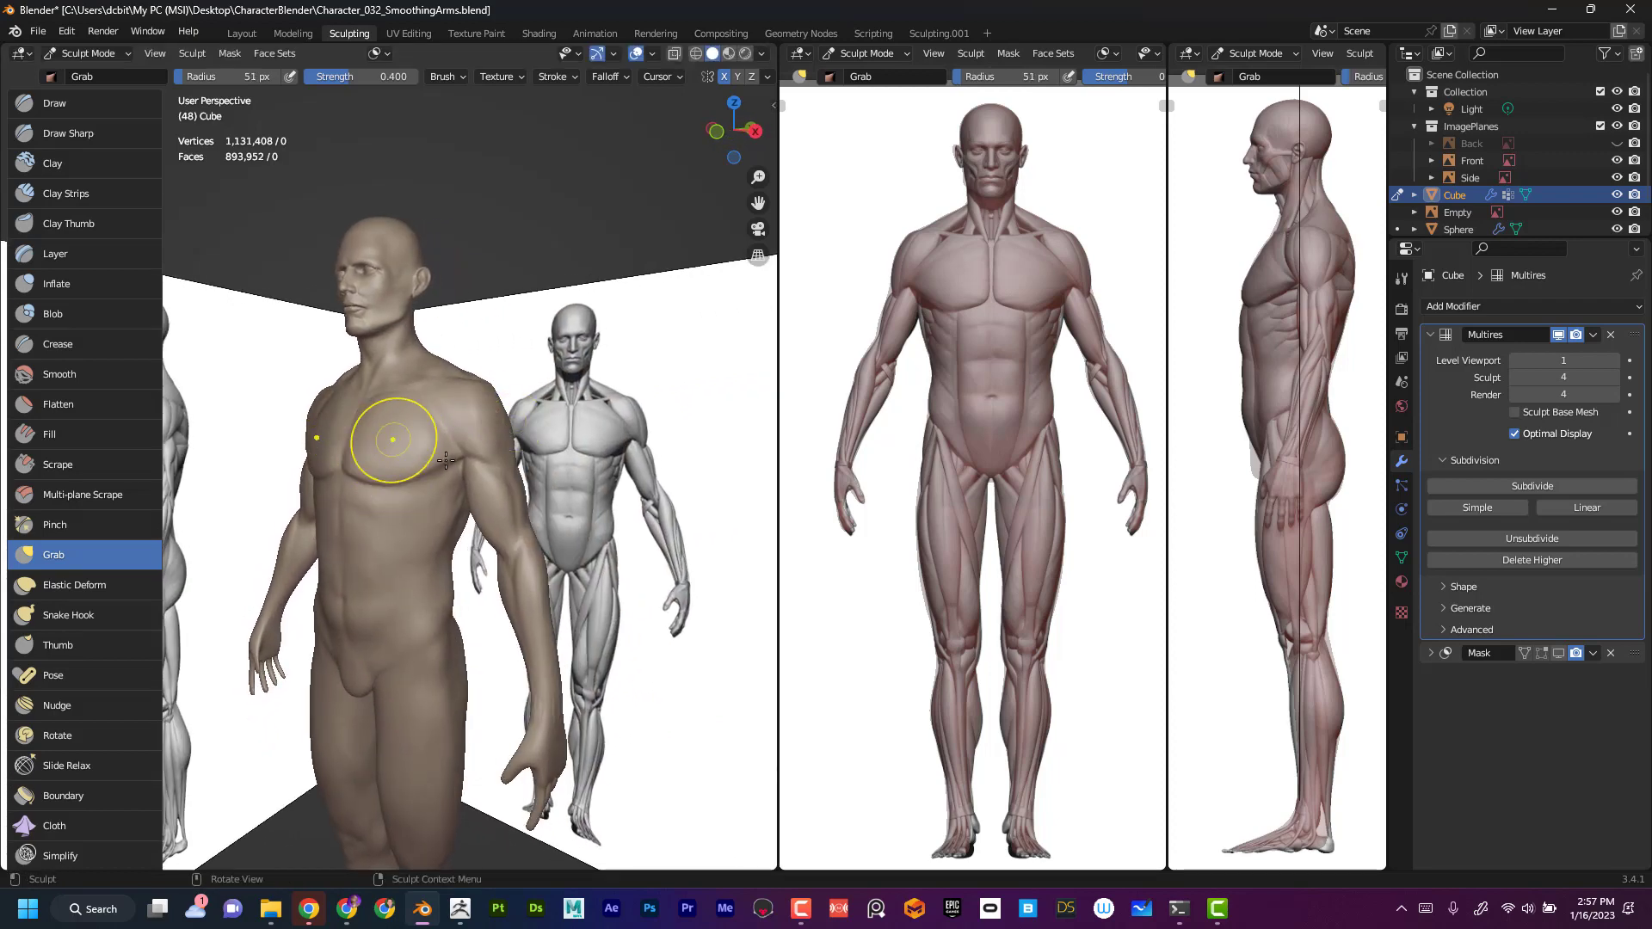
pyautogui.moveTo(612, 522); pyautogui.dragTo(663, 406, button='middle')
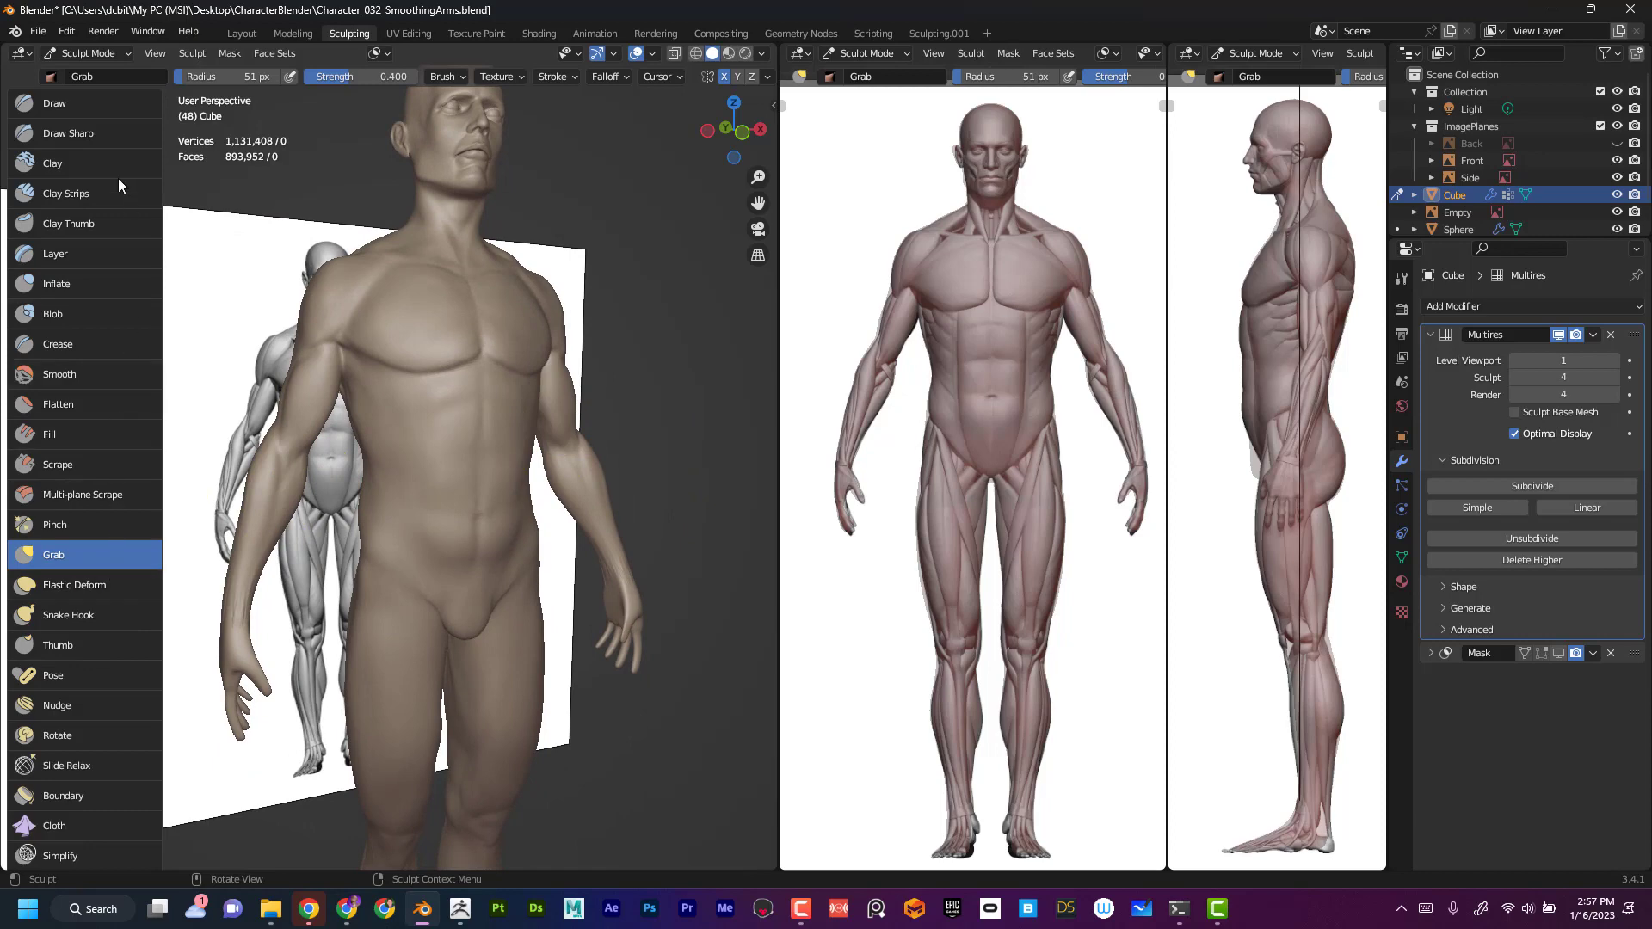
# - Carve the navel with the Draw Sharp brush at a 16 px radius
pyautogui.click(76, 133)
pyautogui.press('f')
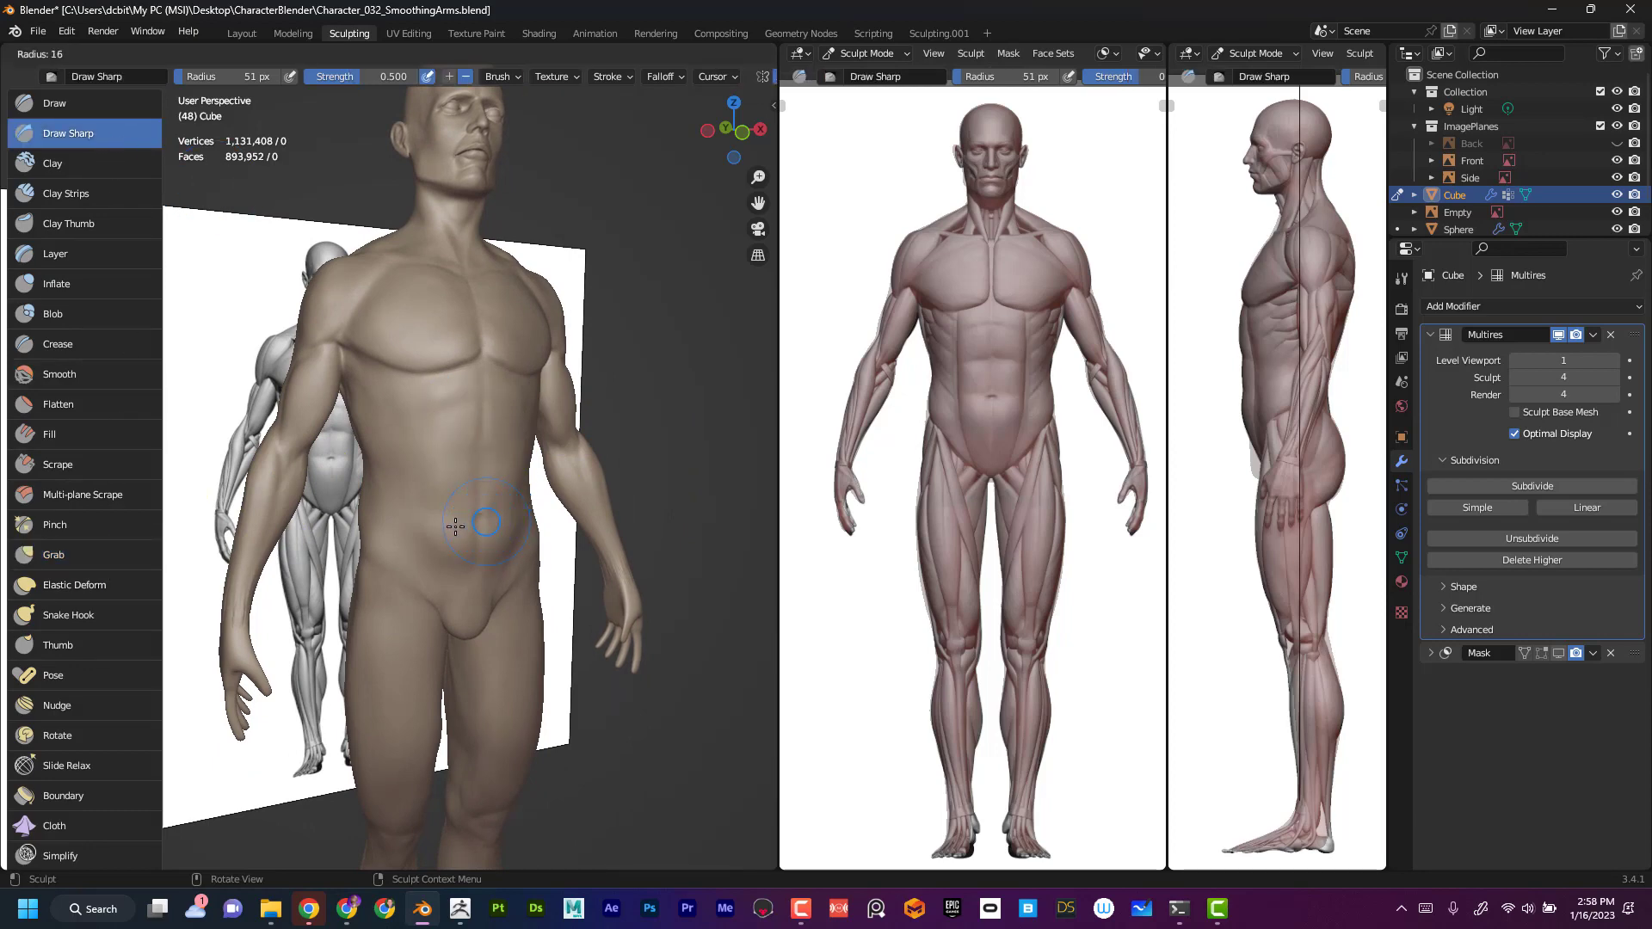
pyautogui.click(456, 527)
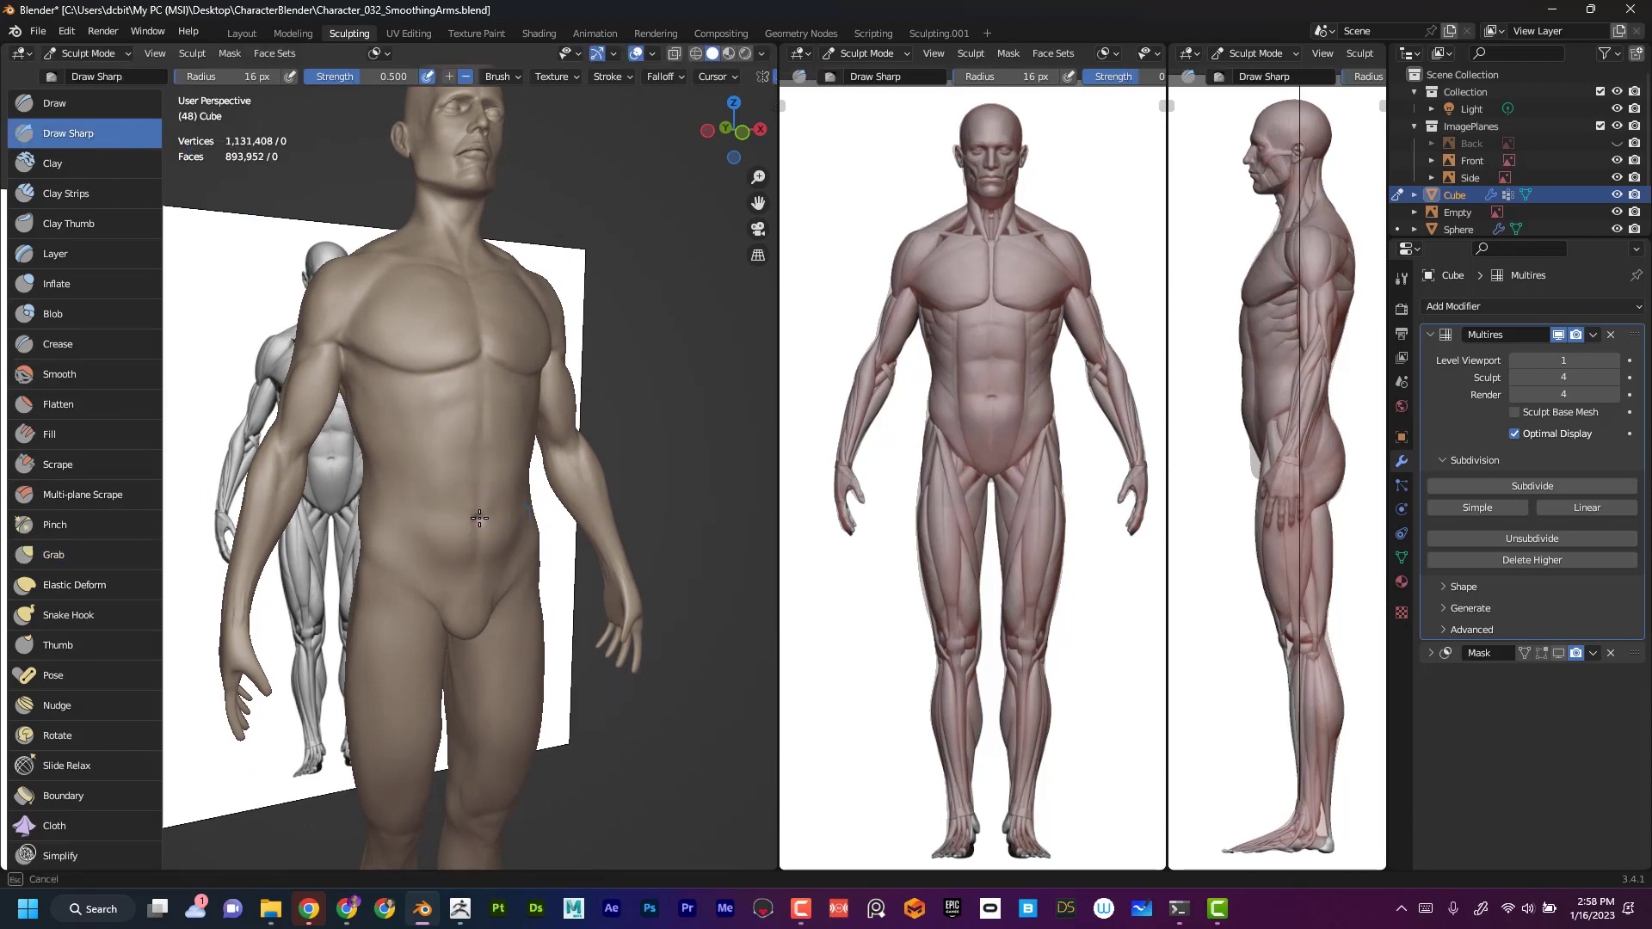
# - Hide empty objects in the sculpting viewport so the reference image planes no longer sit behind the figure
pyautogui.moveTo(690, 404); pyautogui.dragTo(648, 506, button='middle')
pyautogui.scroll(-3, 667, 456)
pyautogui.keyDown('alt'); pyautogui.keyDown('shift'); pyautogui.moveTo(636, 675); pyautogui.dragTo(640, 603); pyautogui.keyUp('shift'); pyautogui.keyUp('alt')
pyautogui.keyDown('ctrl'); pyautogui.keyDown('alt'); pyautogui.moveTo(640, 603); pyautogui.dragTo(680, 465); pyautogui.keyUp('alt'); pyautogui.keyUp('ctrl')
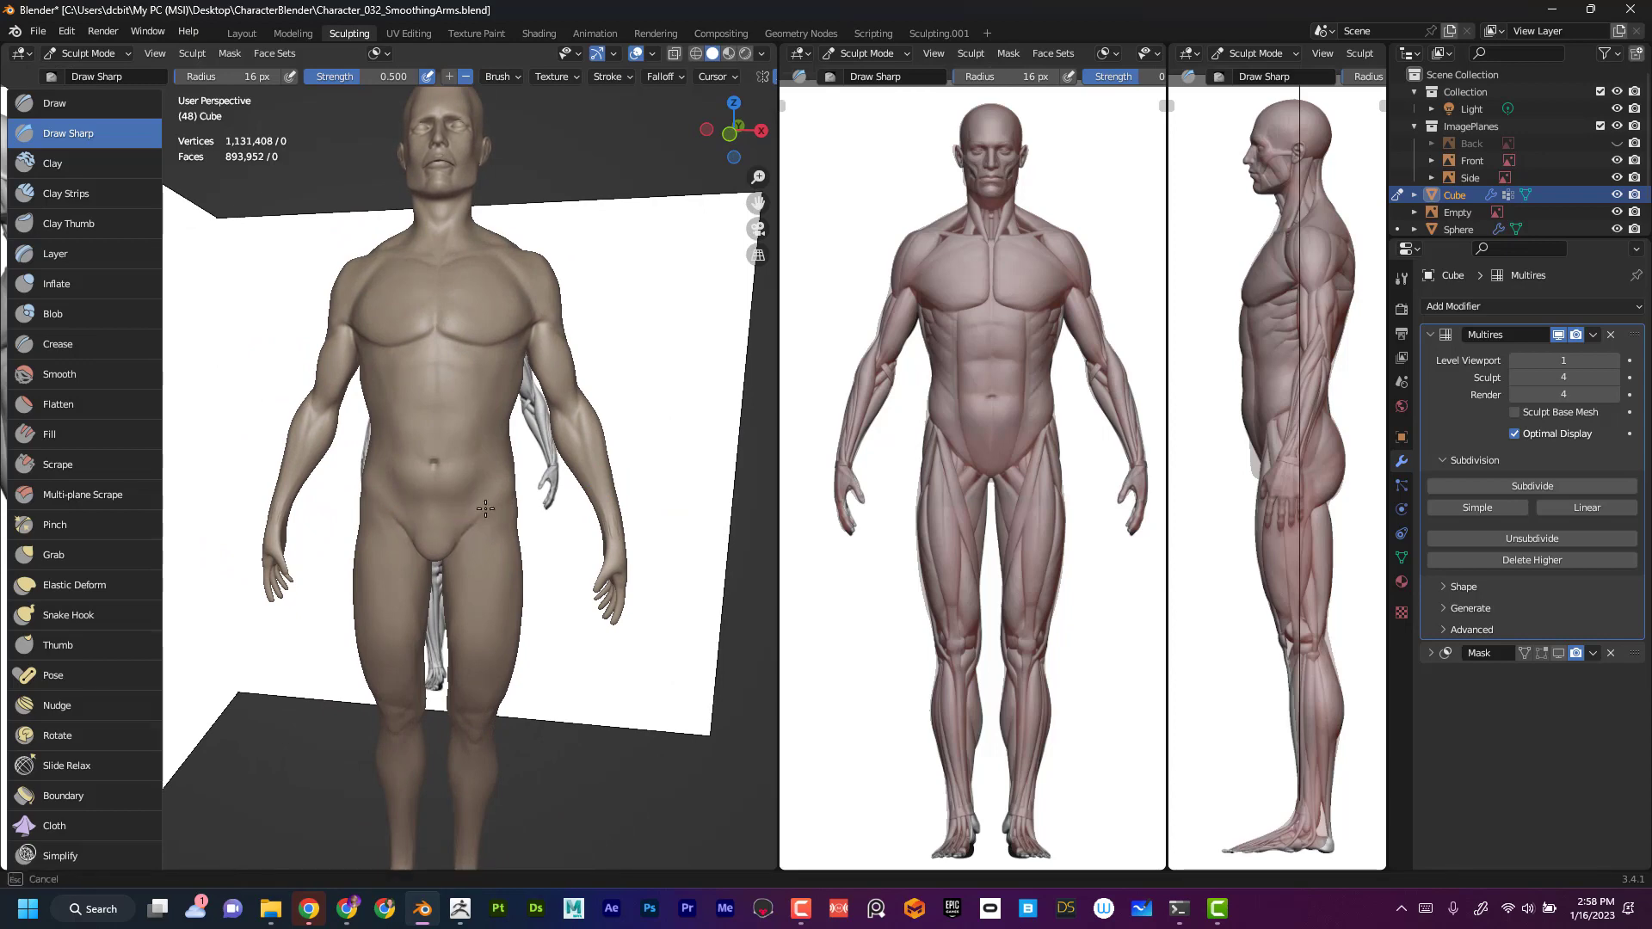
pyautogui.keyDown('alt'); pyautogui.moveTo(548, 490); pyautogui.dragTo(482, 506); pyautogui.keyUp('alt')
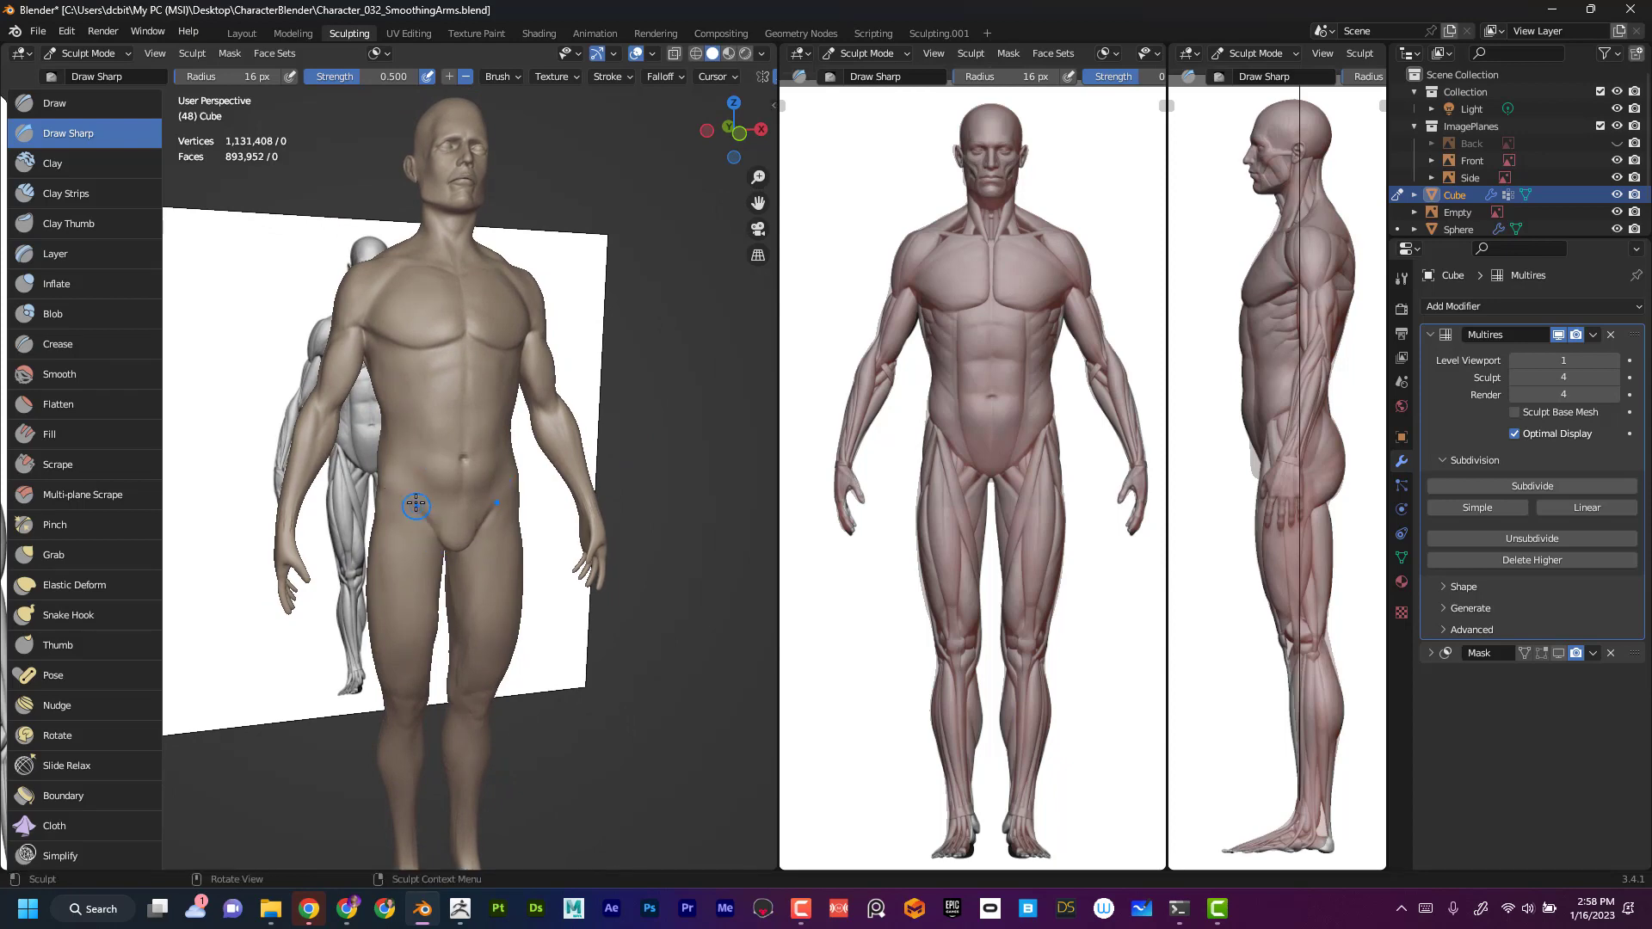
pyautogui.keyDown('alt'); pyautogui.moveTo(609, 360); pyautogui.dragTo(499, 396); pyautogui.keyUp('alt')
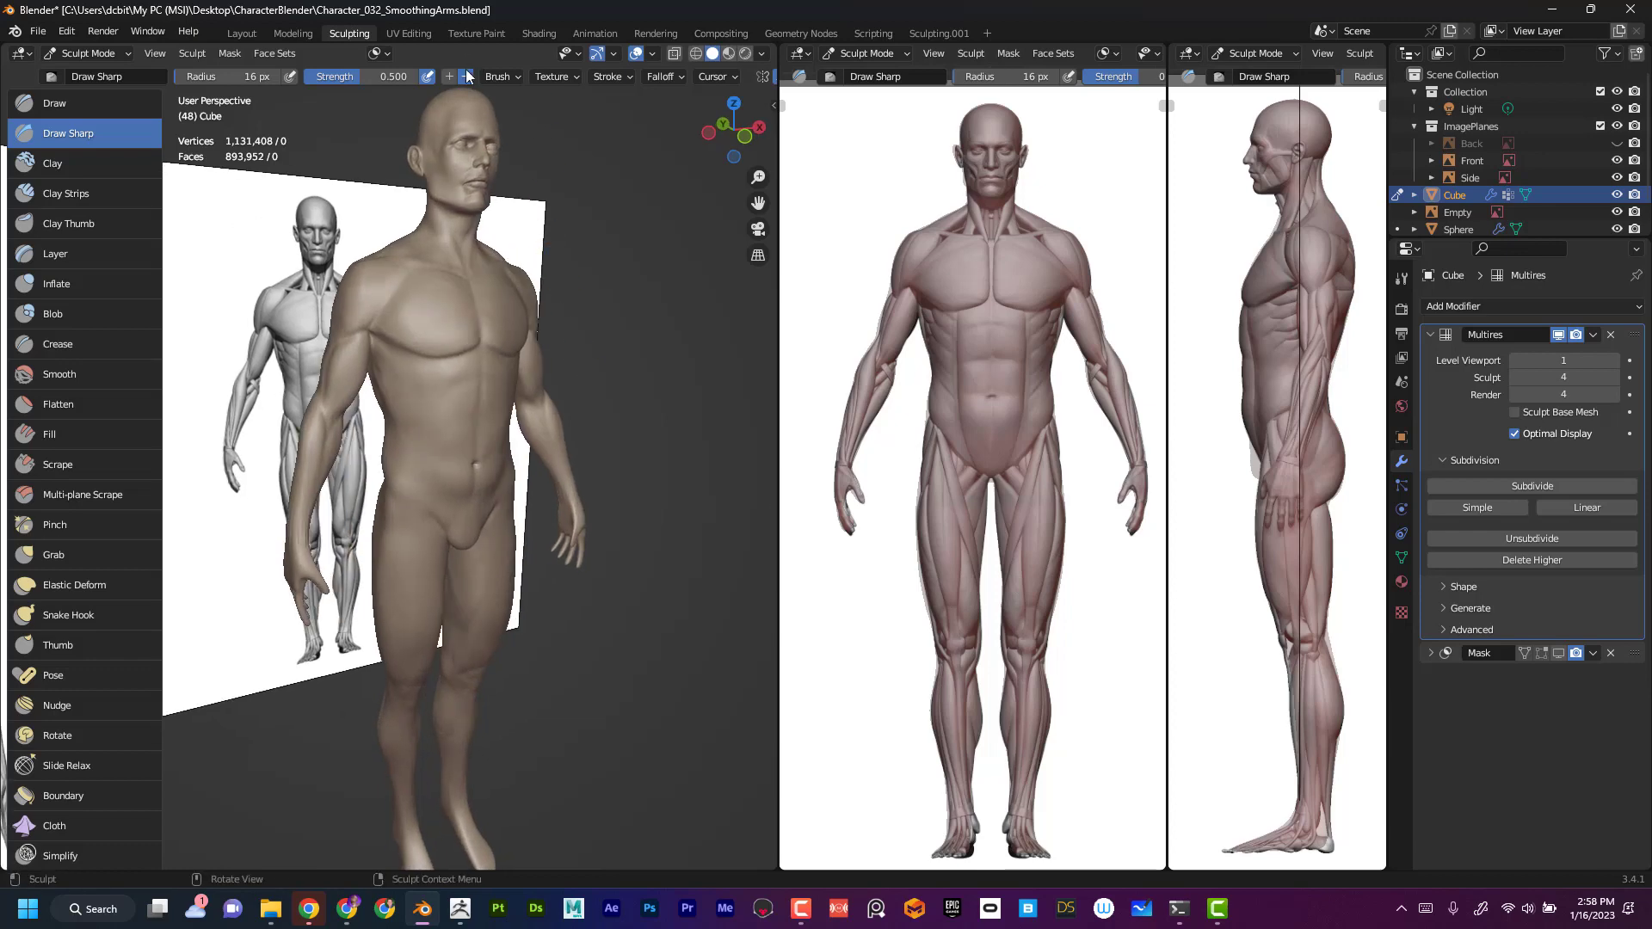
pyautogui.click(579, 55)
pyautogui.click(606, 334)
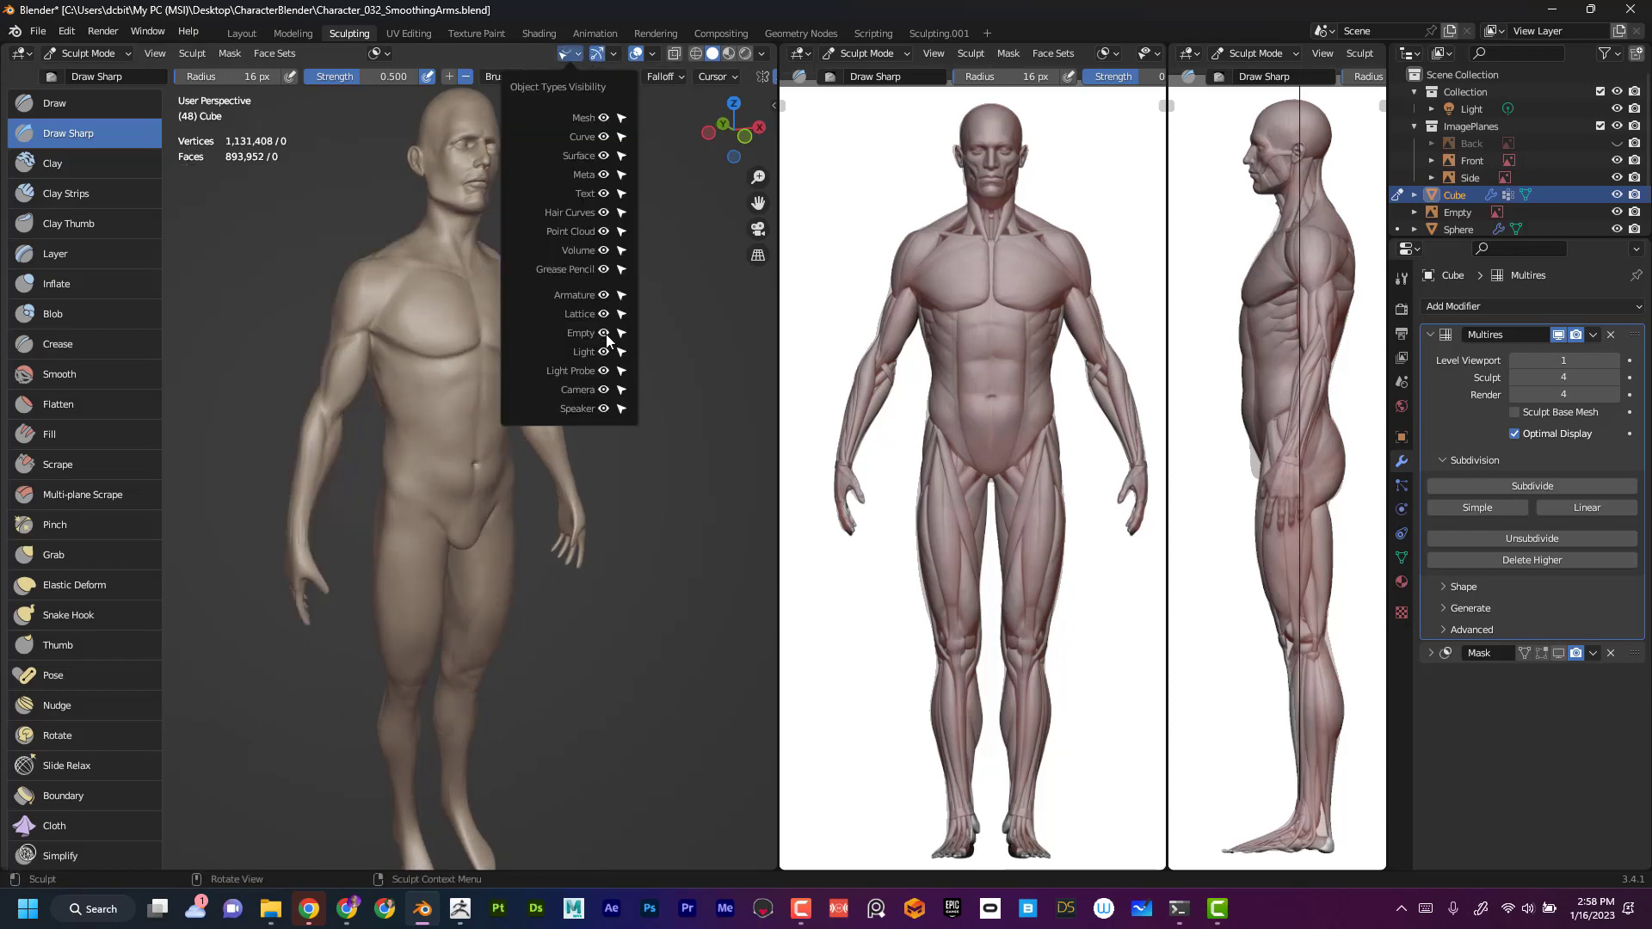
# - Reshape the buttocks from the rear with the Grab brush at a 42 px radius
pyautogui.keyDown('alt'); pyautogui.moveTo(482, 430); pyautogui.dragTo(409, 484); pyautogui.keyUp('alt')
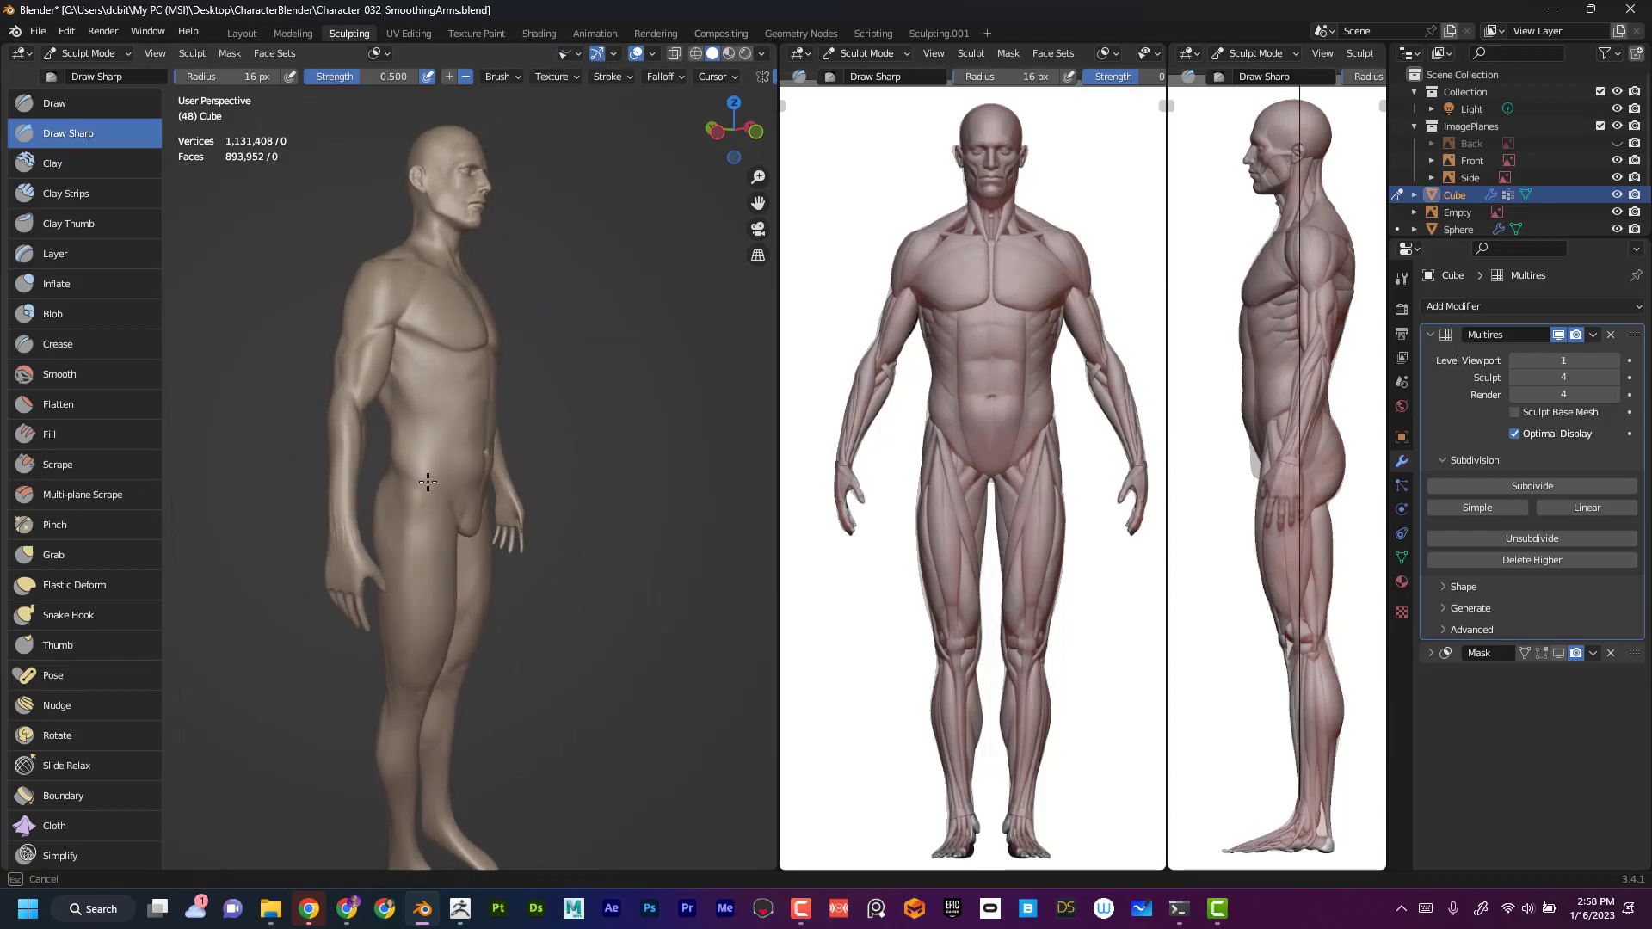
pyautogui.keyDown('alt'); pyautogui.moveTo(621, 500); pyautogui.dragTo(478, 510); pyautogui.keyUp('alt')
pyautogui.moveTo(650, 425)
pyautogui.keyDown('alt'); pyautogui.mouseDown()
pyautogui.moveTo(676, 438)
pyautogui.moveTo(545, 470)
pyautogui.moveTo(634, 458)
pyautogui.moveTo(568, 458)
pyautogui.mouseUp(); pyautogui.keyUp('alt')
pyautogui.scroll(3, 409, 503)
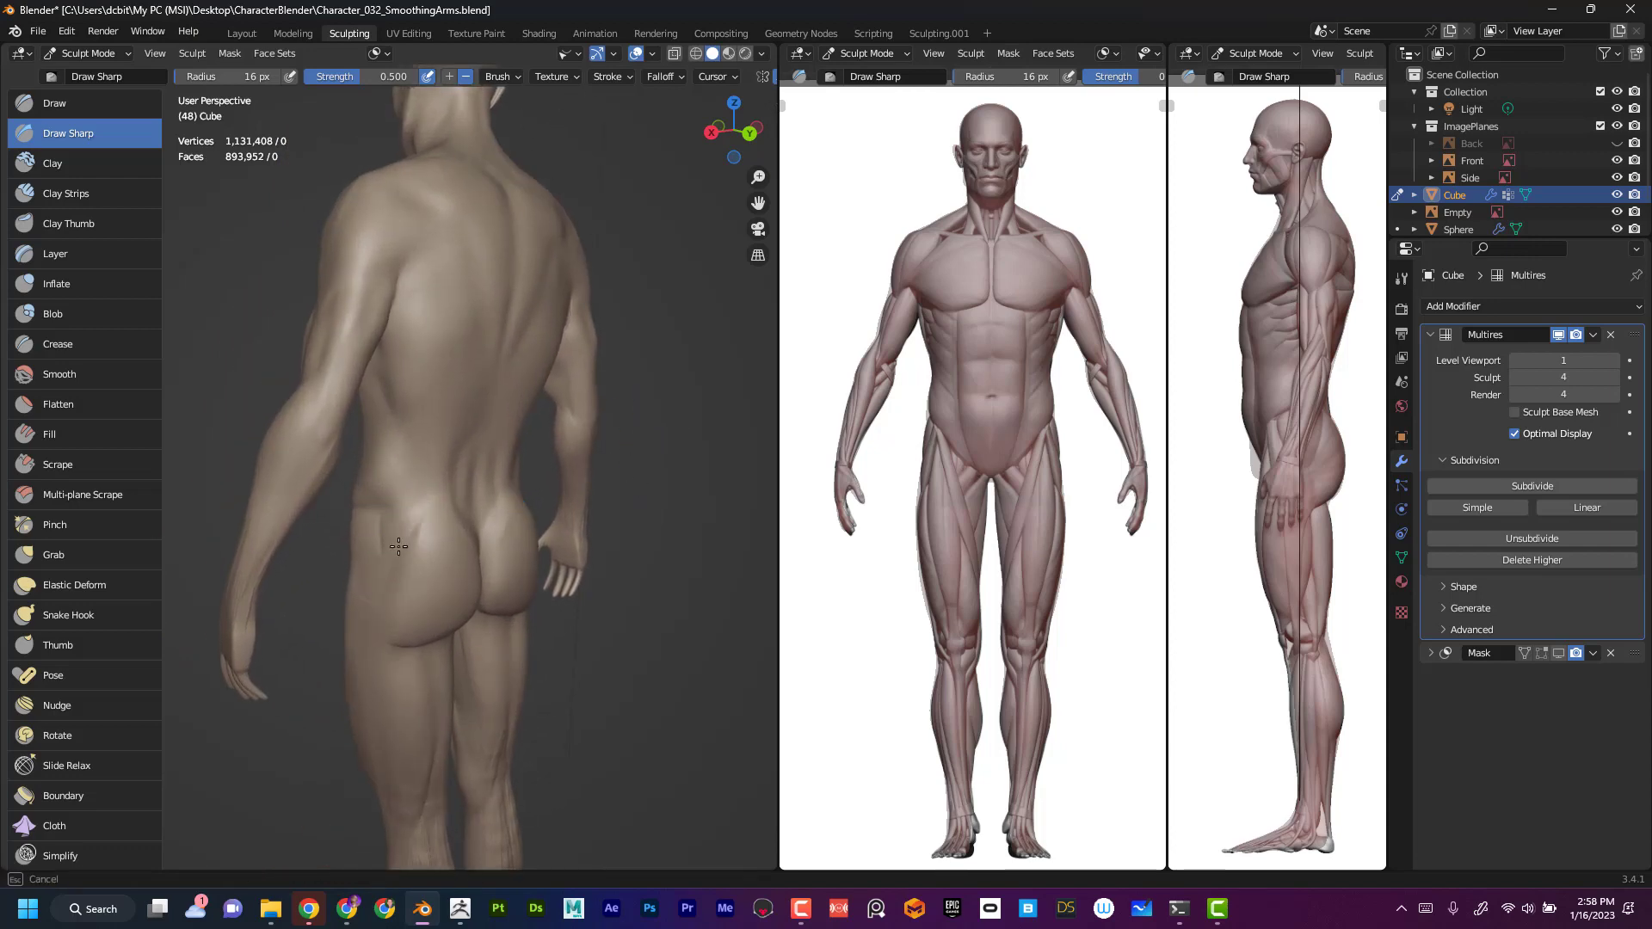
pyautogui.keyDown('alt'); pyautogui.moveTo(303, 686); pyautogui.dragTo(452, 560); pyautogui.keyUp('alt')
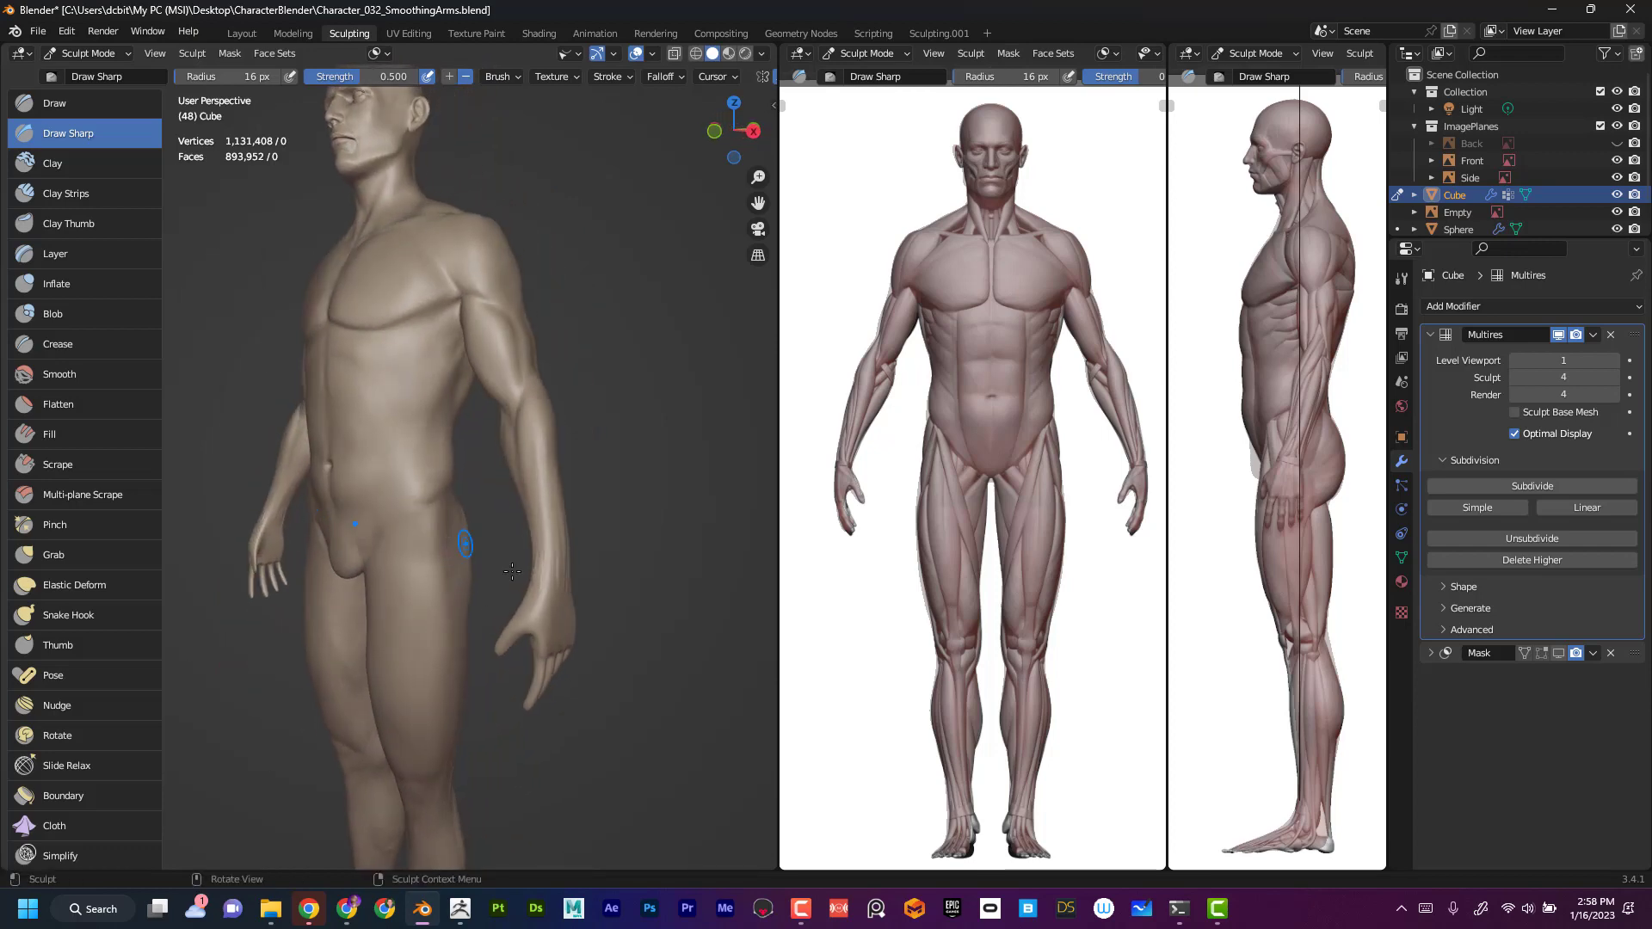
pyautogui.keyDown('alt'); pyautogui.moveTo(633, 602); pyautogui.dragTo(434, 627); pyautogui.keyUp('alt')
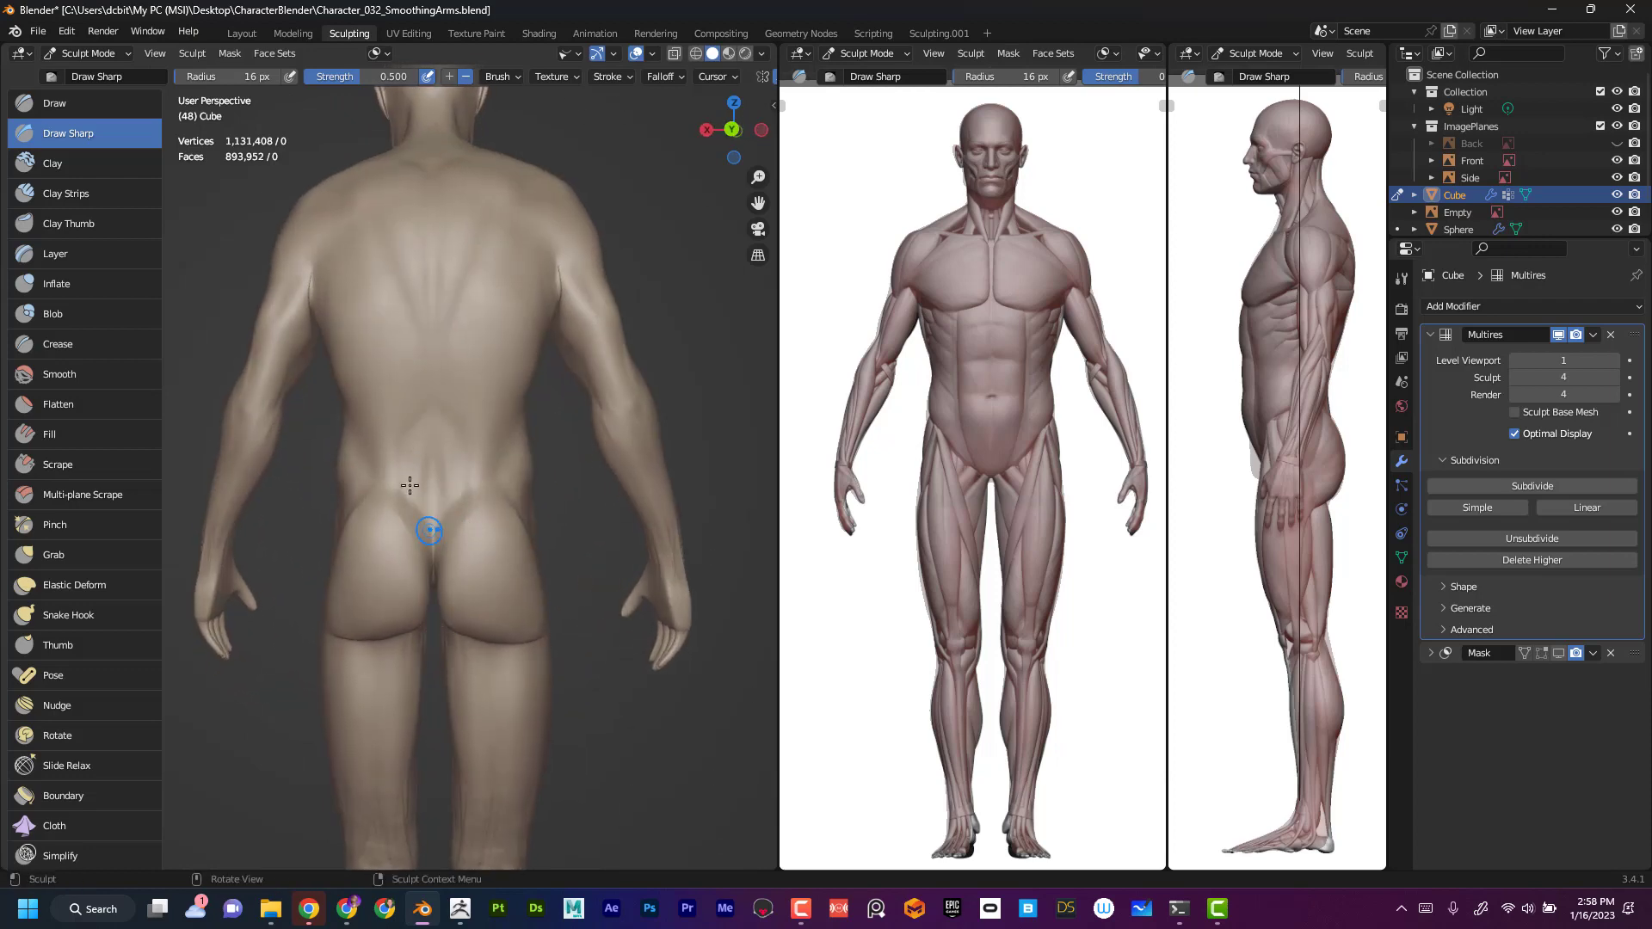
pyautogui.click(87, 559)
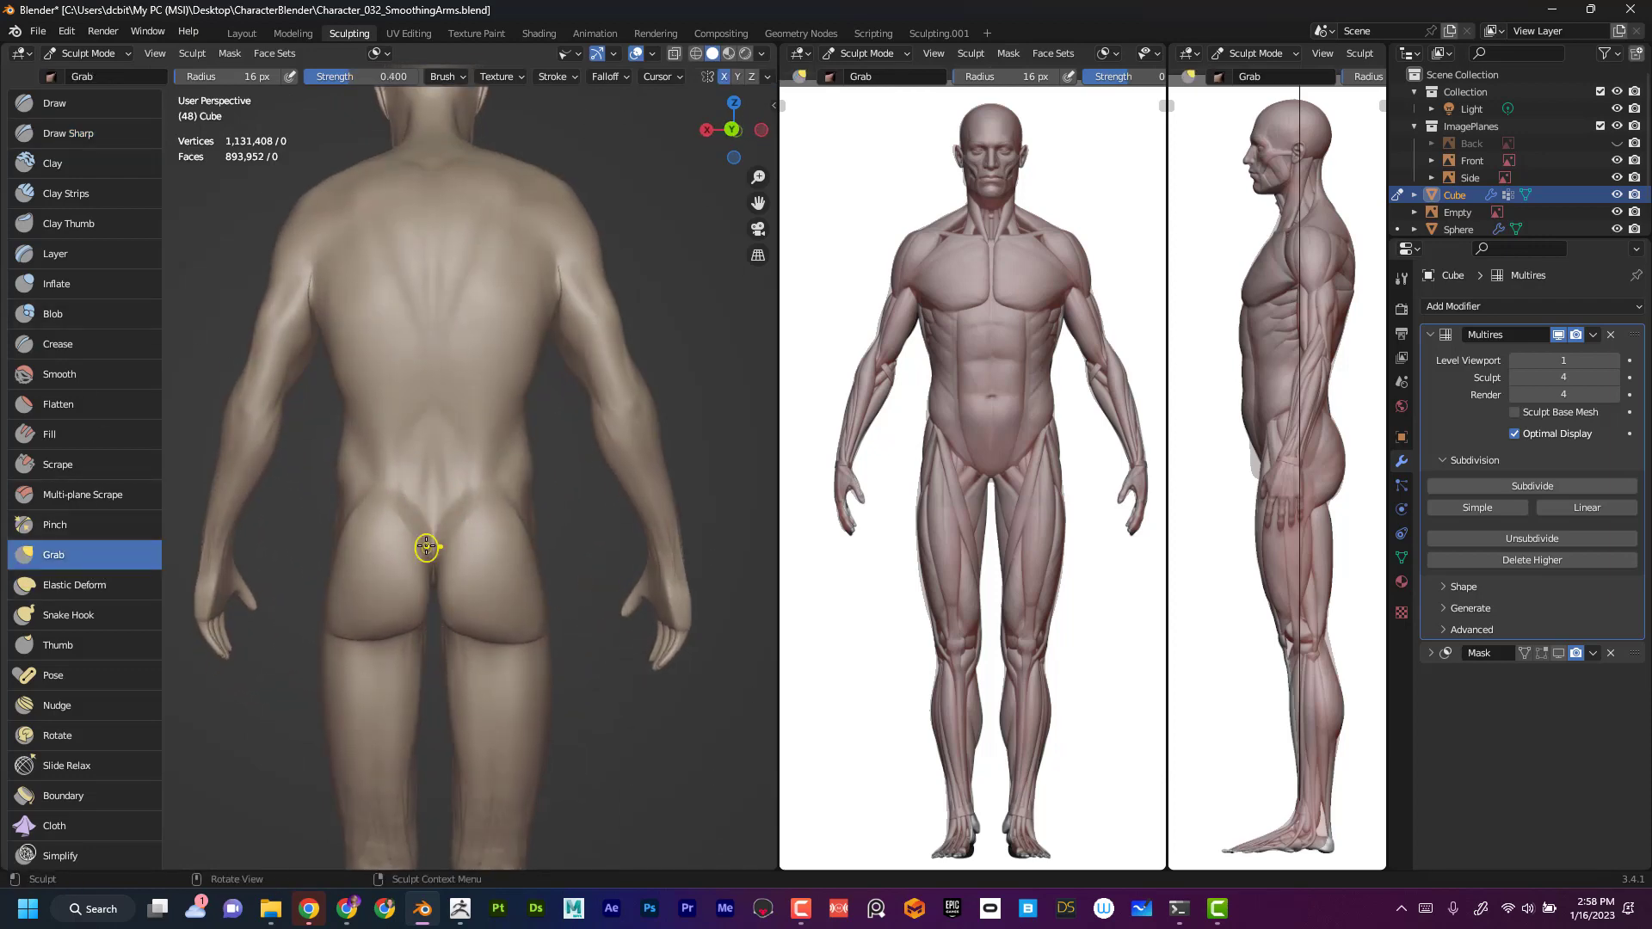
pyautogui.moveTo(422, 523)
pyautogui.mouseDown()
pyautogui.moveTo(424, 601)
pyautogui.moveTo(431, 582)
pyautogui.moveTo(535, 635)
pyautogui.moveTo(405, 637)
pyautogui.mouseUp()
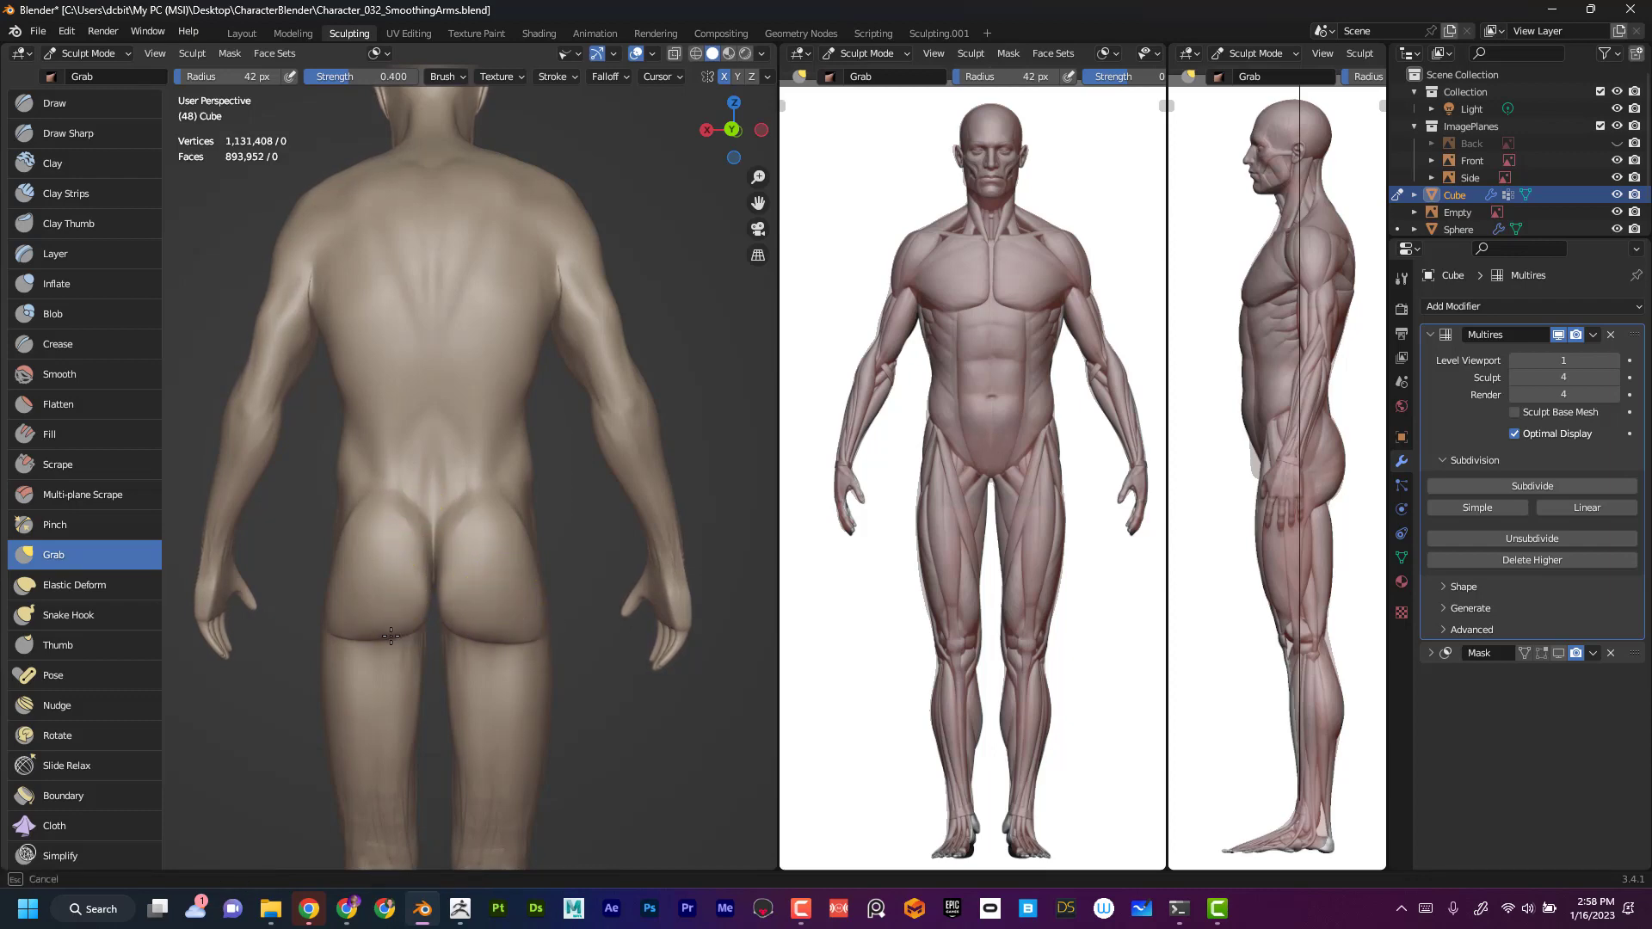
pyautogui.keyDown('alt'); pyautogui.moveTo(623, 714); pyautogui.dragTo(548, 716); pyautogui.keyUp('alt')
pyautogui.moveTo(329, 605)
pyautogui.mouseDown()
pyautogui.moveTo(347, 587)
pyautogui.moveTo(344, 528)
pyautogui.mouseUp()
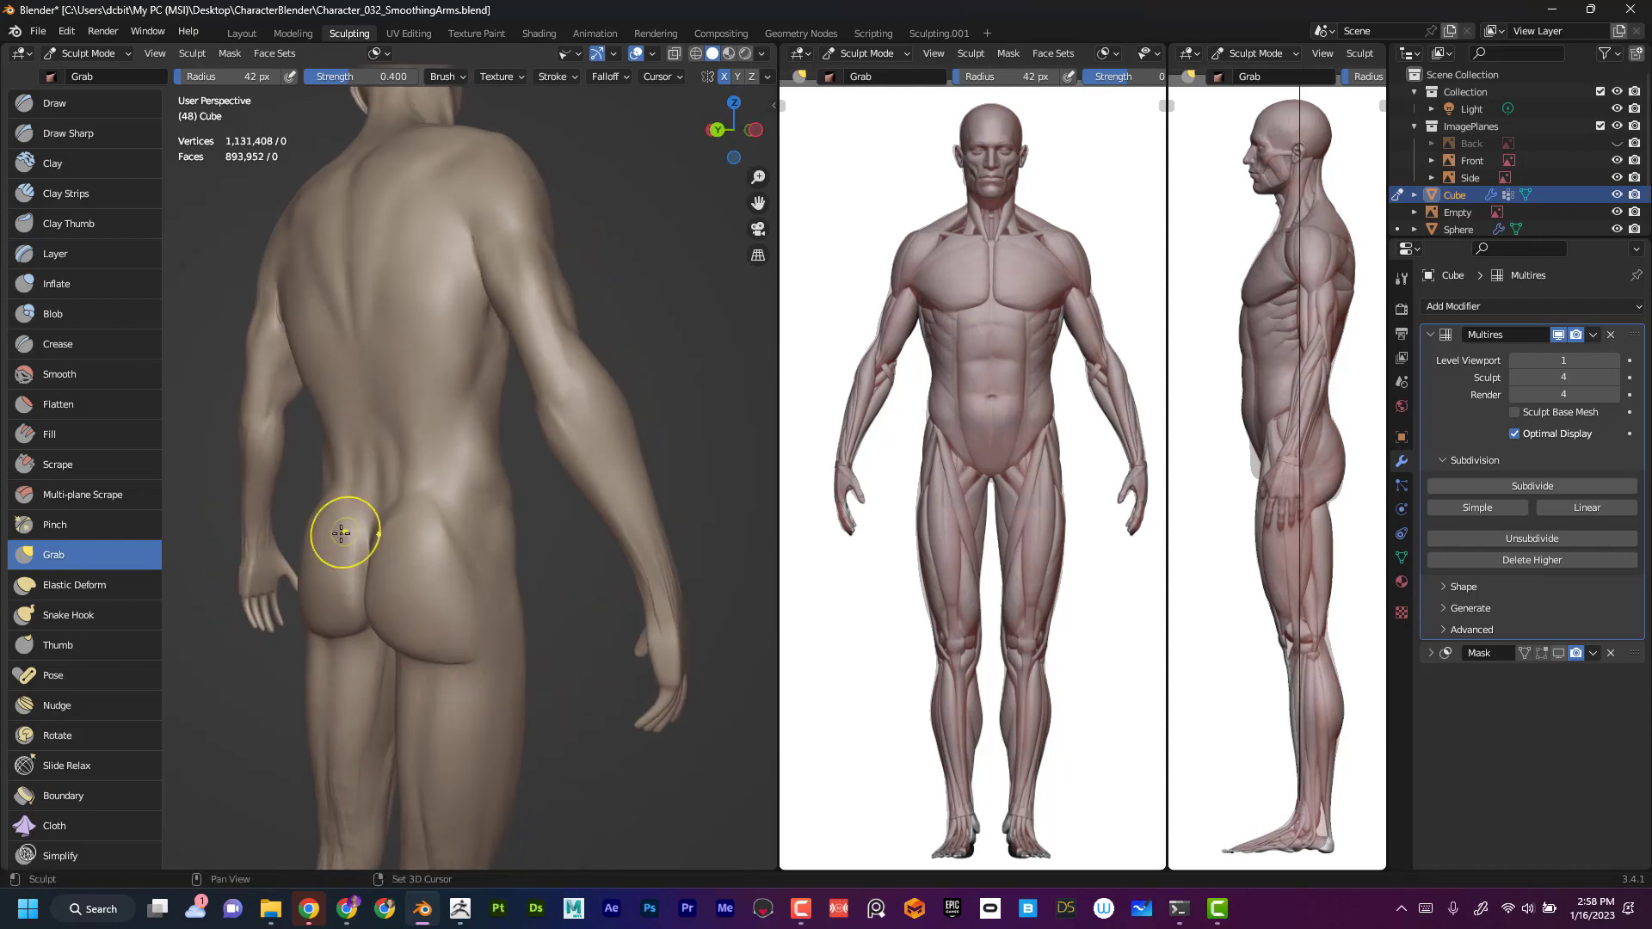
# - Adjust the sides of the back below the armpits and the buttock contour with the Grab brush at a 57 px radius
pyautogui.moveTo(550, 550); pyautogui.dragTo(482, 529, button='middle')
pyautogui.press('f')
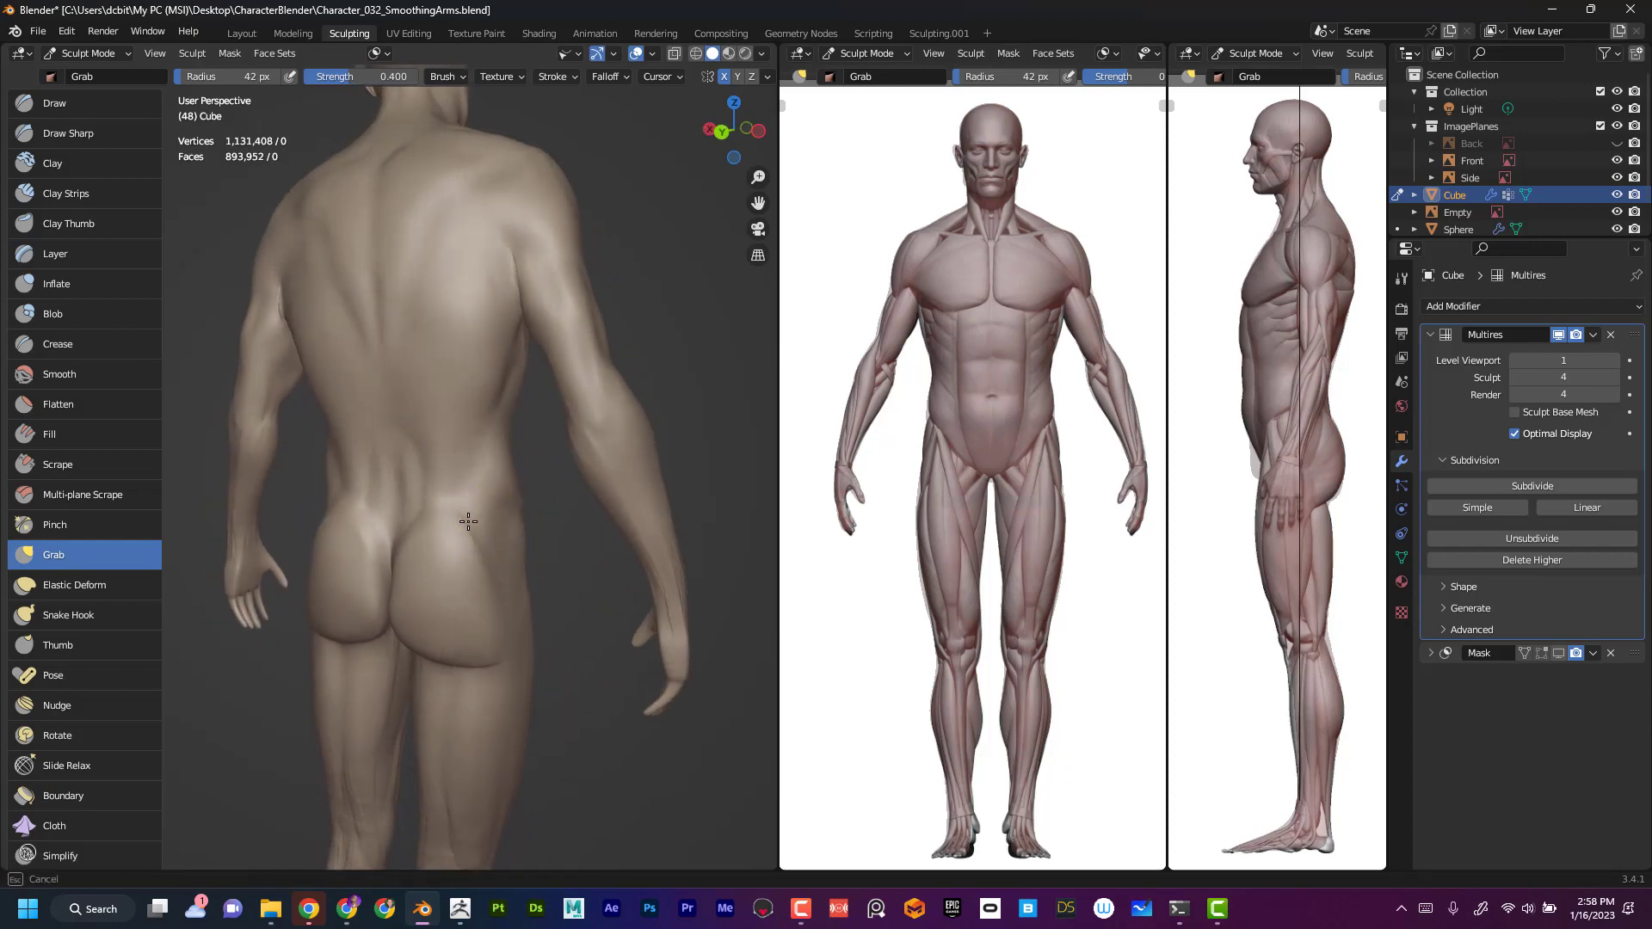
pyautogui.click(461, 479)
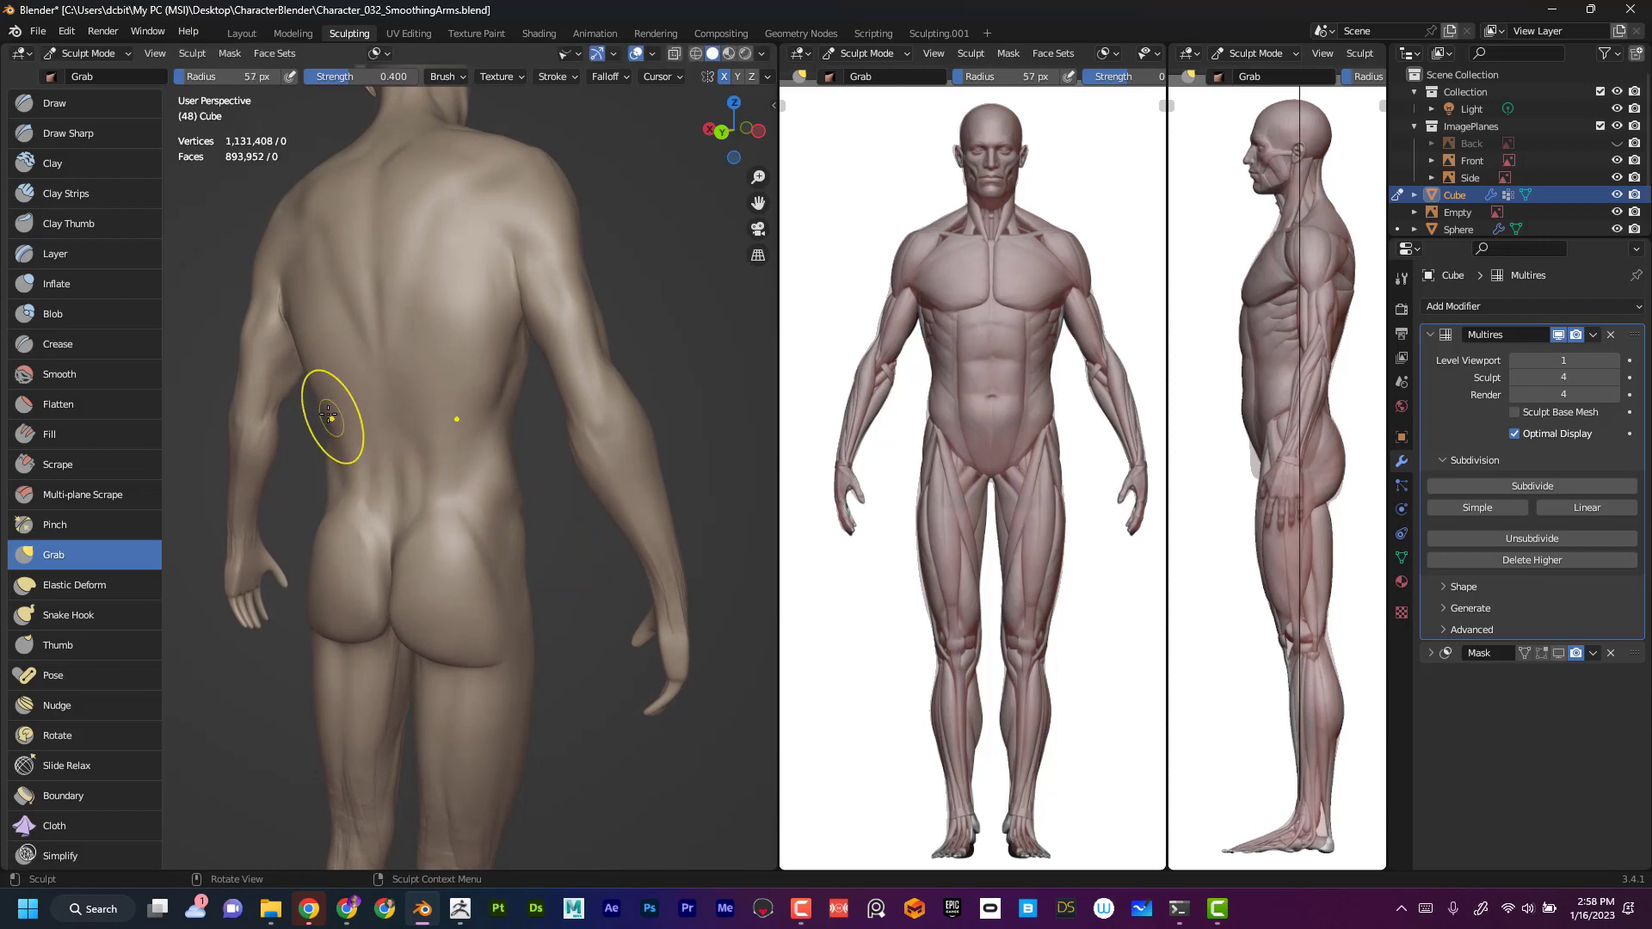
pyautogui.moveTo(332, 418); pyautogui.dragTo(324, 411)
pyautogui.moveTo(318, 385); pyautogui.dragTo(313, 379)
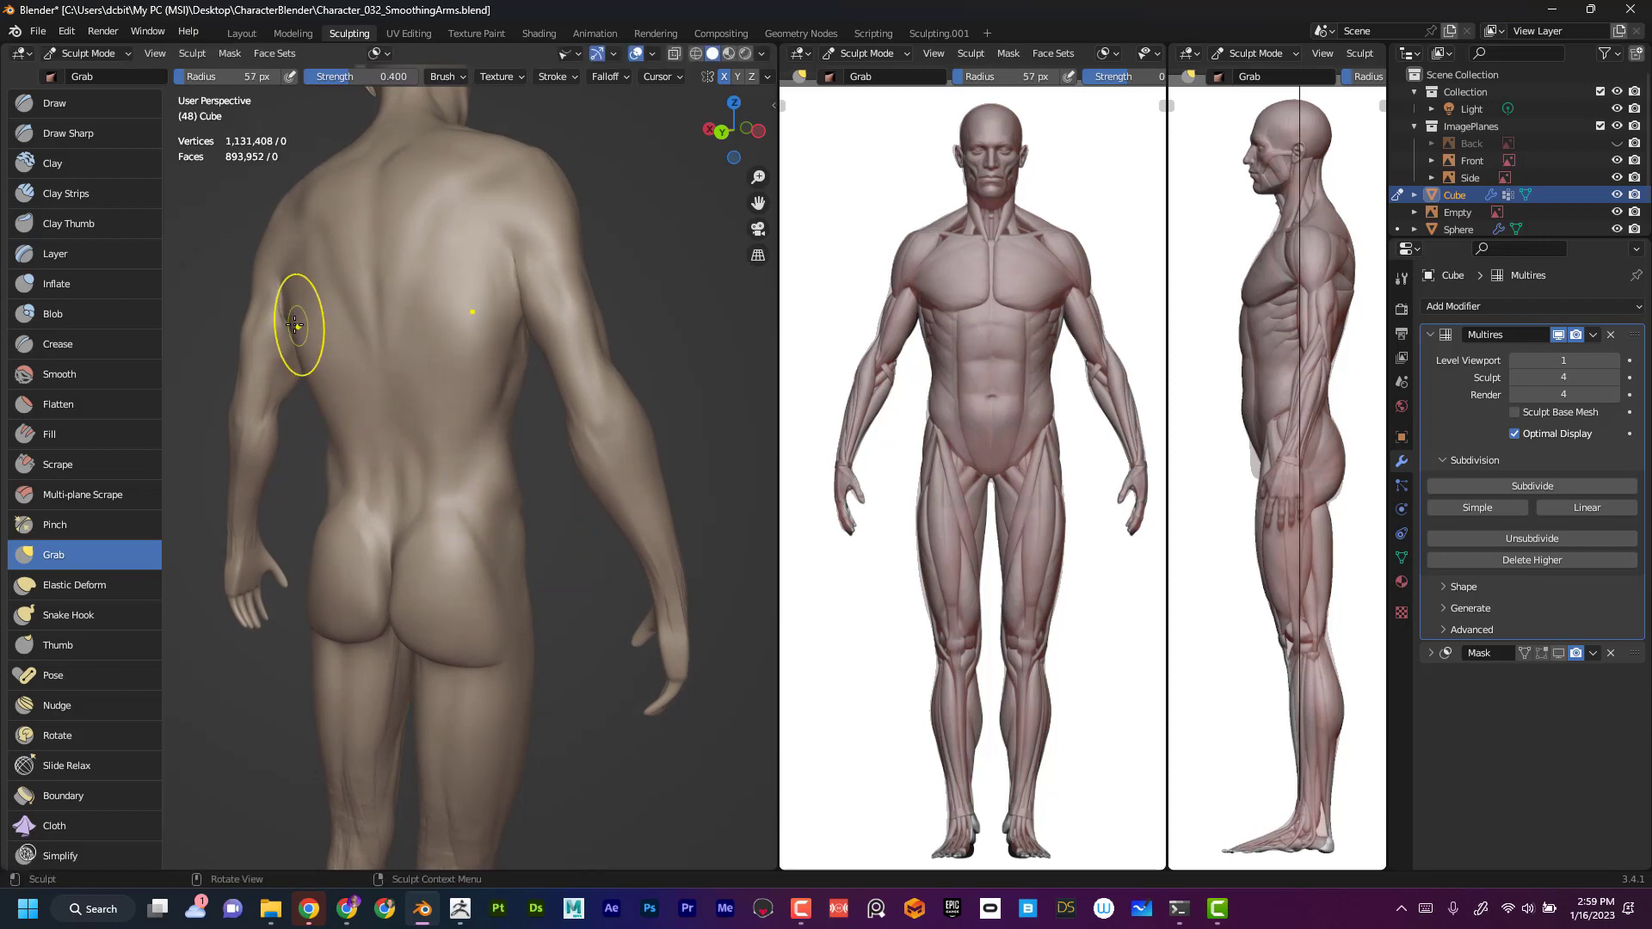
pyautogui.moveTo(561, 524); pyautogui.dragTo(580, 436, button='middle')
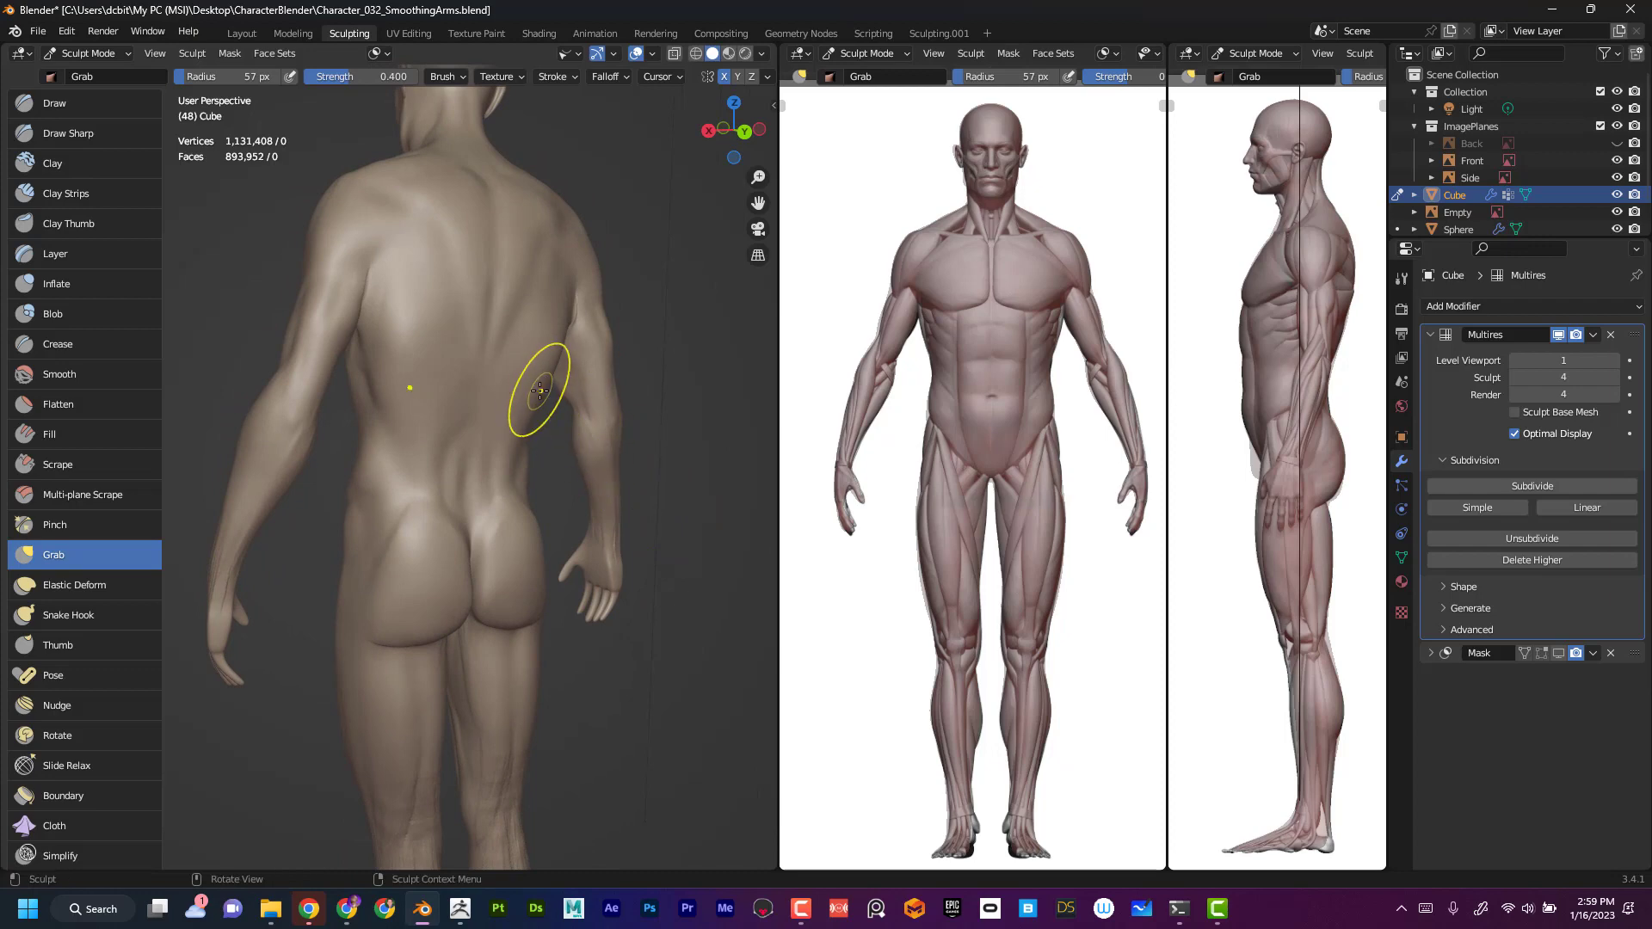
pyautogui.moveTo(541, 390); pyautogui.dragTo(556, 356)
pyautogui.moveTo(696, 288)
pyautogui.mouseDown(button='middle')
pyautogui.moveTo(679, 354)
pyautogui.moveTo(546, 430)
pyautogui.mouseUp(button='middle')
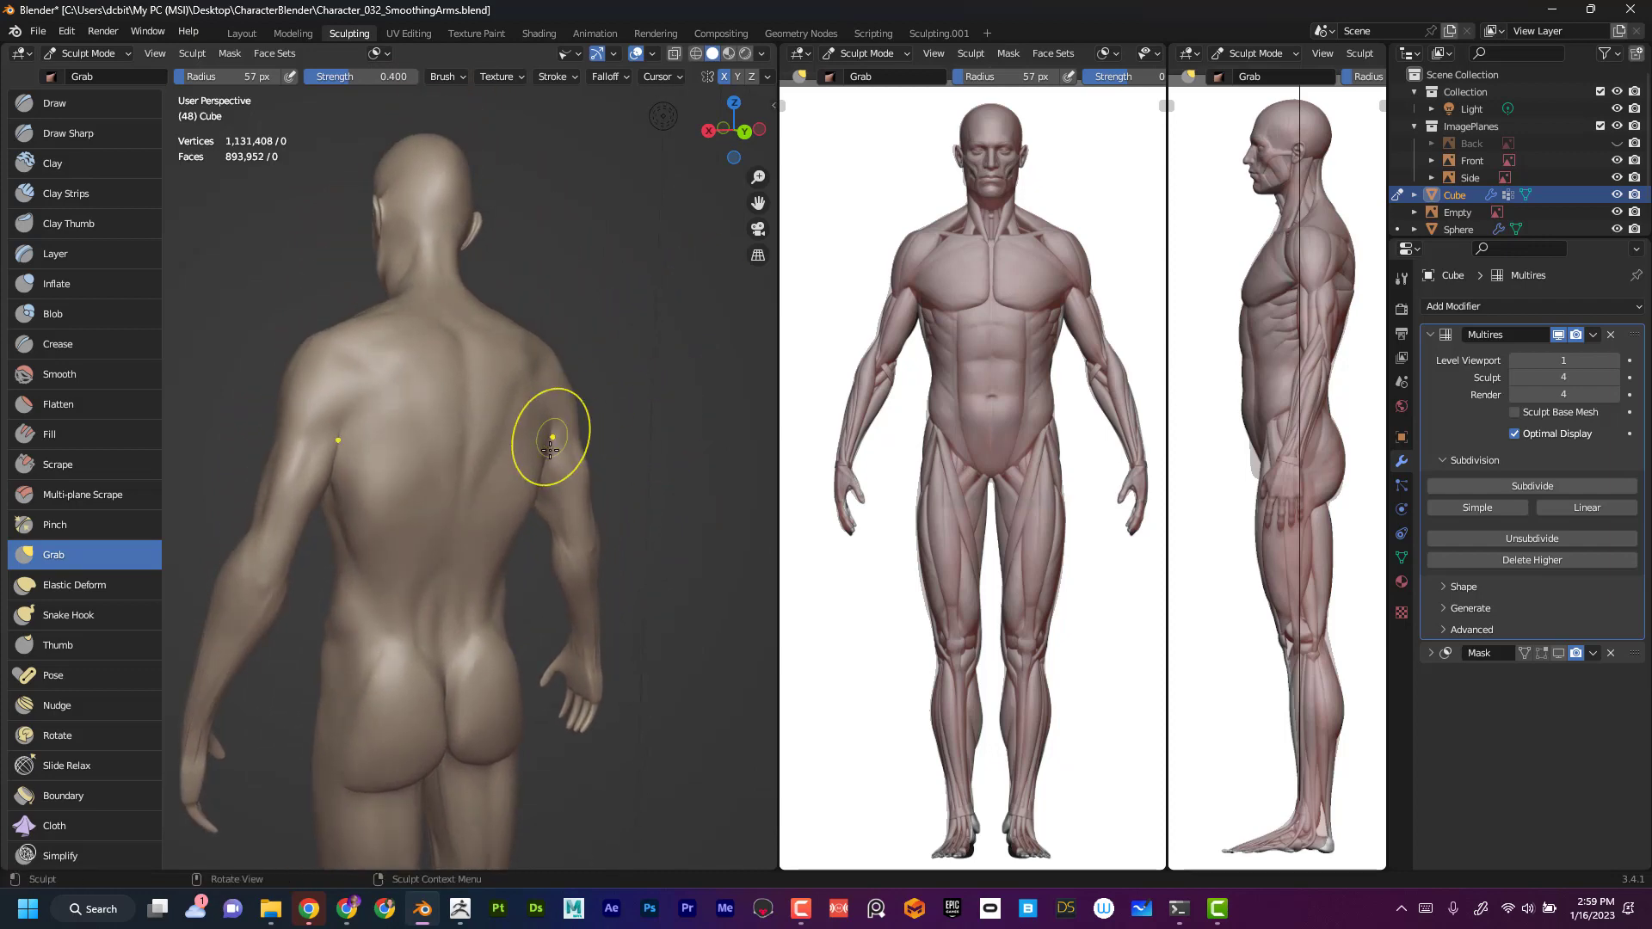
pyautogui.moveTo(545, 430); pyautogui.dragTo(545, 399)
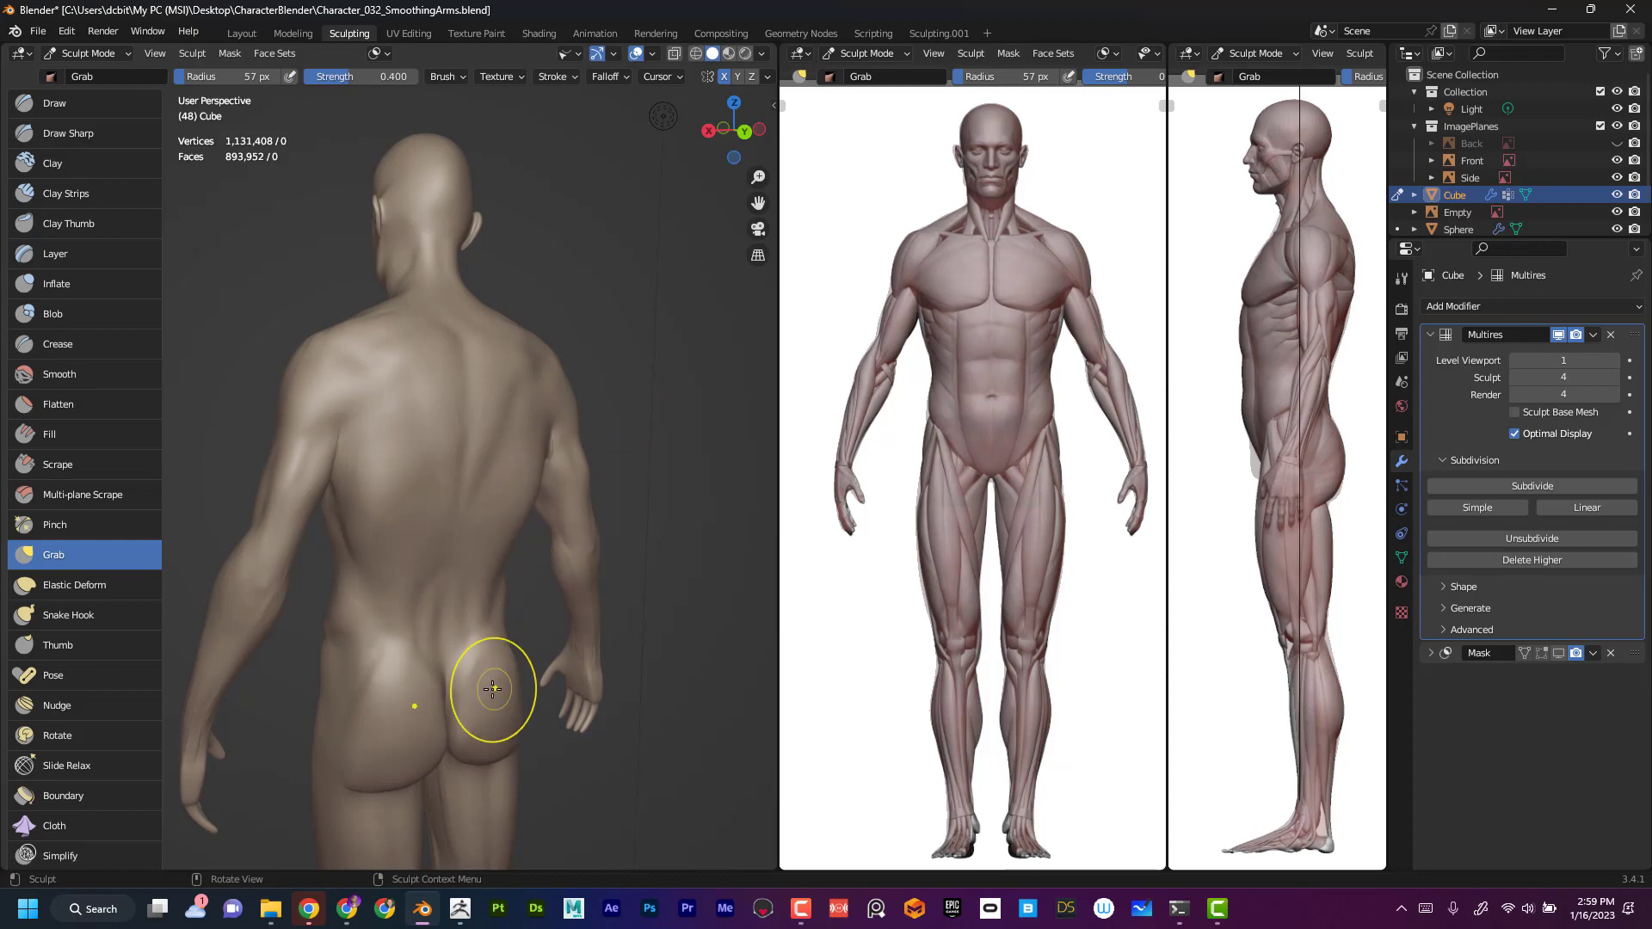
pyautogui.moveTo(499, 683); pyautogui.dragTo(491, 669)
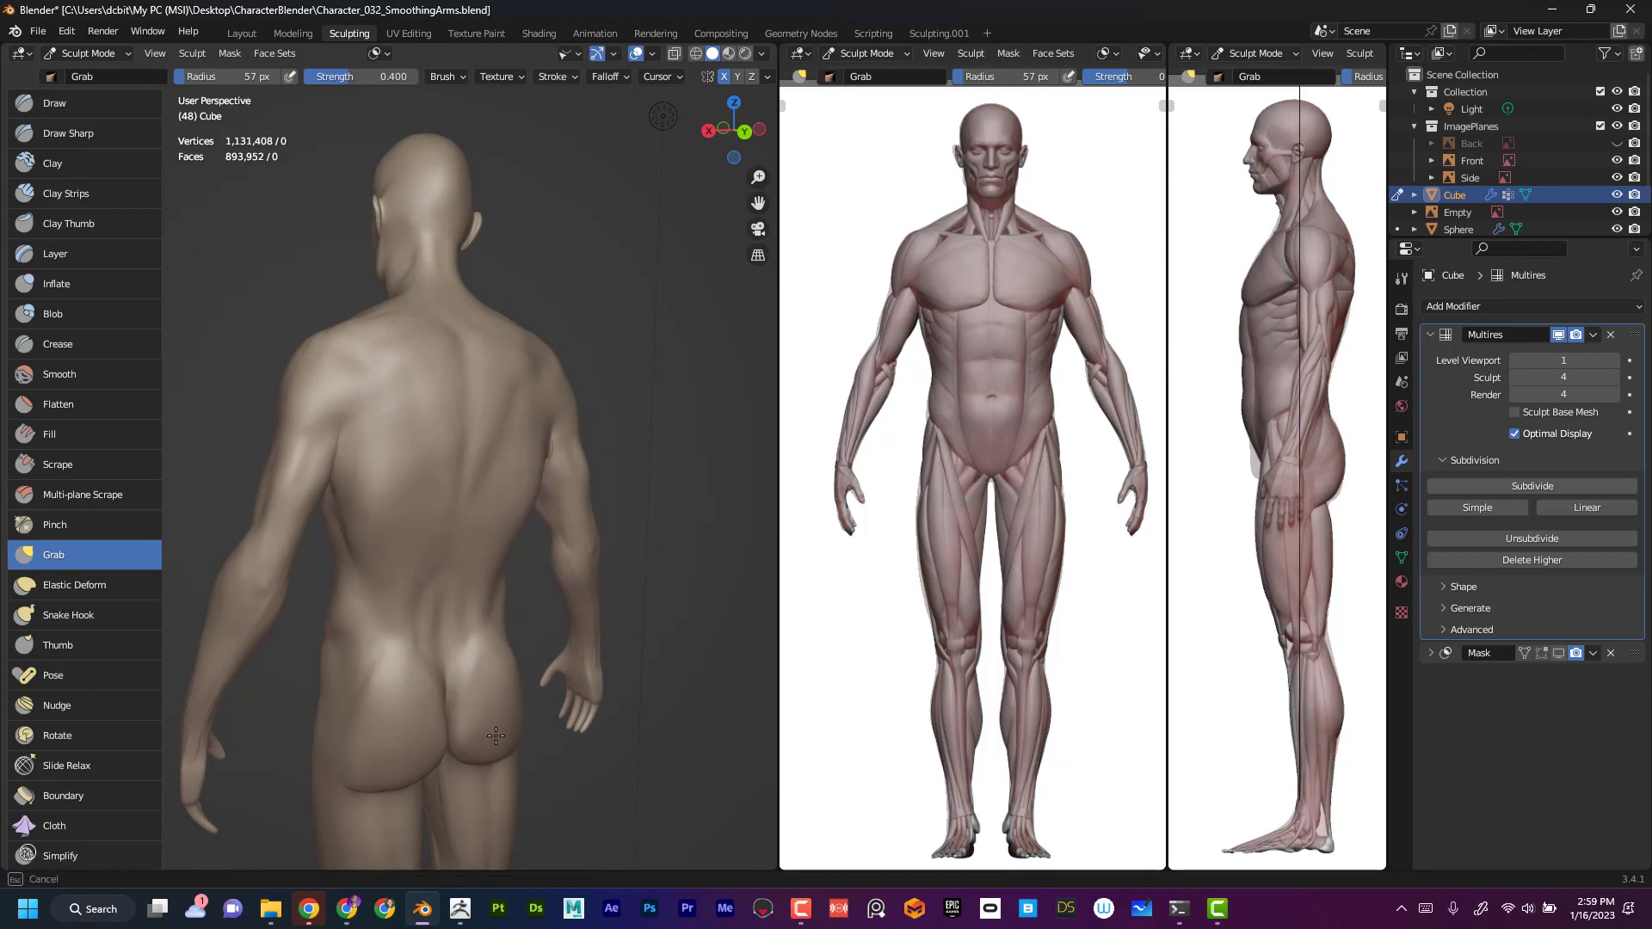
# - Build up the area where the outer pectoral meets the upper arm with the Clay Strips brush at a 40 px radius
pyautogui.moveTo(542, 646)
pyautogui.mouseDown(button='middle')
pyautogui.moveTo(644, 680)
pyautogui.moveTo(634, 709)
pyautogui.moveTo(679, 734)
pyautogui.moveTo(645, 711)
pyautogui.moveTo(693, 668)
pyautogui.mouseUp(button='middle')
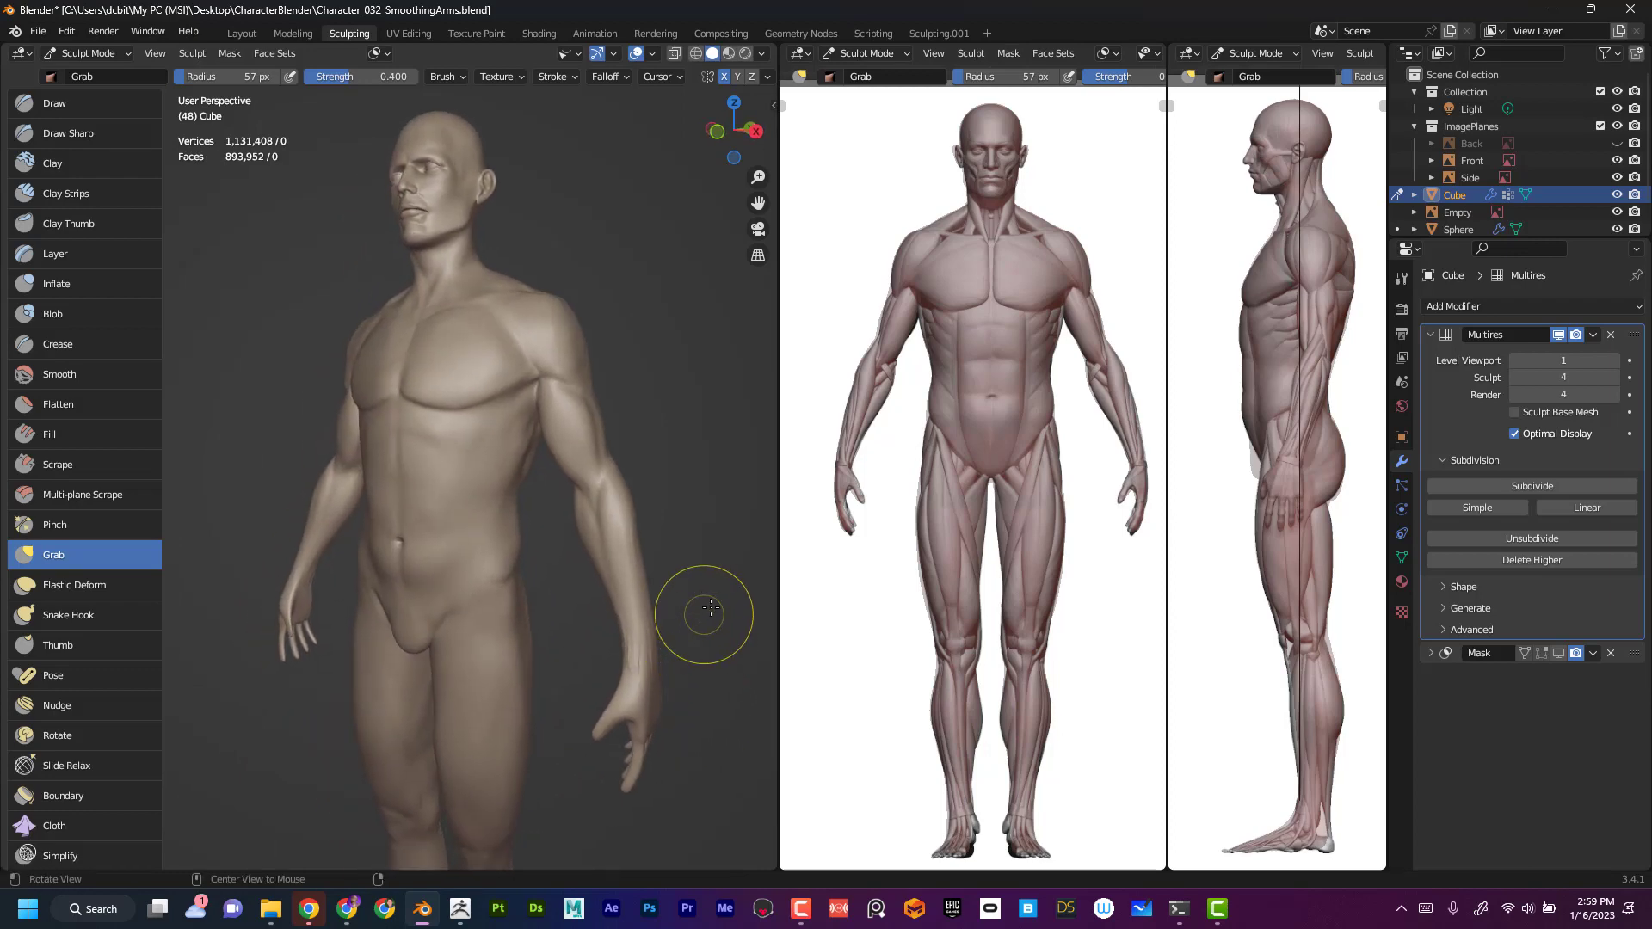
pyautogui.moveTo(710, 609)
pyautogui.mouseDown(button='middle')
pyautogui.moveTo(661, 622)
pyautogui.moveTo(749, 646)
pyautogui.moveTo(656, 693)
pyautogui.moveTo(585, 659)
pyautogui.moveTo(634, 675)
pyautogui.mouseUp(button='middle')
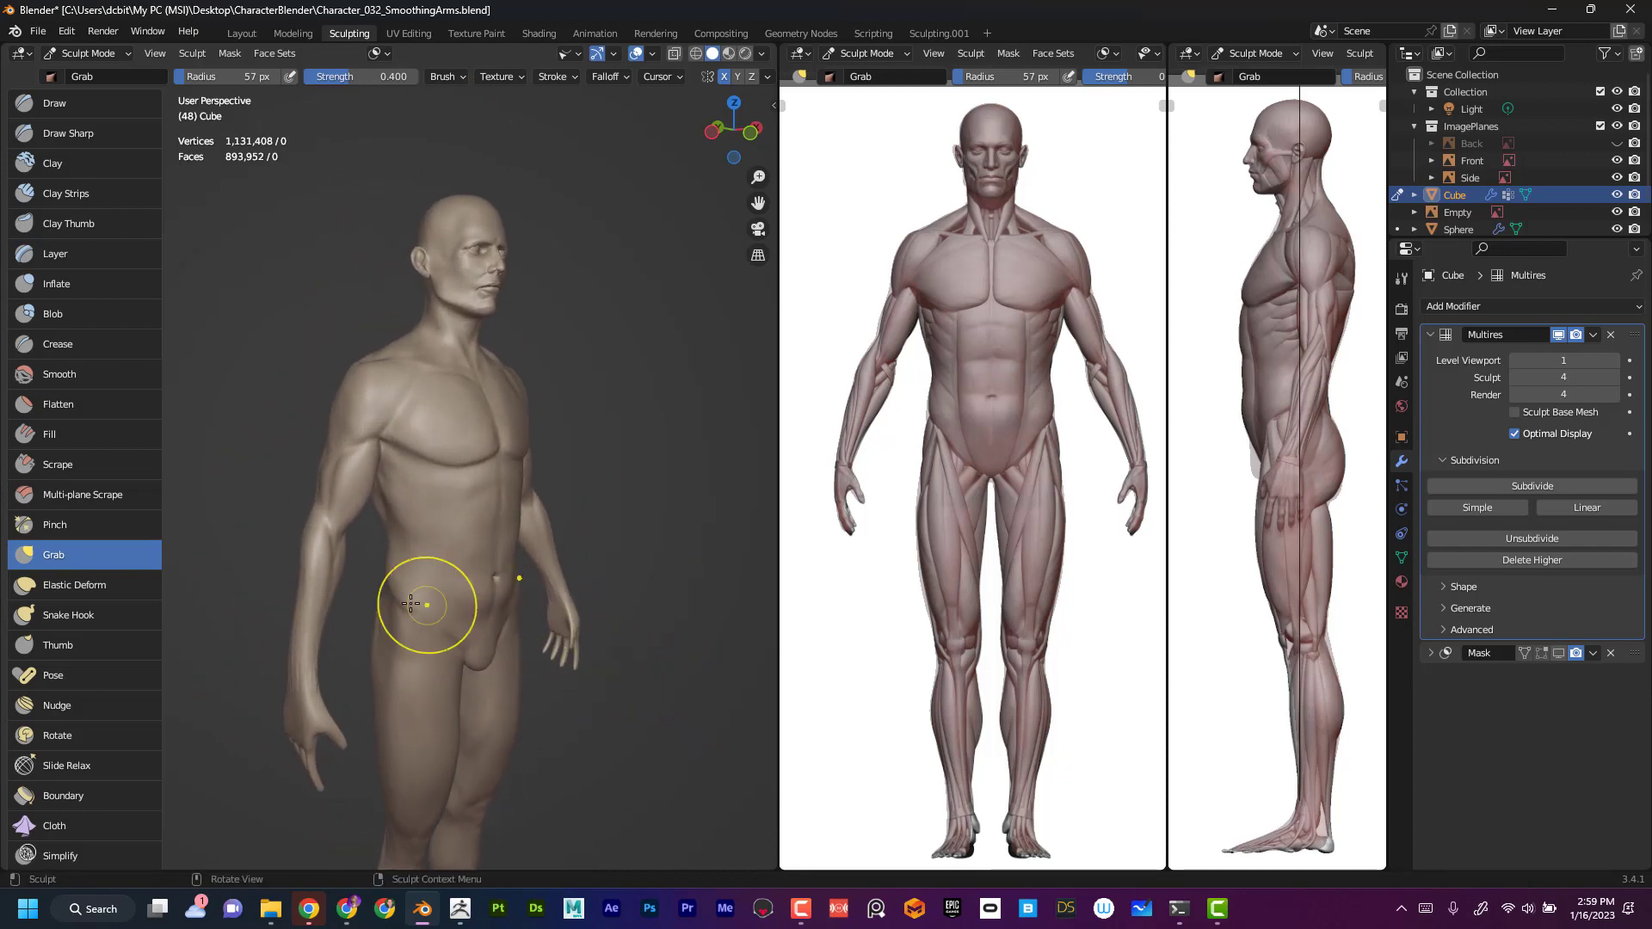
pyautogui.moveTo(412, 604)
pyautogui.mouseDown(button='middle')
pyautogui.moveTo(258, 527)
pyautogui.moveTo(243, 585)
pyautogui.moveTo(295, 442)
pyautogui.mouseUp(button='middle')
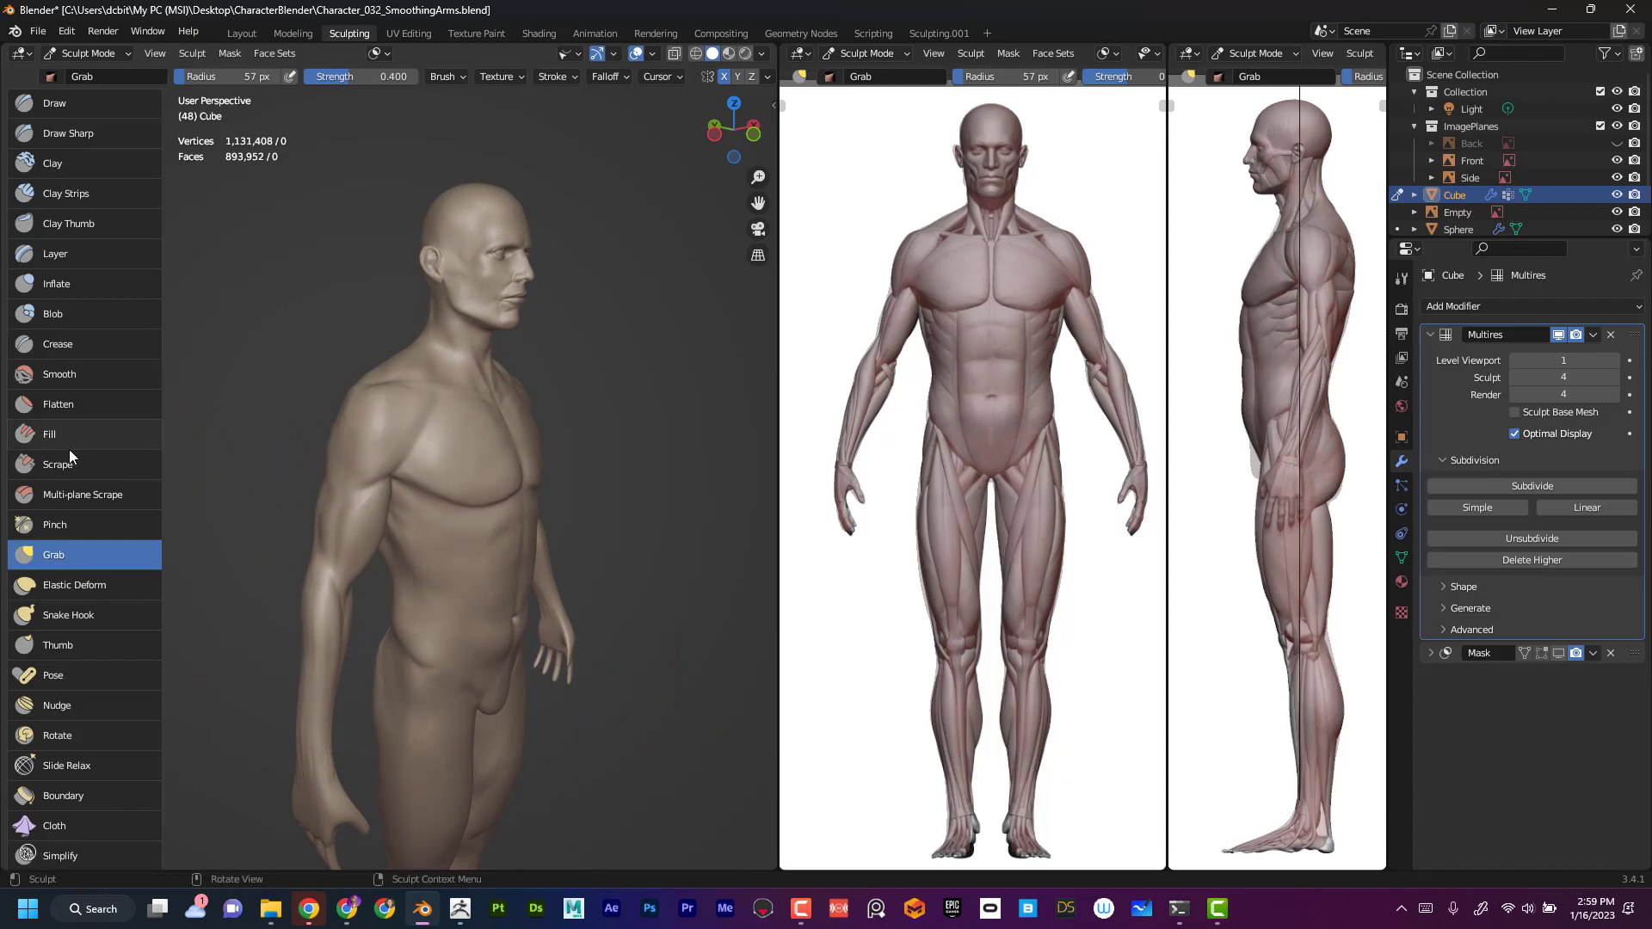
pyautogui.click(91, 194)
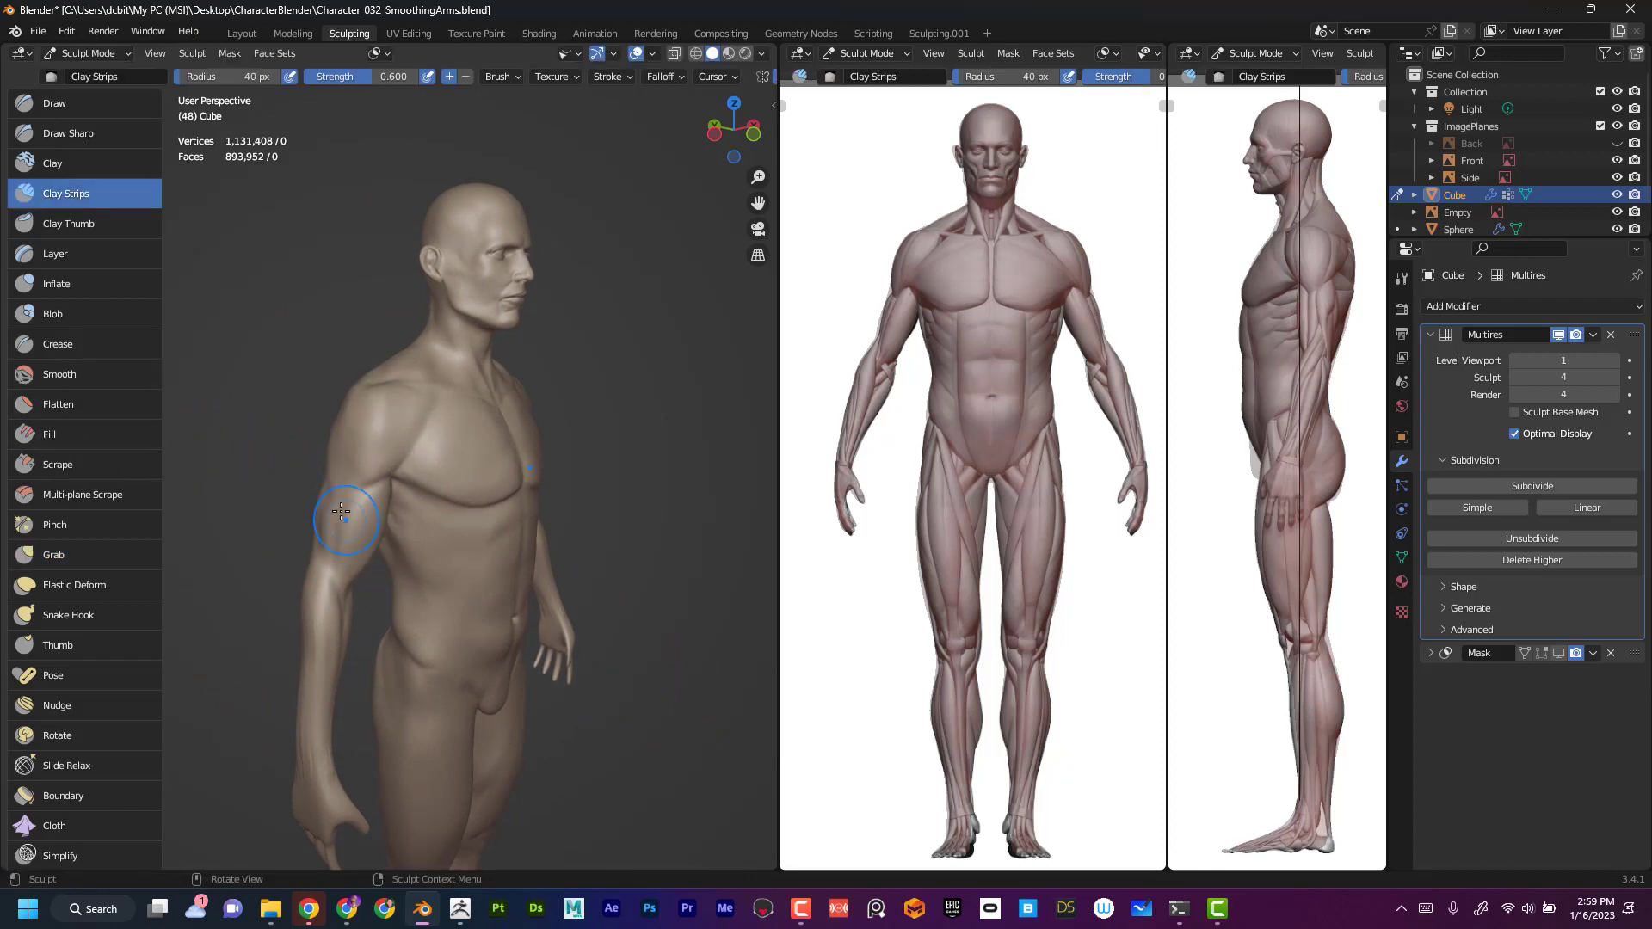
pyautogui.moveTo(275, 539)
pyautogui.mouseDown(button='middle')
pyautogui.moveTo(312, 551)
pyautogui.moveTo(349, 500)
pyautogui.mouseUp(button='middle')
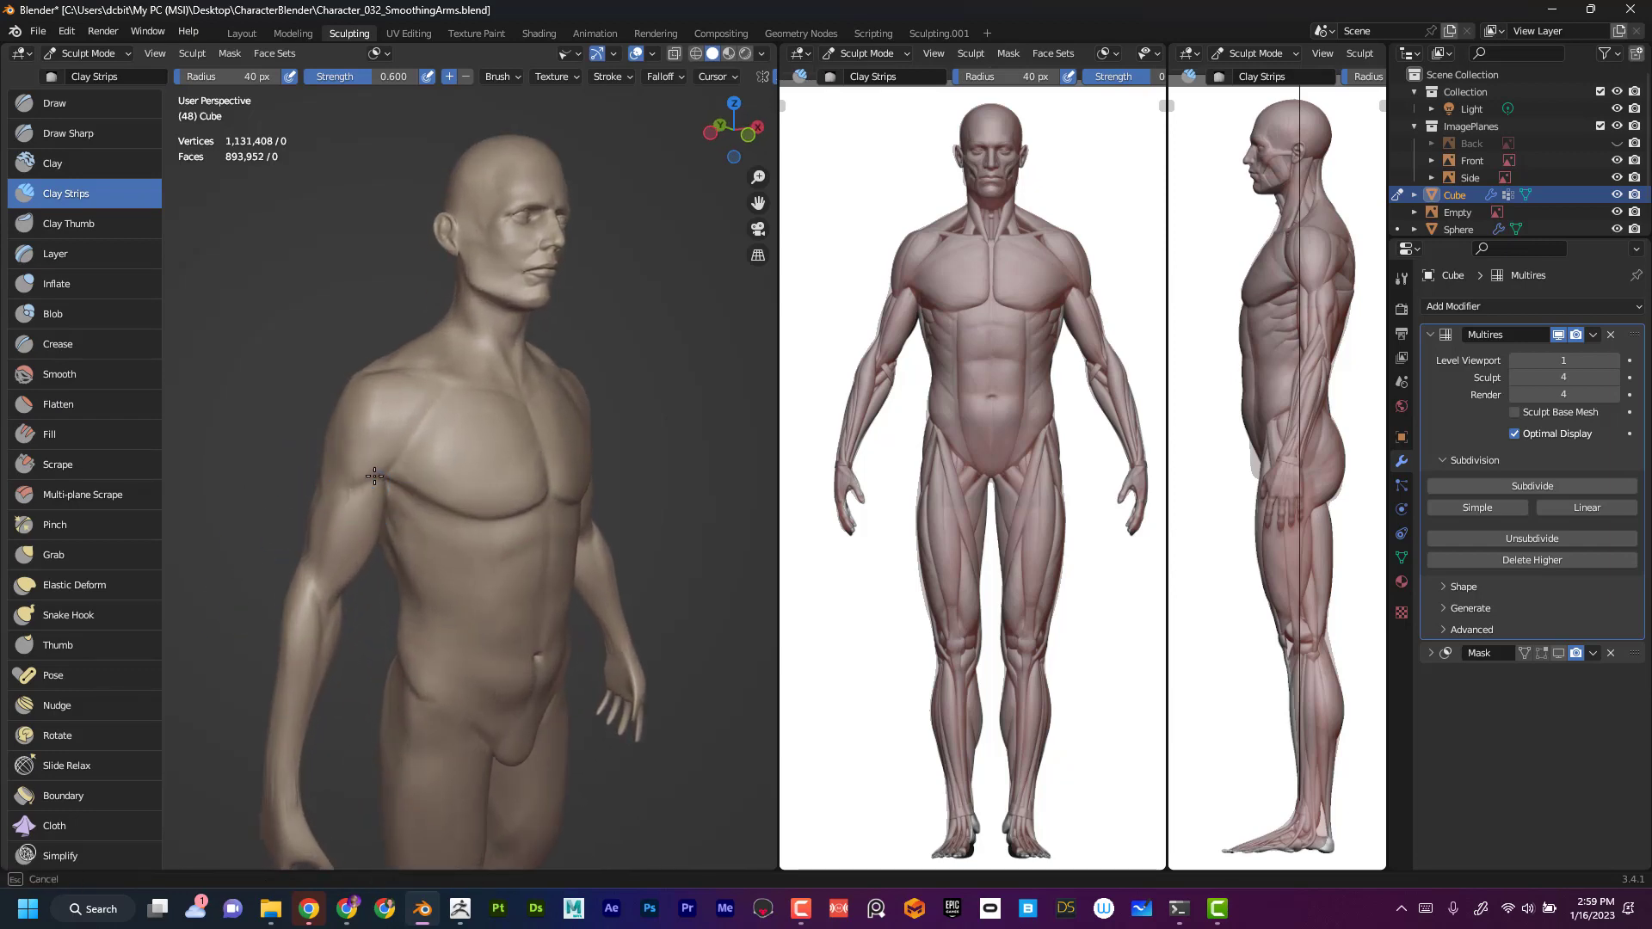
pyautogui.moveTo(350, 484); pyautogui.dragTo(312, 505, button='middle')
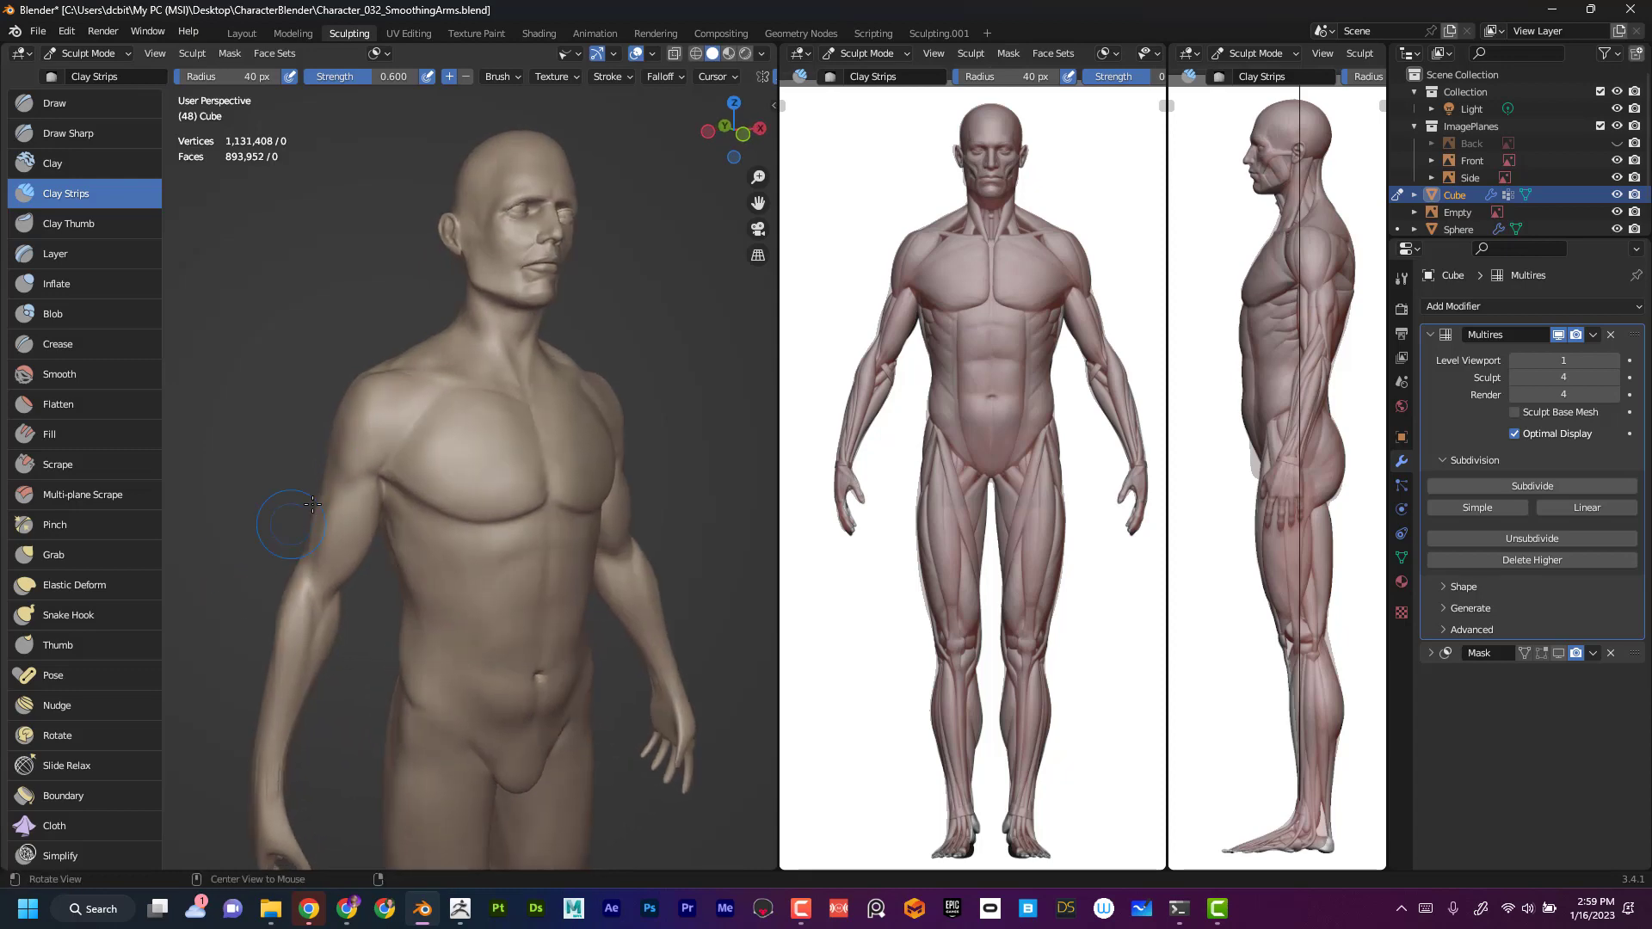
pyautogui.moveTo(385, 456)
pyautogui.mouseDown()
pyautogui.moveTo(417, 434)
pyautogui.moveTo(392, 470)
pyautogui.mouseUp()
pyautogui.moveTo(393, 469); pyautogui.dragTo(435, 470, button='middle')
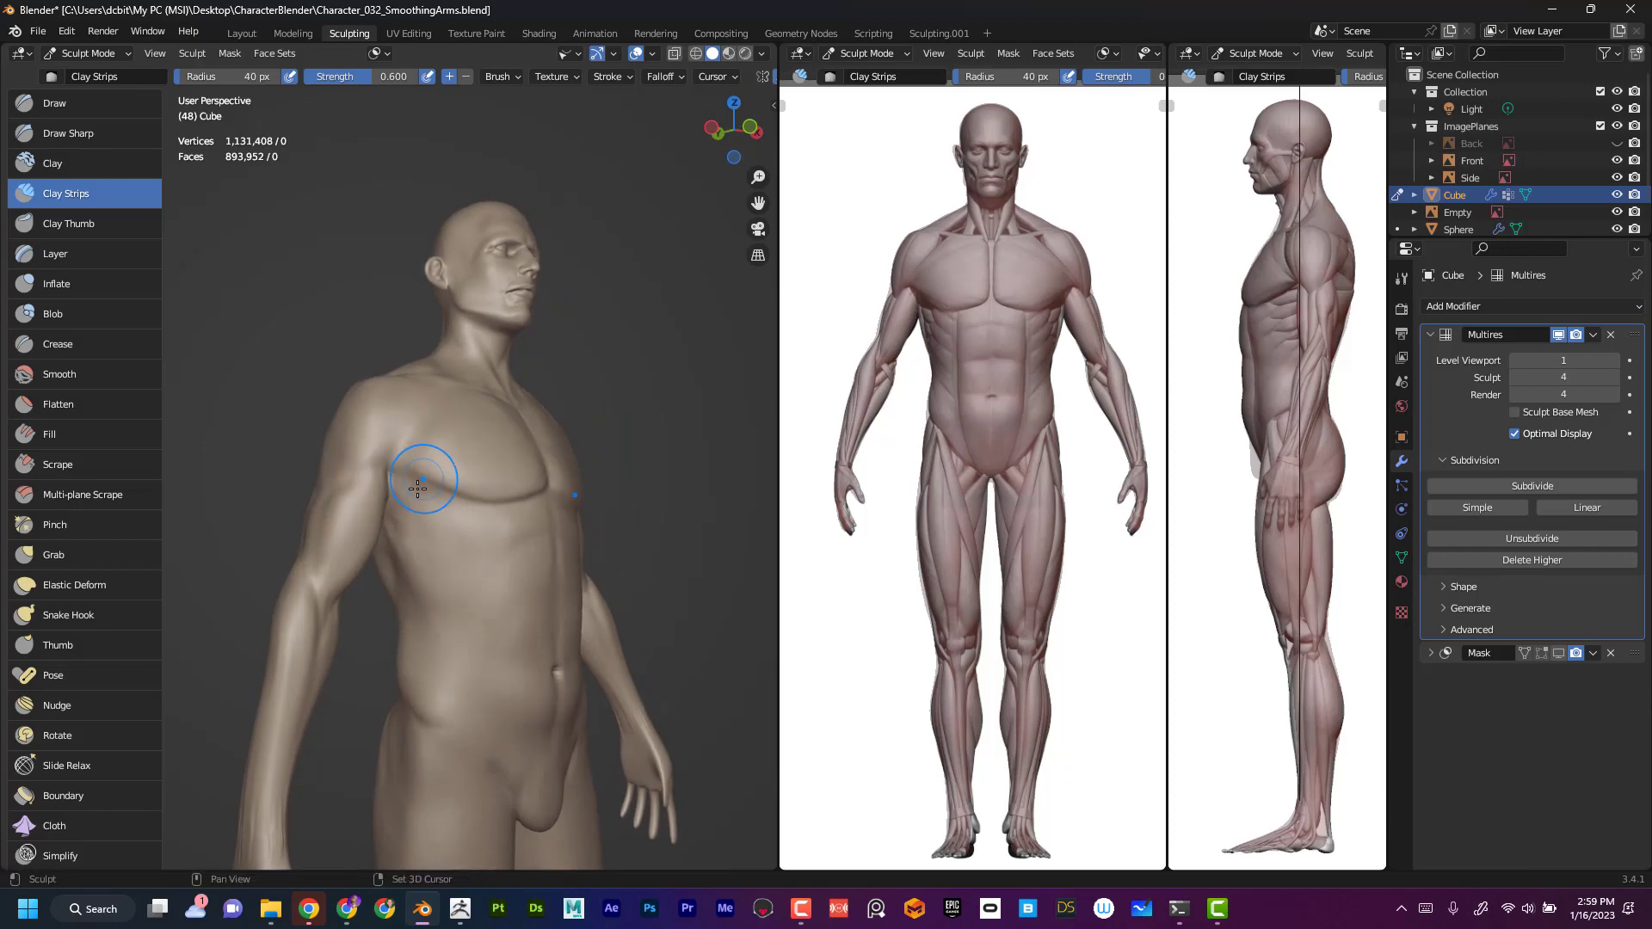
# - Set the Clay Strips brush's radius to 19 px for detailing around the armpit and deltoid
pyautogui.moveTo(673, 467)
pyautogui.mouseDown(button='middle')
pyautogui.moveTo(448, 506)
pyautogui.moveTo(445, 521)
pyautogui.moveTo(445, 507)
pyautogui.mouseUp(button='middle')
pyautogui.moveTo(685, 464); pyautogui.dragTo(637, 421, button='middle')
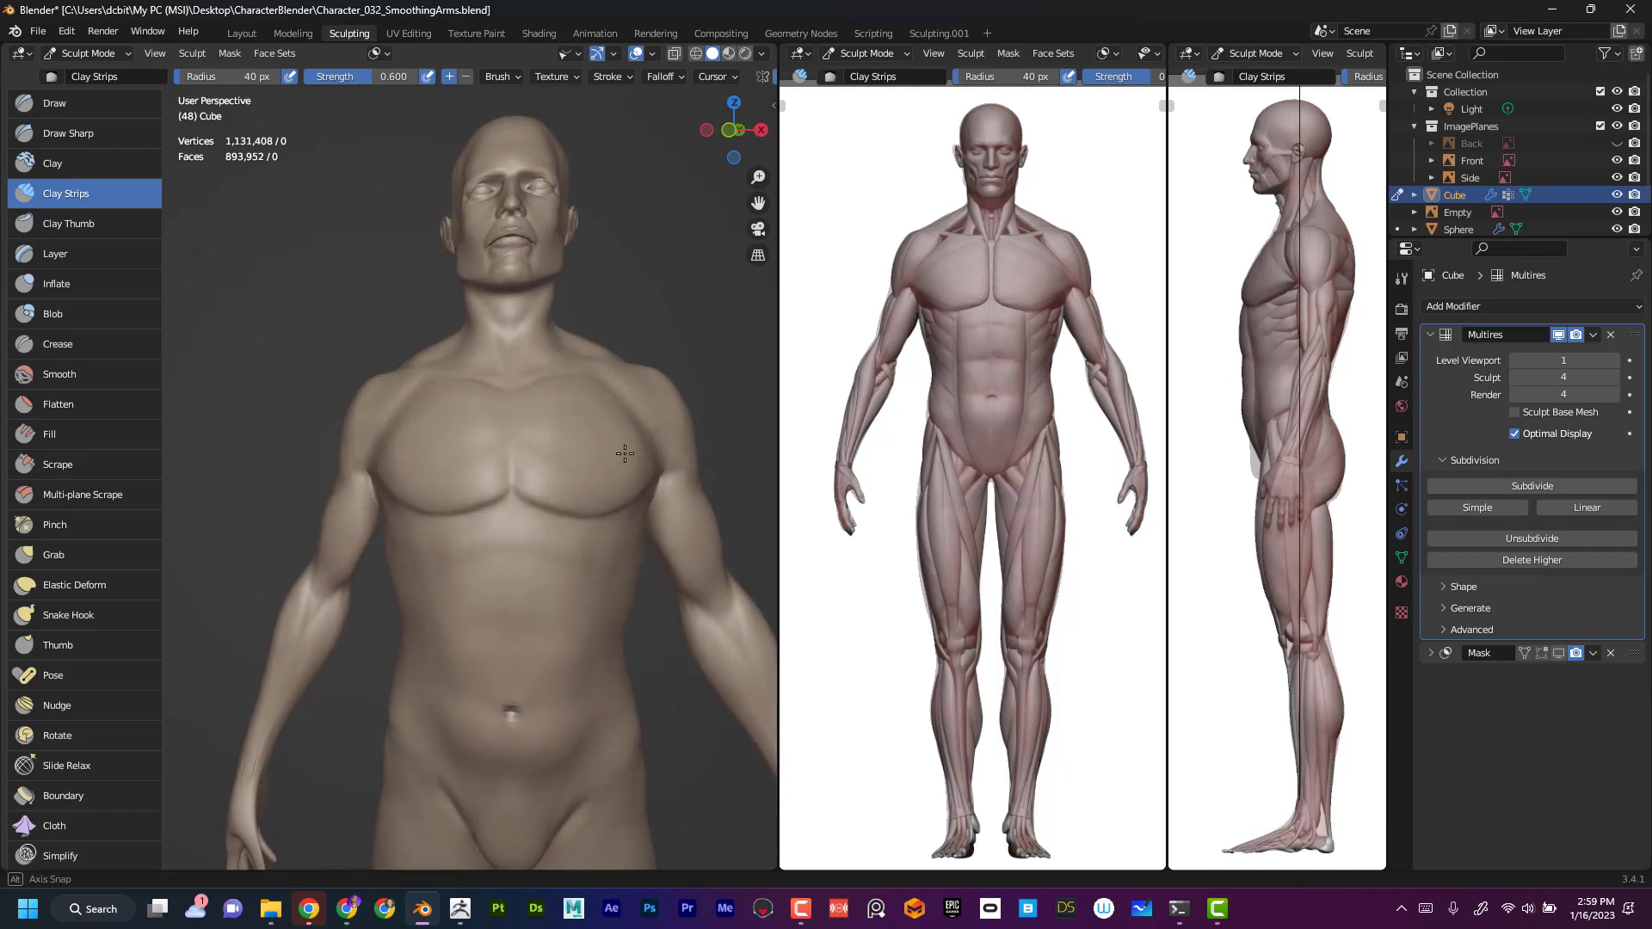
pyautogui.scroll(-3, 633, 414)
pyautogui.keyDown('alt'); pyautogui.moveTo(637, 412); pyautogui.dragTo(640, 539); pyautogui.keyUp('alt')
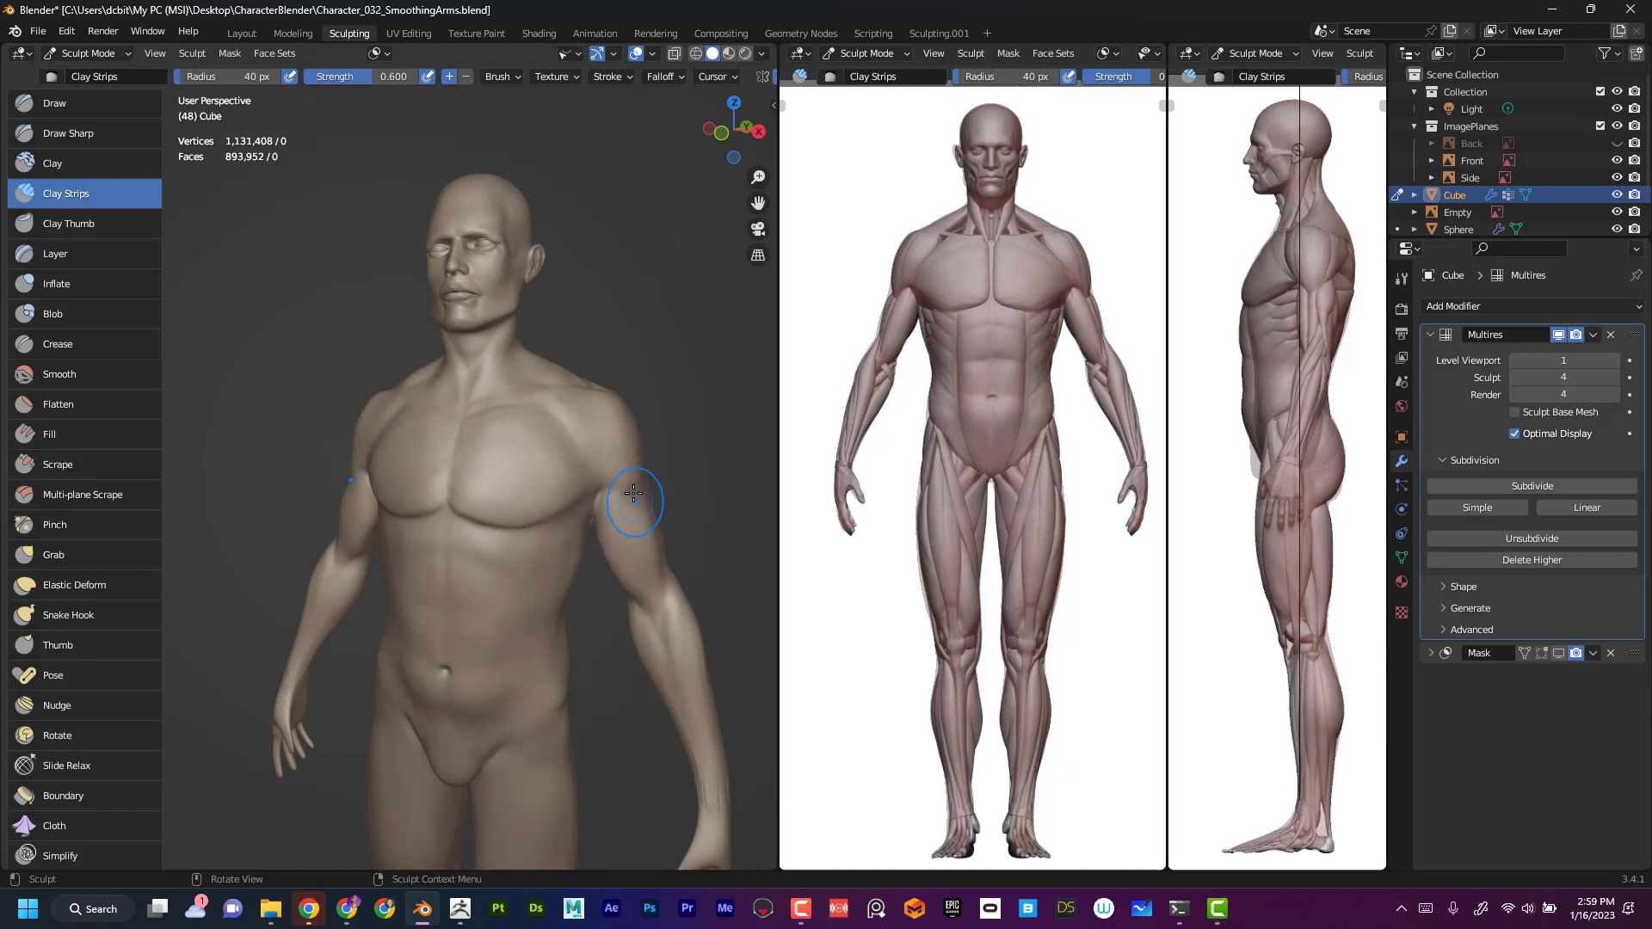
pyautogui.press('f')
pyautogui.click(594, 503)
pyautogui.keyDown('alt'); pyautogui.moveTo(685, 467); pyautogui.dragTo(701, 449); pyautogui.keyUp('alt')
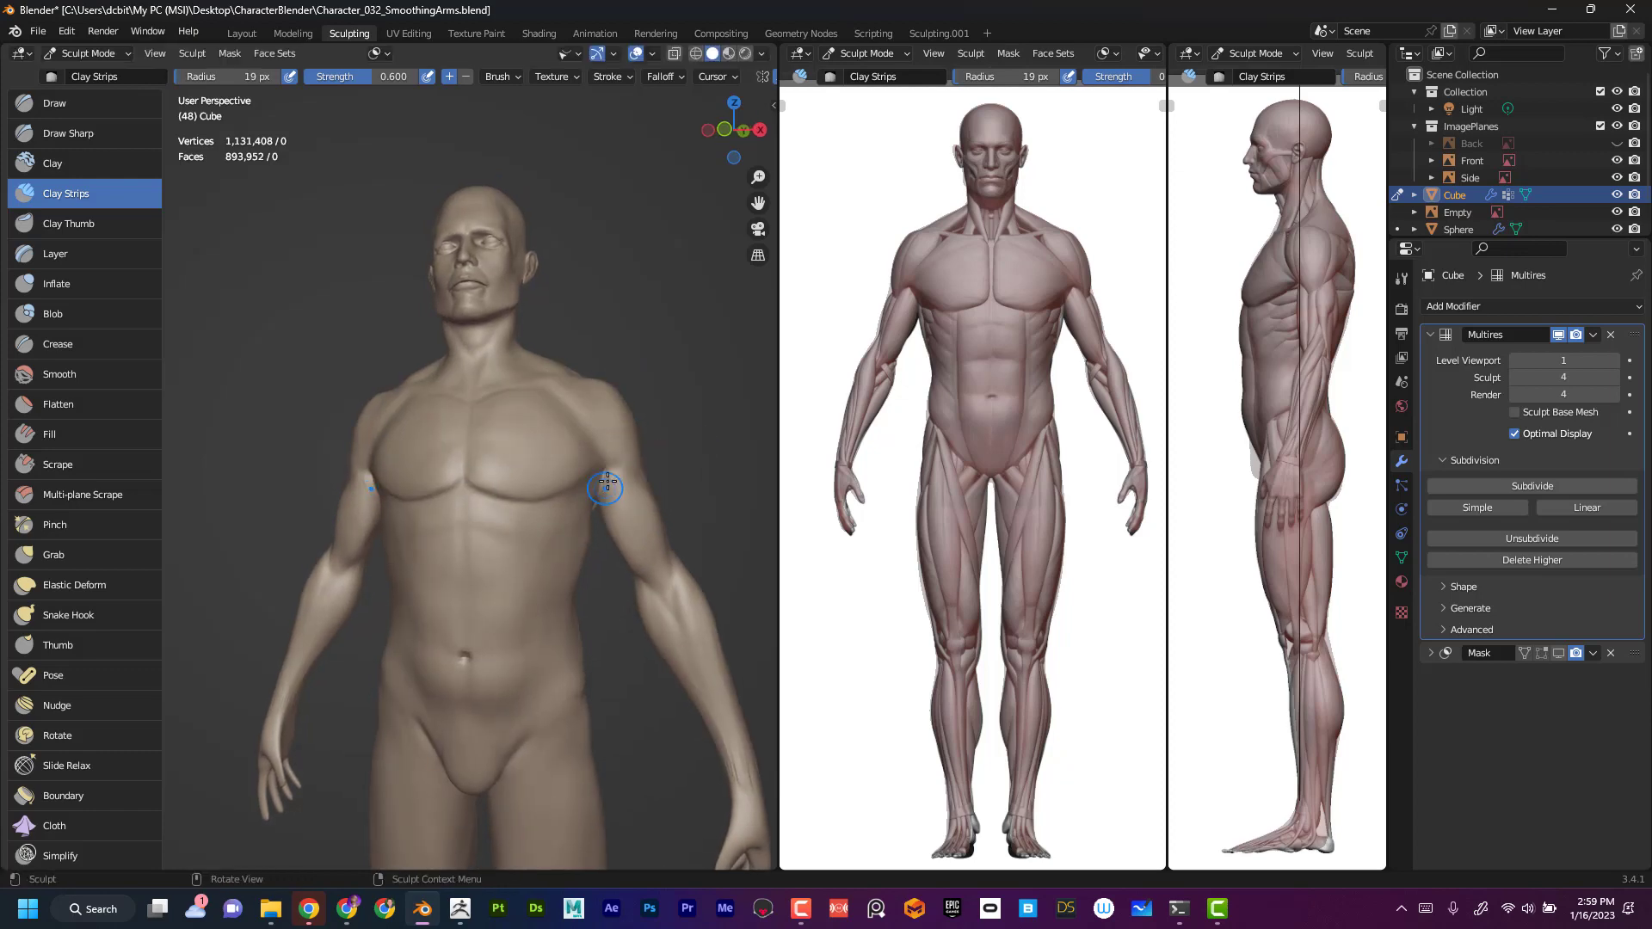
pyautogui.moveTo(618, 481); pyautogui.dragTo(619, 472, button='middle')
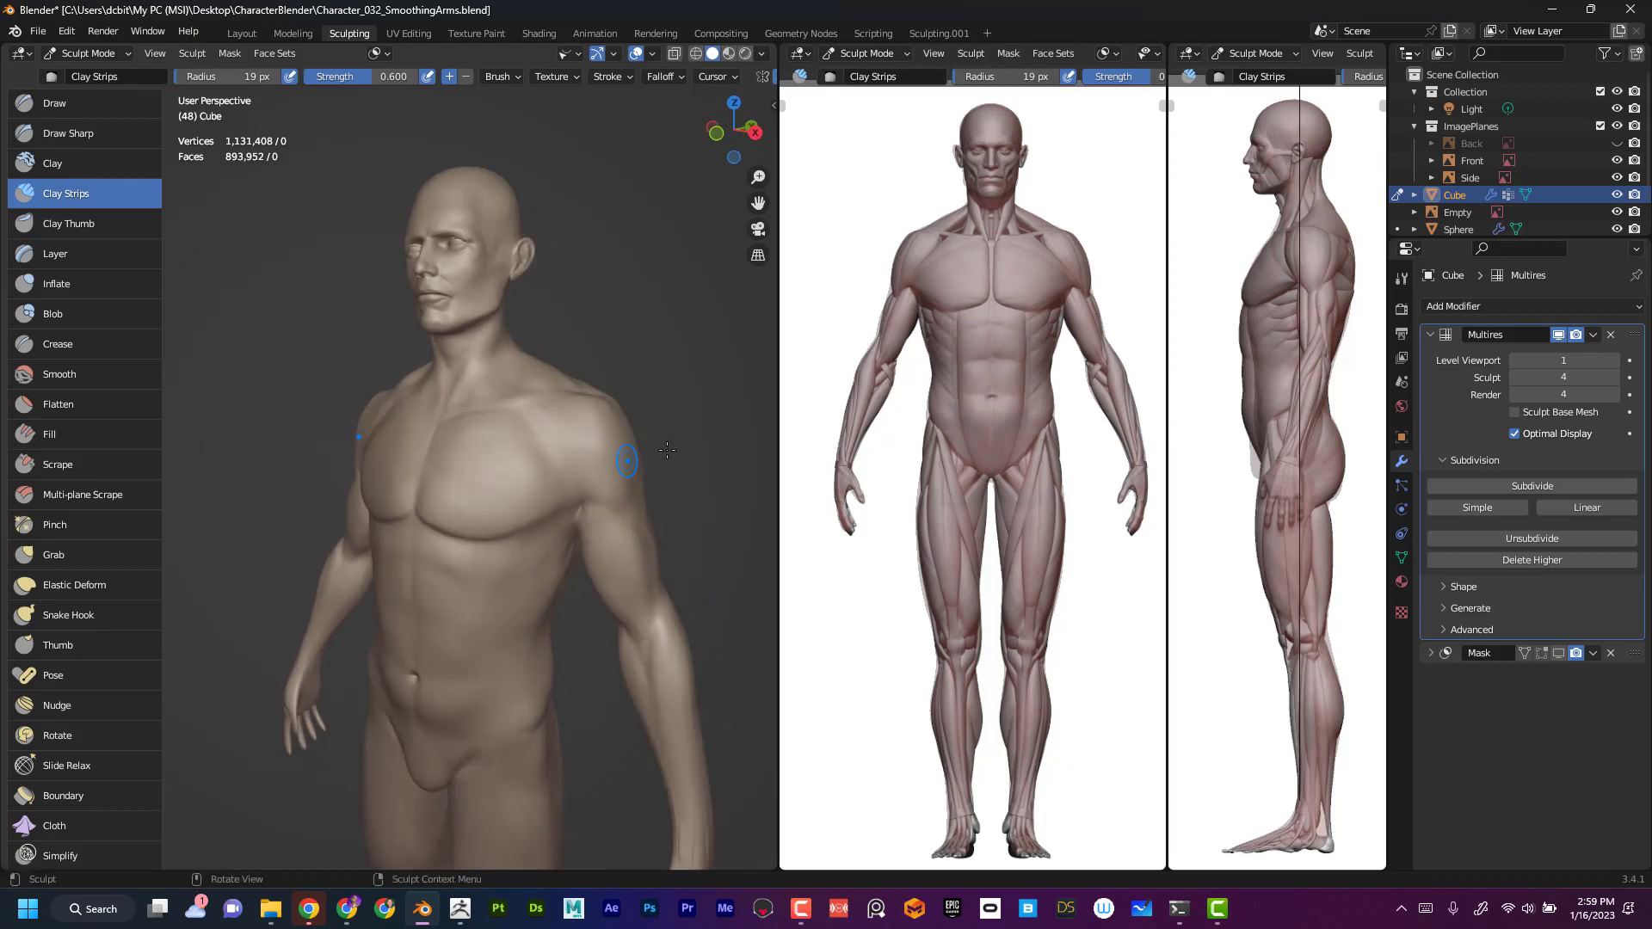
# - Carve the hollow between the upper pectoral and front deltoid with inverted Clay Strips at a 24 px radius
pyautogui.keyDown('alt'); pyautogui.moveTo(667, 450); pyautogui.dragTo(641, 448); pyautogui.keyUp('alt')
pyautogui.press('f')
pyautogui.click(542, 450)
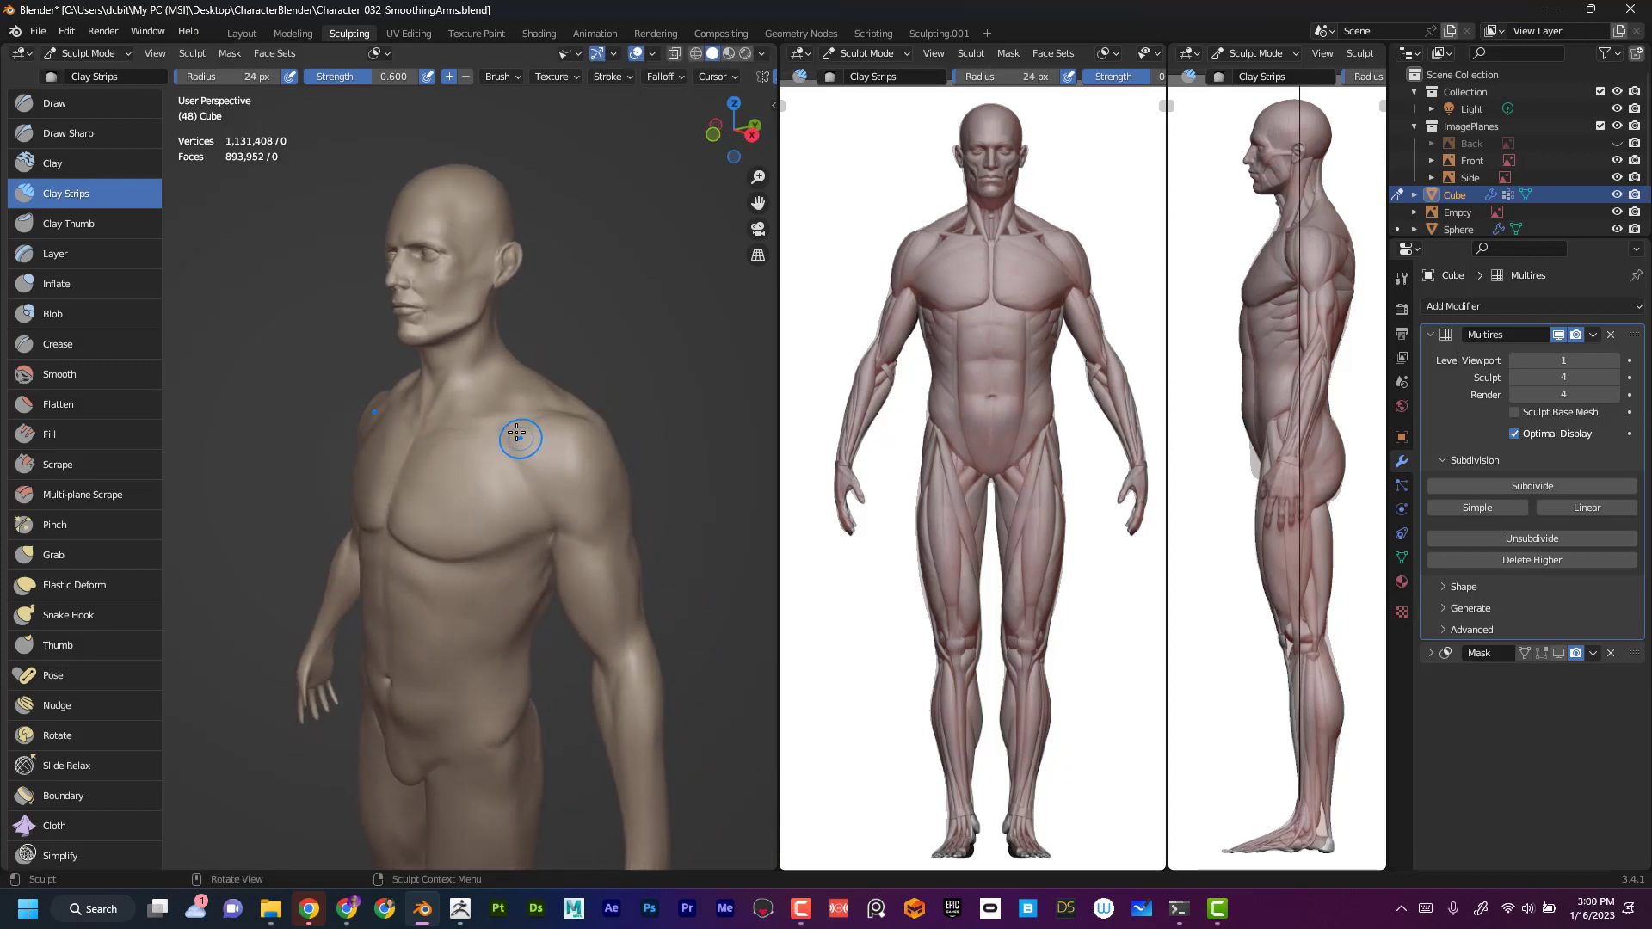
pyautogui.keyDown('ctrl'); pyautogui.moveTo(516, 432); pyautogui.dragTo(539, 479); pyautogui.keyUp('ctrl')
pyautogui.keyDown('ctrl'); pyautogui.moveTo(512, 430); pyautogui.dragTo(511, 430); pyautogui.keyUp('ctrl')
# - Set the Clay Strips brush's radius to 18 px for working on the neck and collarbone area
pyautogui.keyDown('alt'); pyautogui.moveTo(672, 549); pyautogui.dragTo(628, 497); pyautogui.keyUp('alt')
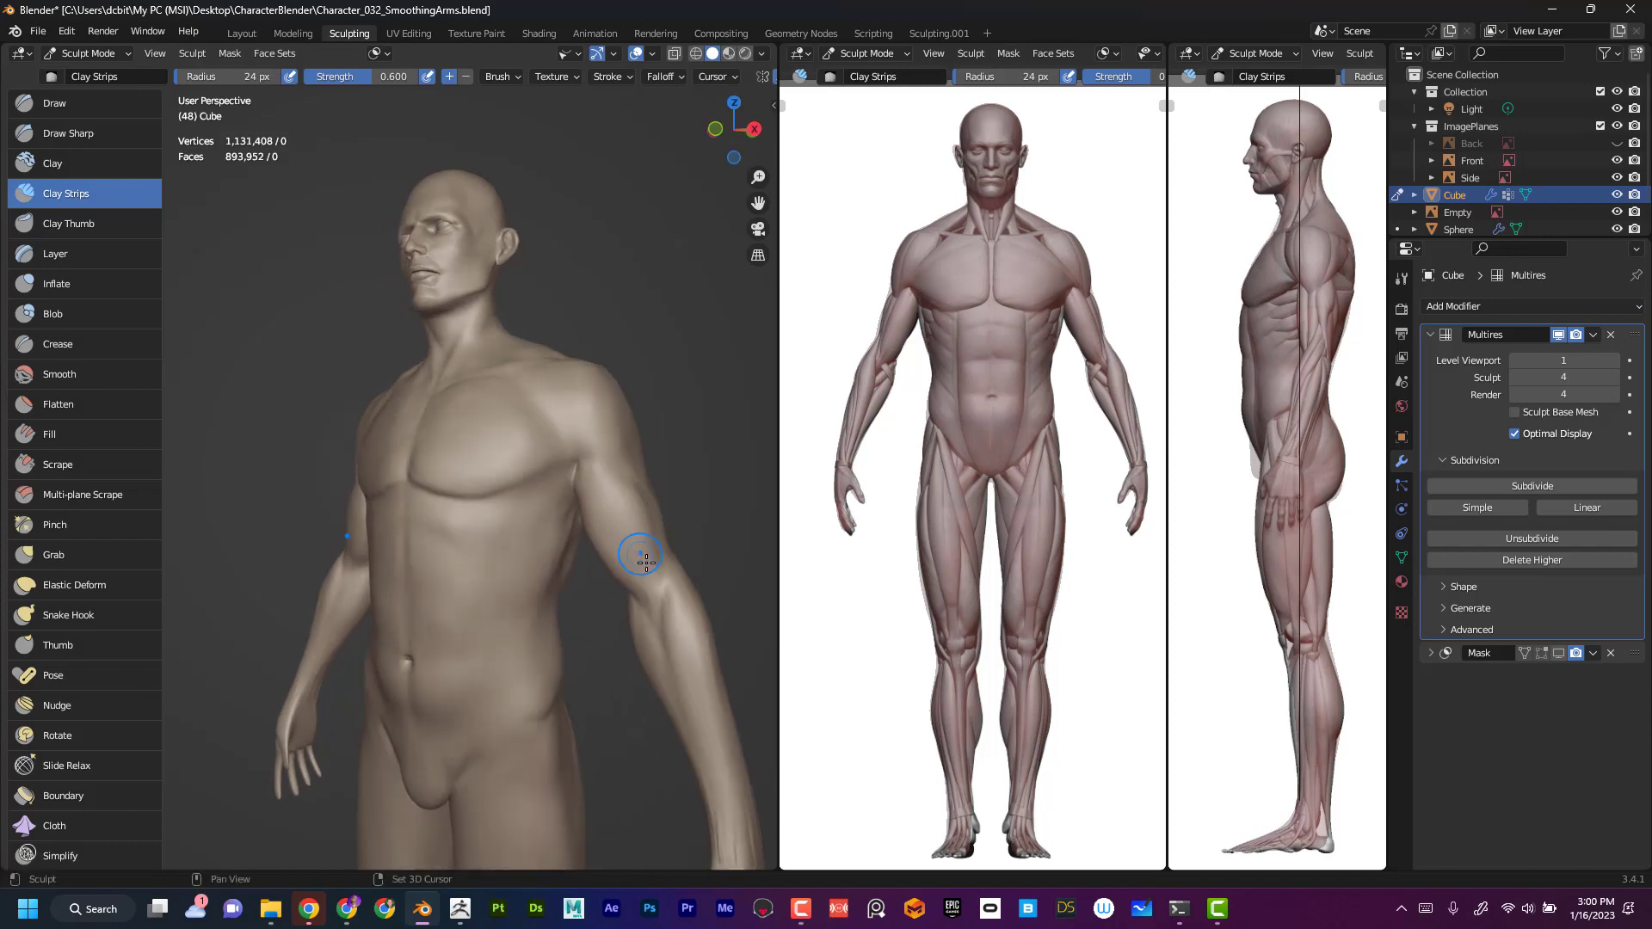
pyautogui.moveTo(675, 603)
pyautogui.keyDown('alt'); pyautogui.mouseDown()
pyautogui.moveTo(668, 449)
pyautogui.moveTo(643, 514)
pyautogui.moveTo(601, 538)
pyautogui.moveTo(611, 496)
pyautogui.mouseUp(); pyautogui.keyUp('alt')
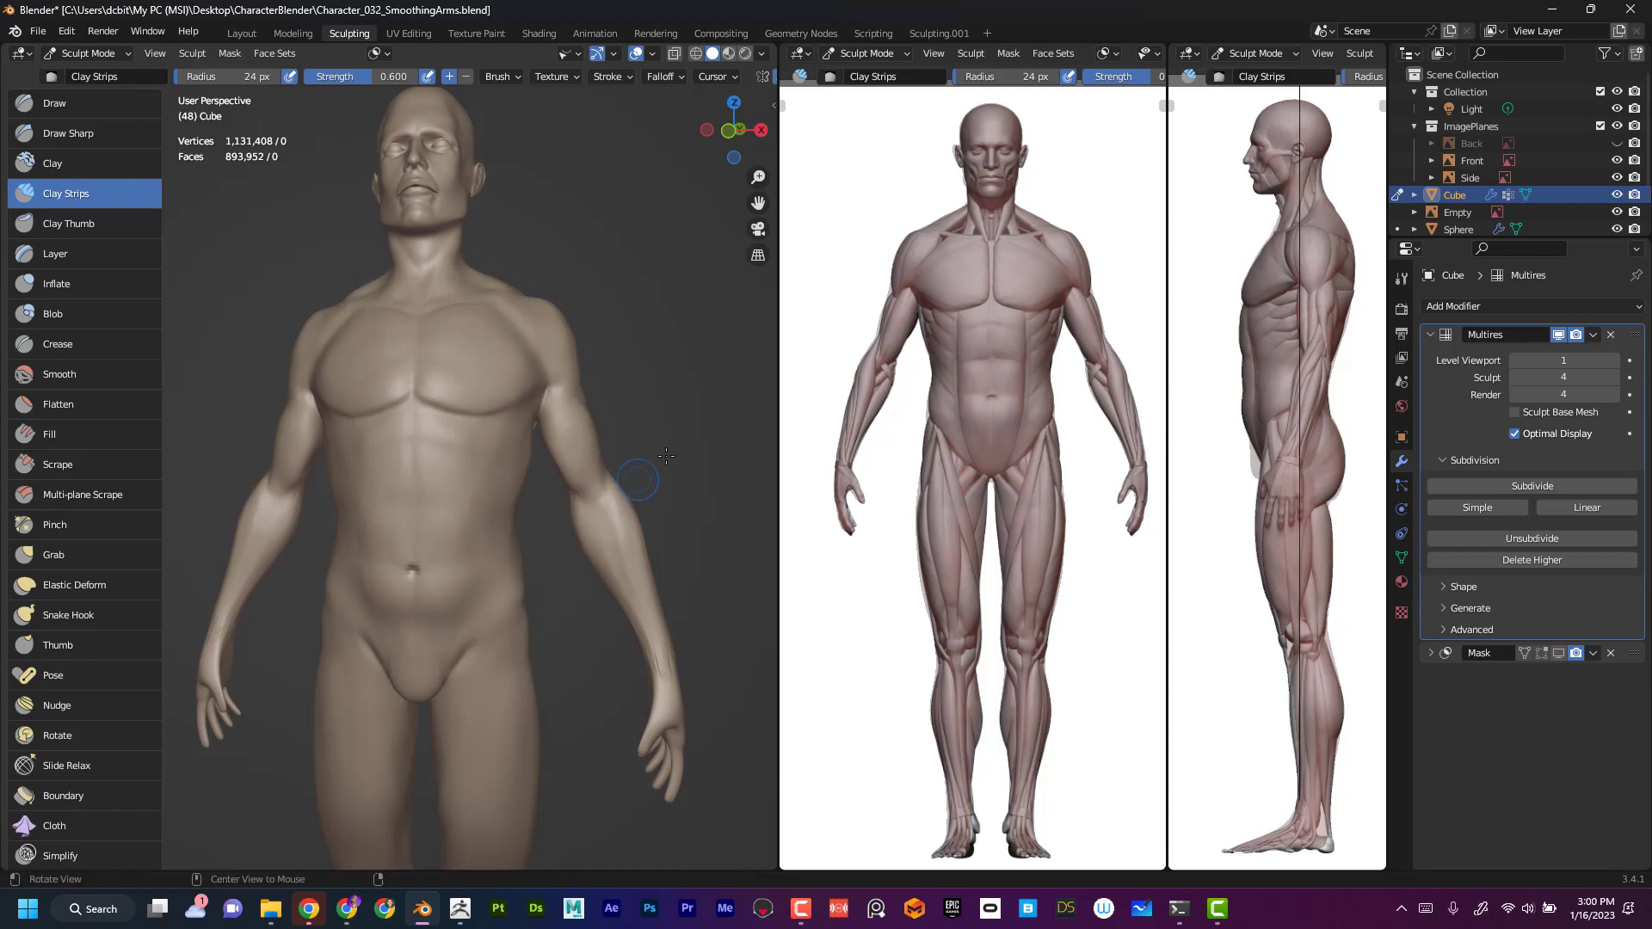
pyautogui.moveTo(666, 457)
pyautogui.keyDown('alt'); pyautogui.mouseDown()
pyautogui.moveTo(578, 461)
pyautogui.moveTo(558, 479)
pyautogui.moveTo(552, 448)
pyautogui.moveTo(567, 468)
pyautogui.mouseUp(); pyautogui.keyUp('alt')
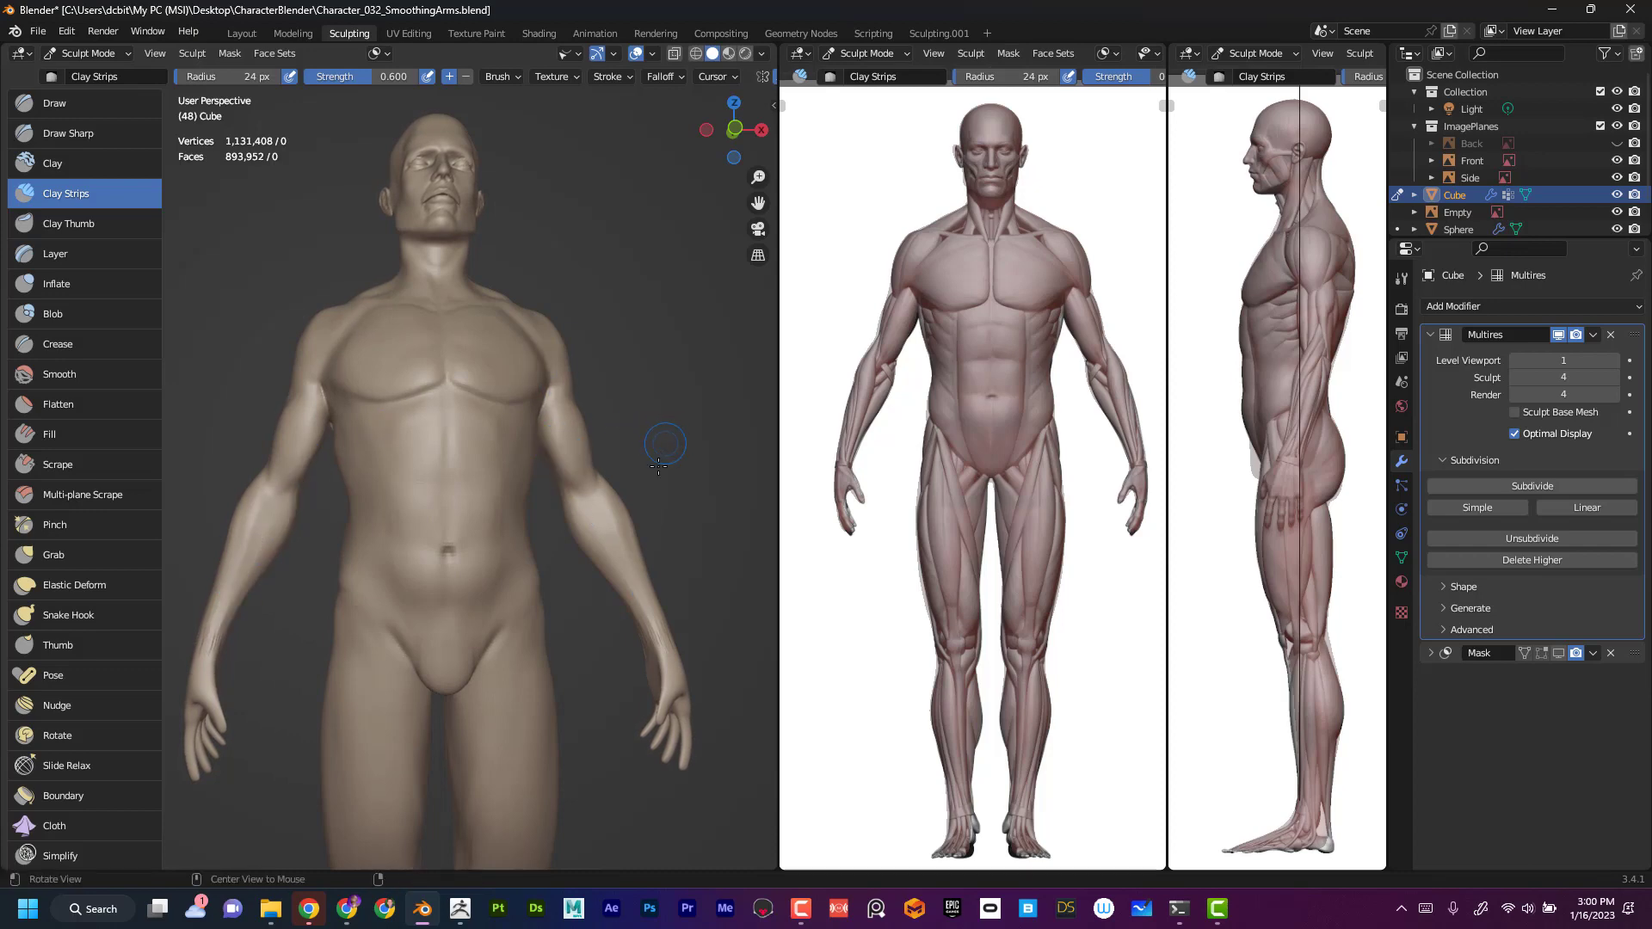
pyautogui.moveTo(681, 422)
pyautogui.keyDown('alt'); pyautogui.mouseDown()
pyautogui.moveTo(668, 456)
pyautogui.moveTo(704, 458)
pyautogui.moveTo(689, 499)
pyautogui.moveTo(697, 364)
pyautogui.moveTo(679, 504)
pyautogui.moveTo(680, 485)
pyautogui.mouseUp(); pyautogui.keyUp('alt')
pyautogui.press('f')
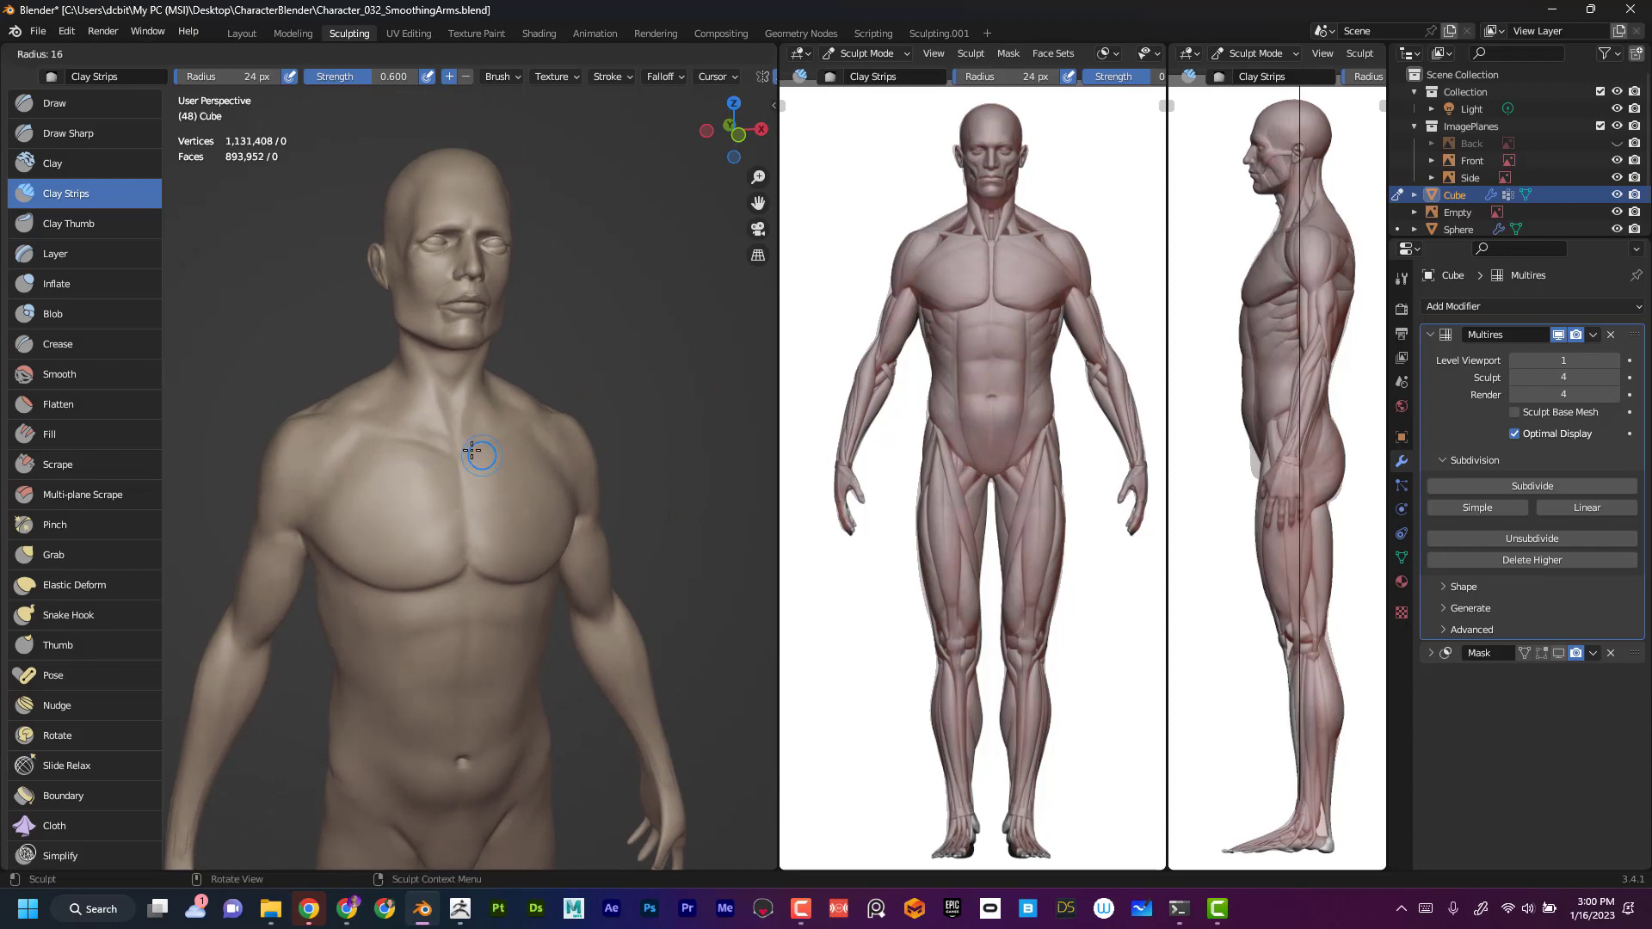
pyautogui.click(476, 451)
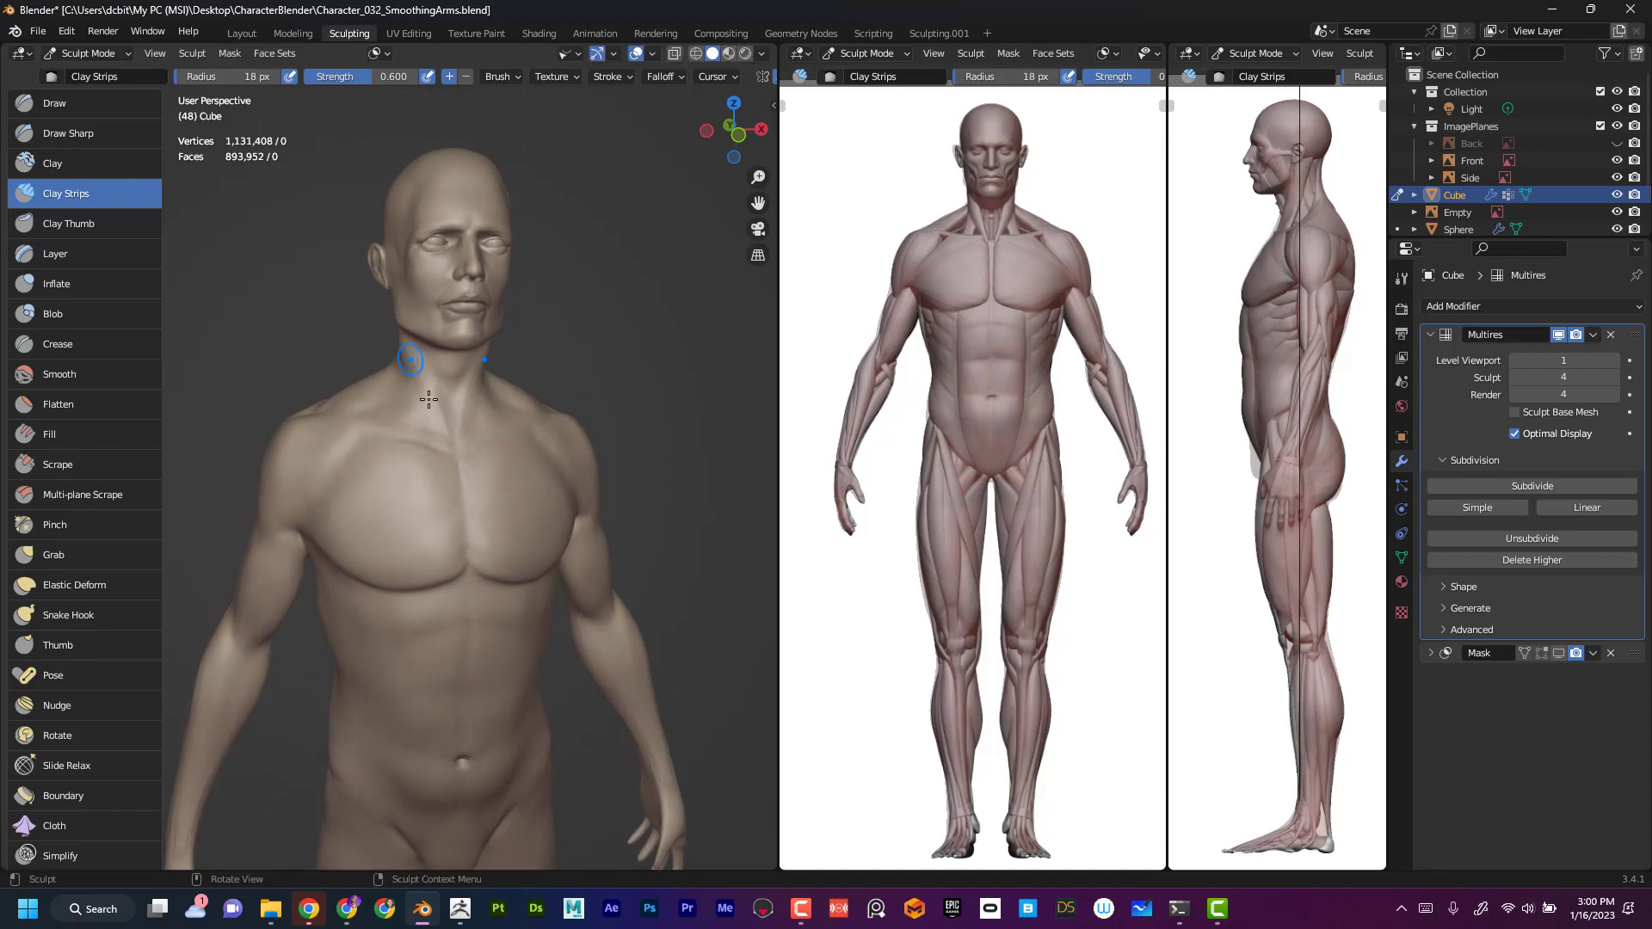
# - Set the Clay Strips brush's radius to 29 px for working on the upper shoulder and collarbone area
pyautogui.moveTo(567, 363)
pyautogui.mouseDown(button='middle')
pyautogui.moveTo(441, 417)
pyautogui.moveTo(459, 366)
pyautogui.mouseUp(button='middle')
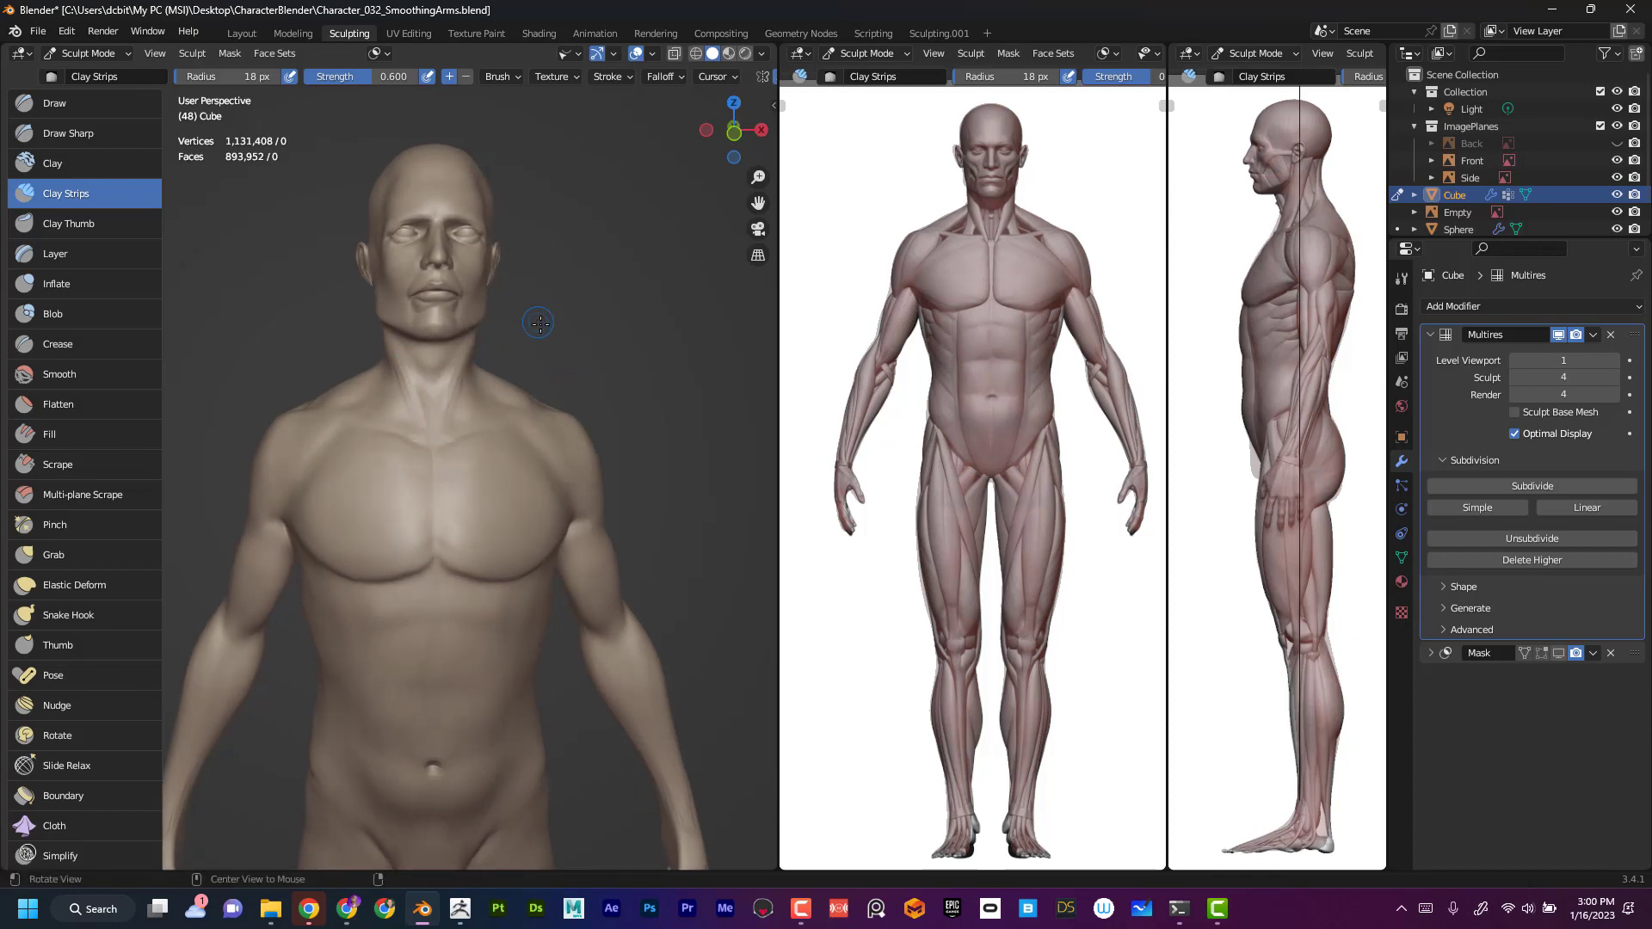
pyautogui.moveTo(540, 323); pyautogui.dragTo(440, 358, button='middle')
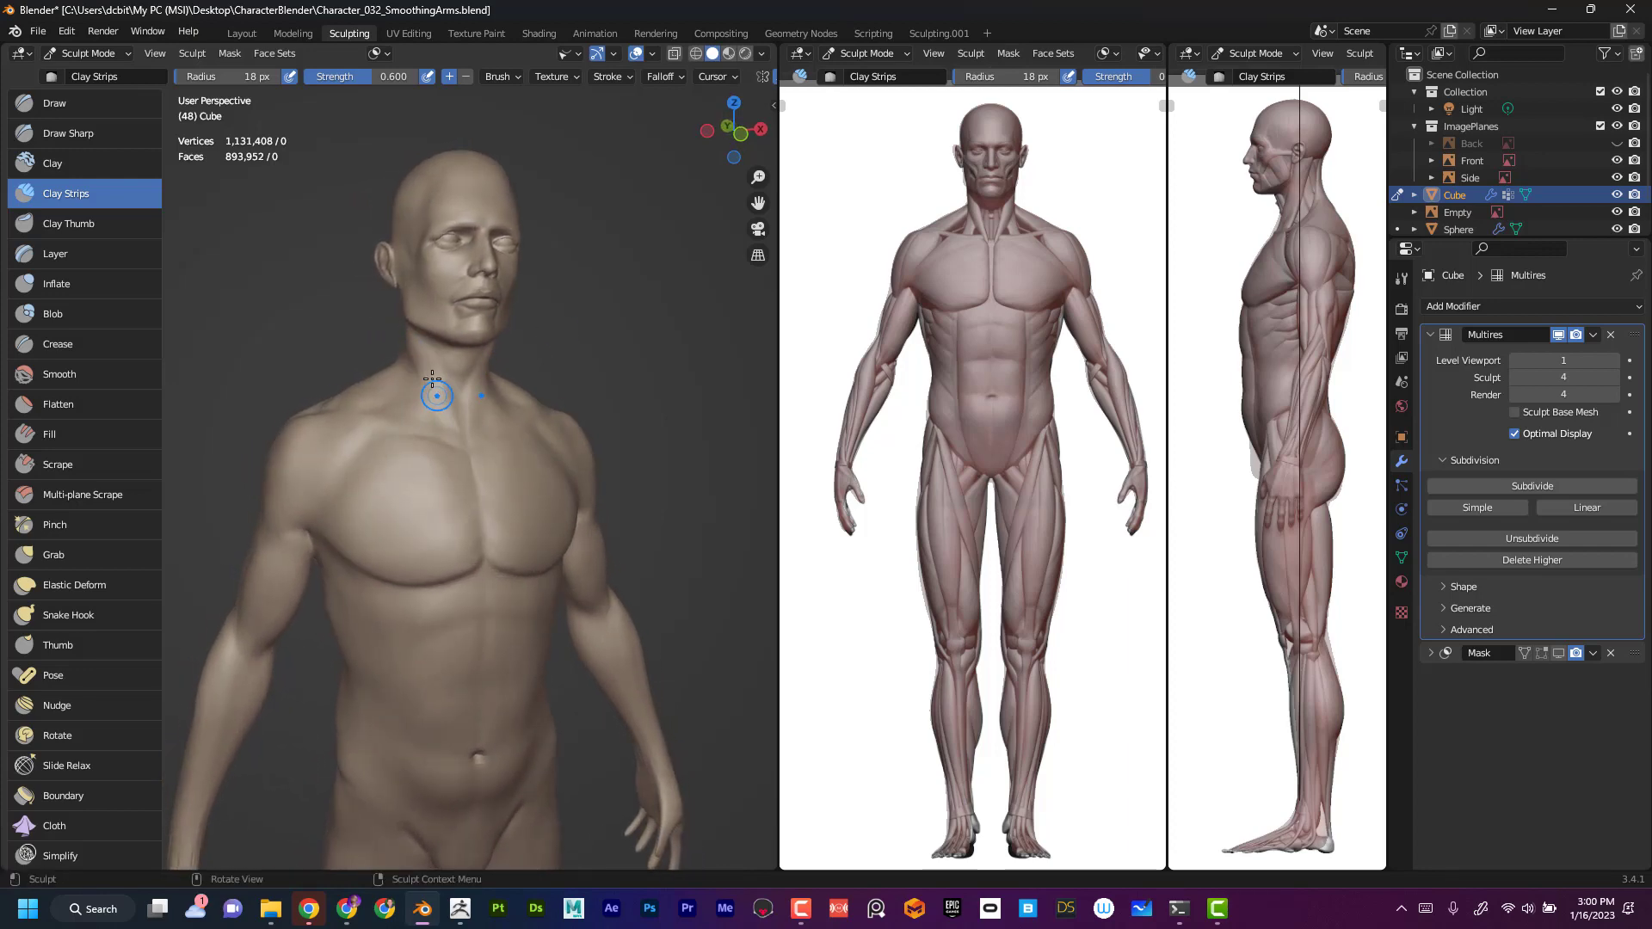
pyautogui.moveTo(623, 346); pyautogui.dragTo(553, 363, button='middle')
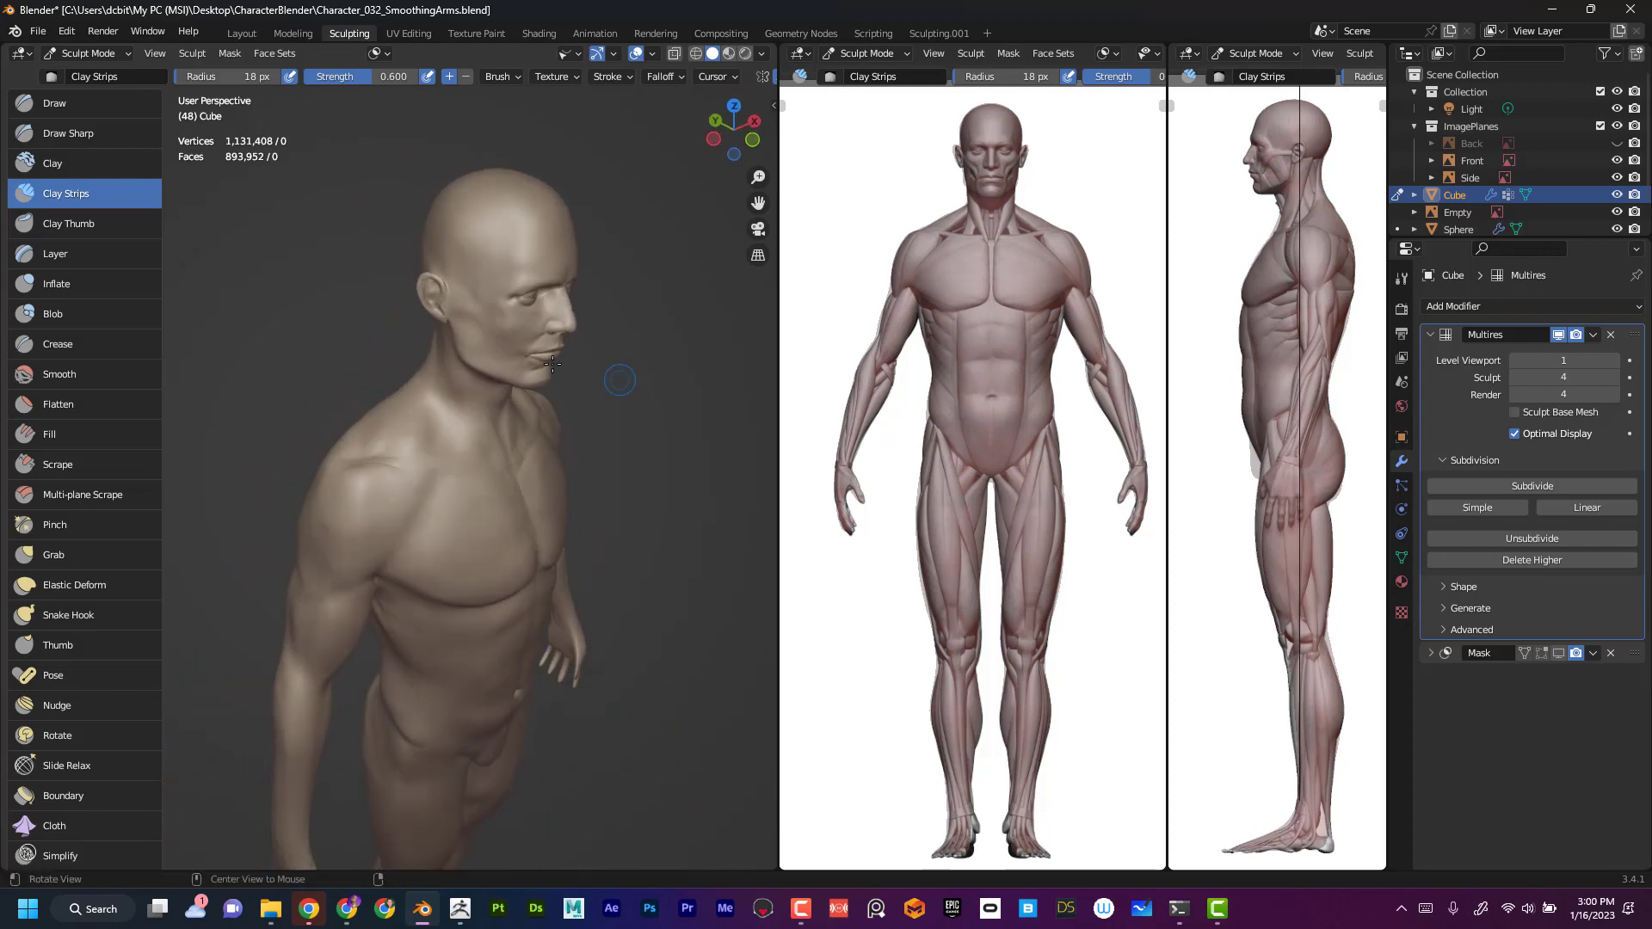
pyautogui.press('f')
pyautogui.click(376, 449)
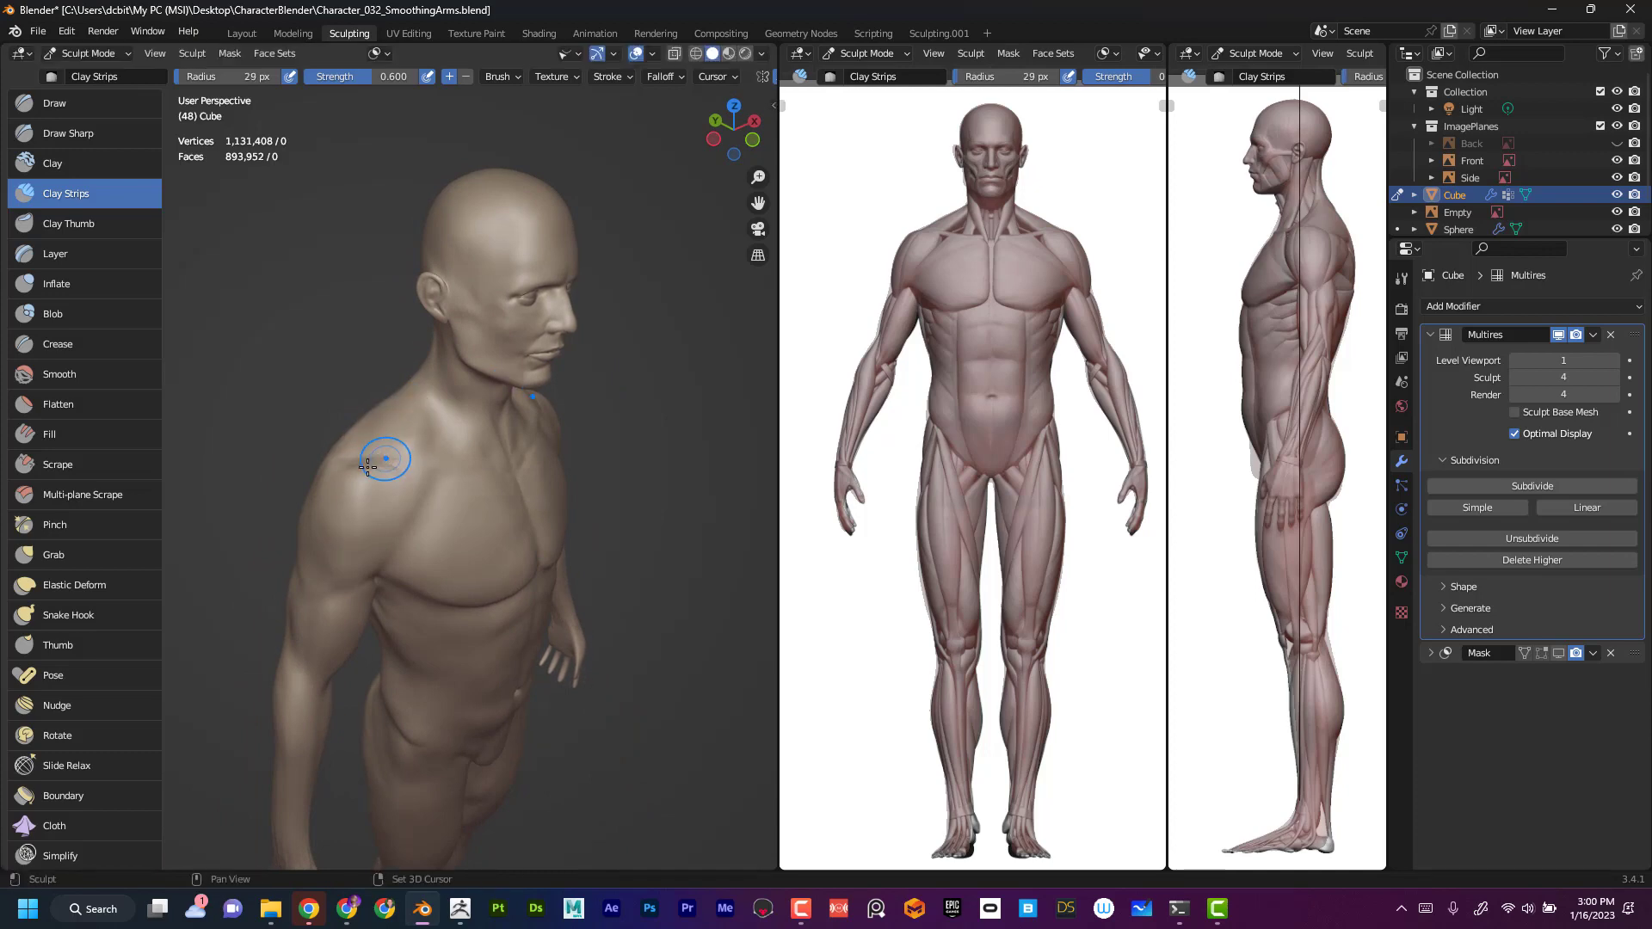
# - Examine the whole figure's proportions from several angles, from the shoulders and arms down to the knees and feet
pyautogui.moveTo(635, 407); pyautogui.dragTo(635, 460, button='middle')
pyautogui.keyDown('ctrl'); pyautogui.keyDown('alt'); pyautogui.moveTo(621, 526); pyautogui.dragTo(615, 517); pyautogui.keyUp('alt'); pyautogui.keyUp('ctrl')
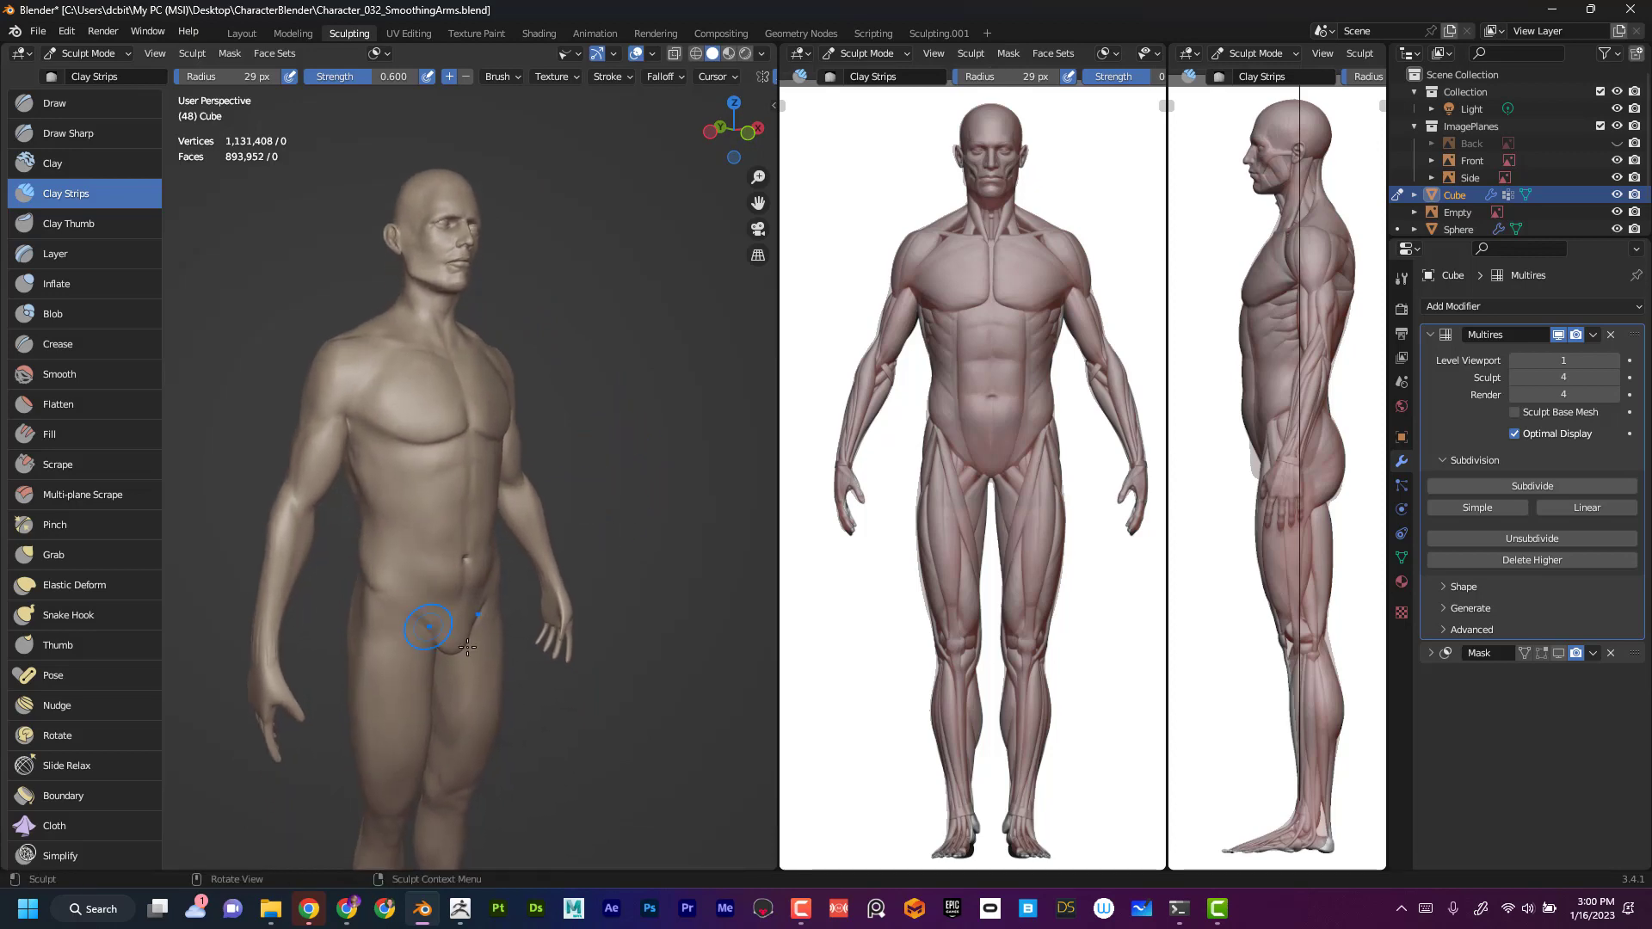
pyautogui.moveTo(628, 452); pyautogui.dragTo(619, 462, button='middle')
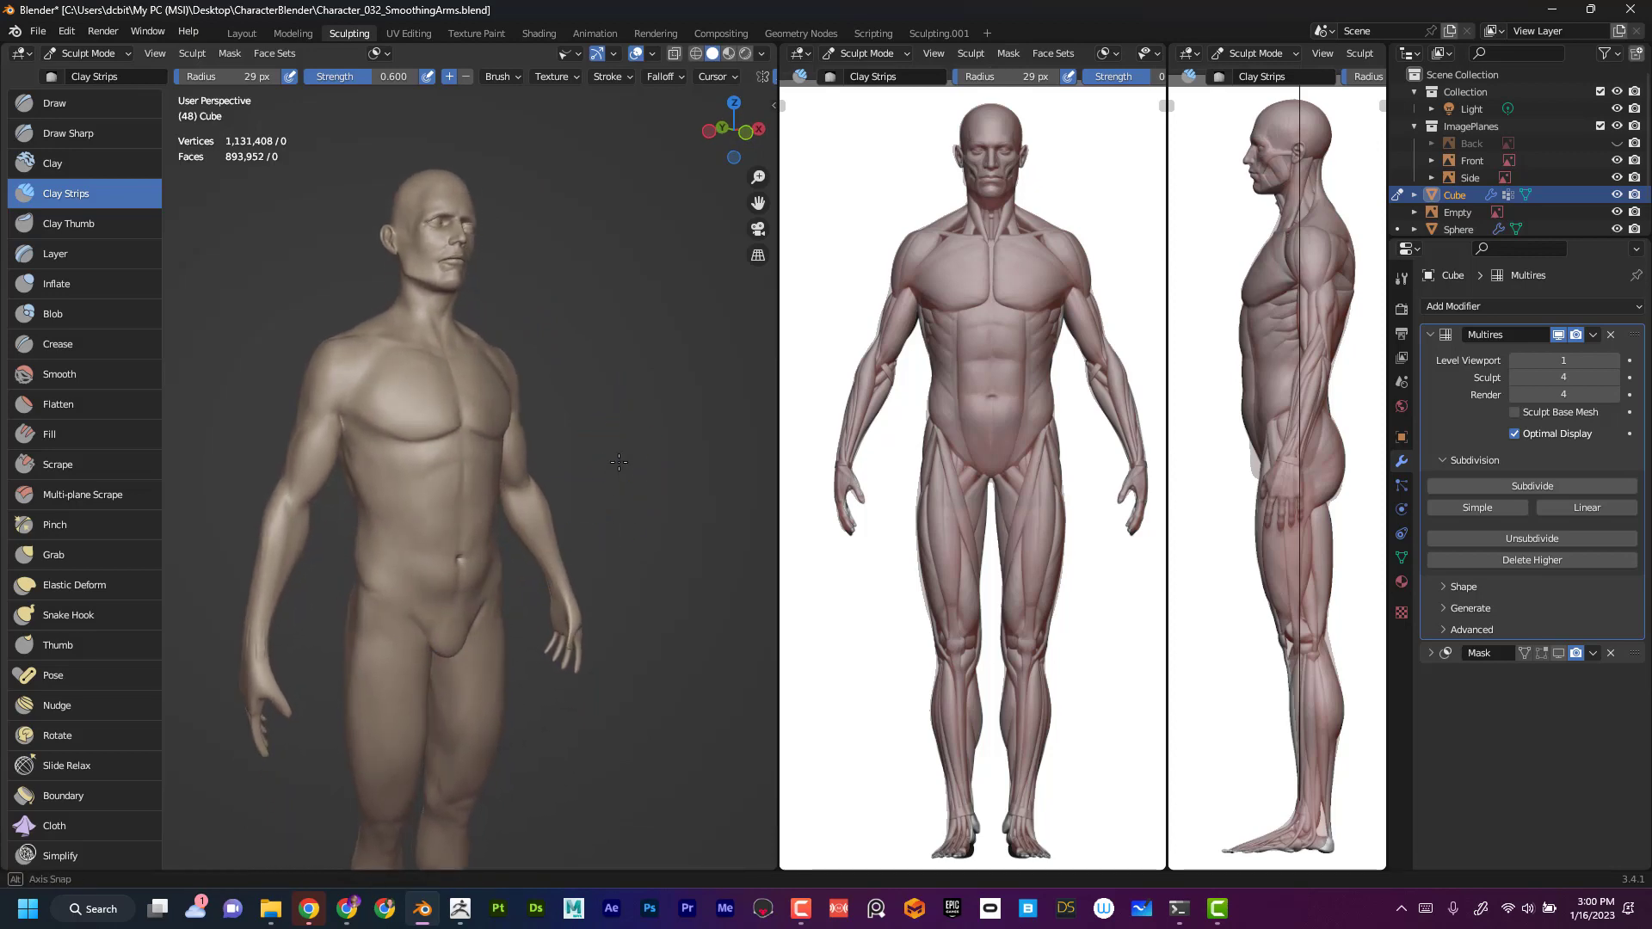
pyautogui.moveTo(568, 672)
pyautogui.keyDown('alt'); pyautogui.keyDown('shift'); pyautogui.mouseDown()
pyautogui.moveTo(567, 570)
pyautogui.moveTo(557, 757)
pyautogui.moveTo(559, 663)
pyautogui.moveTo(559, 689)
pyautogui.mouseUp(); pyautogui.keyUp('shift'); pyautogui.keyUp('alt')
pyautogui.keyDown('shift'); pyautogui.moveTo(560, 690); pyautogui.dragTo(566, 584, button='middle'); pyautogui.keyUp('shift')
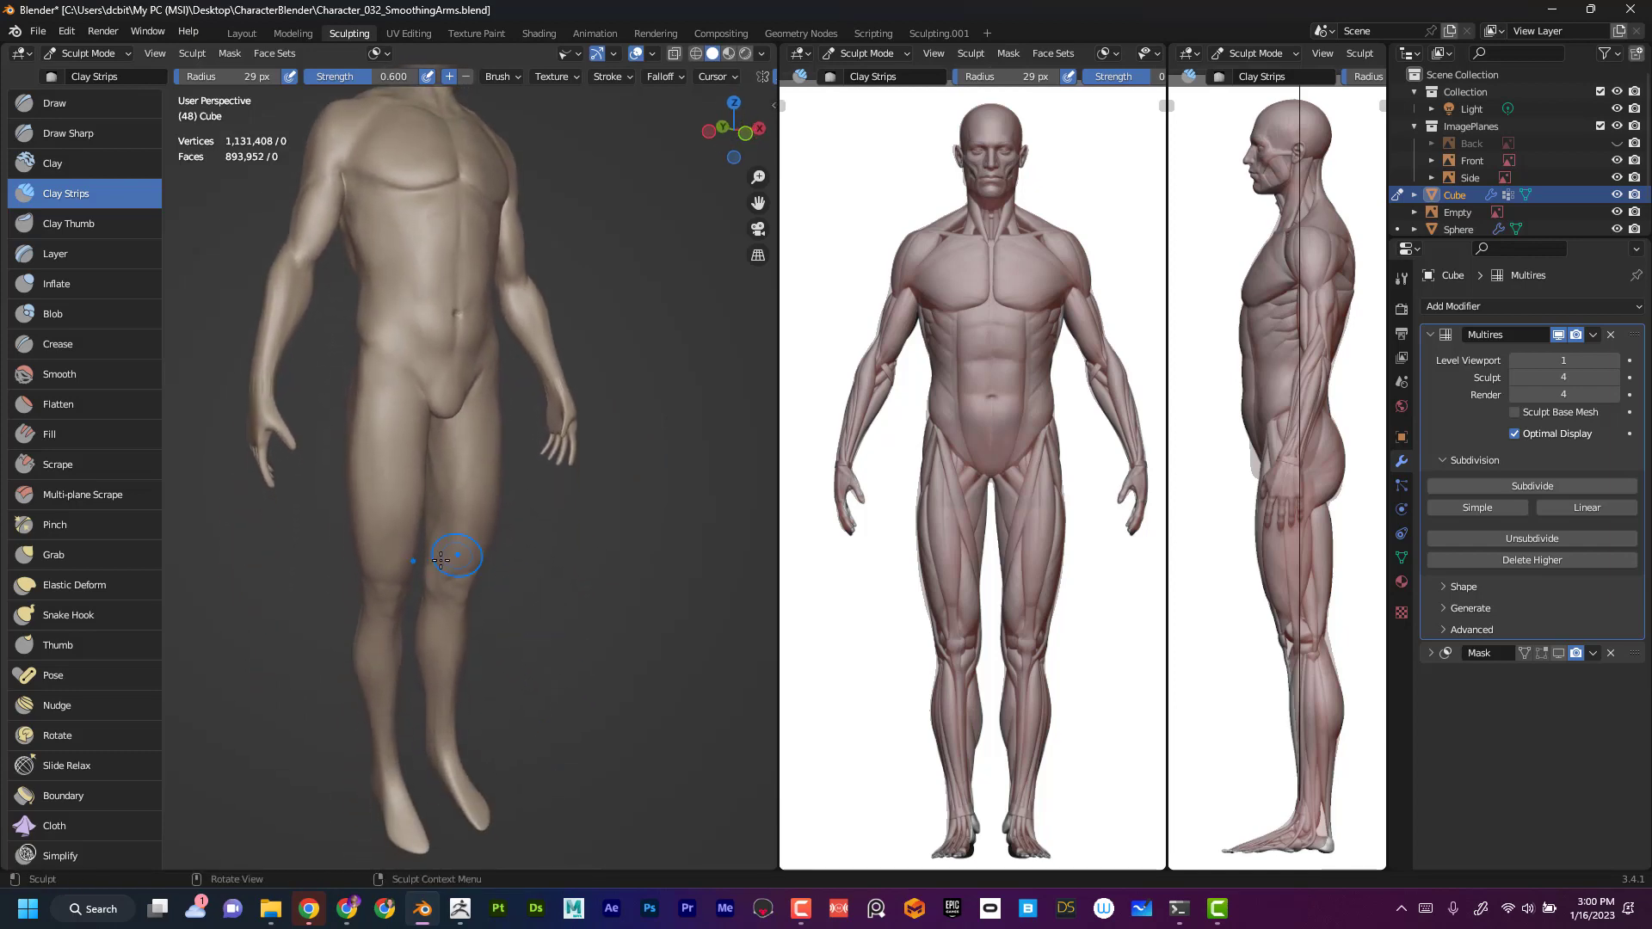
pyautogui.keyDown('alt'); pyautogui.moveTo(446, 575); pyautogui.dragTo(465, 586); pyautogui.keyUp('alt')
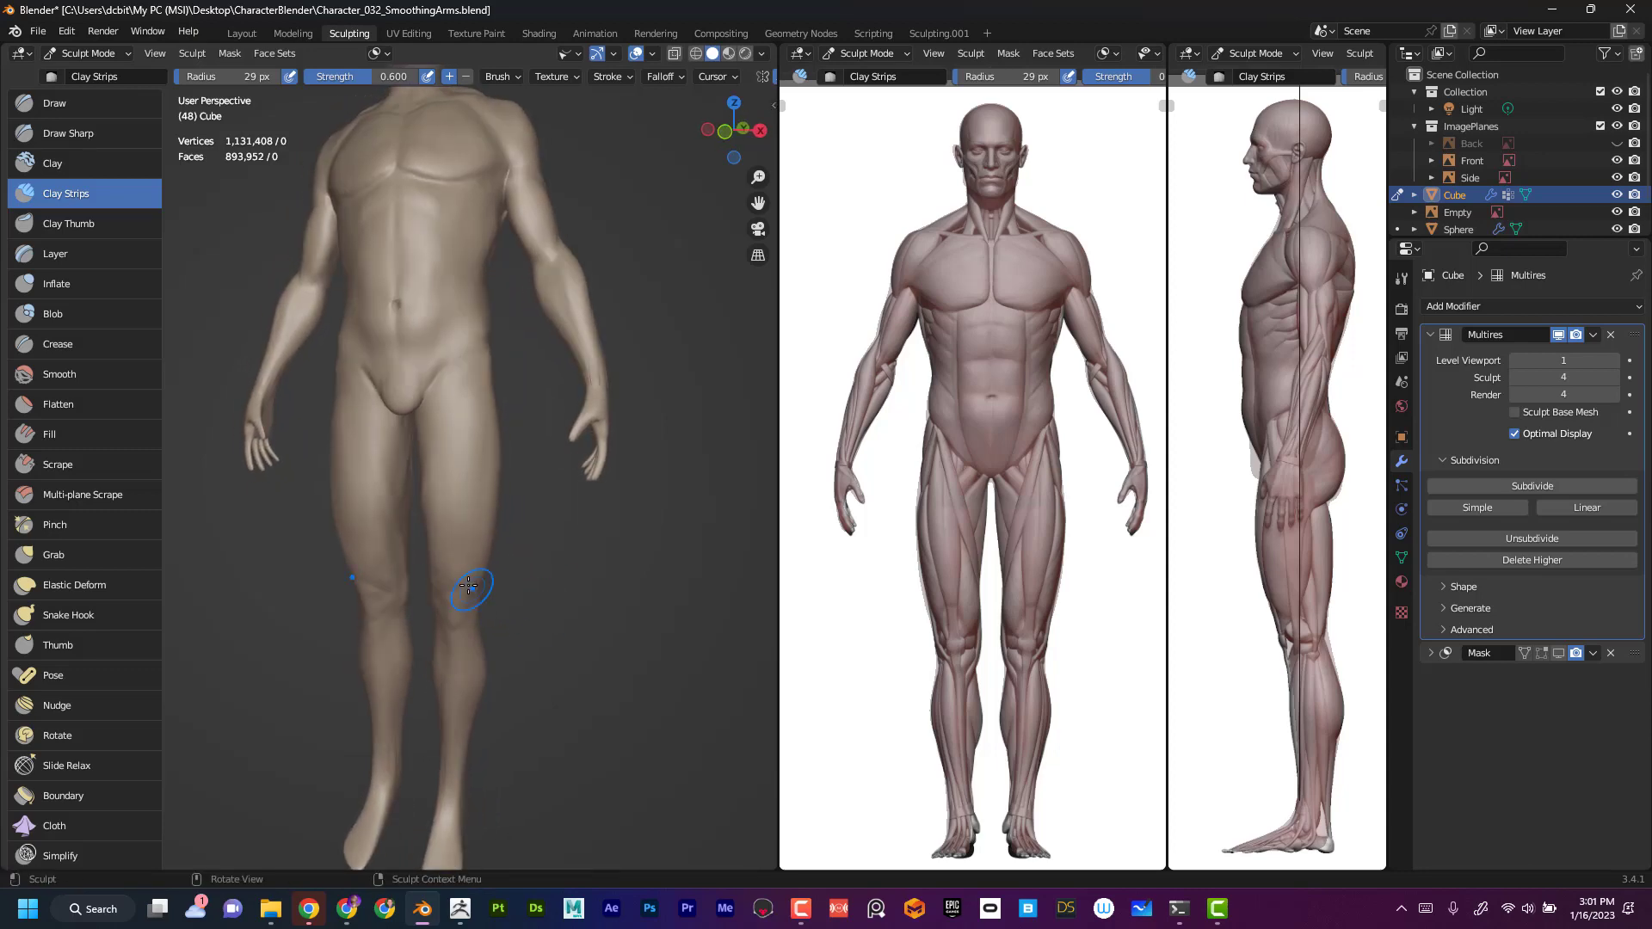
pyautogui.moveTo(468, 586); pyautogui.dragTo(430, 599, button='middle')
pyautogui.keyDown('alt'); pyautogui.moveTo(507, 571); pyautogui.dragTo(470, 575); pyautogui.keyUp('alt')
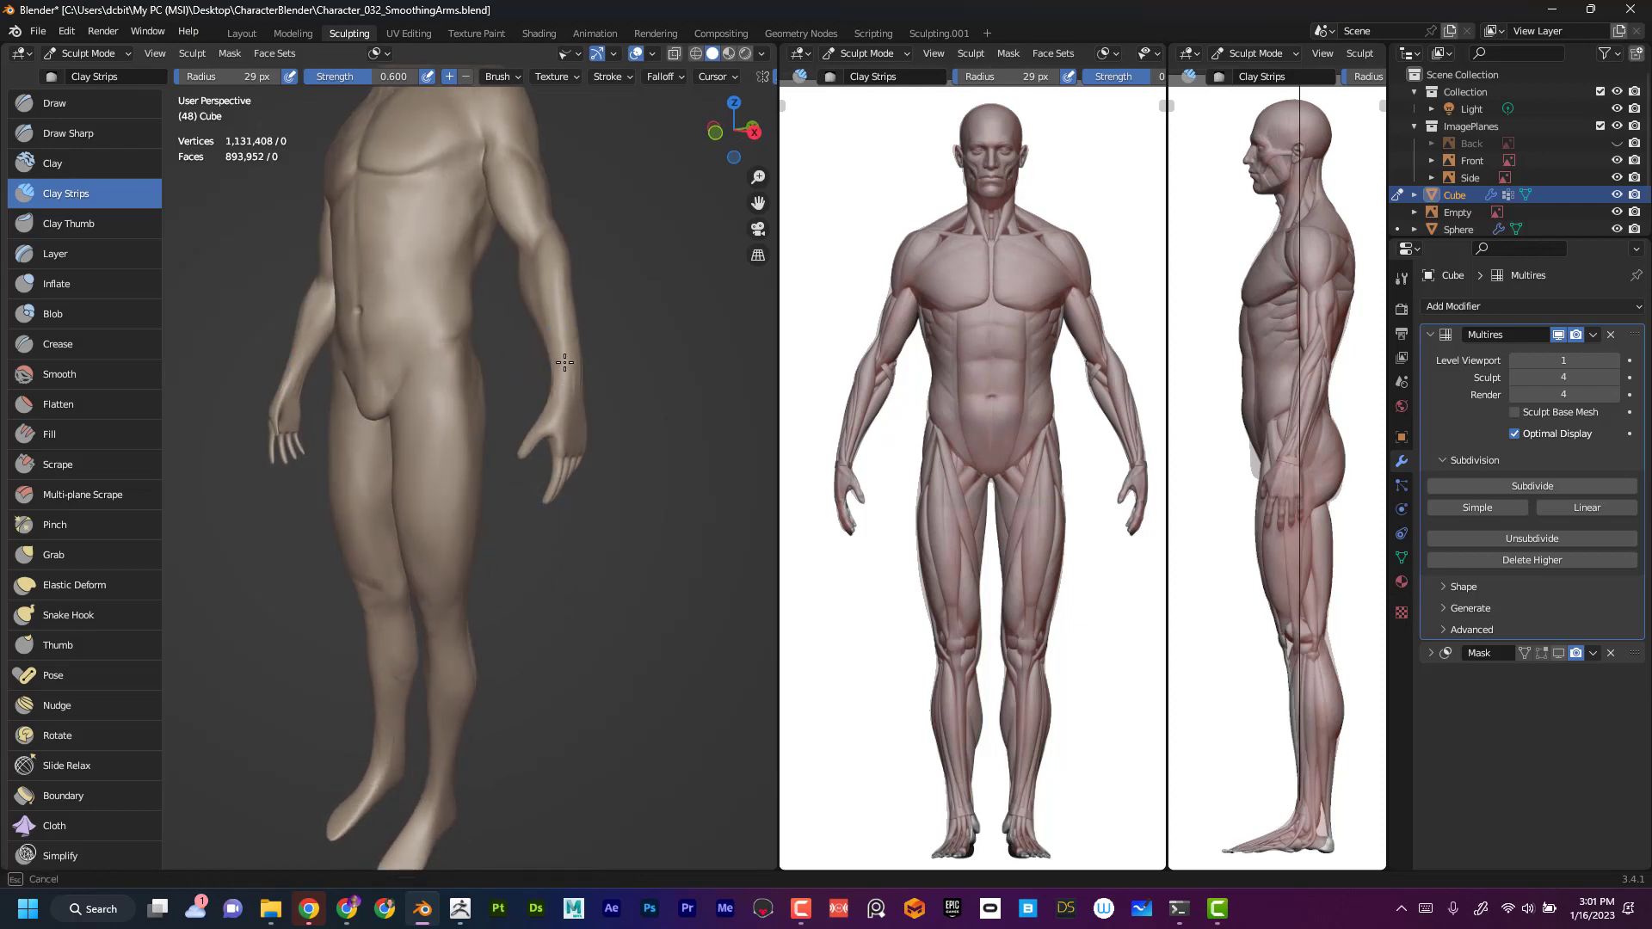
pyautogui.moveTo(566, 307)
pyautogui.keyDown('alt'); pyautogui.mouseDown()
pyautogui.moveTo(638, 361)
pyautogui.moveTo(625, 482)
pyautogui.mouseUp(); pyautogui.keyUp('alt')
pyautogui.keyDown('ctrl'); pyautogui.keyDown('alt'); pyautogui.moveTo(616, 419); pyautogui.dragTo(614, 385); pyautogui.keyUp('alt'); pyautogui.keyUp('ctrl')
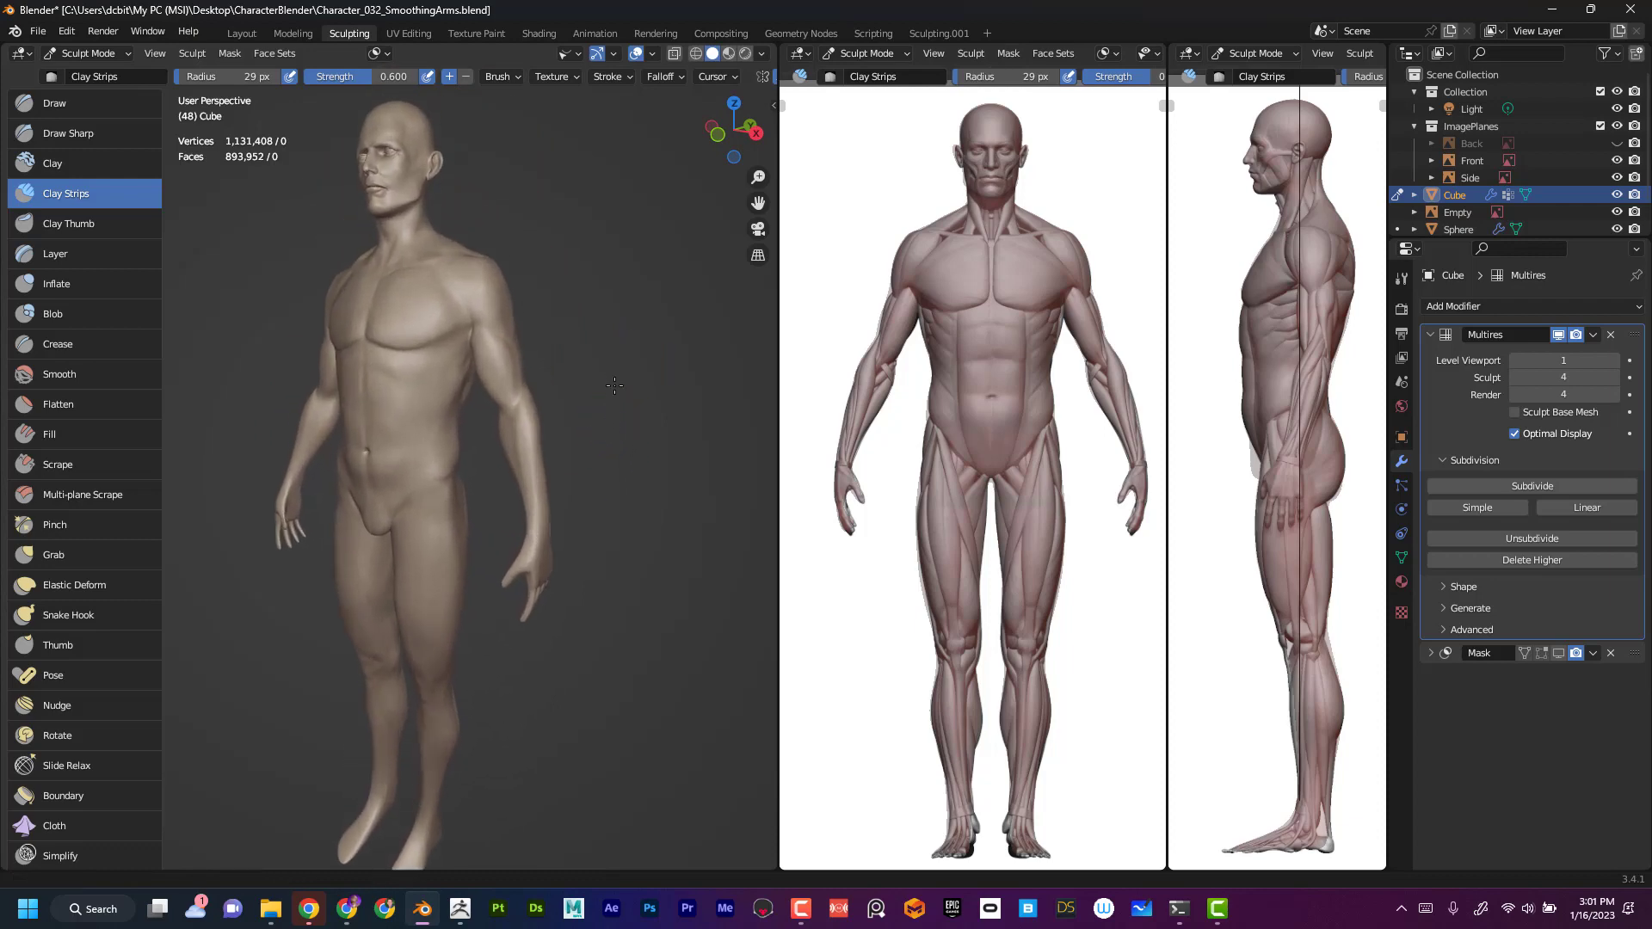
pyautogui.keyDown('alt'); pyautogui.keyDown('shift'); pyautogui.moveTo(499, 732); pyautogui.dragTo(504, 627); pyautogui.keyUp('shift'); pyautogui.keyUp('alt')
pyautogui.keyDown('alt'); pyautogui.moveTo(543, 695); pyautogui.dragTo(553, 664); pyautogui.keyUp('alt')
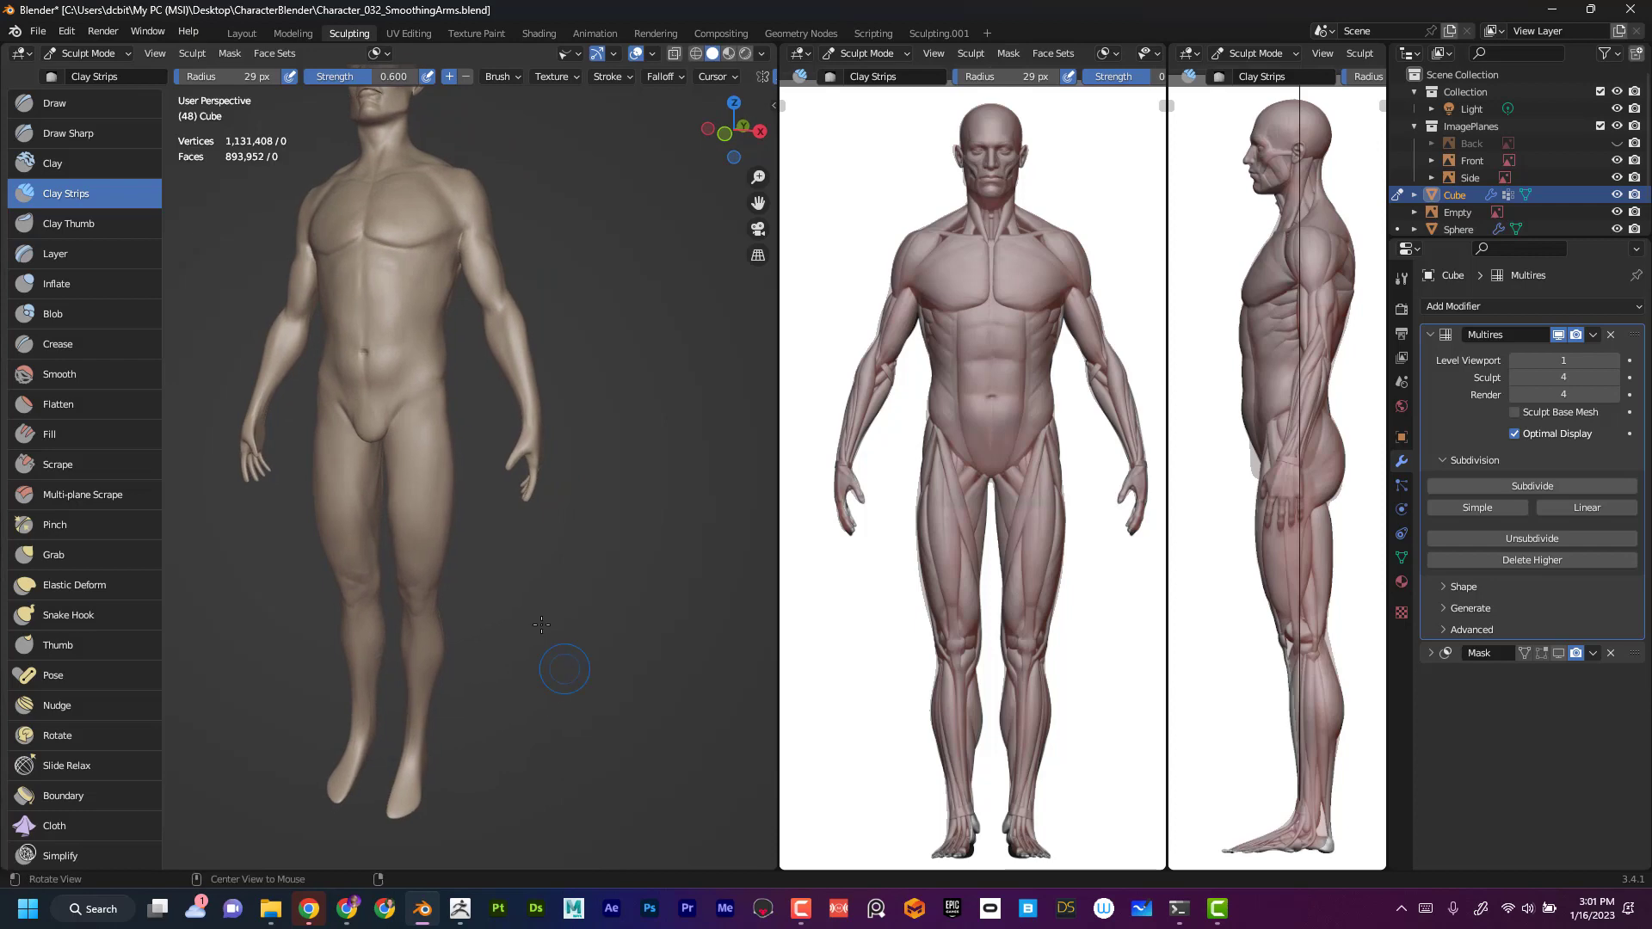
# - Switch to the Grab brush and check the figure's legs and torso against the reference in the front orthographic view
pyautogui.click(86, 559)
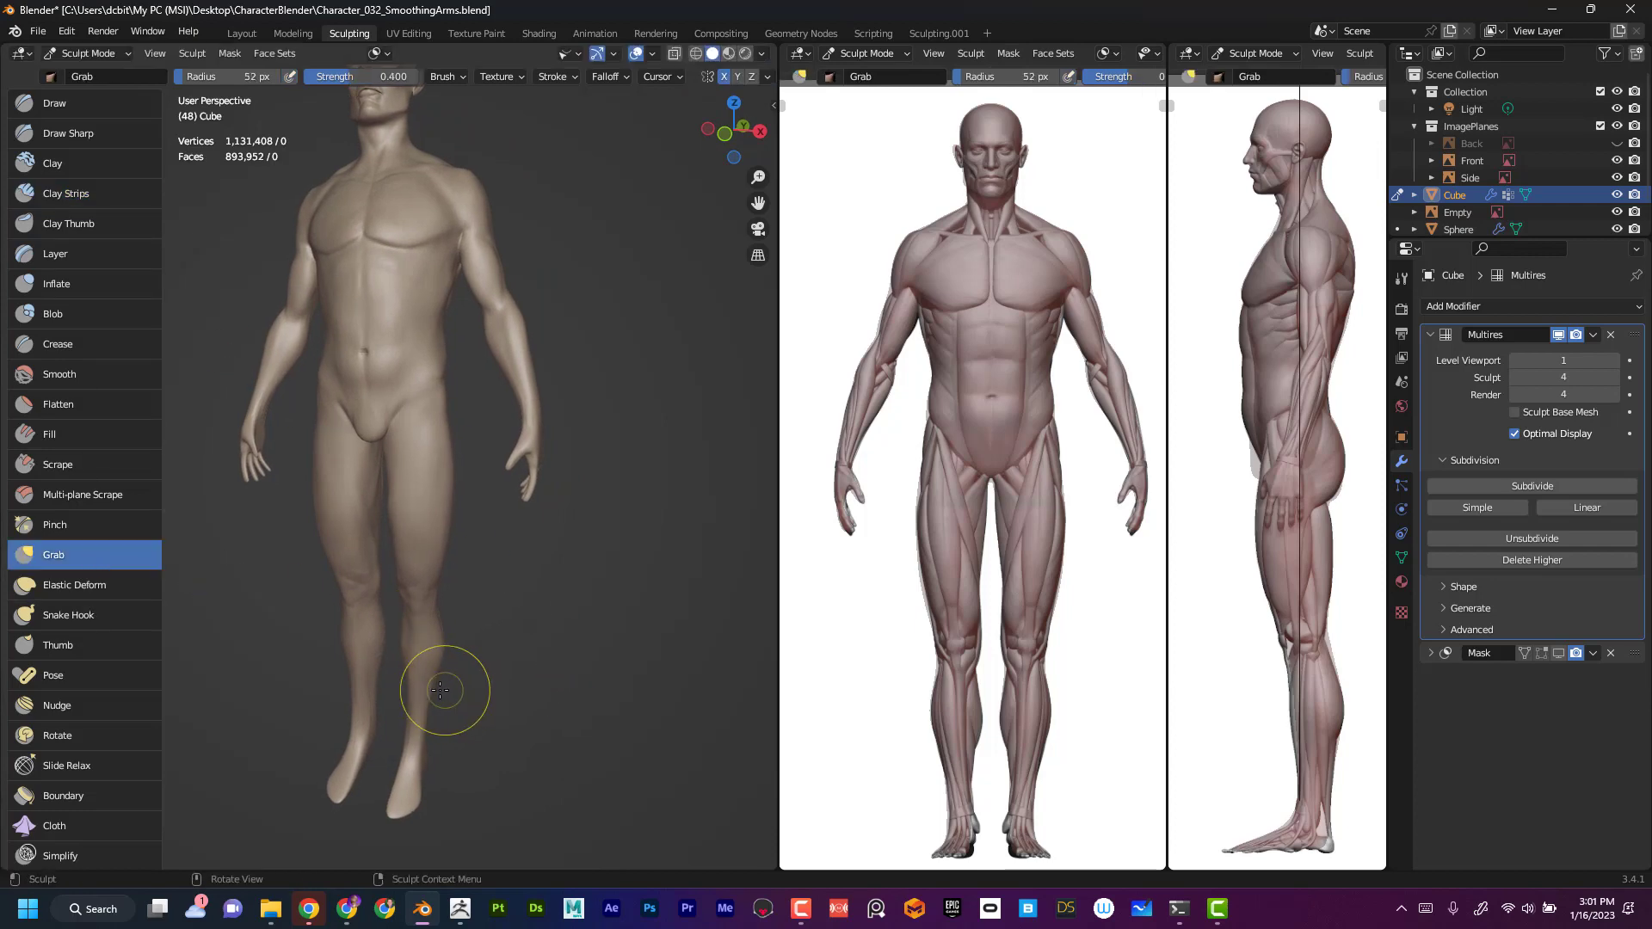
pyautogui.moveTo(450, 674)
pyautogui.keyDown('alt'); pyautogui.mouseDown()
pyautogui.moveTo(329, 662)
pyautogui.moveTo(337, 702)
pyautogui.mouseUp(); pyautogui.keyUp('alt')
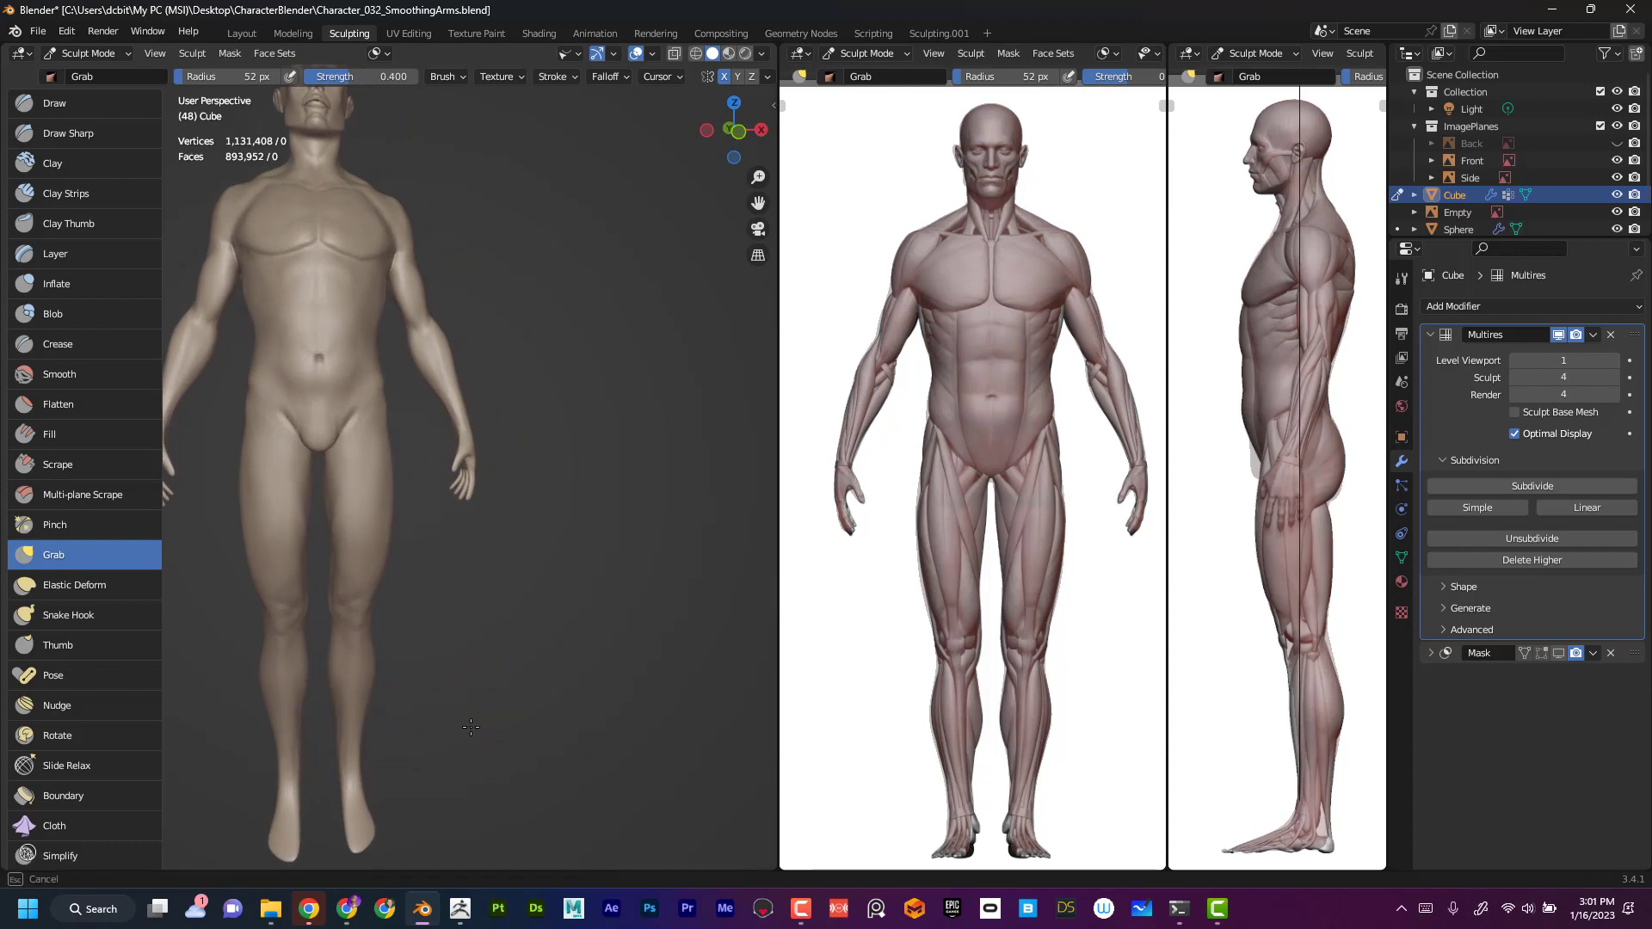
pyautogui.click(739, 131)
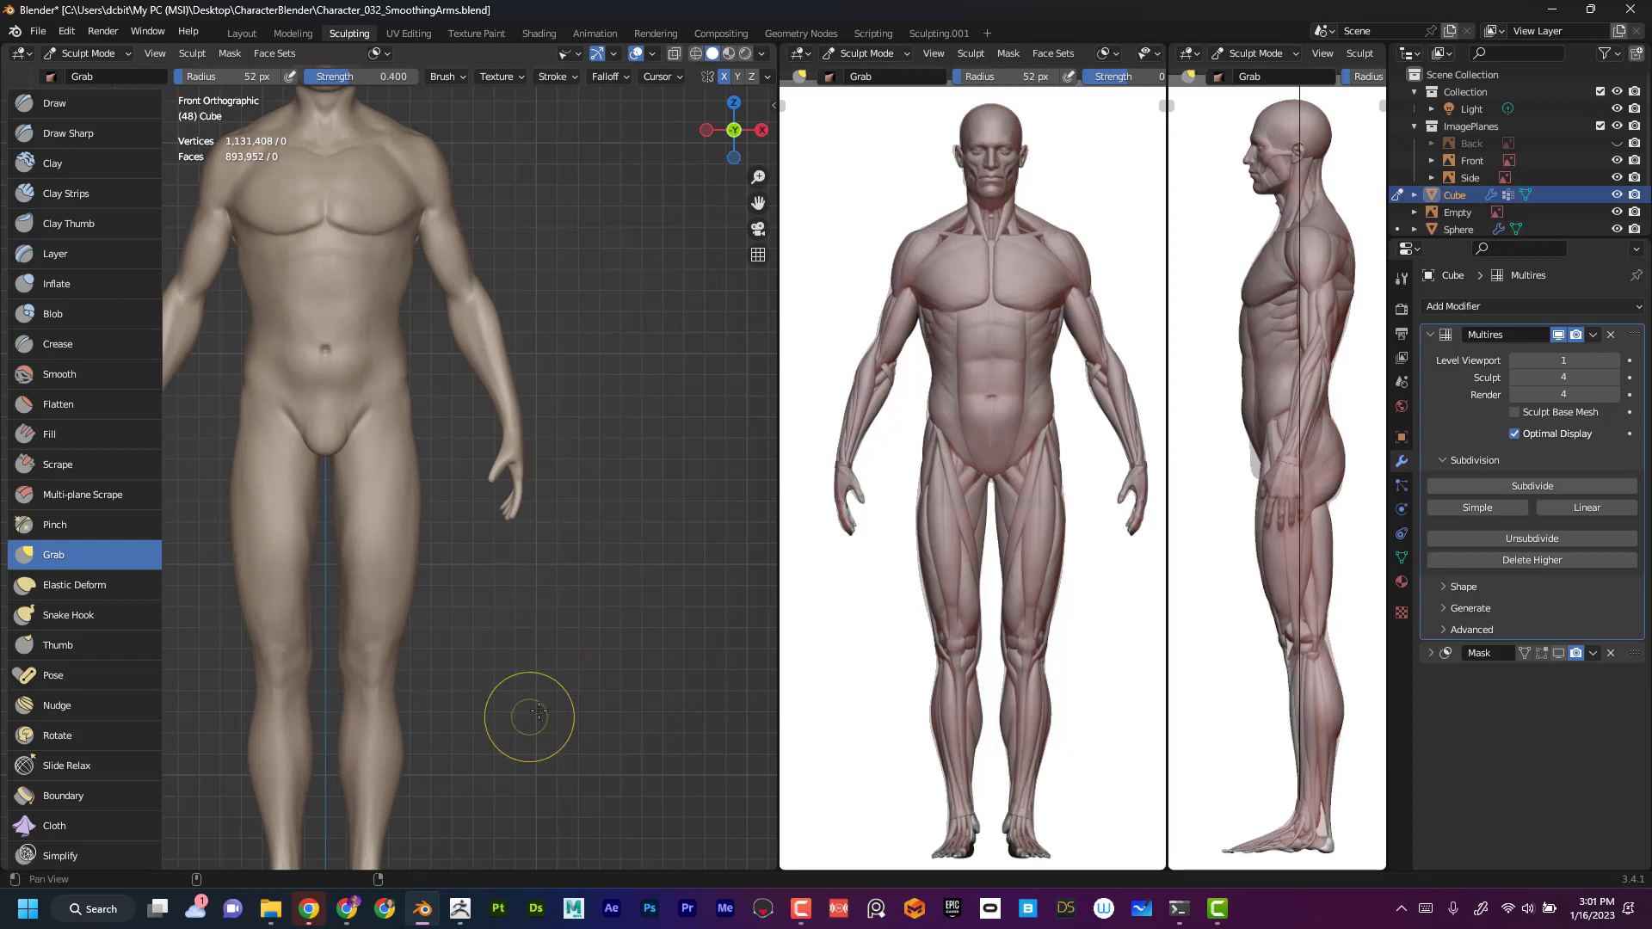
pyautogui.keyDown('shift'); pyautogui.moveTo(527, 711); pyautogui.dragTo(593, 669, button='middle'); pyautogui.keyUp('shift')
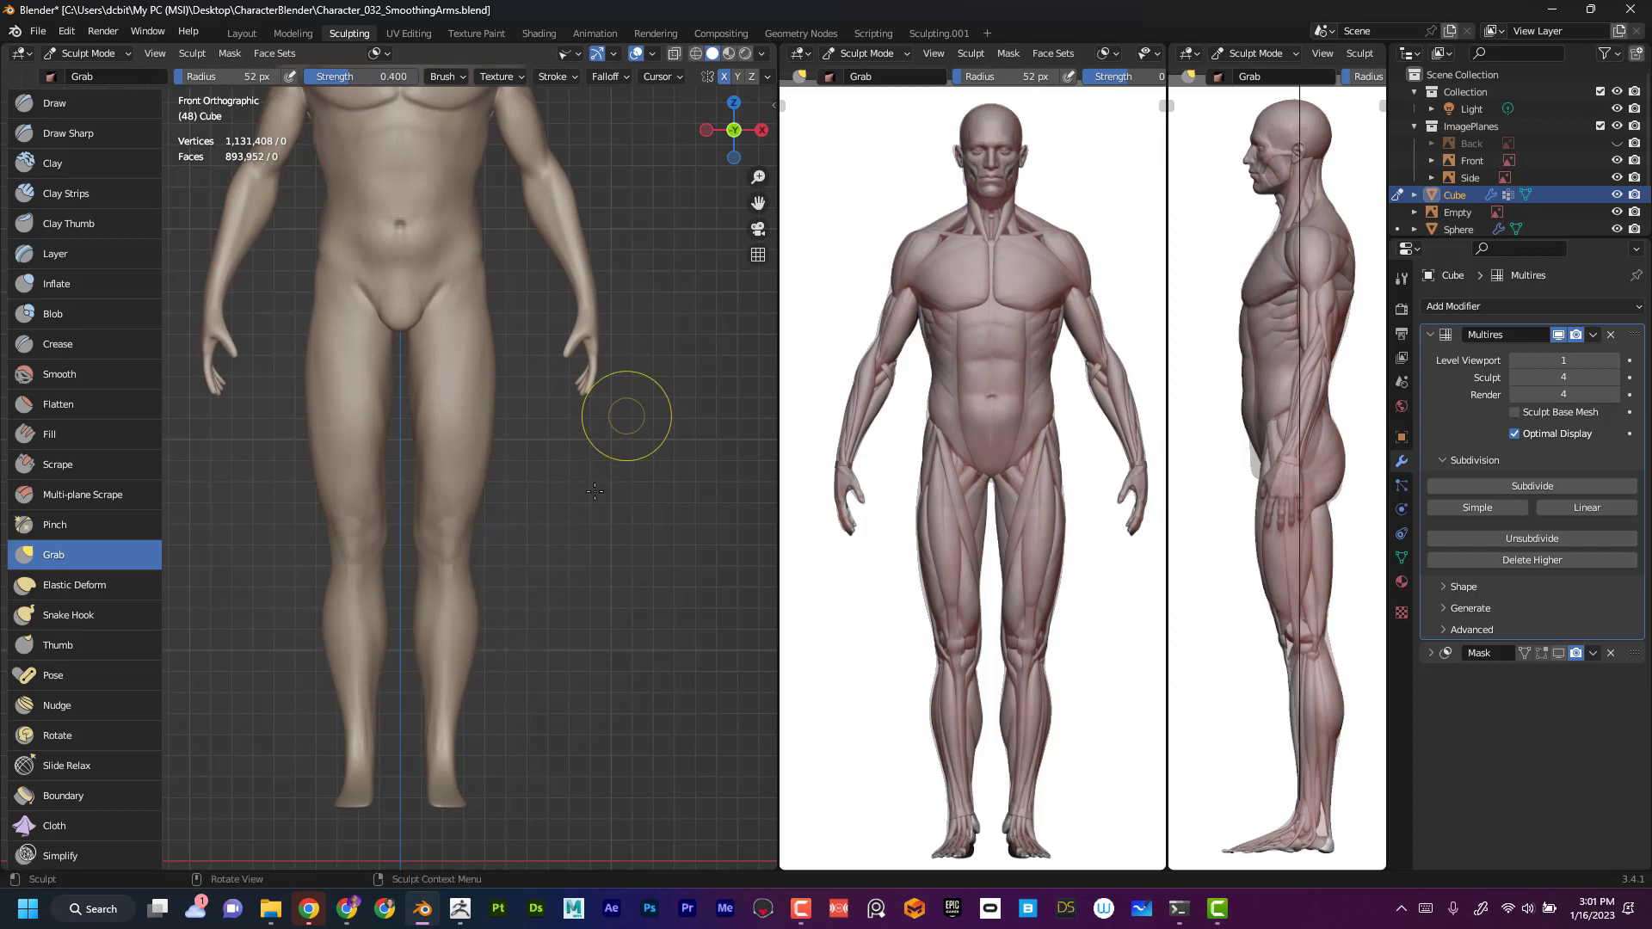
pyautogui.keyDown('shift'); pyautogui.moveTo(578, 575); pyautogui.dragTo(597, 693, button='middle'); pyautogui.keyUp('shift')
pyautogui.scroll(1, 597, 693)
pyautogui.scroll(1, 602, 693)
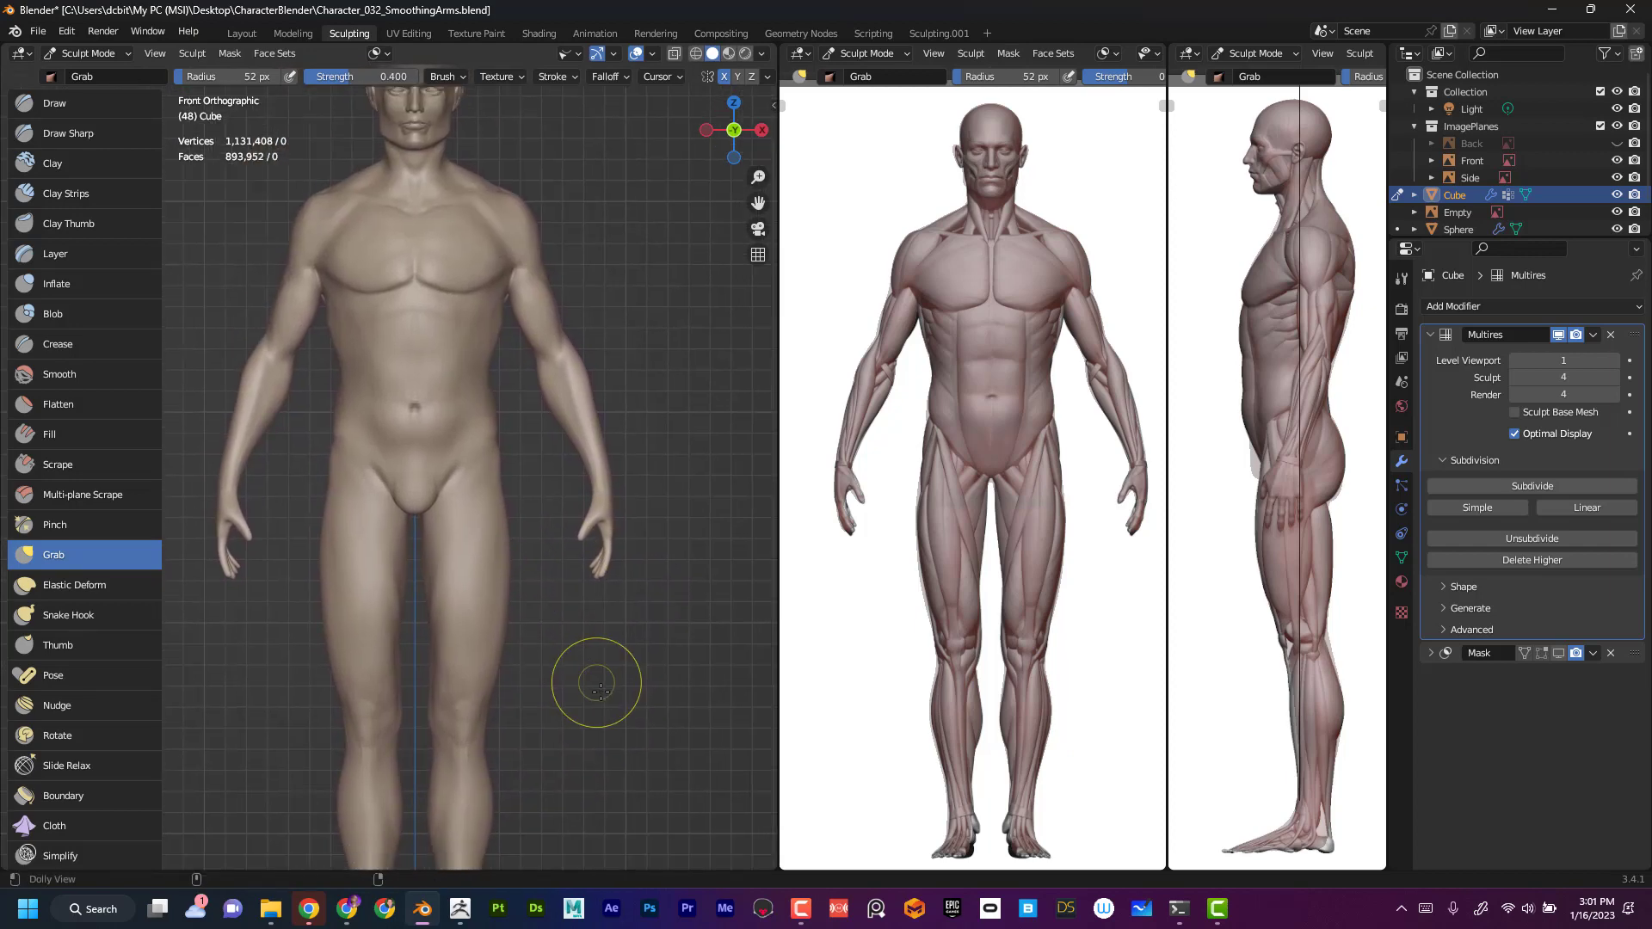
pyautogui.scroll(1, 588, 673)
pyautogui.scroll(-4, 594, 667)
pyautogui.moveTo(620, 628)
pyautogui.mouseDown(button='middle')
pyautogui.moveTo(641, 680)
pyautogui.moveTo(657, 678)
pyautogui.moveTo(472, 608)
pyautogui.moveTo(678, 630)
pyautogui.moveTo(634, 664)
pyautogui.mouseUp(button='middle')
pyautogui.scroll(2, 656, 678)
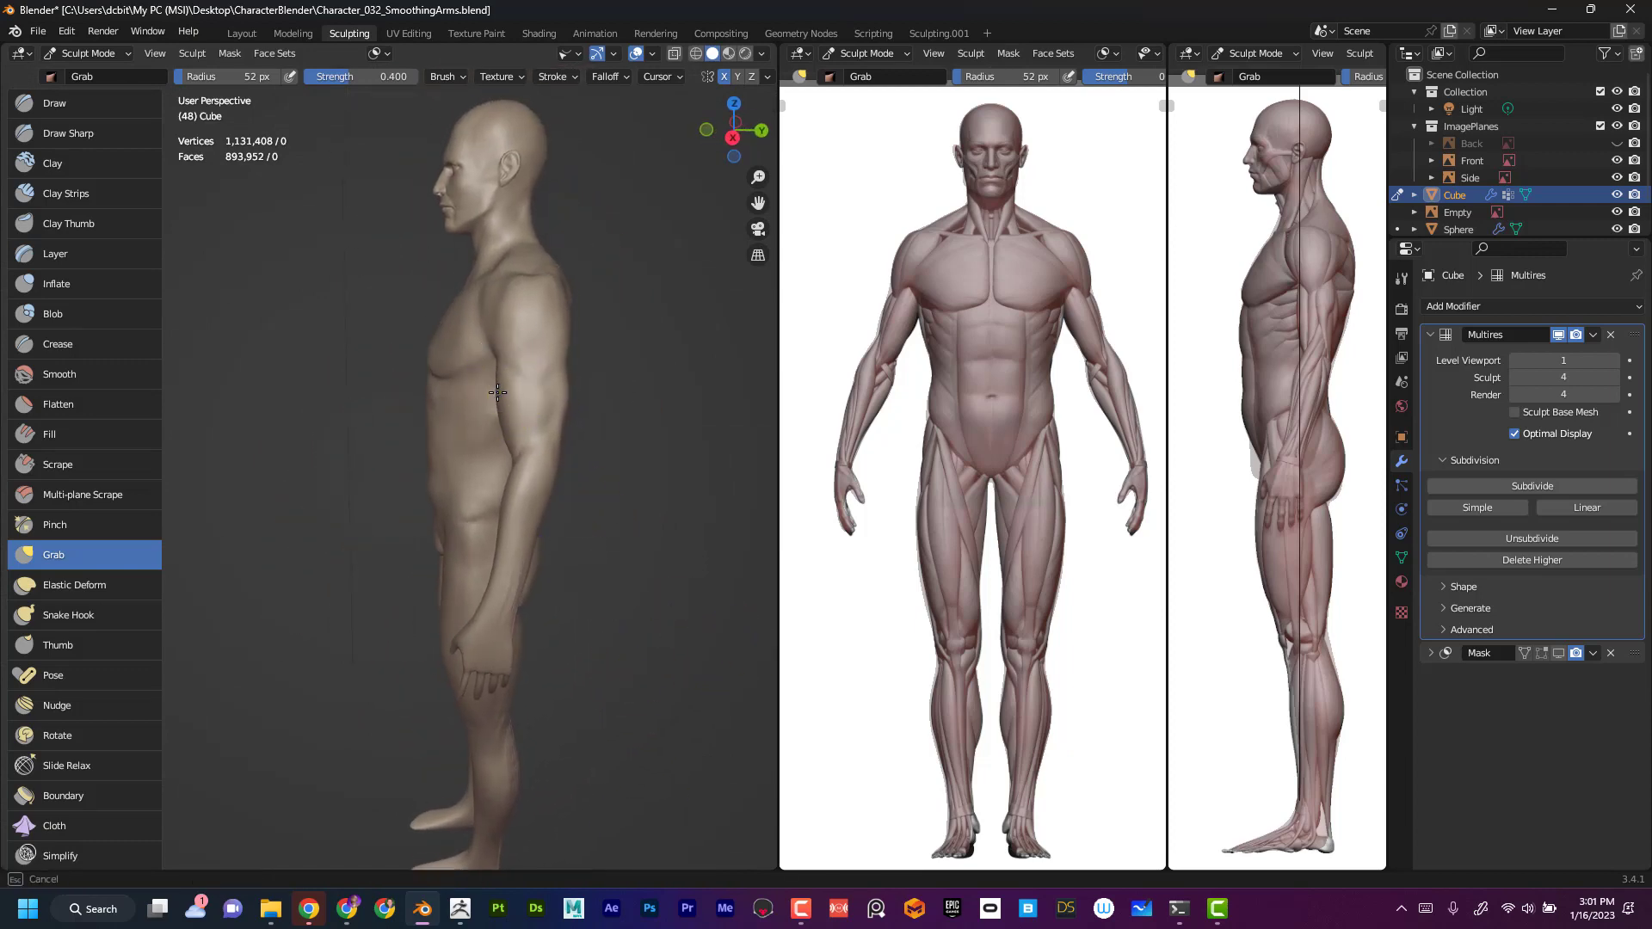
# - Show the Empty reference images in the right orthographic view and compare the torso's profile with the side reference
pyautogui.click(734, 135)
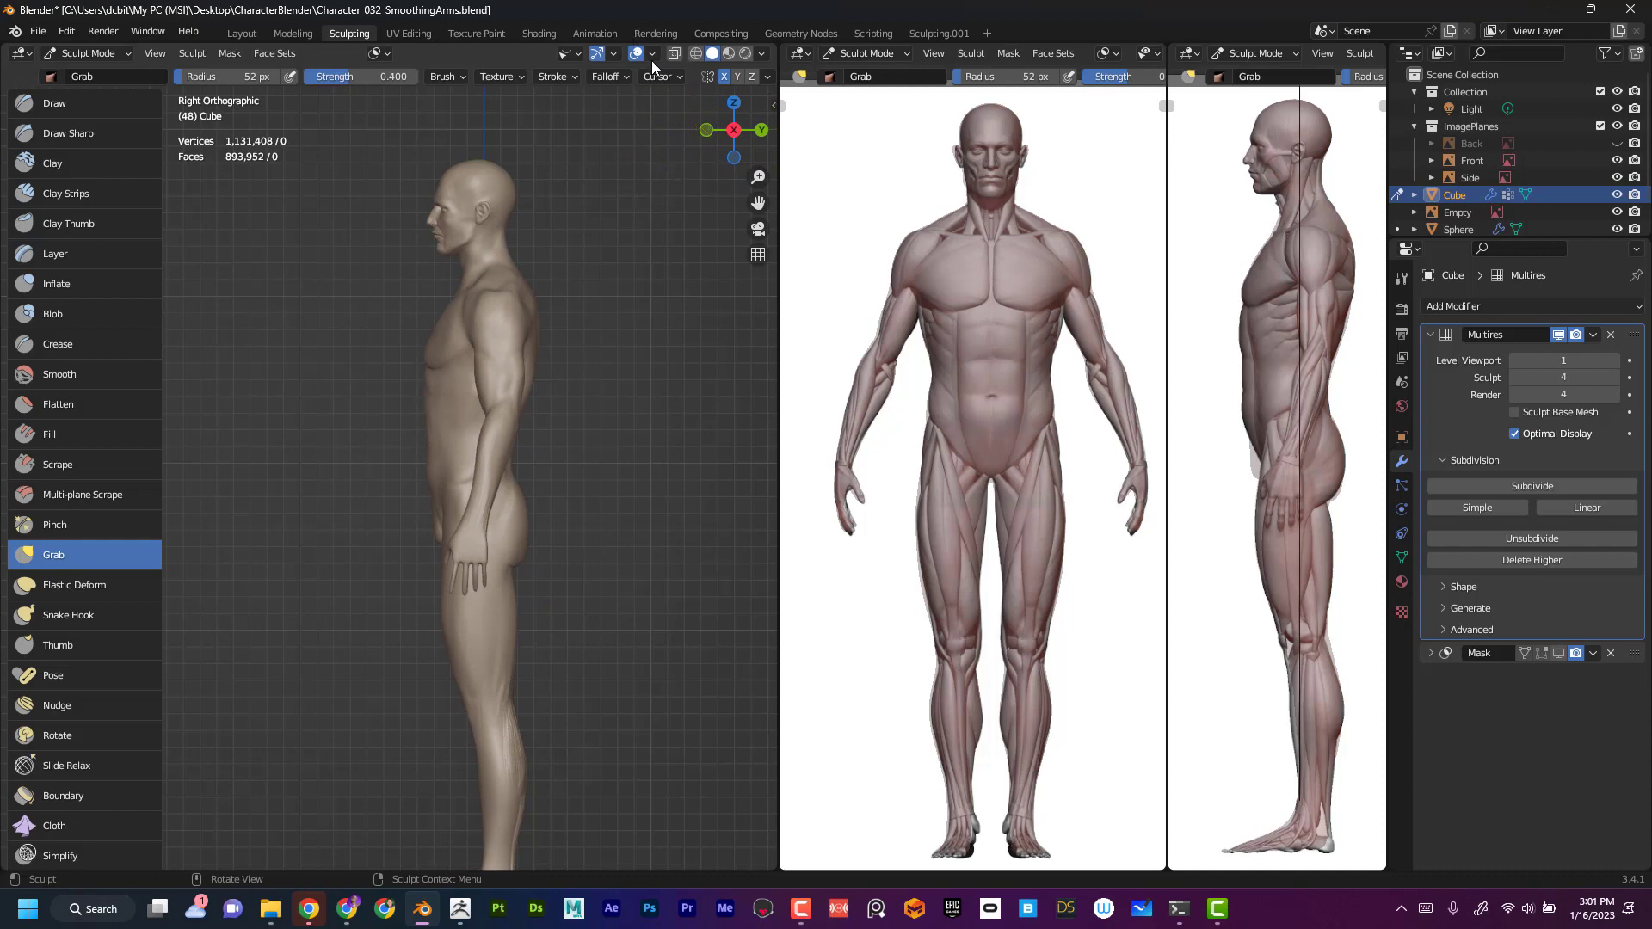
pyautogui.click(613, 54)
pyautogui.click(573, 59)
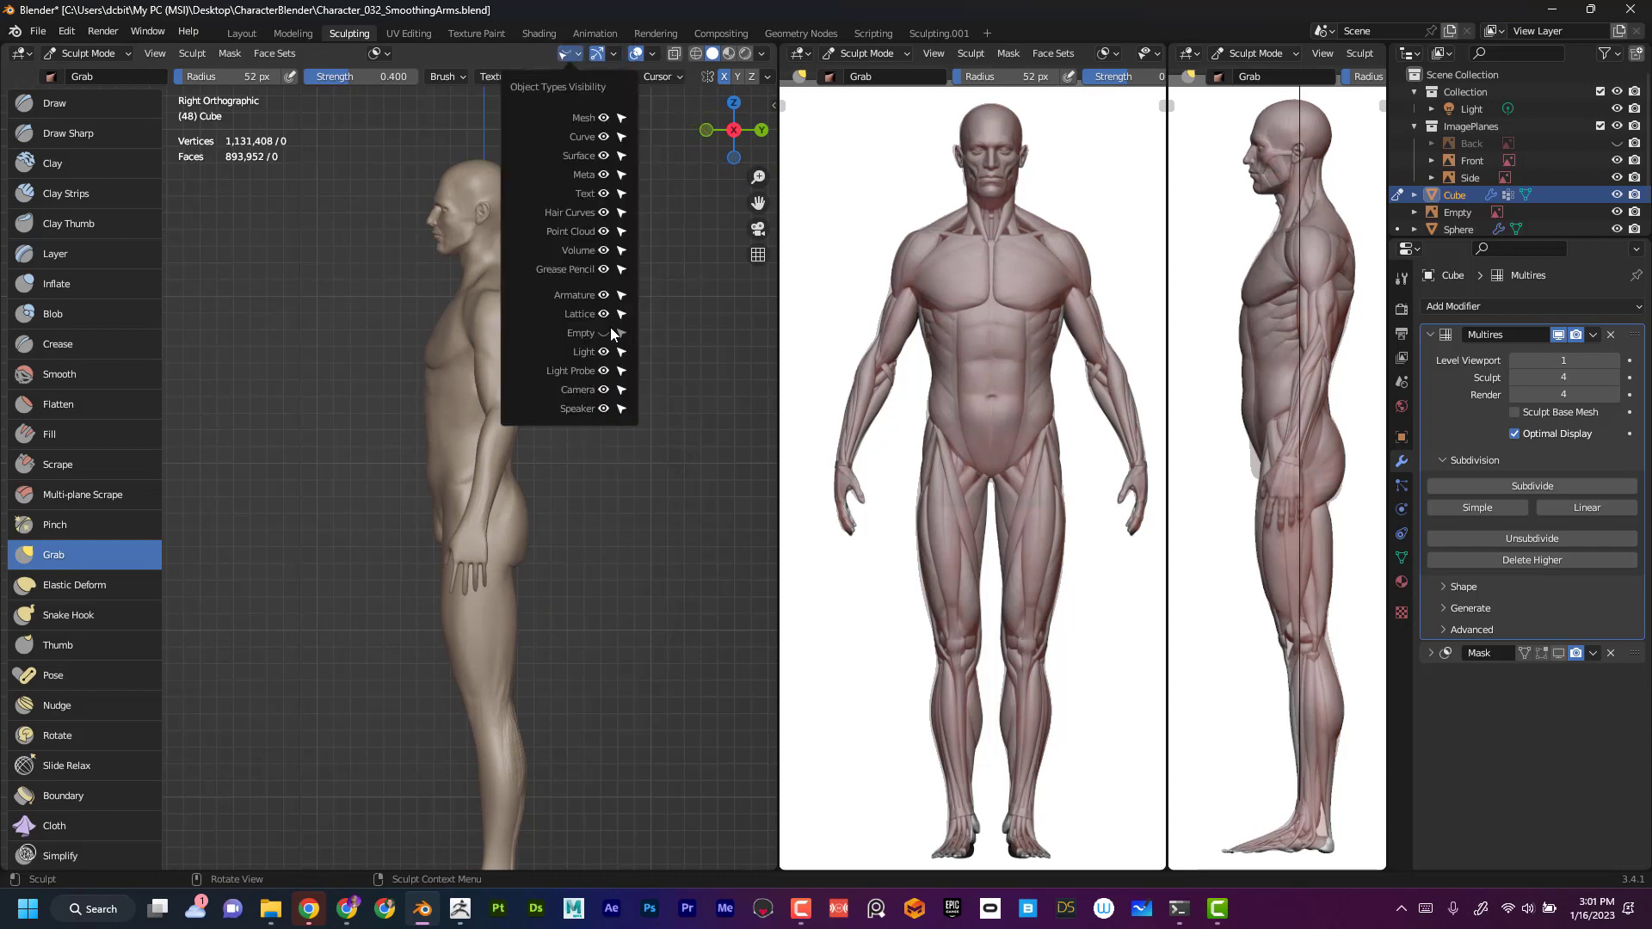
pyautogui.click(604, 332)
pyautogui.moveTo(438, 341); pyautogui.dragTo(469, 273)
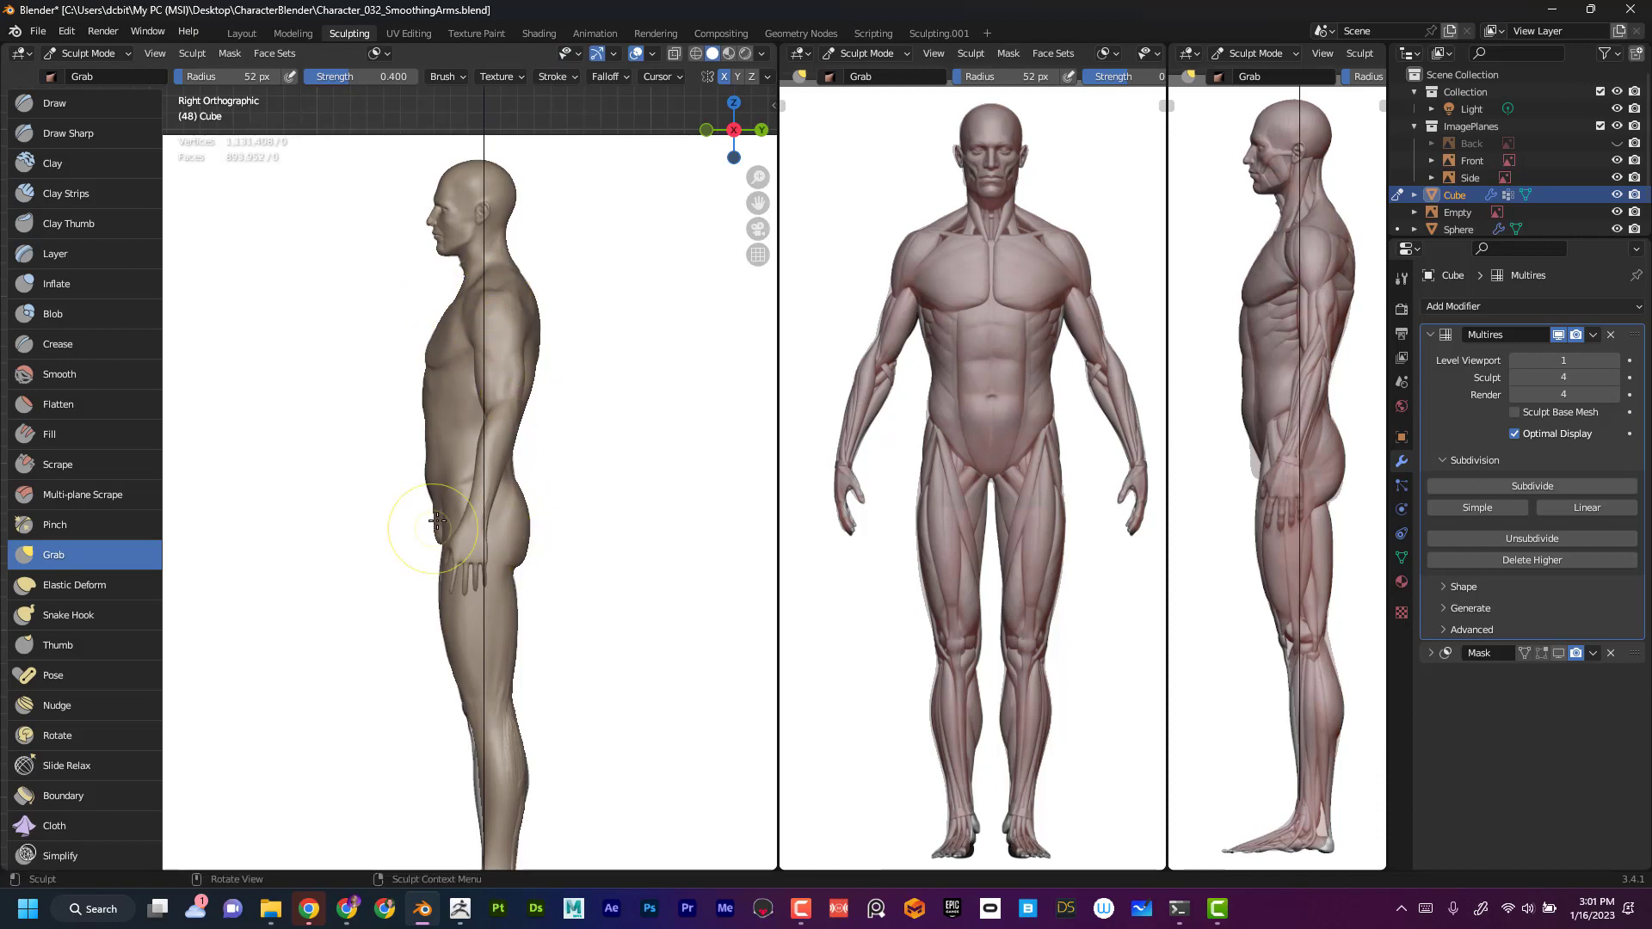
pyautogui.moveTo(434, 495)
pyautogui.mouseDown()
pyautogui.moveTo(417, 487)
pyautogui.moveTo(438, 514)
pyautogui.moveTo(479, 749)
pyautogui.moveTo(431, 786)
pyautogui.mouseUp()
# - Reshape the lower leg's shin and calf profile to match the side reference using Grab at a 68 px radius
pyautogui.keyDown('shift'); pyautogui.moveTo(431, 785); pyautogui.dragTo(476, 686, button='middle'); pyautogui.keyUp('shift')
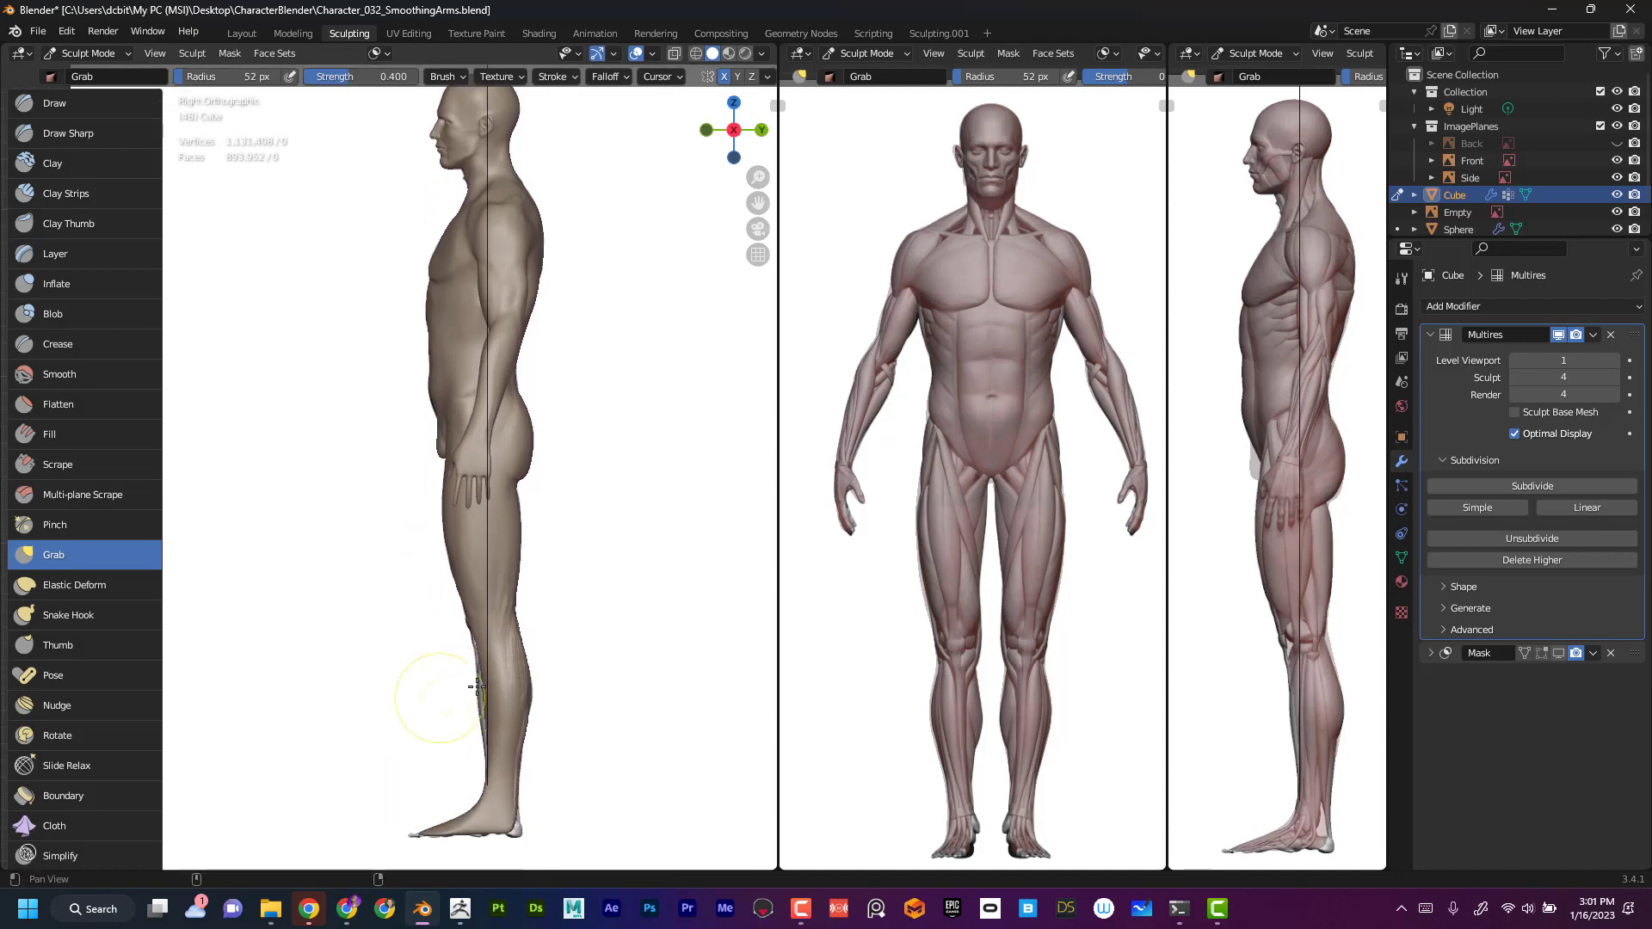
pyautogui.press('f')
pyautogui.click(547, 688)
pyautogui.moveTo(490, 698)
pyautogui.mouseDown()
pyautogui.moveTo(477, 688)
pyautogui.moveTo(484, 733)
pyautogui.moveTo(524, 696)
pyautogui.mouseUp()
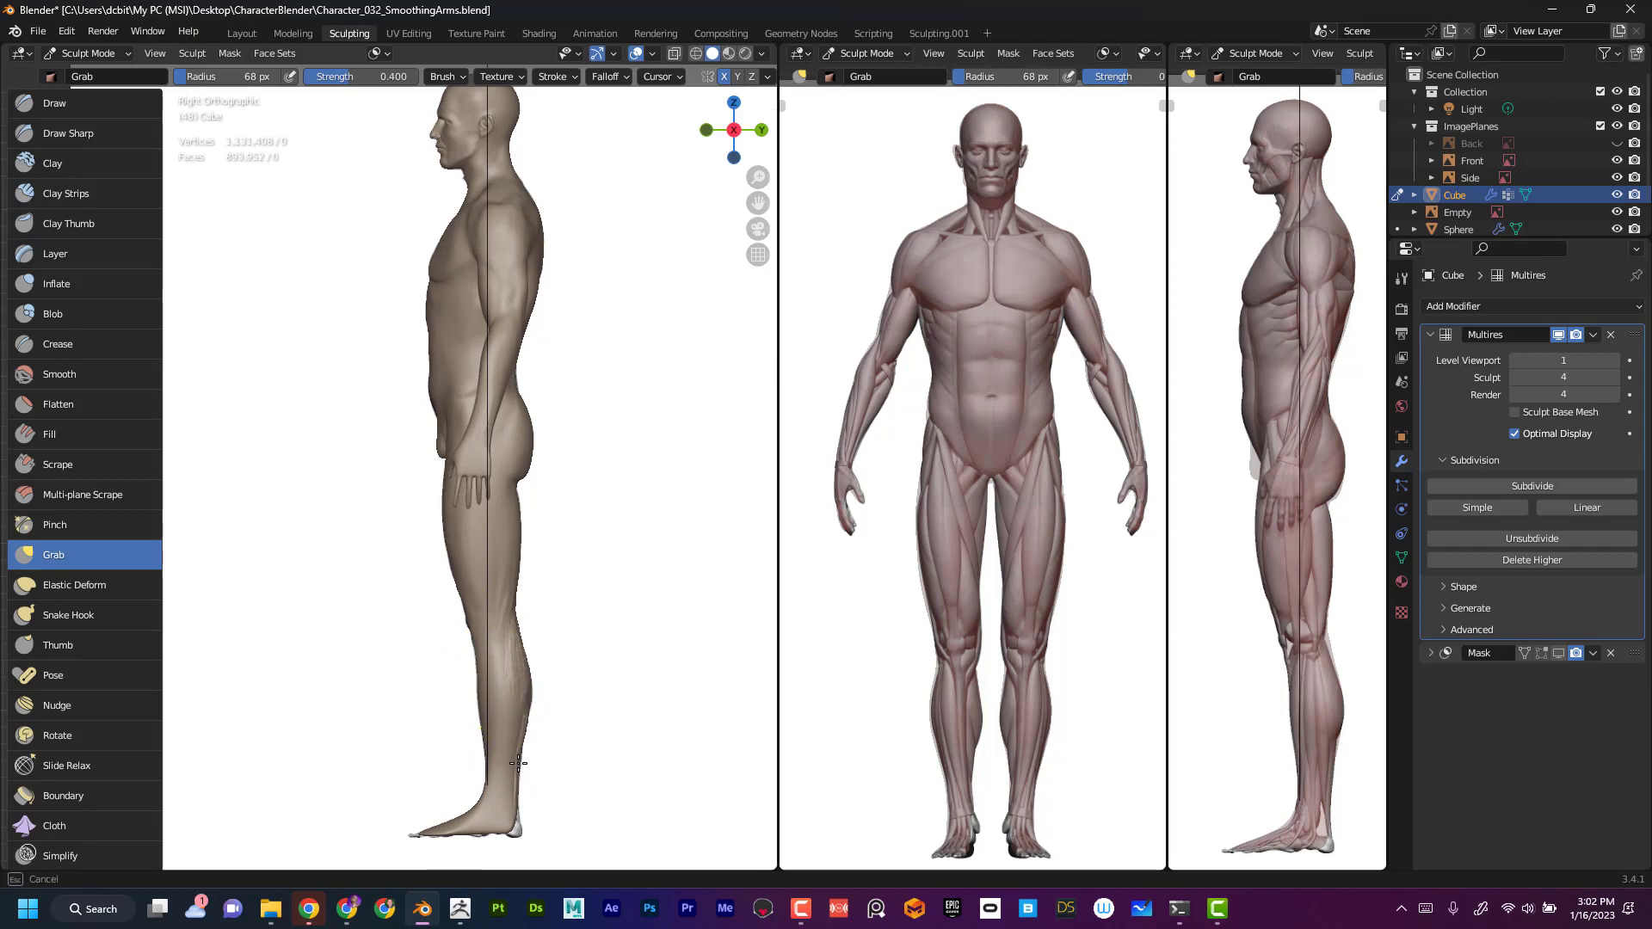
pyautogui.moveTo(518, 764); pyautogui.dragTo(515, 740)
# - Pull the heel and sole into line with the side reference using Grab at a 34 px radius
pyautogui.press('f')
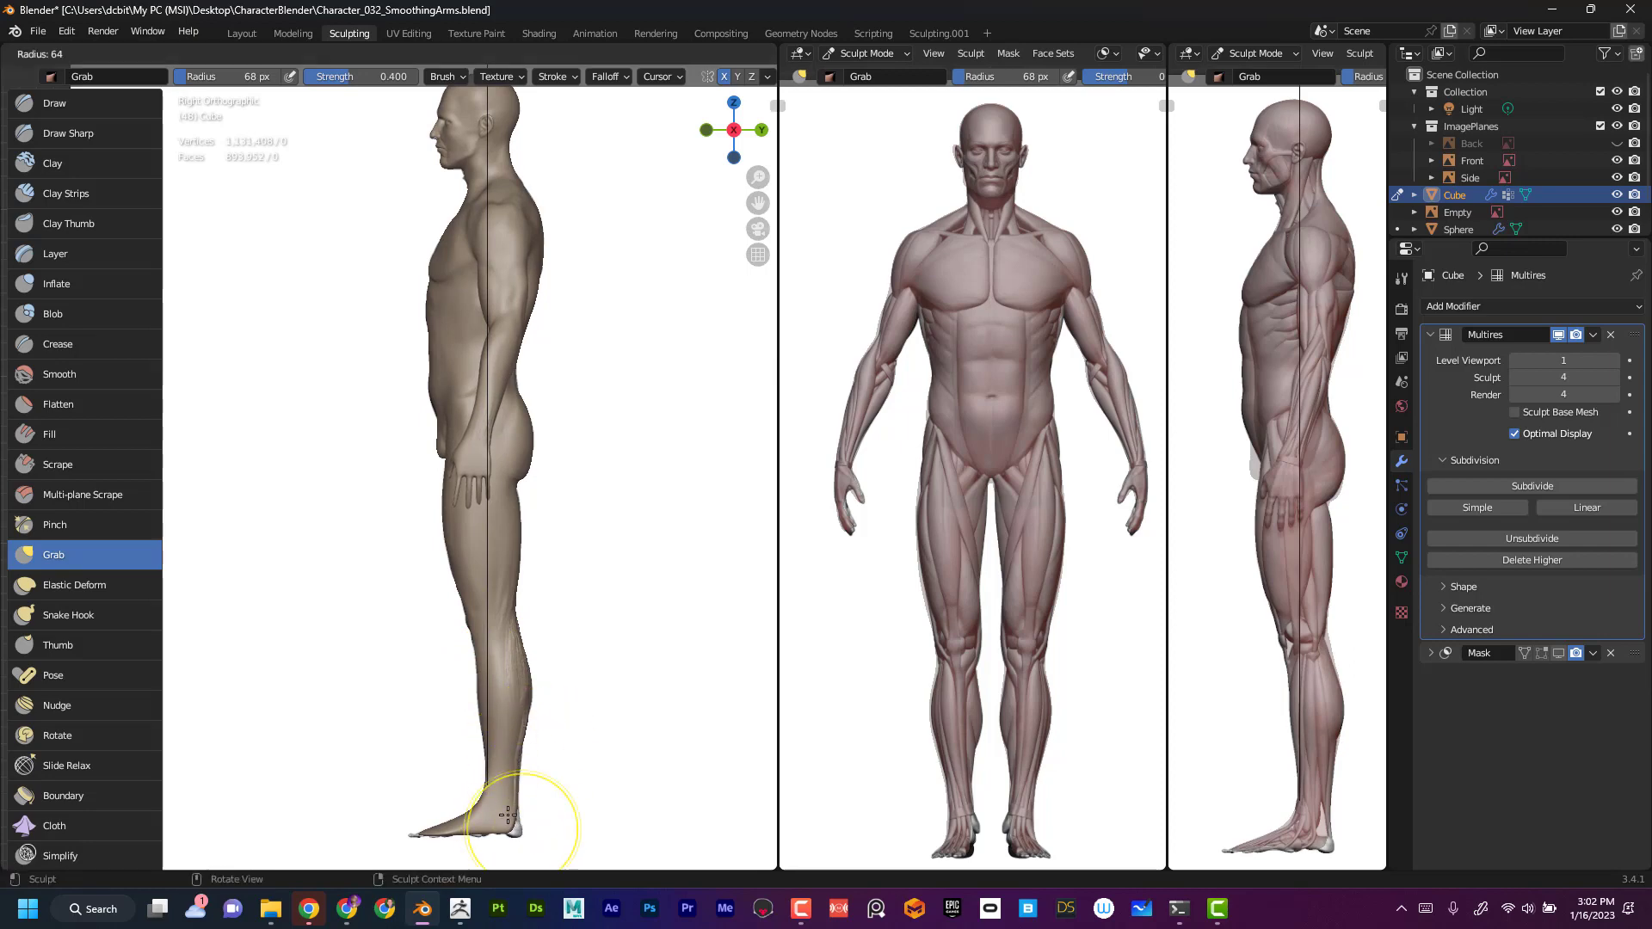
pyautogui.click(515, 829)
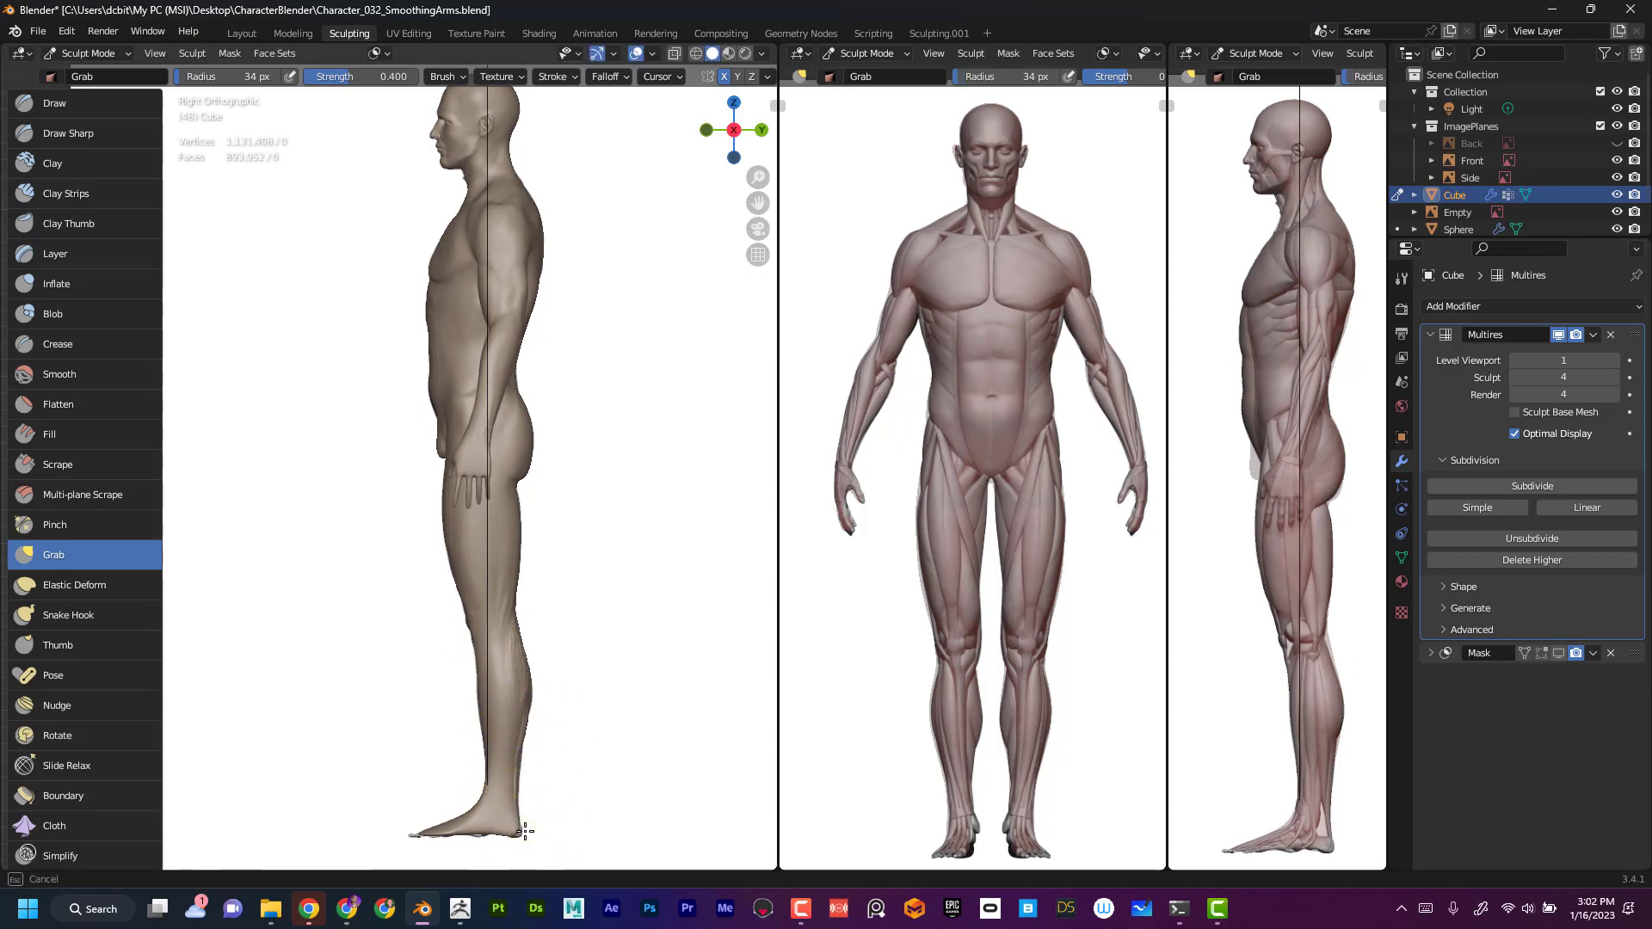
pyautogui.moveTo(524, 831); pyautogui.dragTo(467, 832)
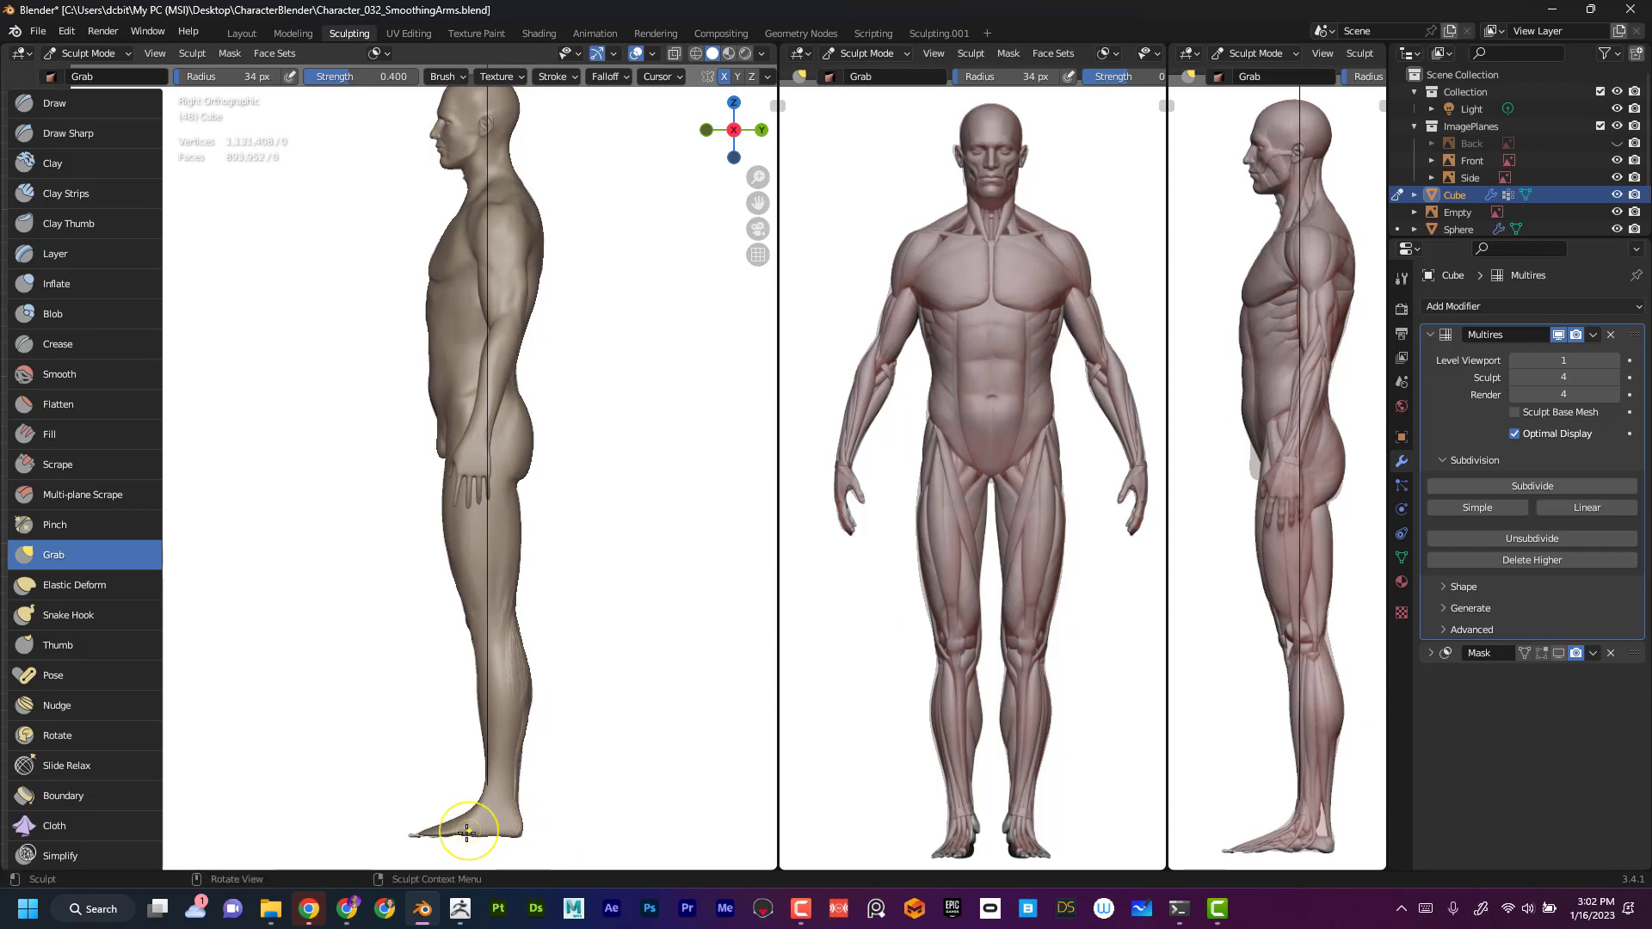
# - Inspect the figure's front in perspective and hide the Empty reference images
pyautogui.moveTo(608, 652)
pyautogui.mouseDown(button='middle')
pyautogui.moveTo(646, 679)
pyautogui.moveTo(607, 671)
pyautogui.moveTo(620, 612)
pyautogui.moveTo(575, 601)
pyautogui.moveTo(598, 681)
pyautogui.mouseUp(button='middle')
pyautogui.scroll(4, 598, 681)
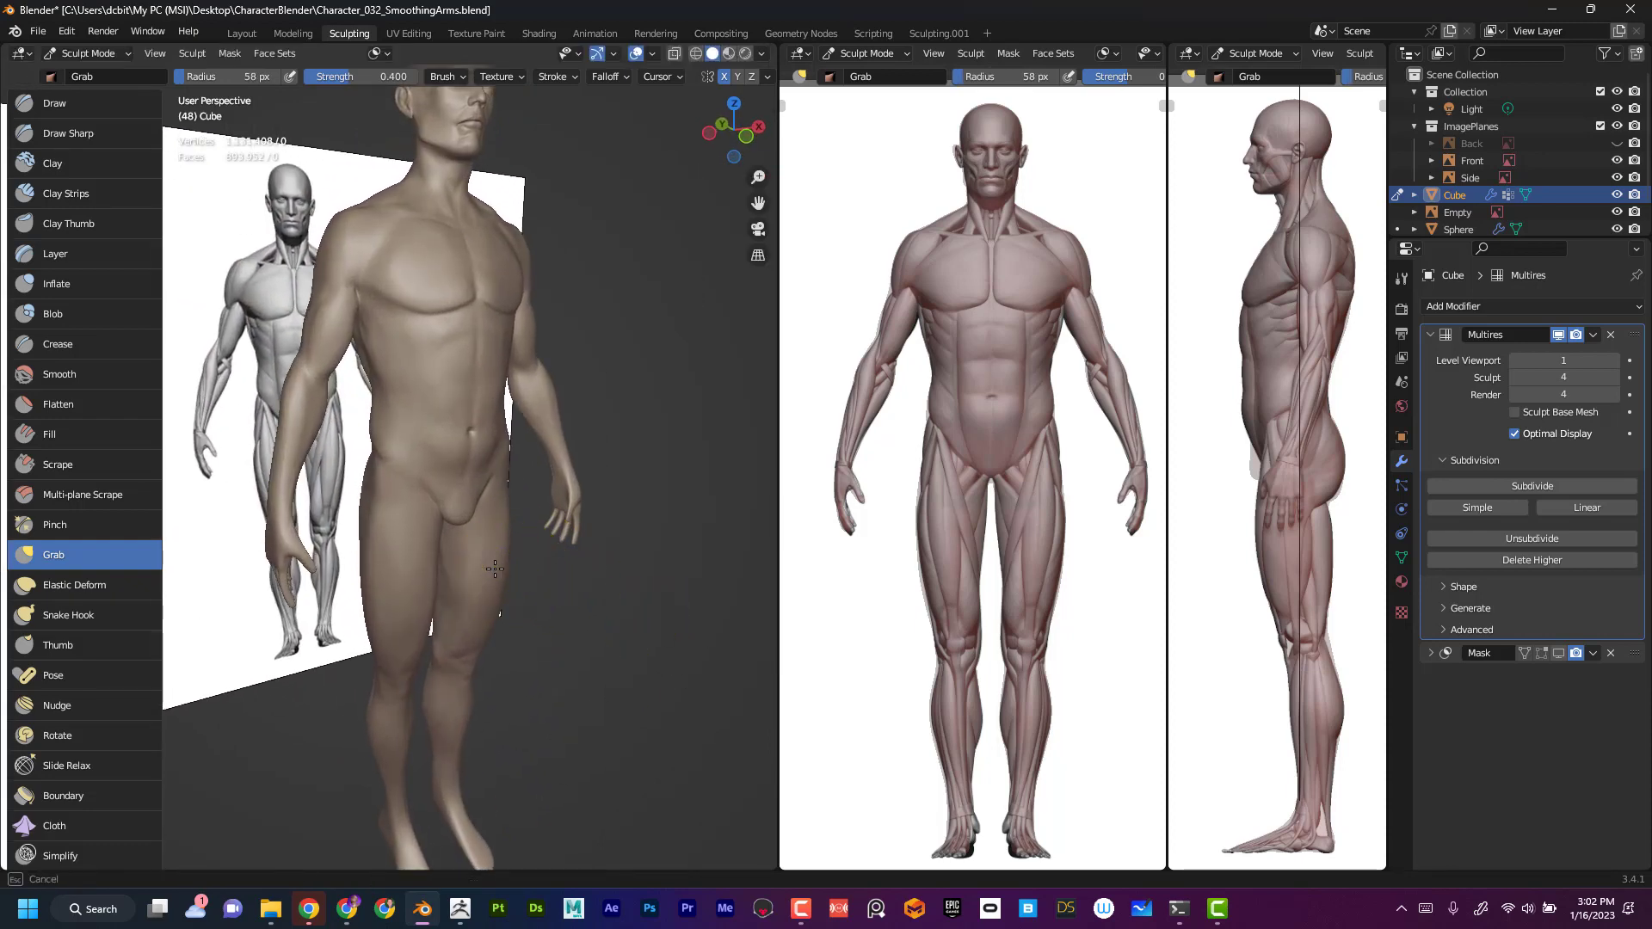
pyautogui.moveTo(545, 656)
pyautogui.mouseDown(button='middle')
pyautogui.moveTo(506, 650)
pyautogui.moveTo(530, 641)
pyautogui.mouseUp(button='middle')
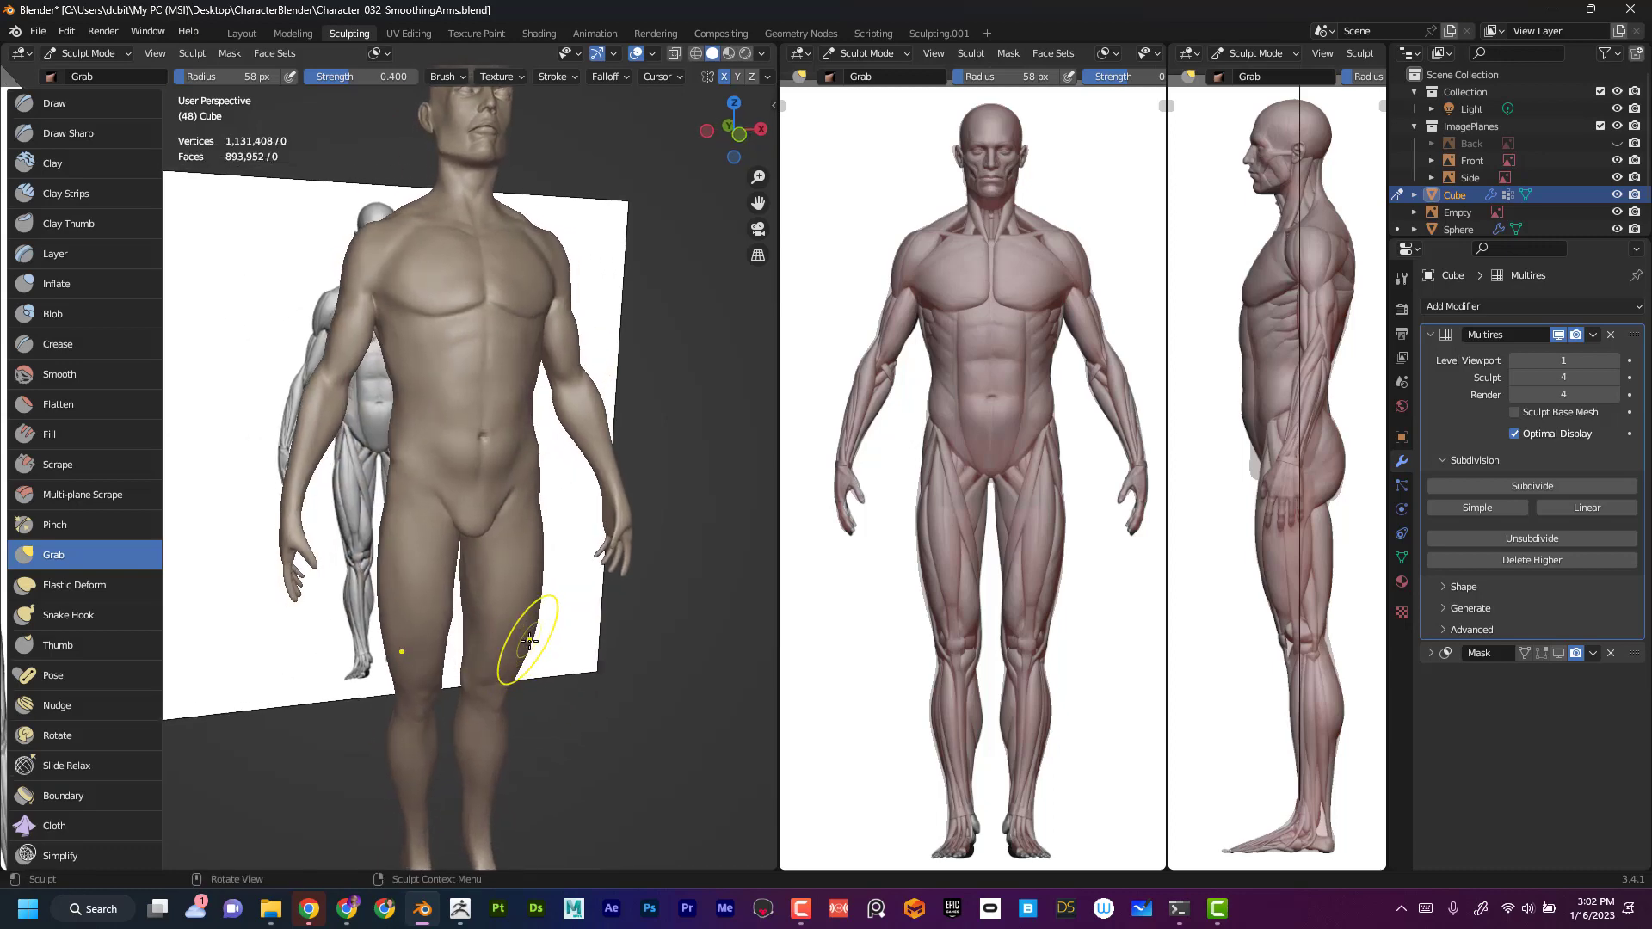
pyautogui.moveTo(575, 699); pyautogui.dragTo(534, 689, button='middle')
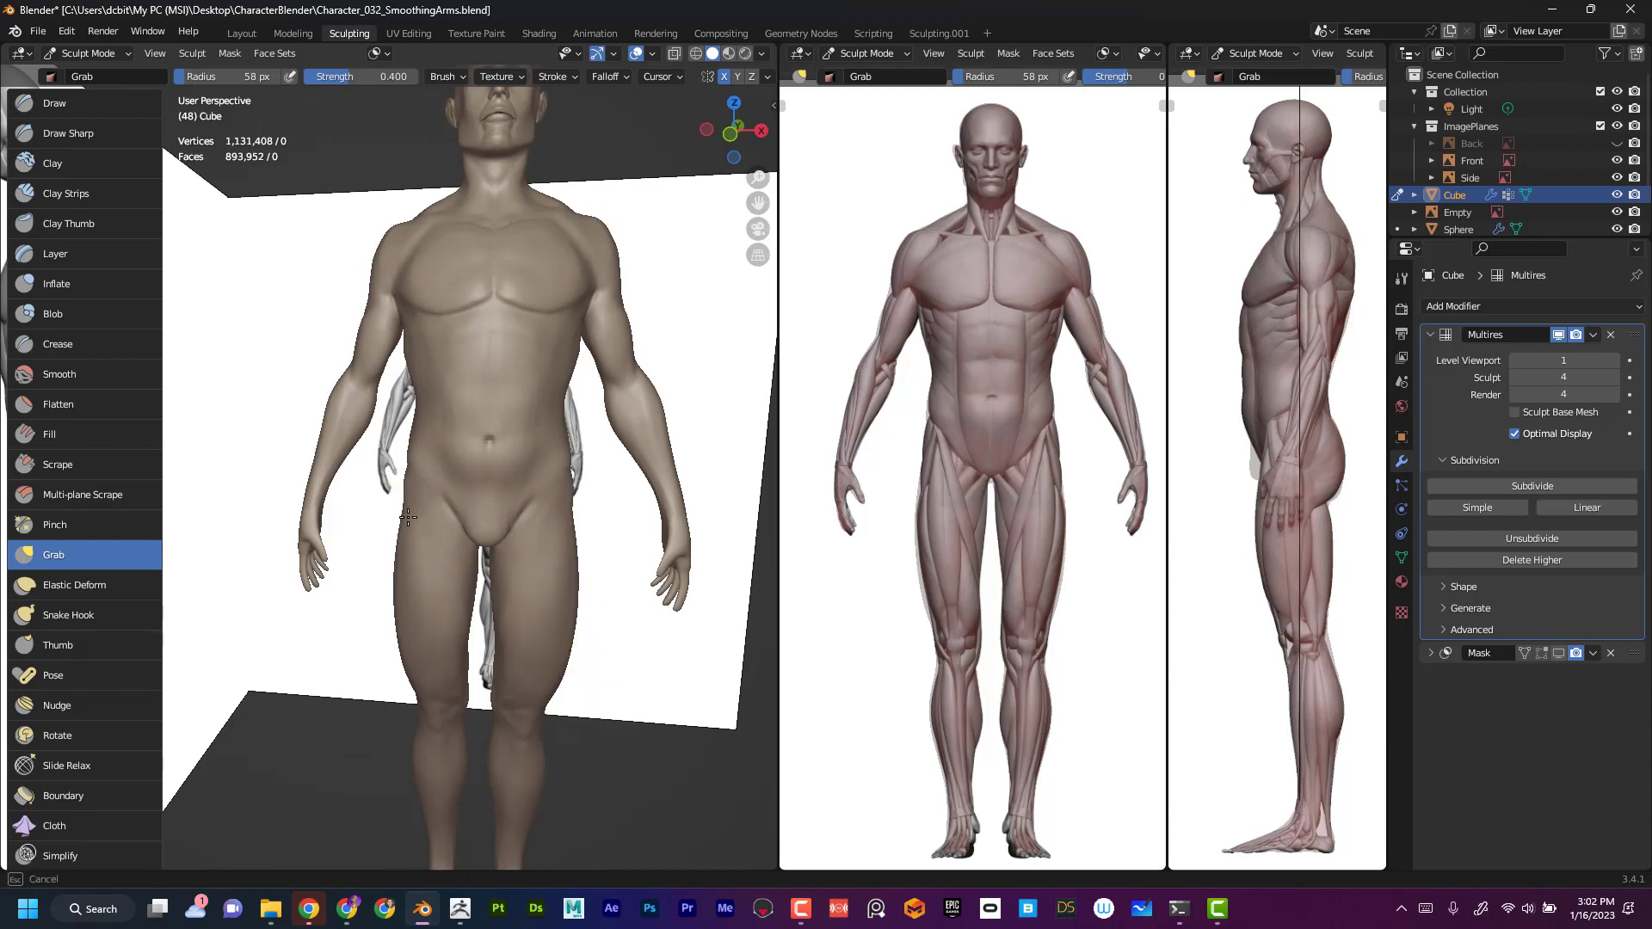
pyautogui.moveTo(425, 774); pyautogui.dragTo(333, 775, button='middle')
pyautogui.moveTo(338, 831)
pyautogui.mouseDown(button='middle')
pyautogui.moveTo(534, 738)
pyautogui.moveTo(575, 761)
pyautogui.moveTo(572, 727)
pyautogui.mouseUp(button='middle')
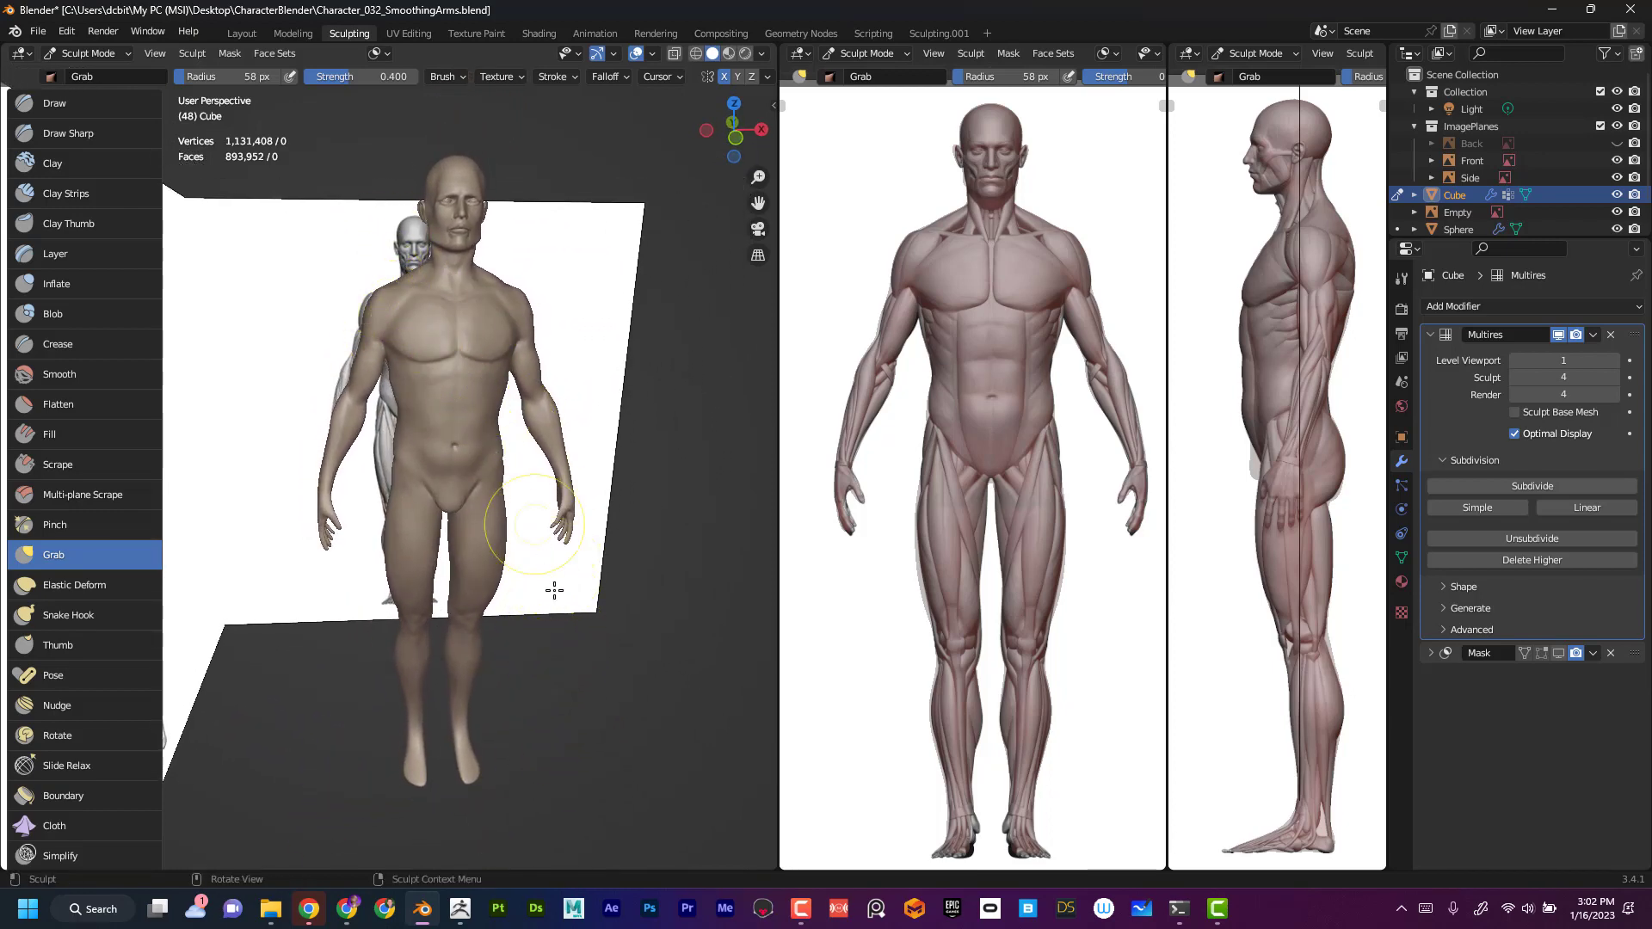
pyautogui.moveTo(589, 626)
pyautogui.mouseDown(button='middle')
pyautogui.moveTo(526, 633)
pyautogui.moveTo(538, 249)
pyautogui.mouseUp(button='middle')
pyautogui.click(578, 53)
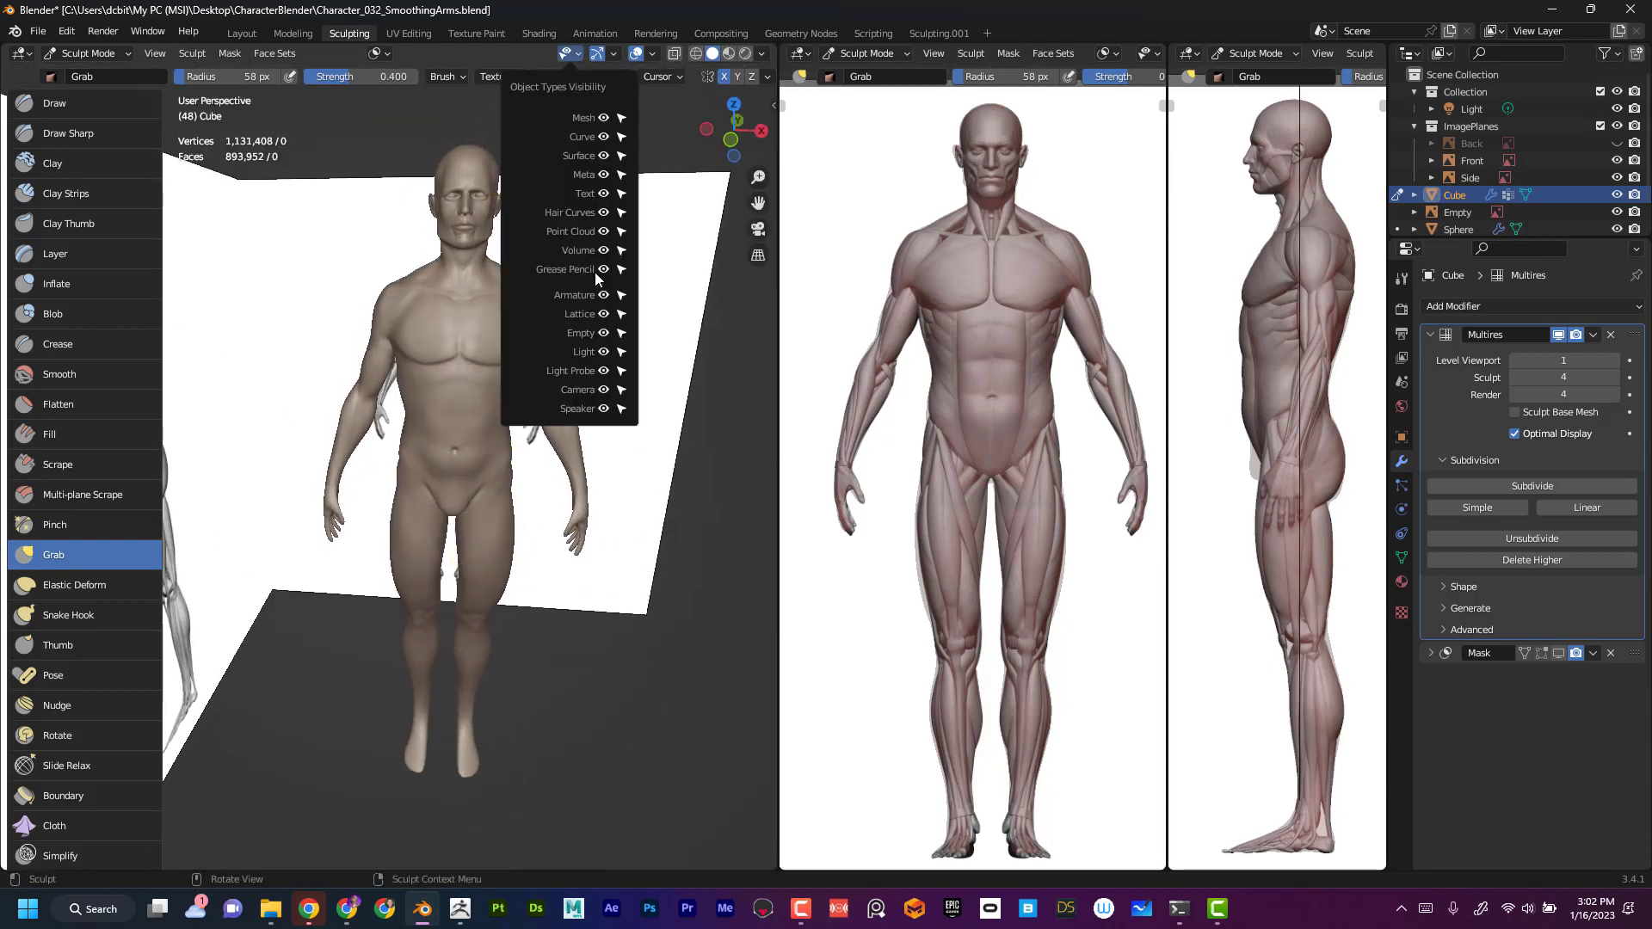
pyautogui.click(604, 334)
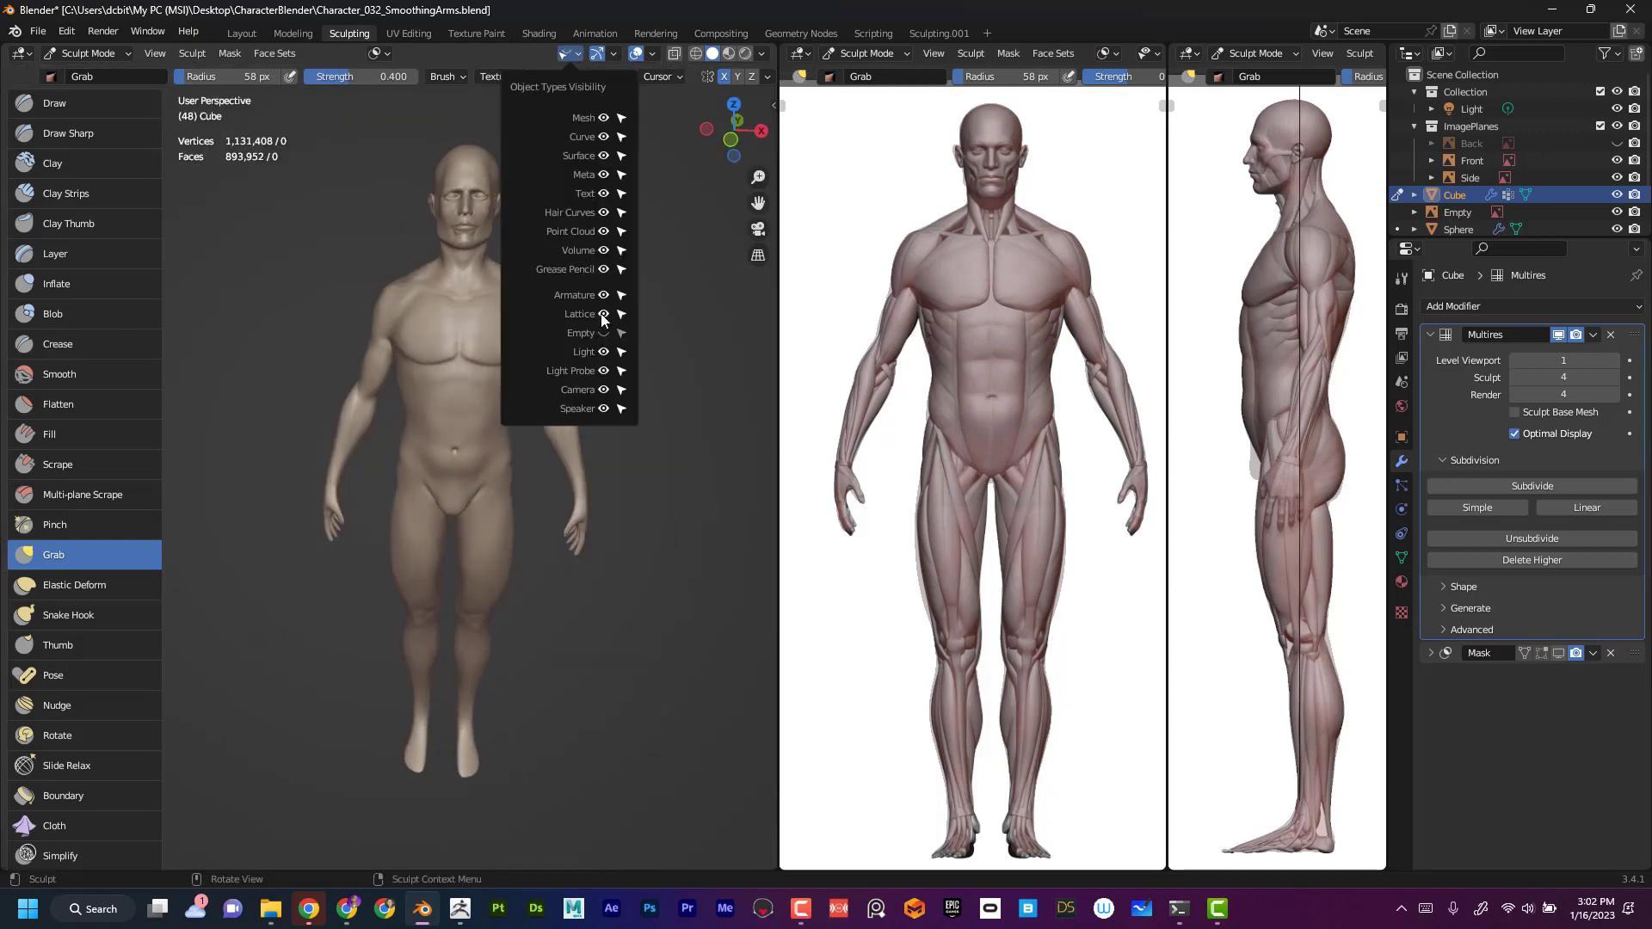
# - Nudge the side of the neck just below the jaw using Grab at a 42 px radius
pyautogui.keyDown('alt'); pyautogui.moveTo(338, 694); pyautogui.dragTo(336, 694); pyautogui.keyUp('alt')
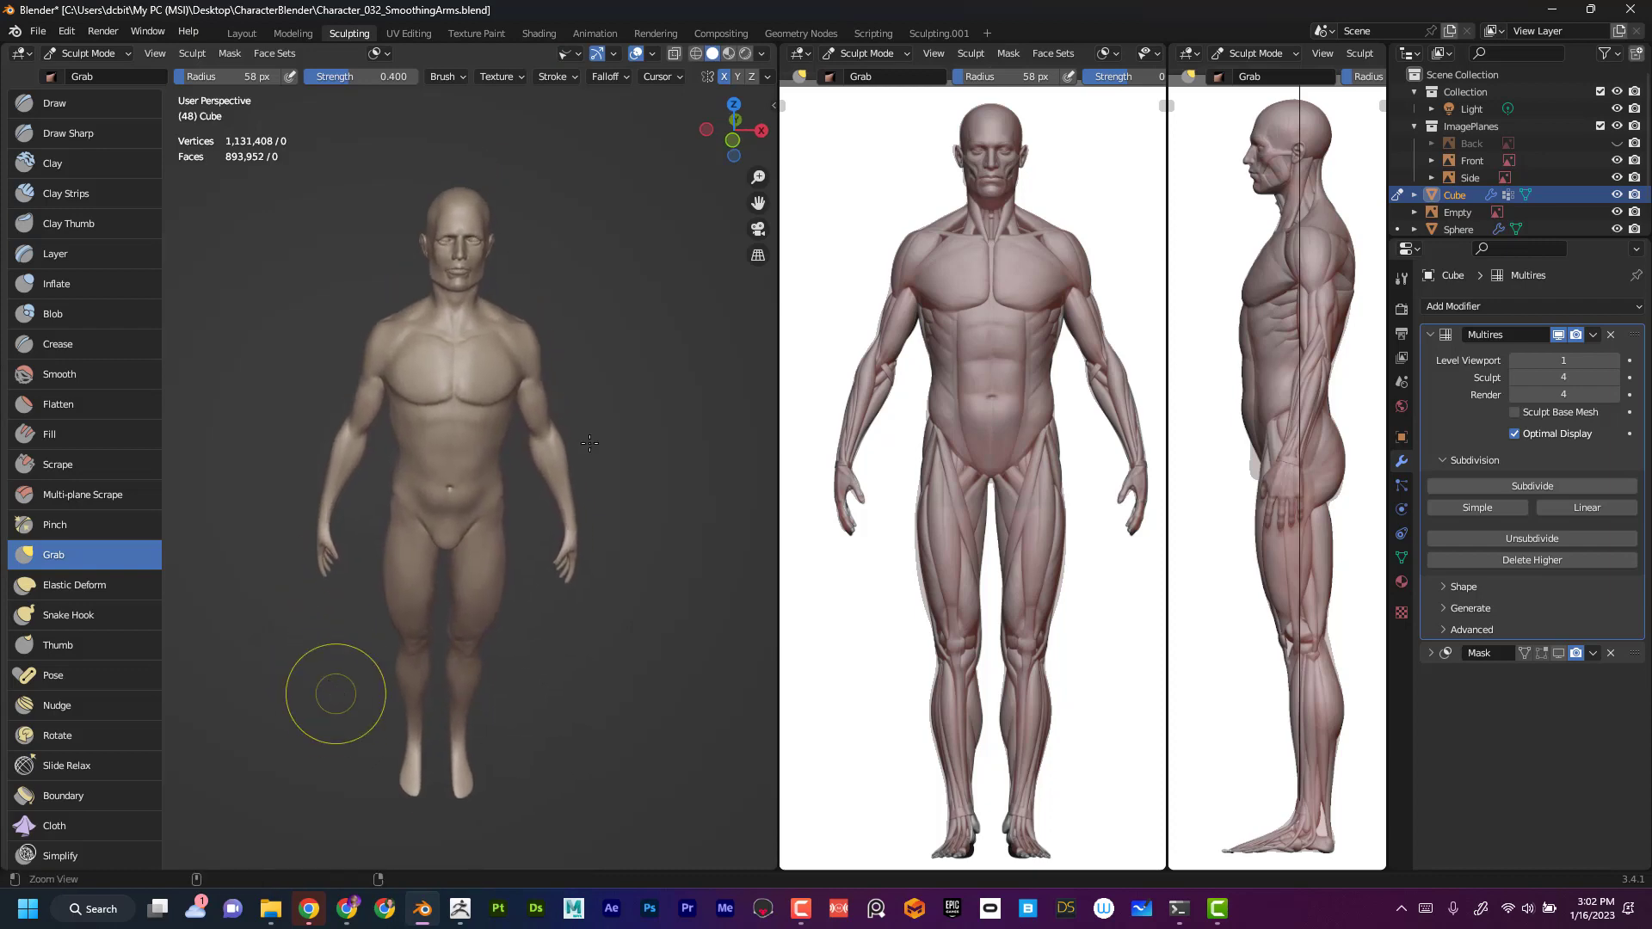
pyautogui.moveTo(624, 483)
pyautogui.keyDown('ctrl'); pyautogui.keyDown('alt'); pyautogui.mouseDown()
pyautogui.moveTo(623, 529)
pyautogui.moveTo(625, 362)
pyautogui.moveTo(581, 322)
pyautogui.mouseUp(); pyautogui.keyUp('alt'); pyautogui.keyUp('ctrl')
pyautogui.moveTo(526, 269); pyautogui.dragTo(503, 236)
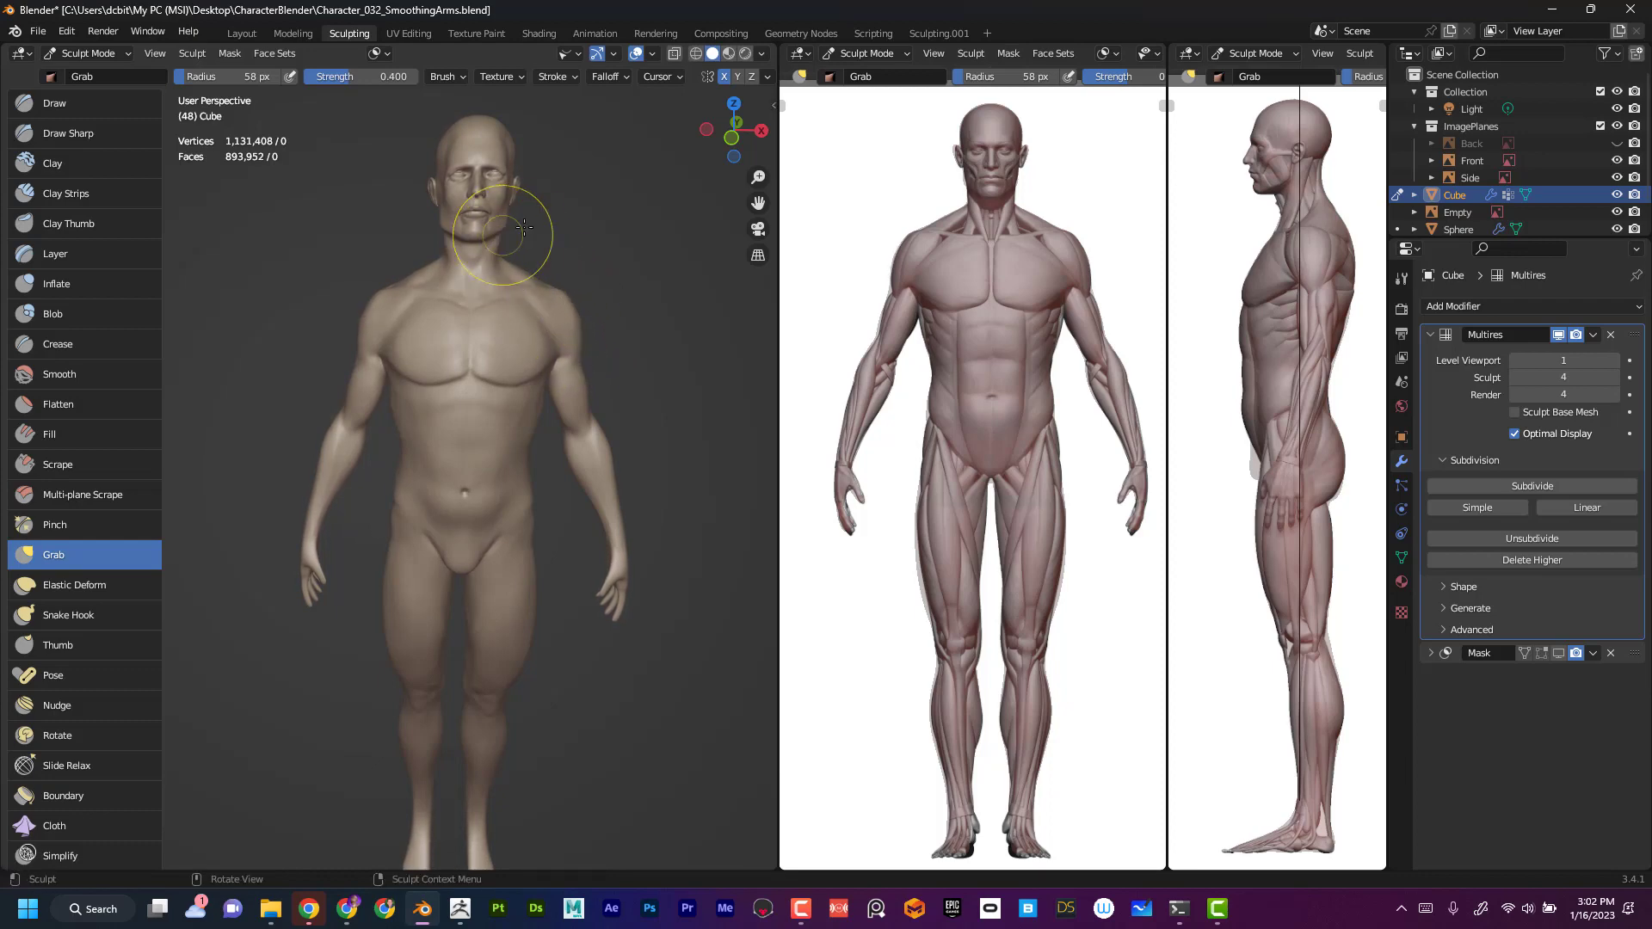
pyautogui.keyDown('shift'); pyautogui.moveTo(571, 229); pyautogui.dragTo(561, 313, button='middle'); pyautogui.keyUp('shift')
pyautogui.press('f')
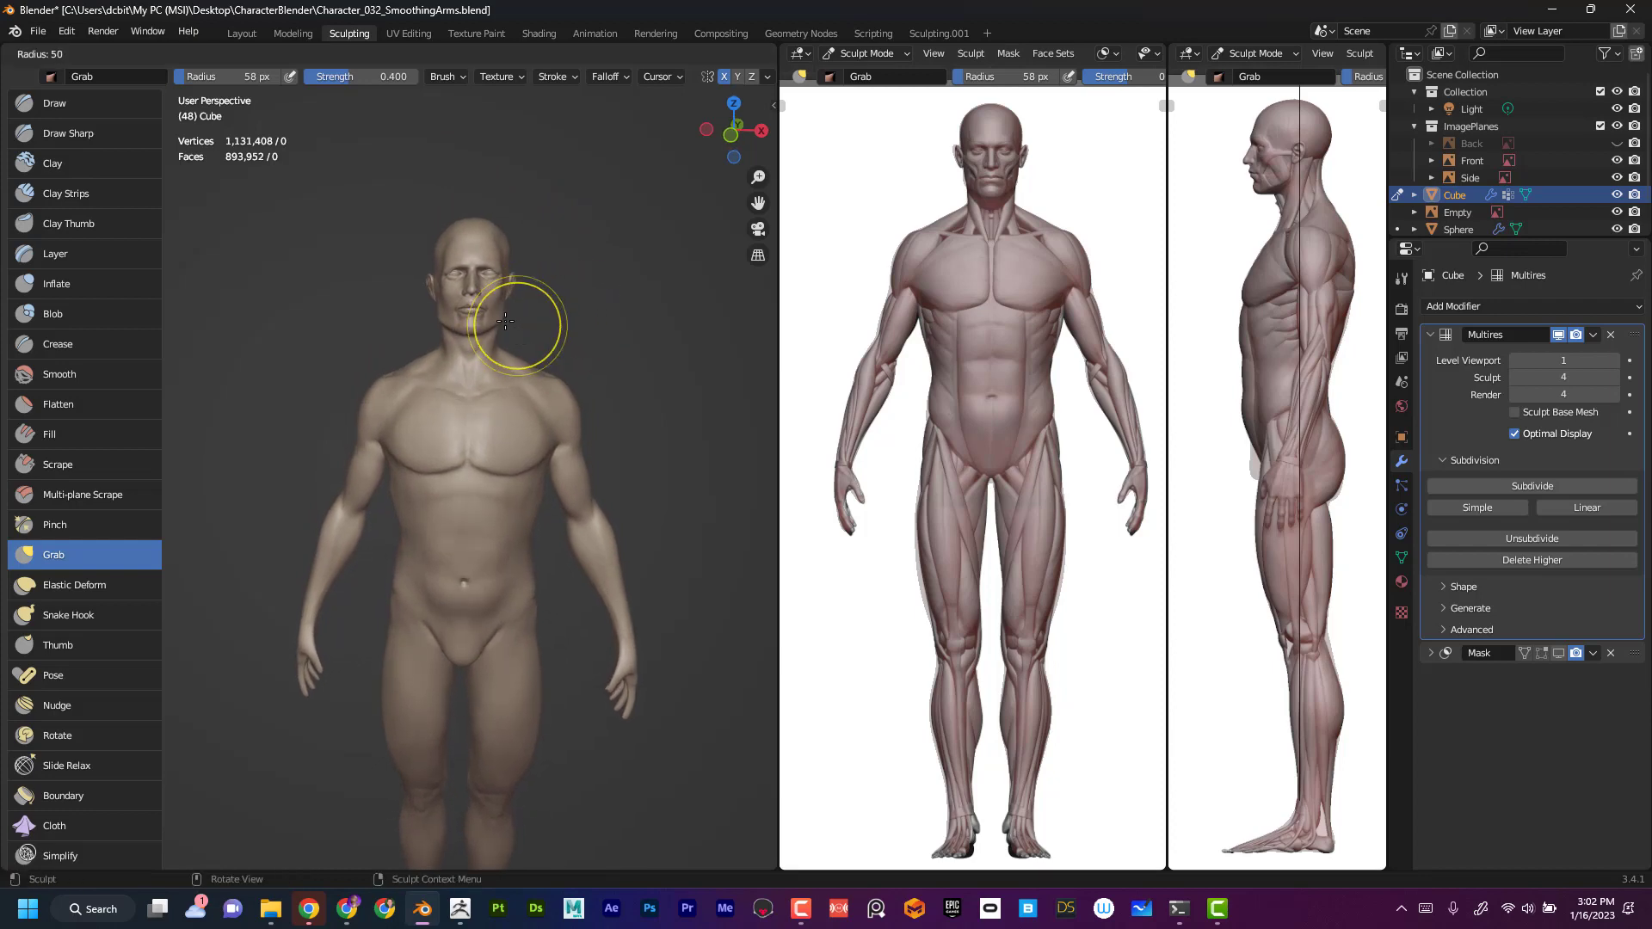
pyautogui.click(503, 318)
pyautogui.moveTo(501, 318); pyautogui.dragTo(501, 317)
# - Adjust the outlines of the forearm and wrist with small Grab strokes
pyautogui.moveTo(618, 543); pyautogui.dragTo(626, 579)
pyautogui.moveTo(629, 594); pyautogui.dragTo(633, 596)
pyautogui.moveTo(633, 611); pyautogui.dragTo(637, 610)
pyautogui.moveTo(624, 645); pyautogui.dragTo(628, 645)
pyautogui.moveTo(669, 540); pyautogui.dragTo(640, 526, button='middle')
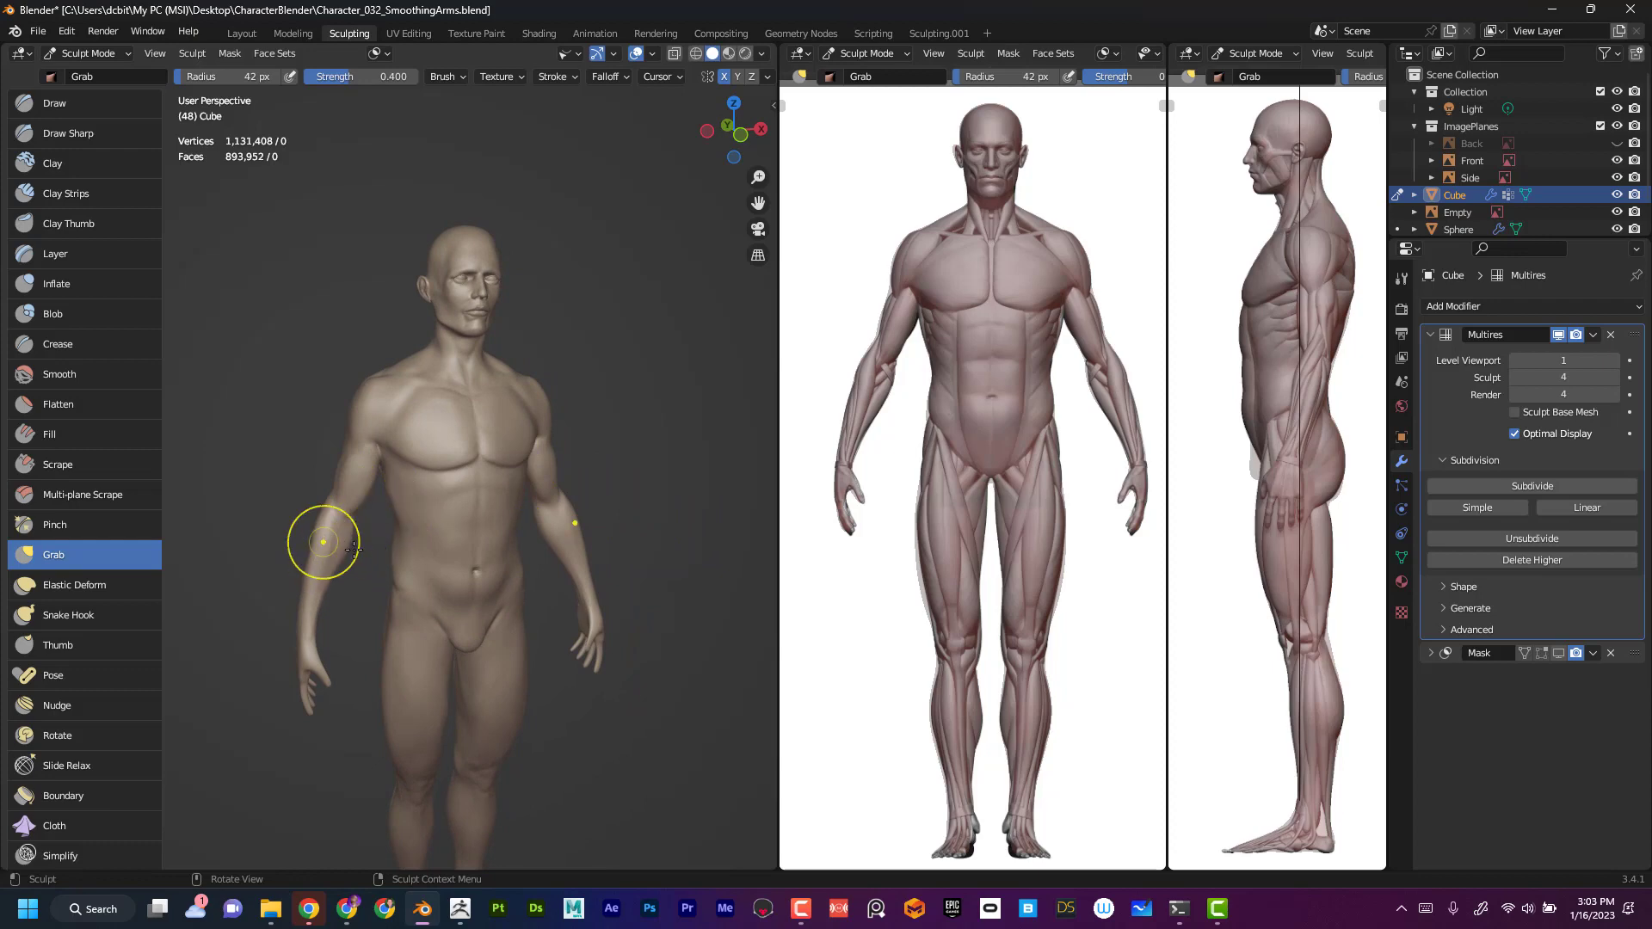
# - Paint a mask along the lower edge of the rib cage using the Mask brush at a 16 px radius
pyautogui.moveTo(656, 528); pyautogui.dragTo(654, 473, button='middle')
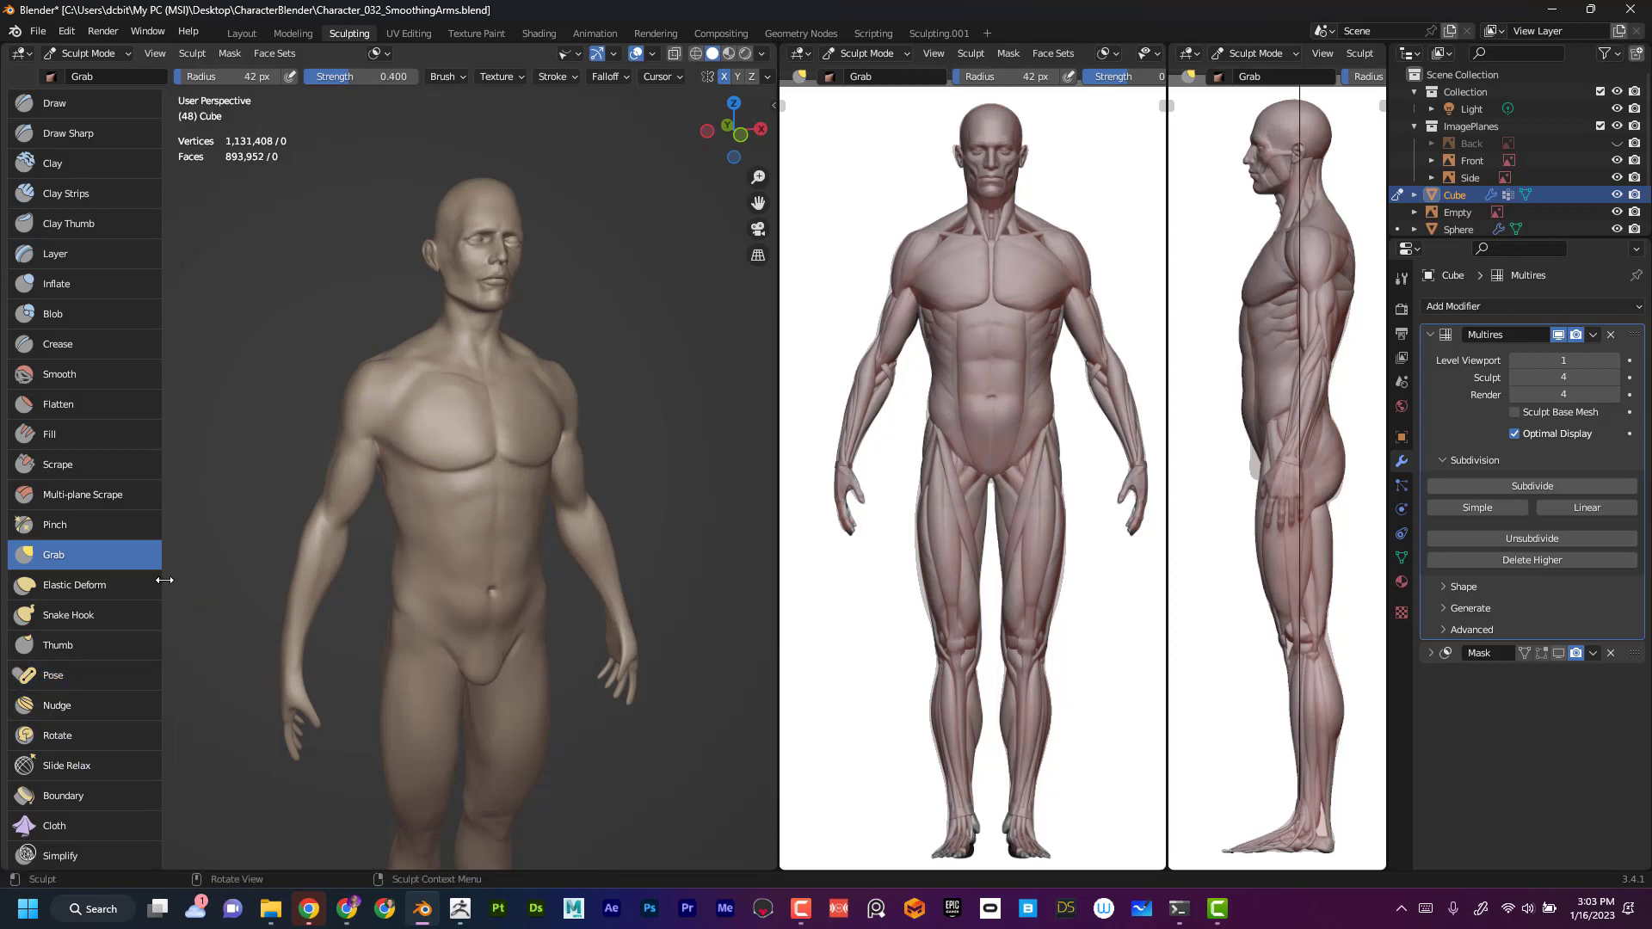
pyautogui.scroll(-6, 168, 516)
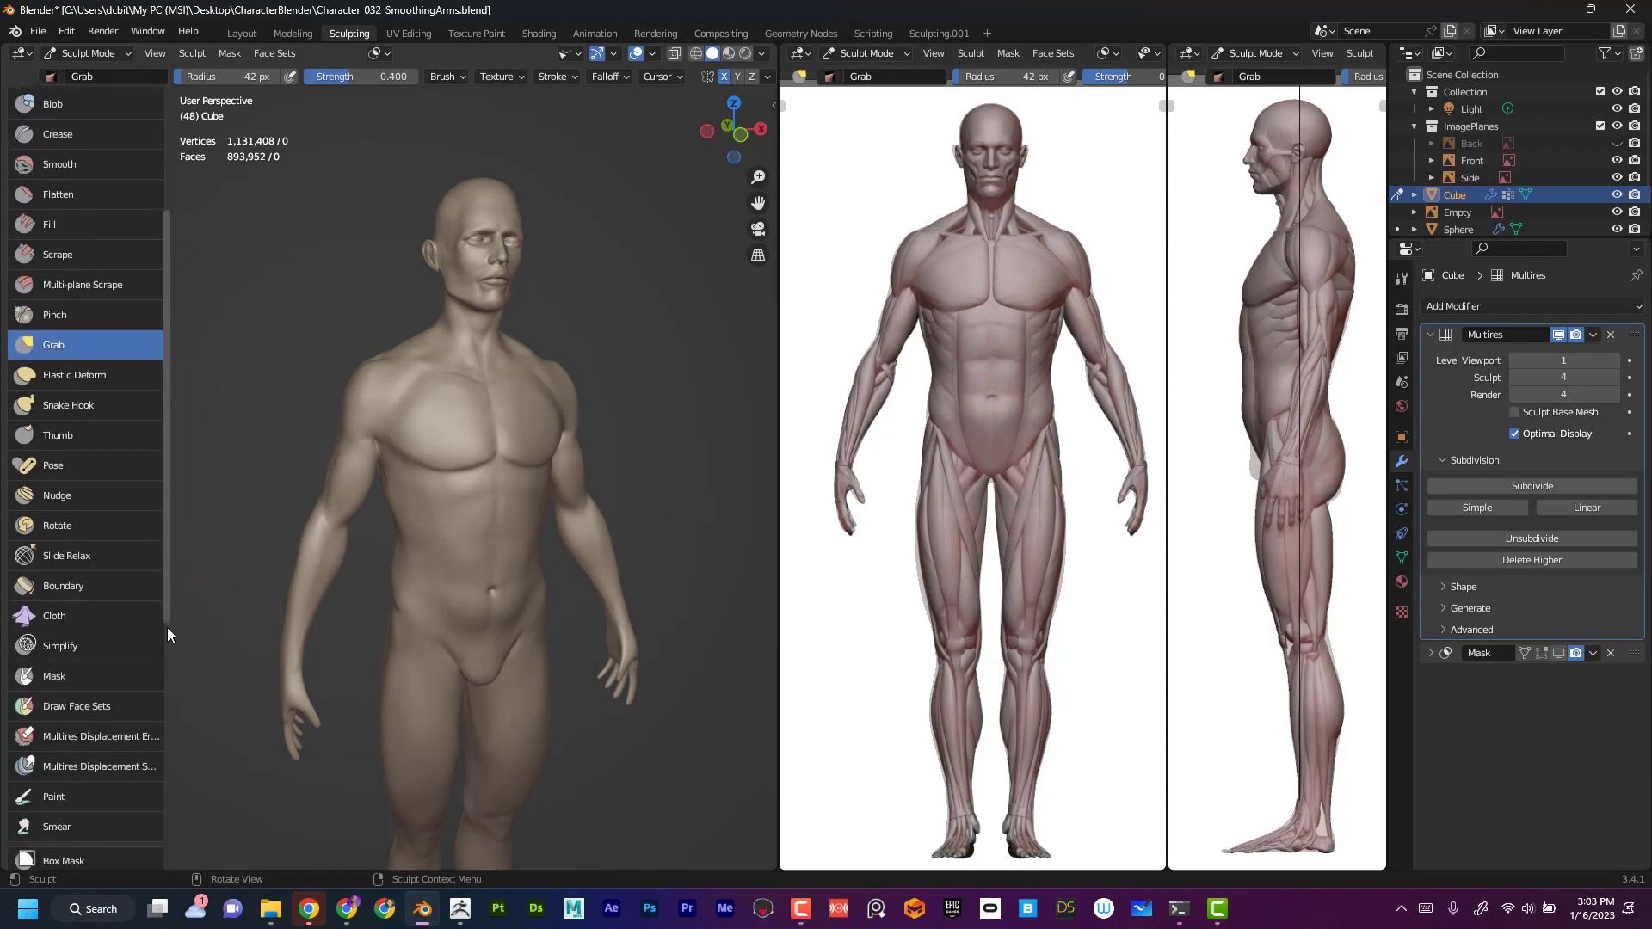
pyautogui.click(129, 664)
pyautogui.press('f')
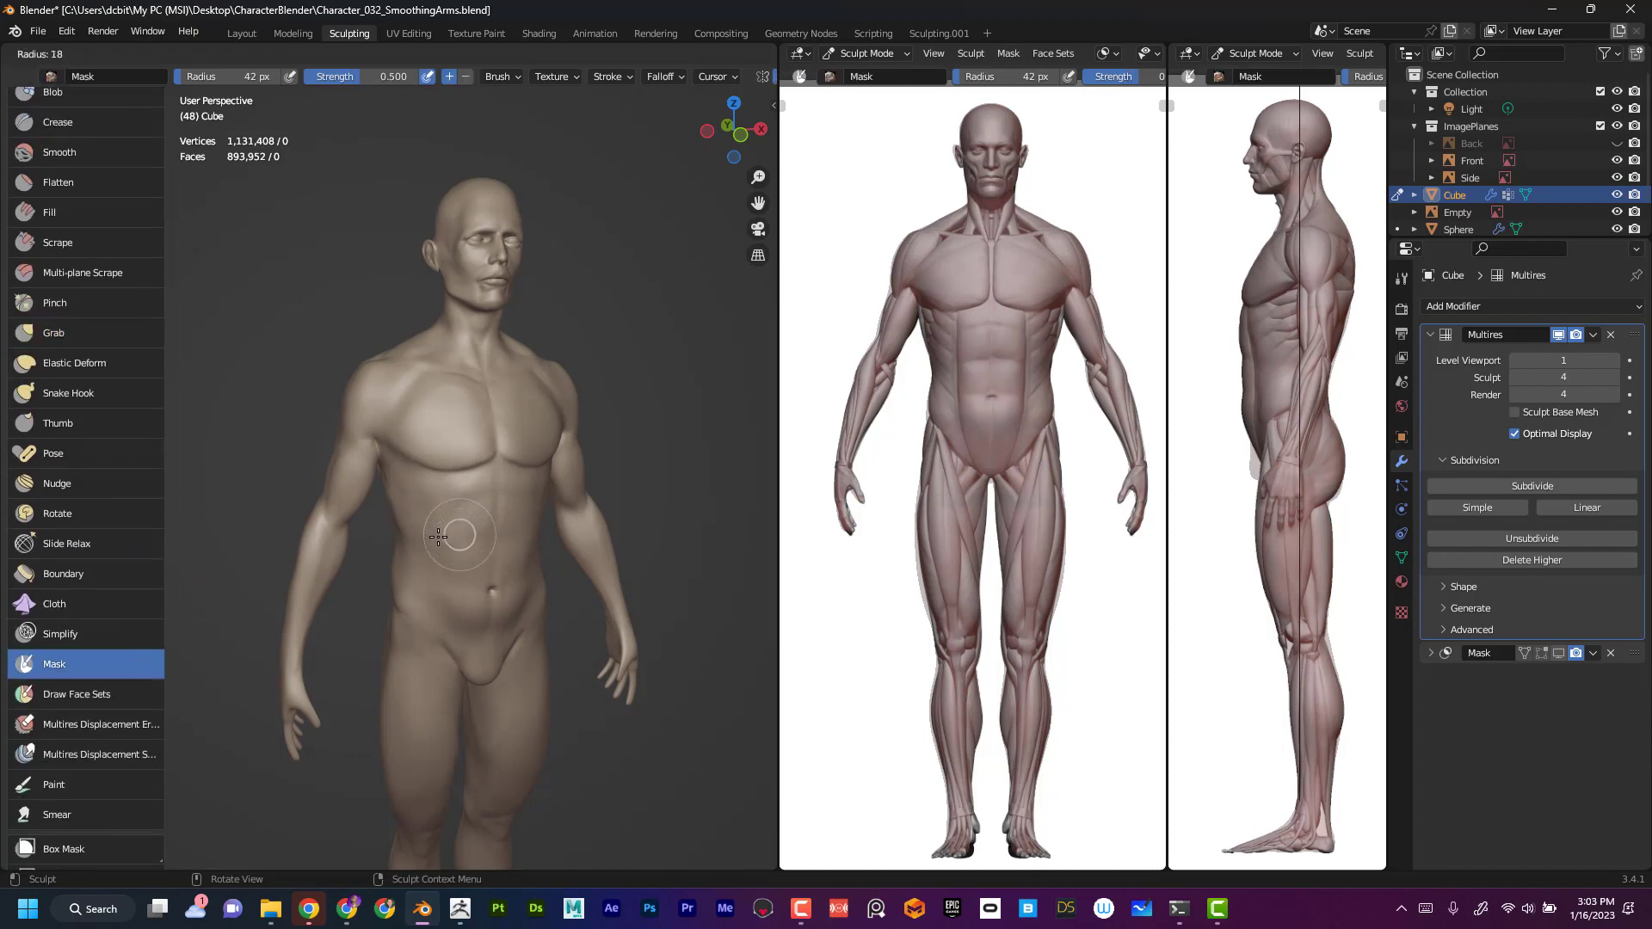
pyautogui.click(419, 526)
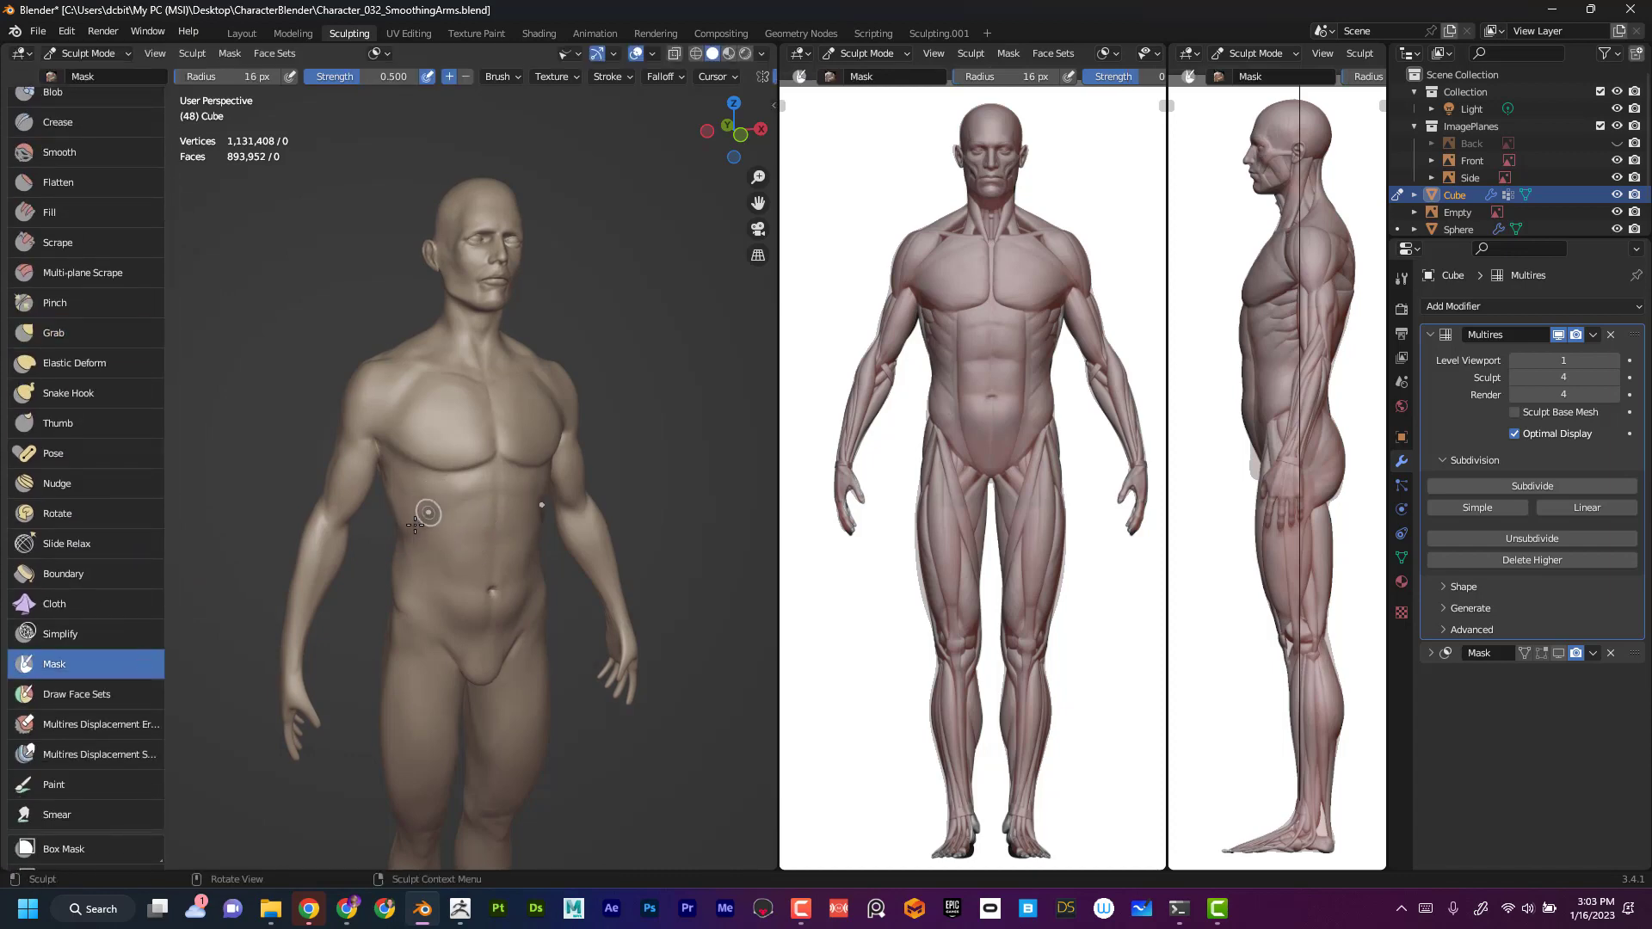
pyautogui.moveTo(415, 525); pyautogui.dragTo(502, 465)
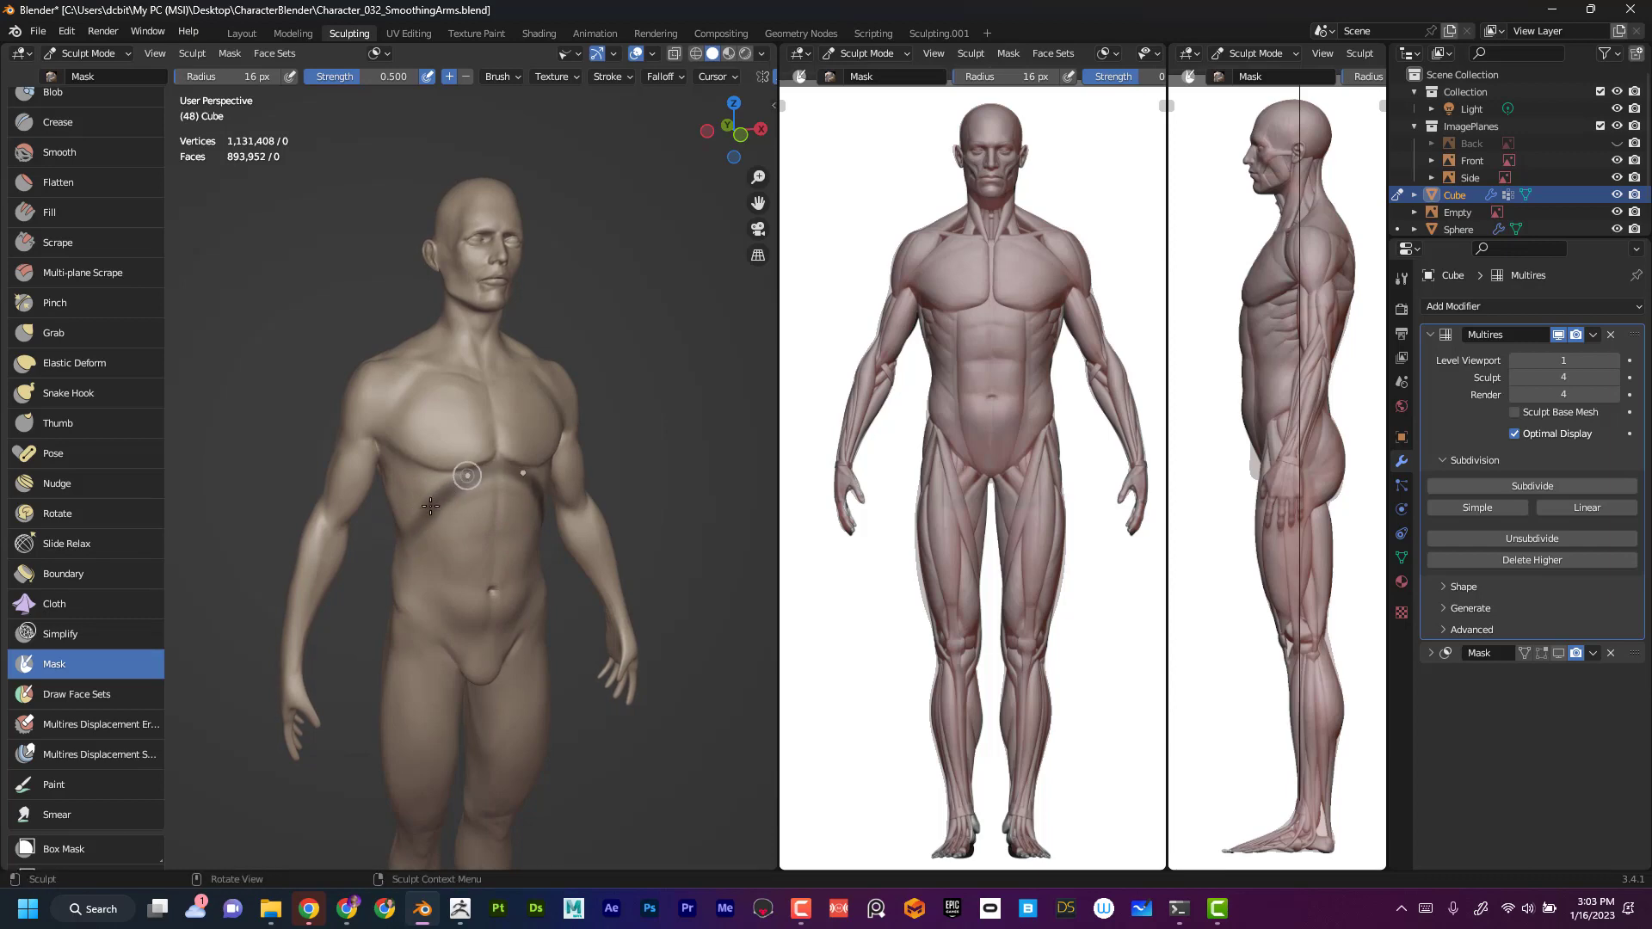
pyautogui.moveTo(392, 565)
pyautogui.mouseDown(button='middle')
pyautogui.moveTo(424, 601)
pyautogui.moveTo(394, 541)
pyautogui.mouseUp(button='middle')
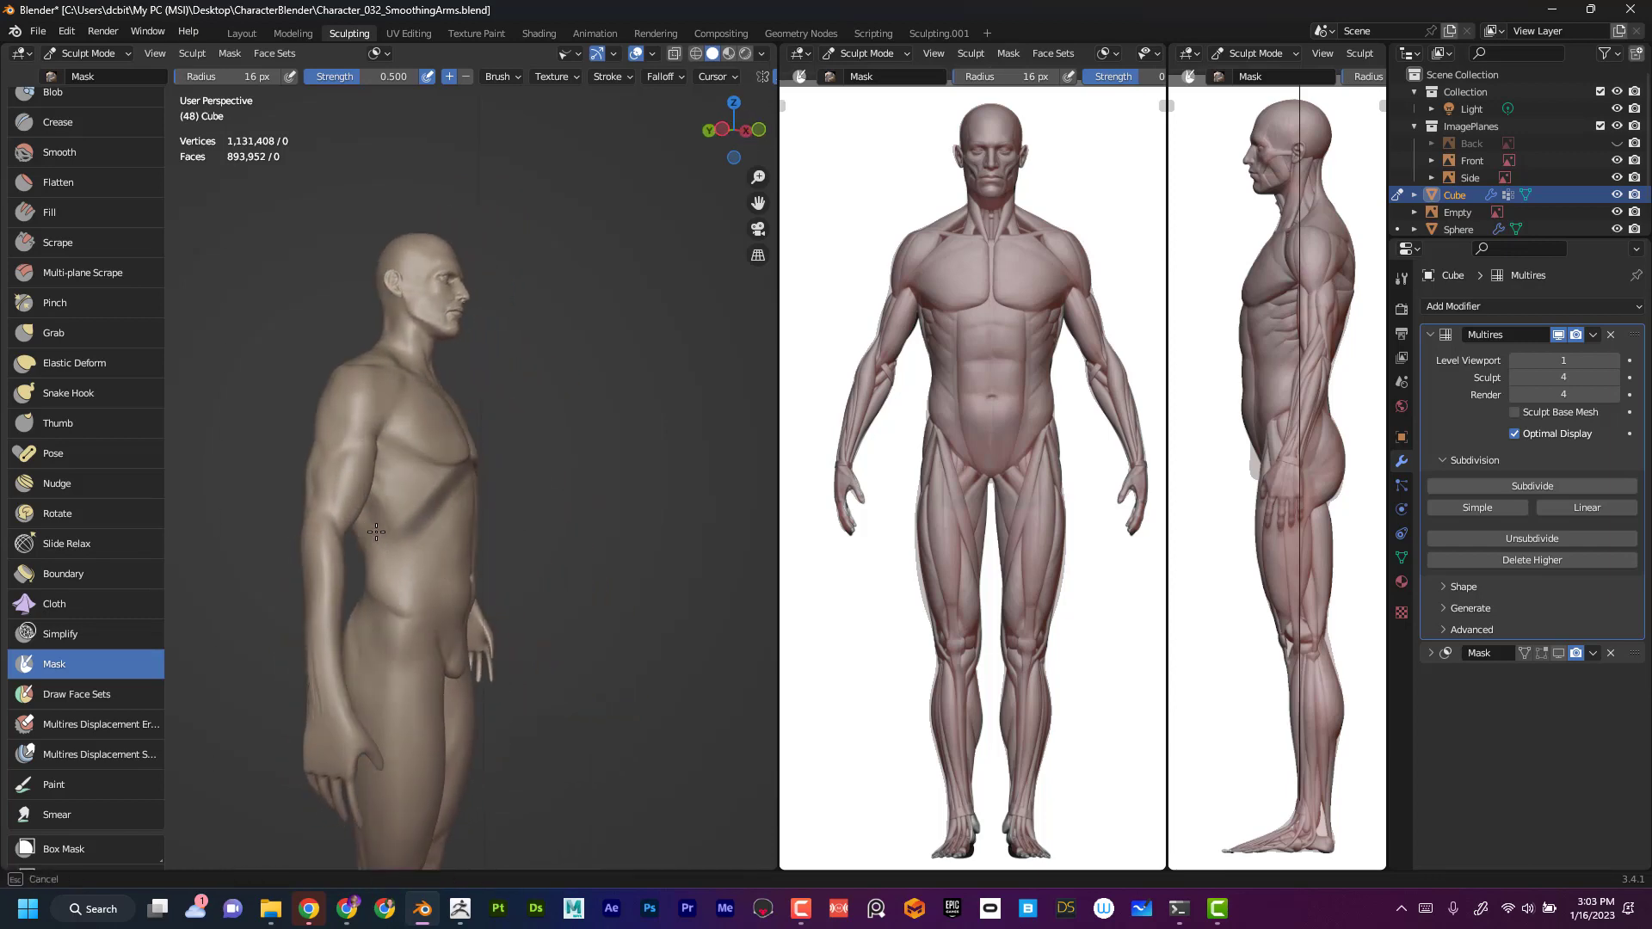
pyautogui.moveTo(376, 534); pyautogui.dragTo(364, 530)
pyautogui.moveTo(510, 517)
pyautogui.mouseDown(button='middle')
pyautogui.moveTo(538, 483)
pyautogui.moveTo(487, 476)
pyautogui.mouseUp(button='middle')
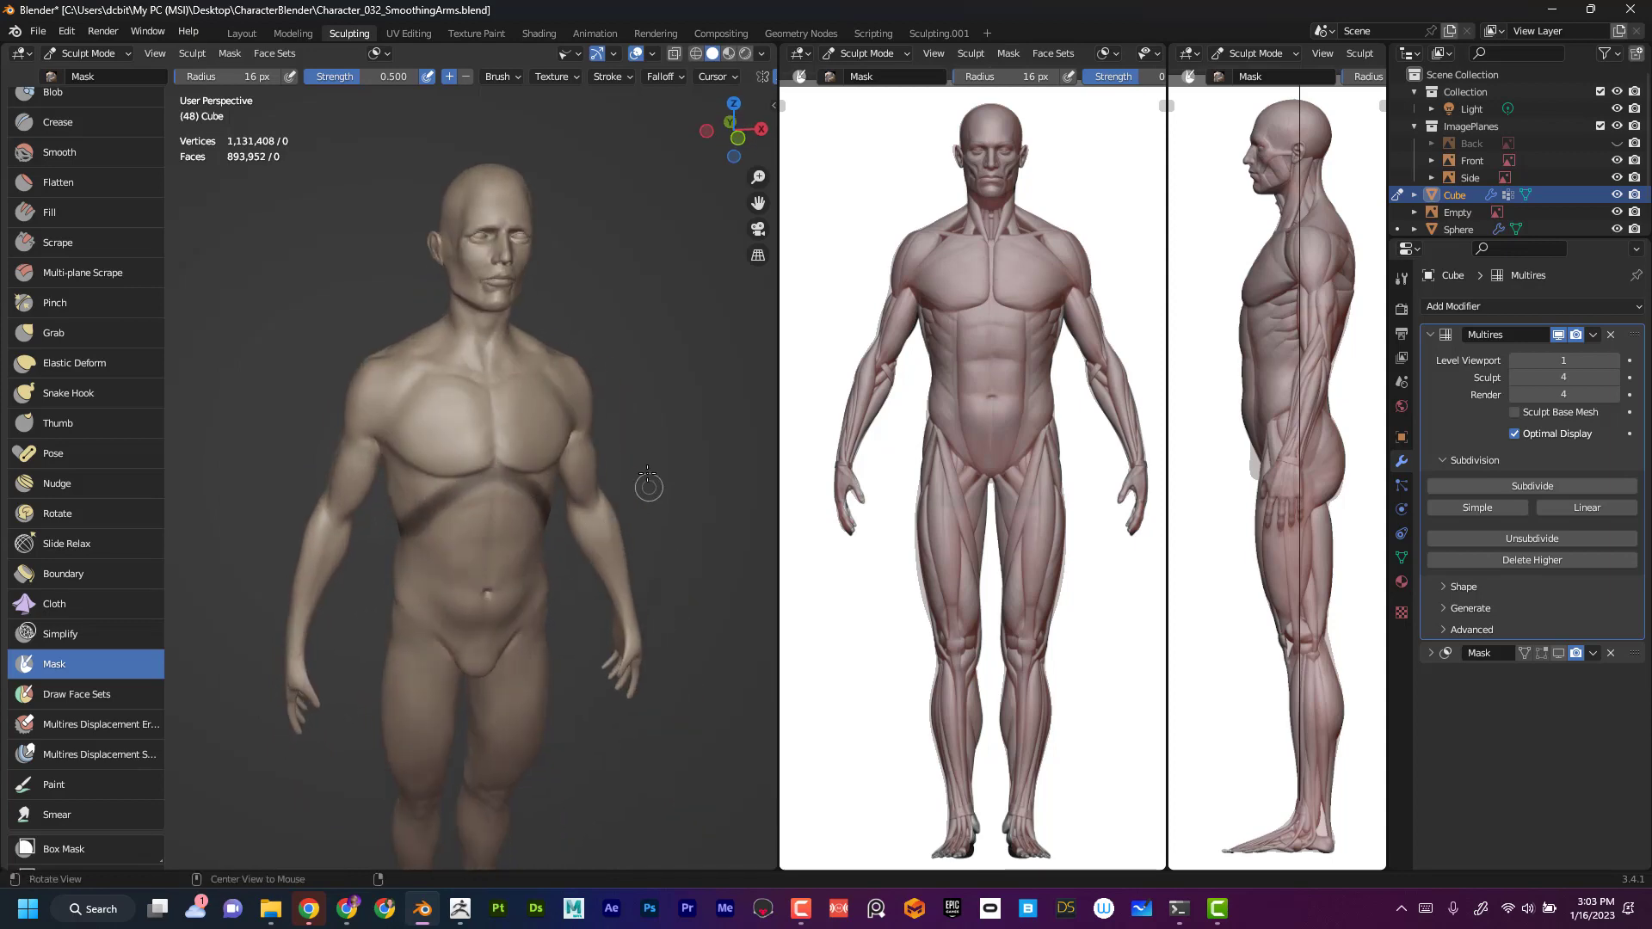
pyautogui.moveTo(648, 473); pyautogui.dragTo(526, 460, button='middle')
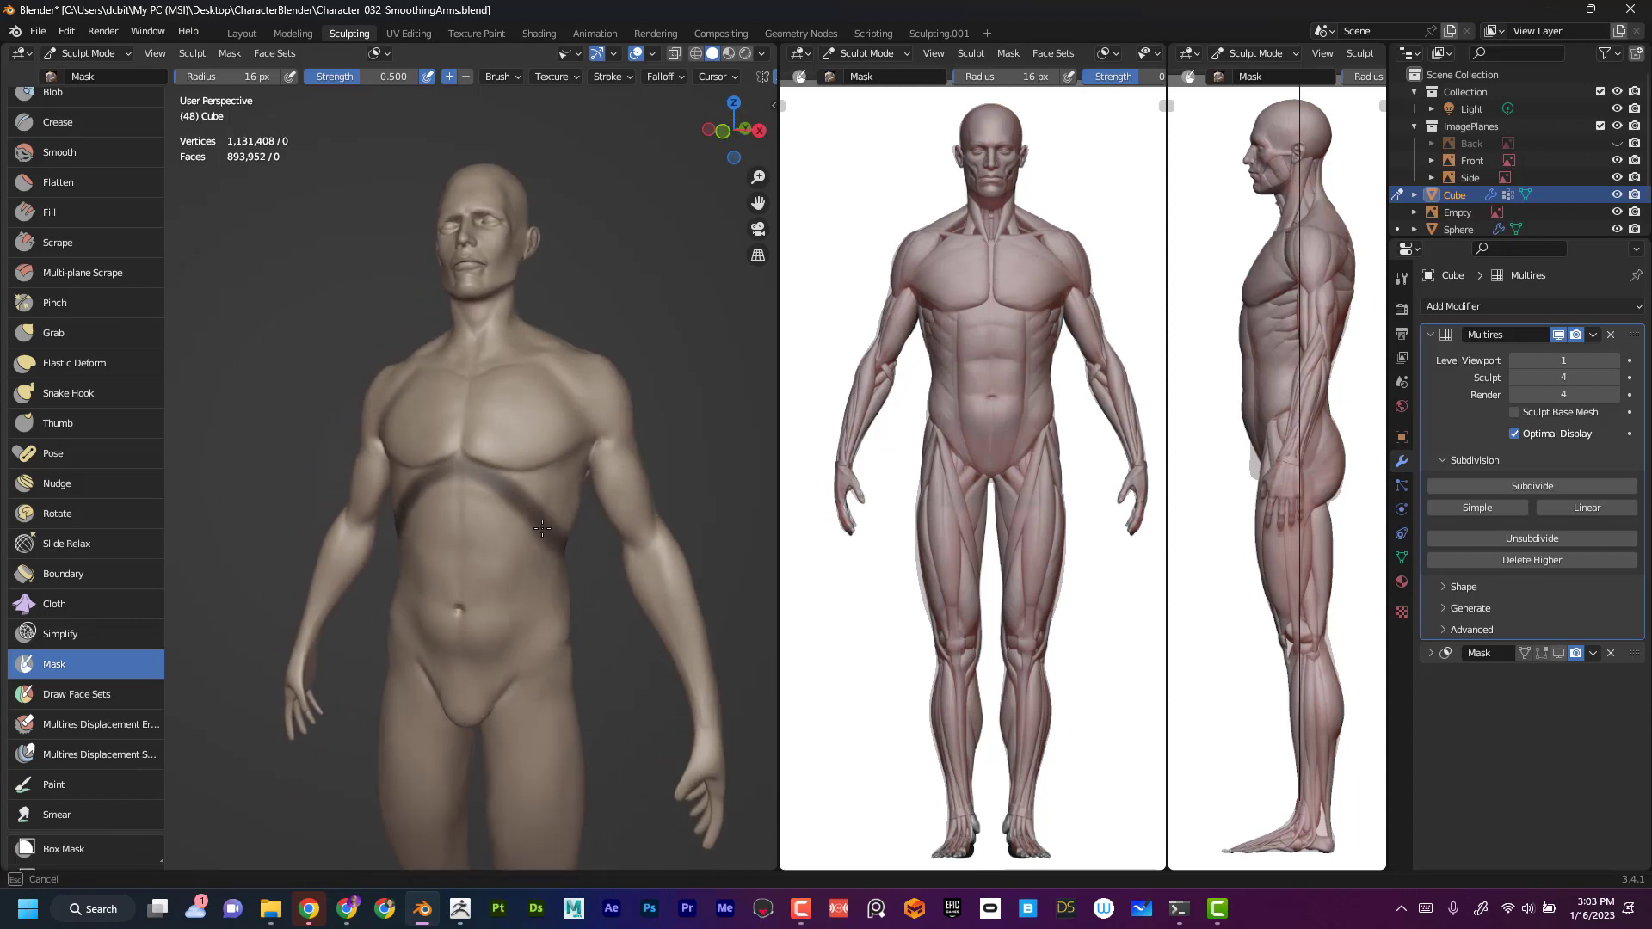
pyautogui.moveTo(621, 621)
pyautogui.mouseDown(button='middle')
pyautogui.moveTo(548, 564)
pyautogui.moveTo(568, 559)
pyautogui.moveTo(543, 521)
pyautogui.mouseUp(button='middle')
# - Extend the mask over the ribs up to the chest at a 24 px radius, and invert the mask
pyautogui.press('f')
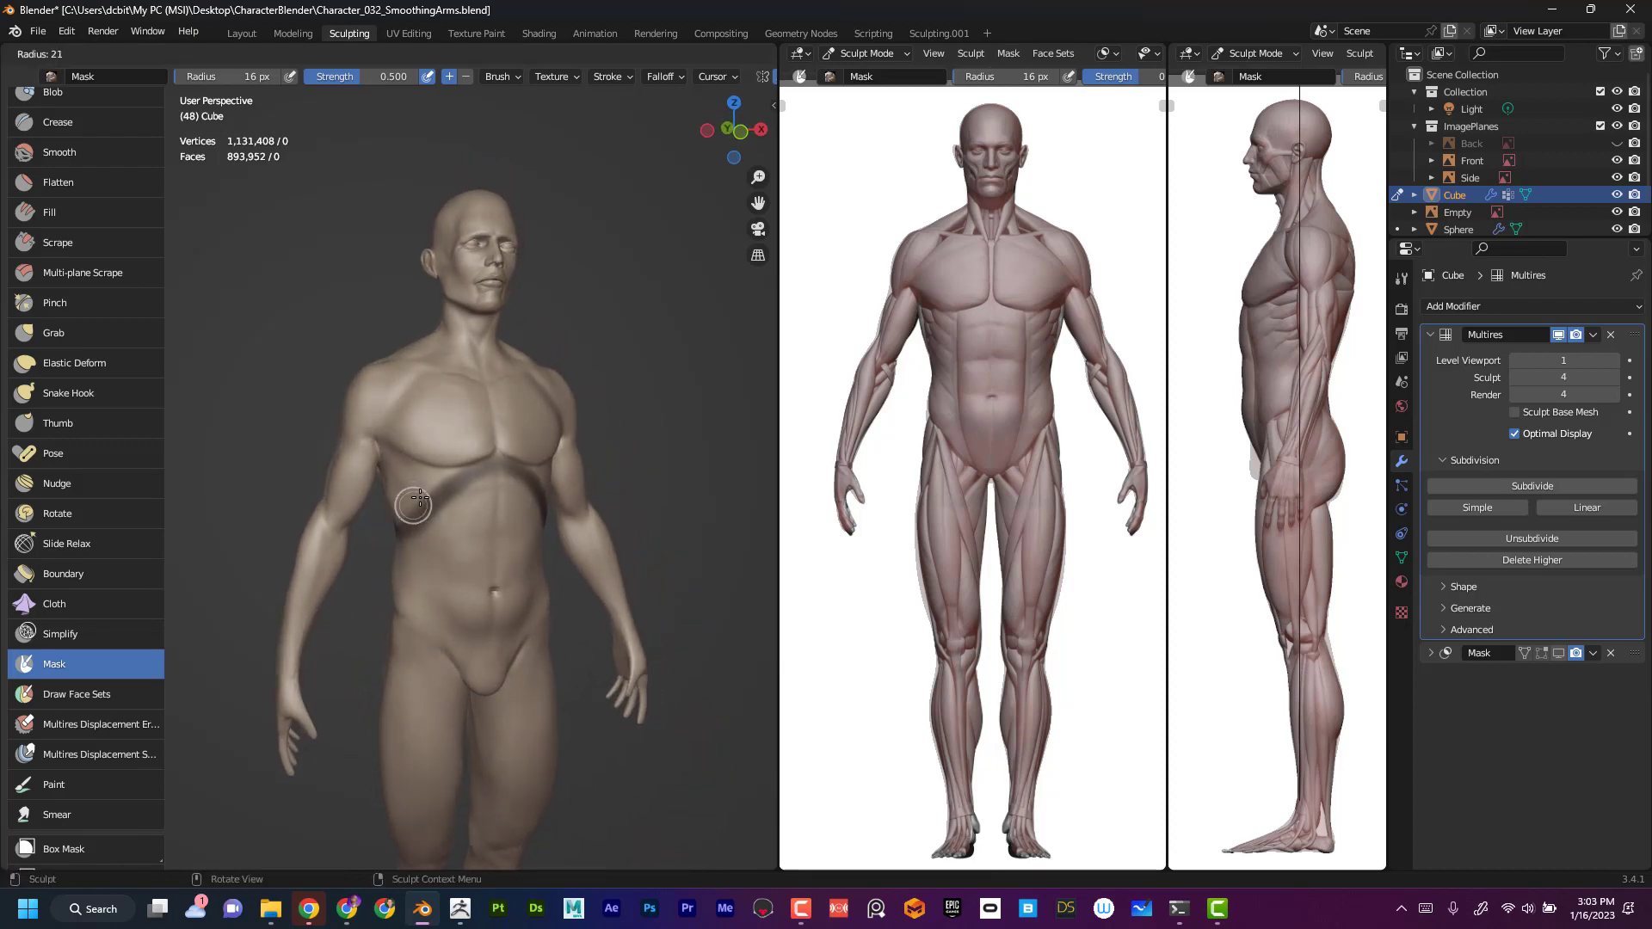
pyautogui.click(420, 496)
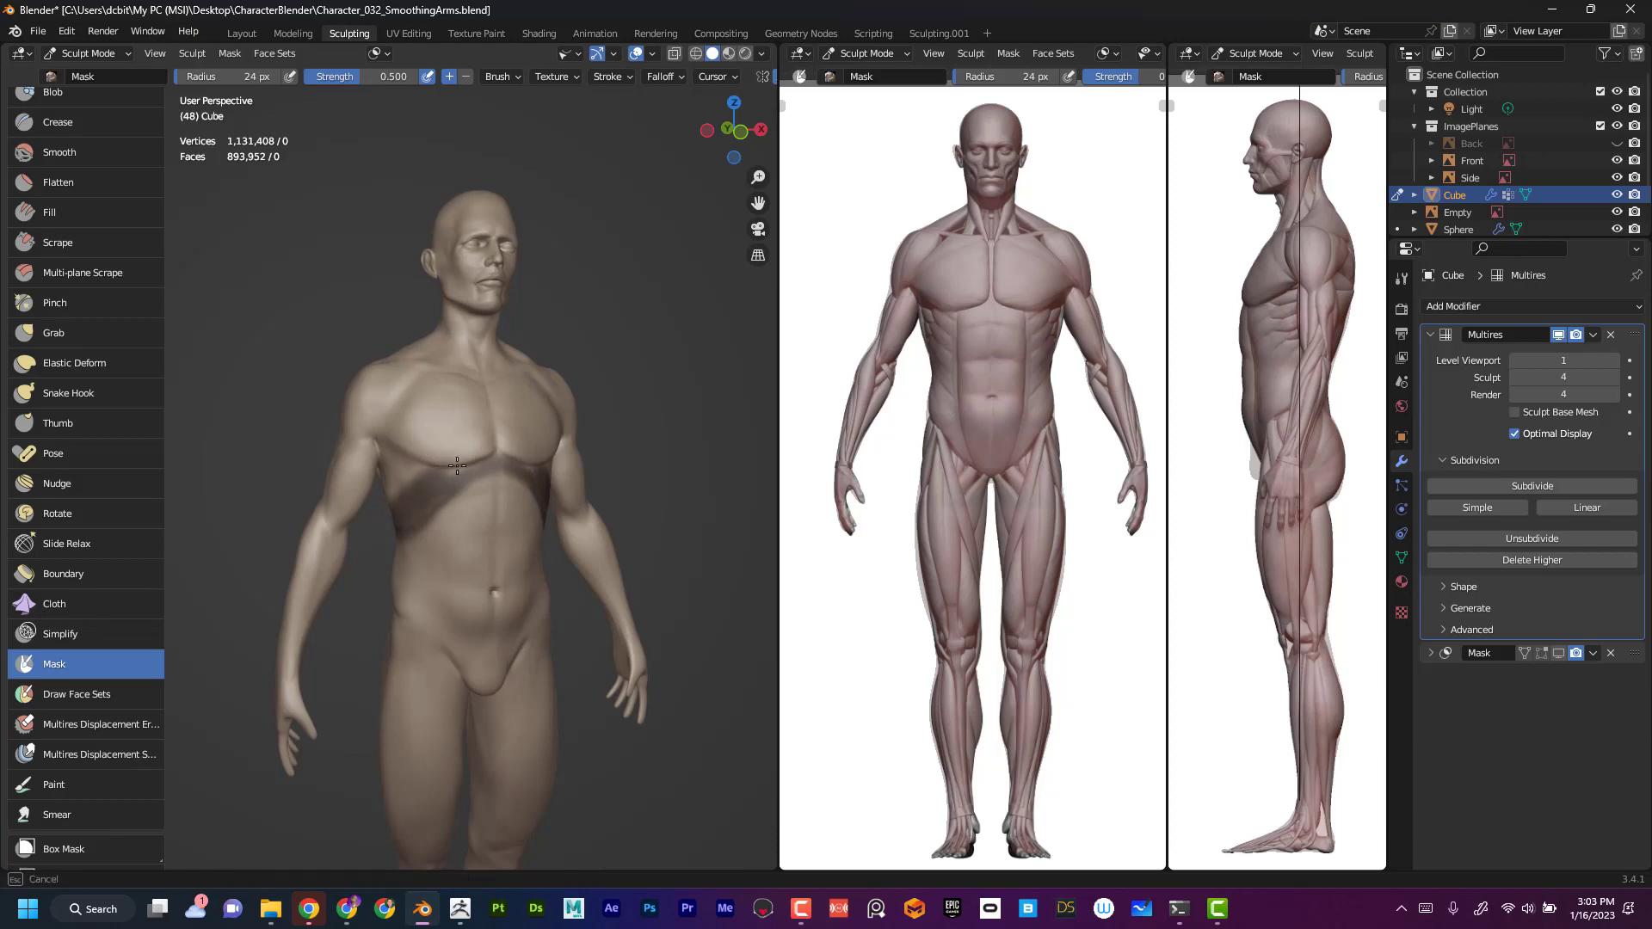
pyautogui.moveTo(424, 467); pyautogui.dragTo(398, 499, button='middle')
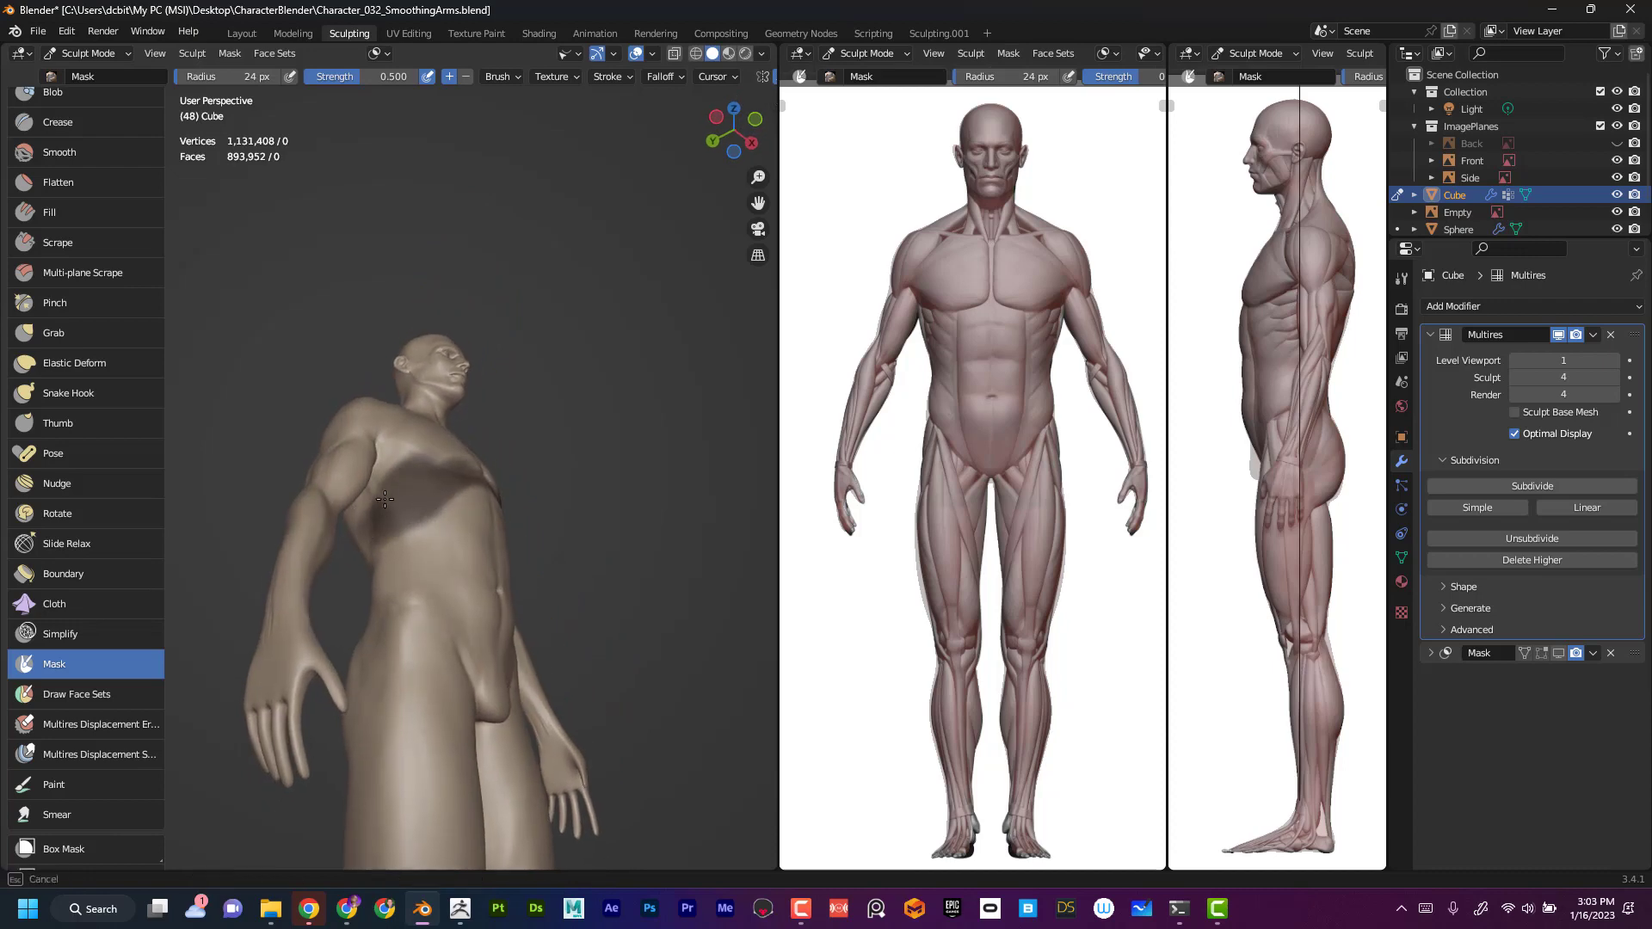
pyautogui.moveTo(608, 460)
pyautogui.mouseDown(button='middle')
pyautogui.moveTo(490, 479)
pyautogui.moveTo(574, 475)
pyautogui.mouseUp(button='middle')
pyautogui.moveTo(699, 440); pyautogui.dragTo(694, 433, button='middle')
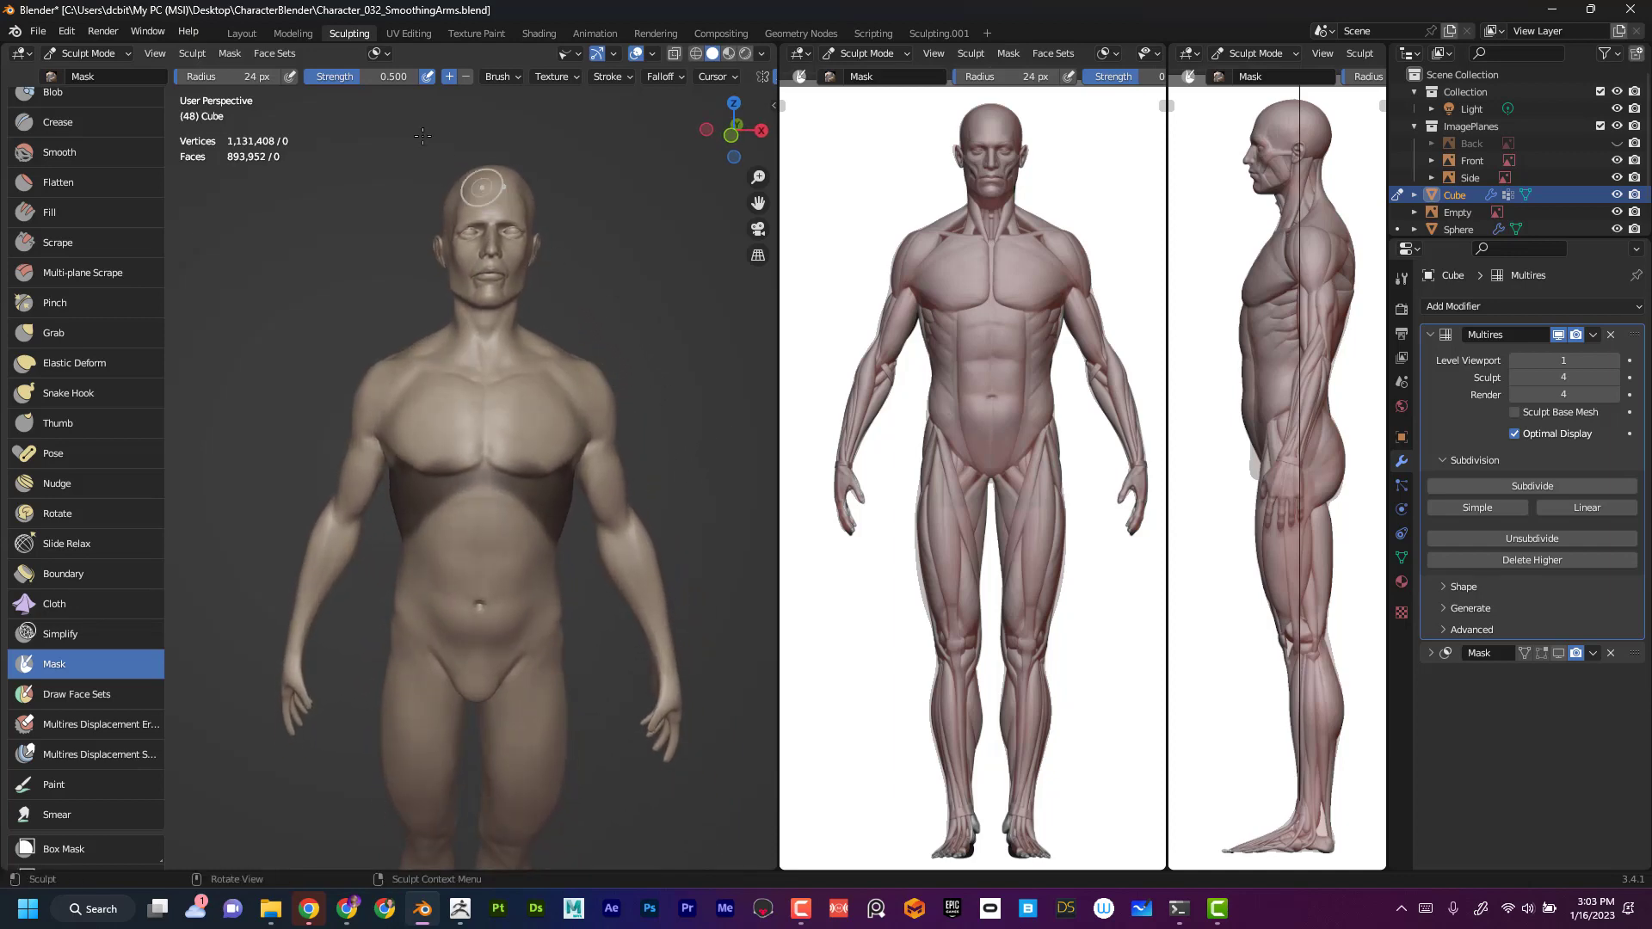
pyautogui.click(231, 55)
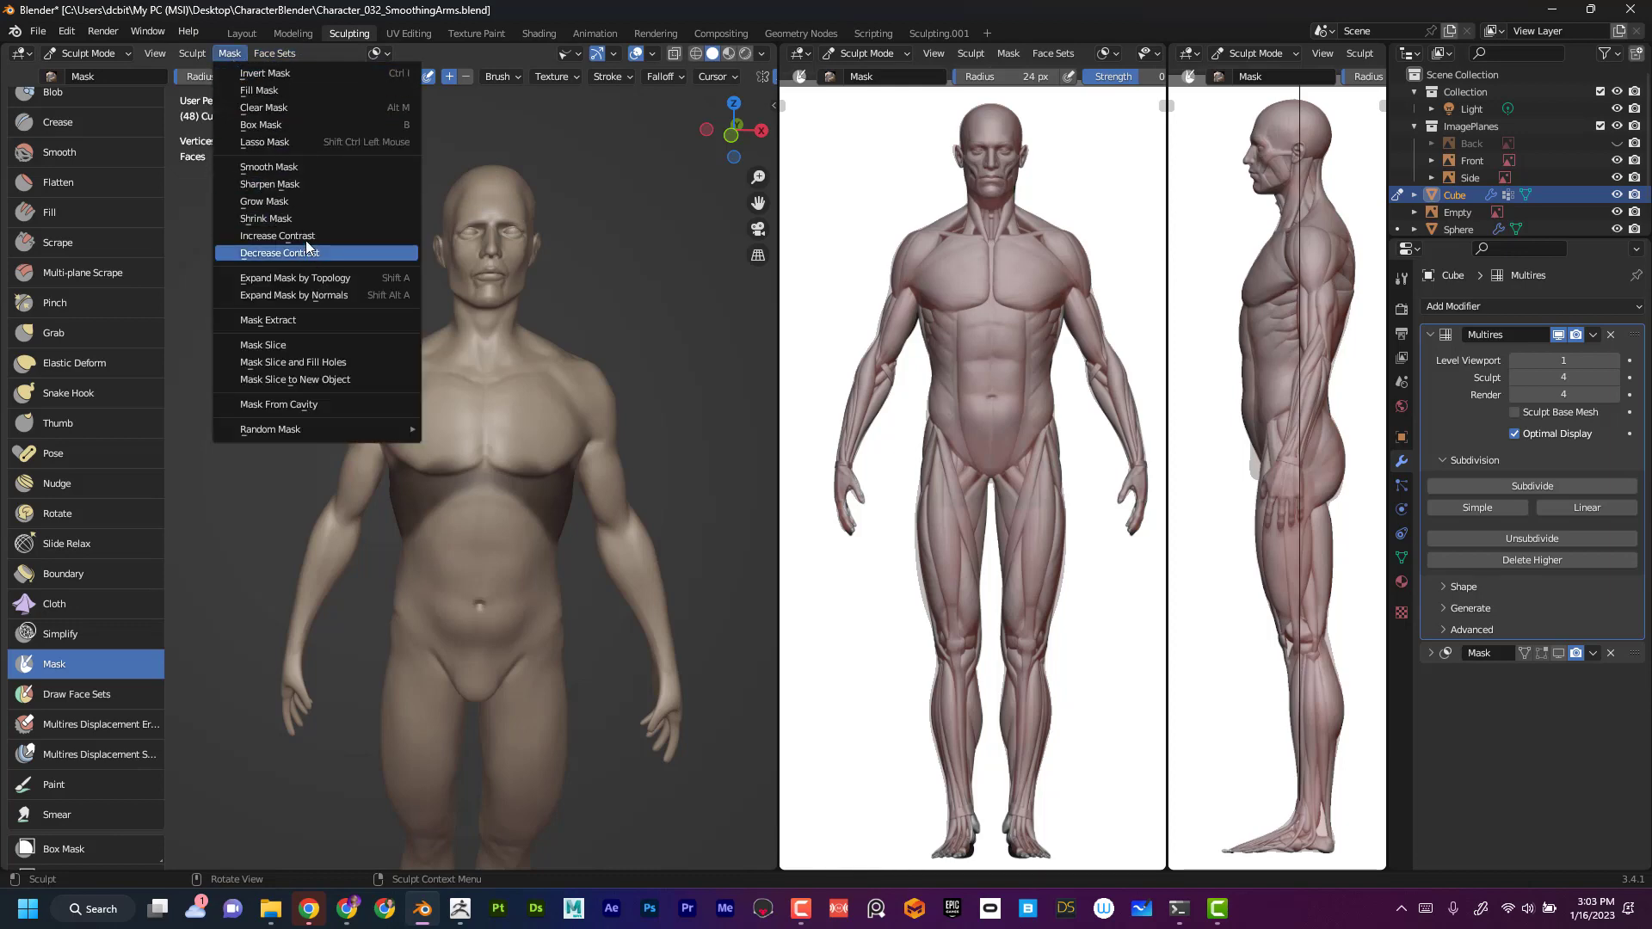
pyautogui.click(381, 80)
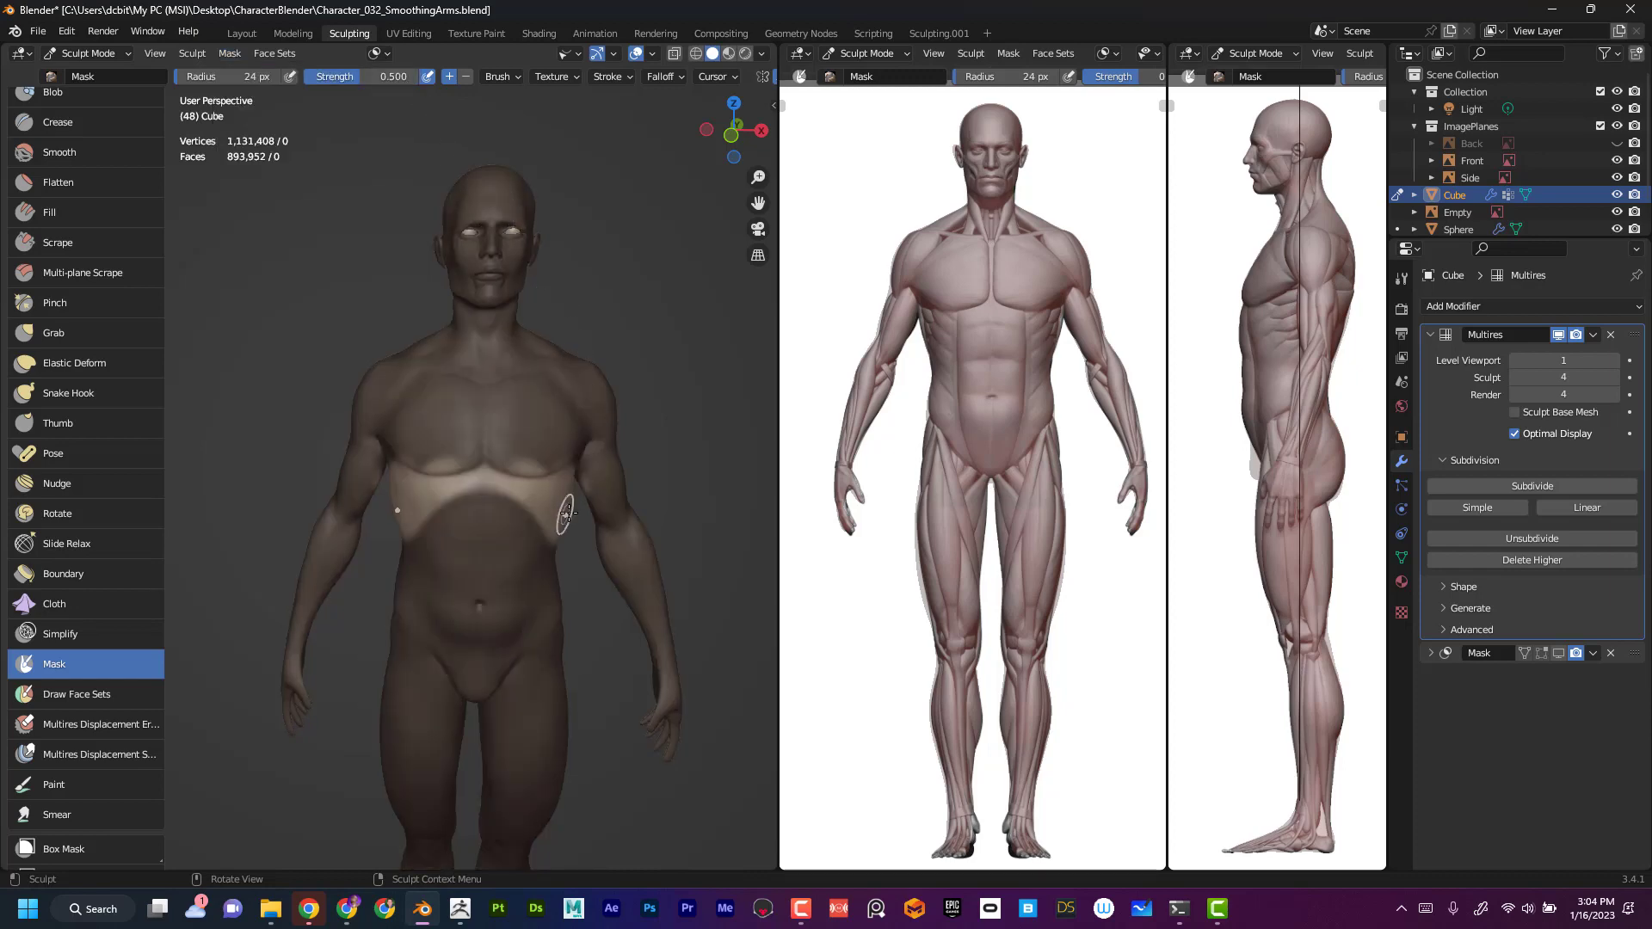
# - Nudge the unmasked ribs below the chest using Grab at a 50 px radius, and clear the mask
pyautogui.click(111, 333)
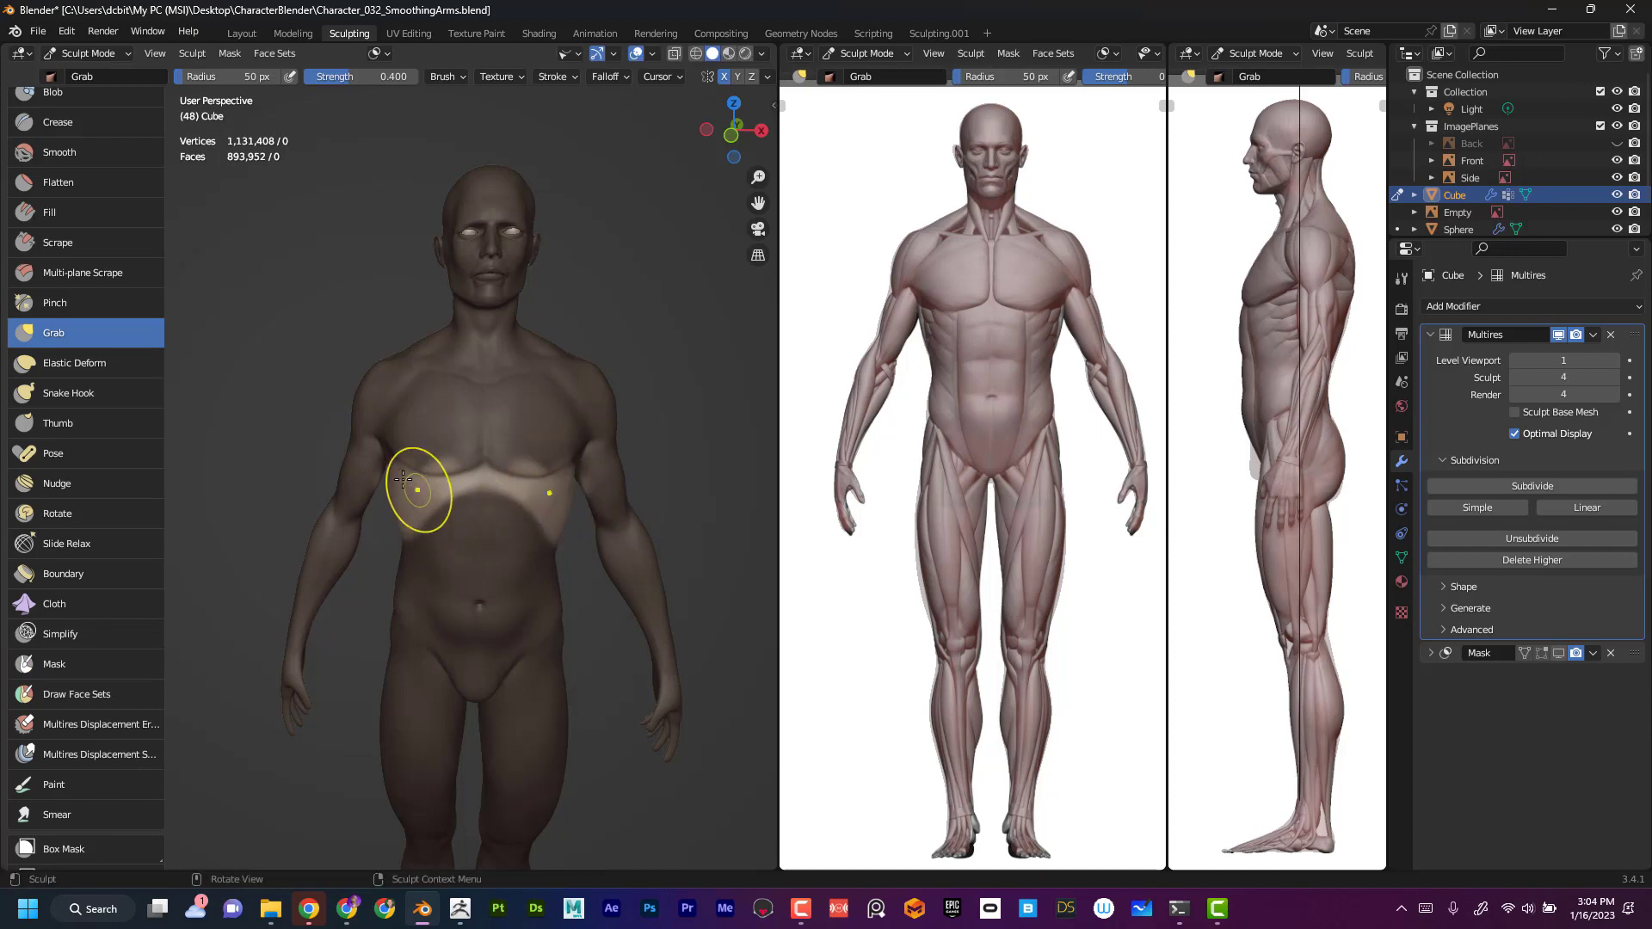
pyautogui.moveTo(393, 474); pyautogui.dragTo(399, 473)
pyautogui.moveTo(395, 472); pyautogui.dragTo(400, 472)
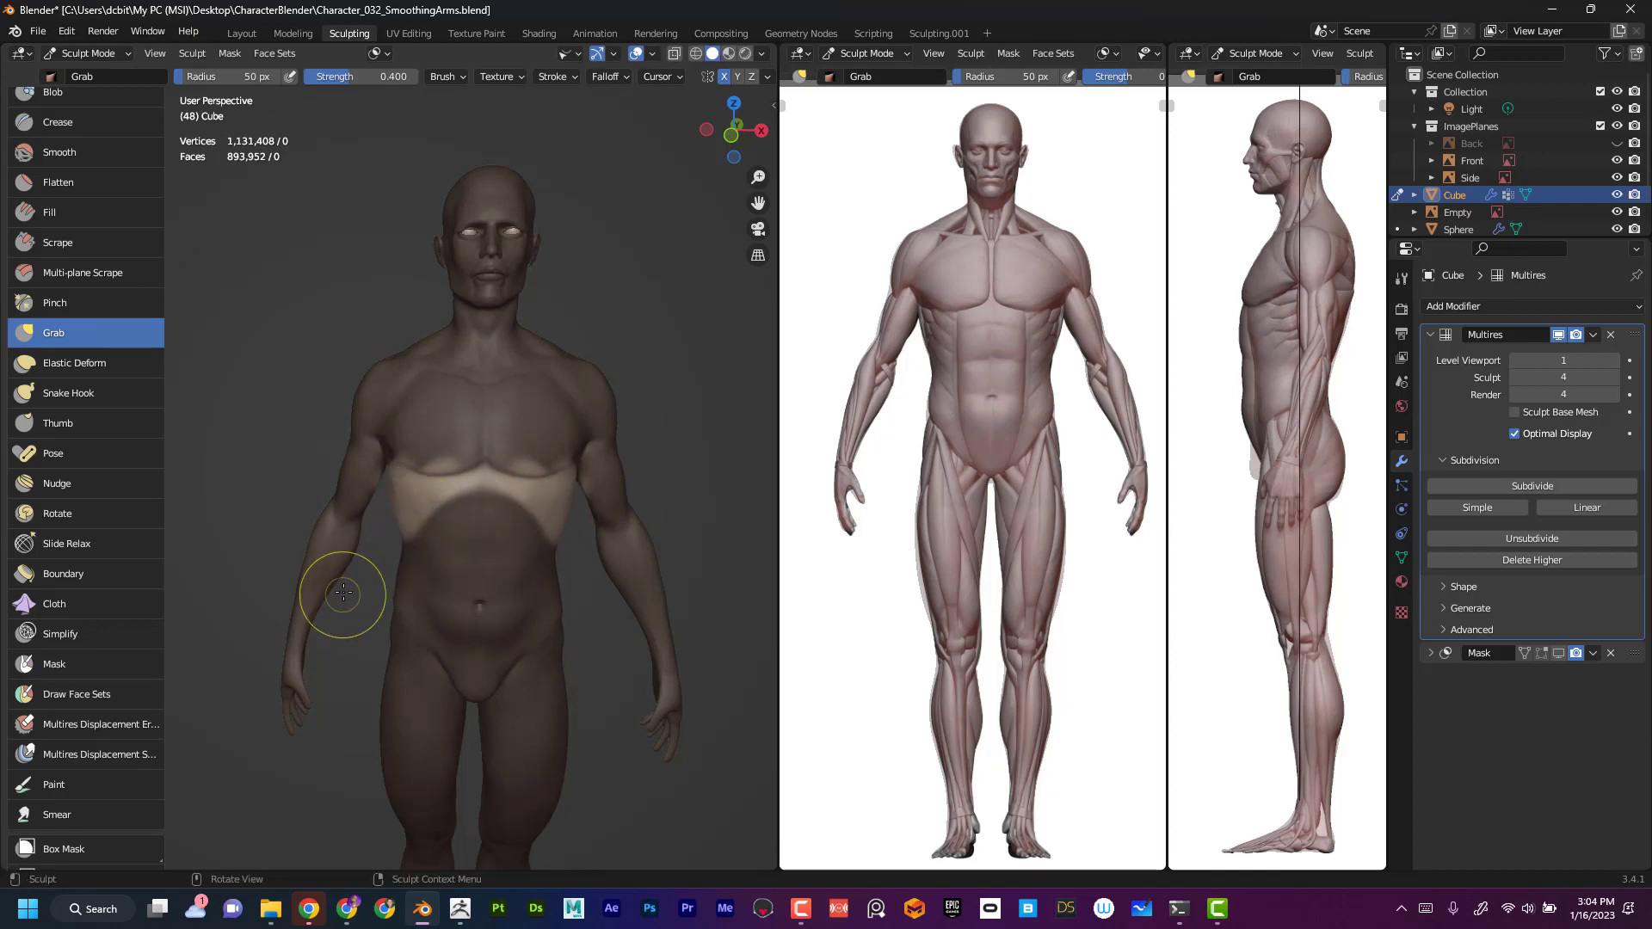
pyautogui.moveTo(627, 634); pyautogui.dragTo(541, 496, button='middle')
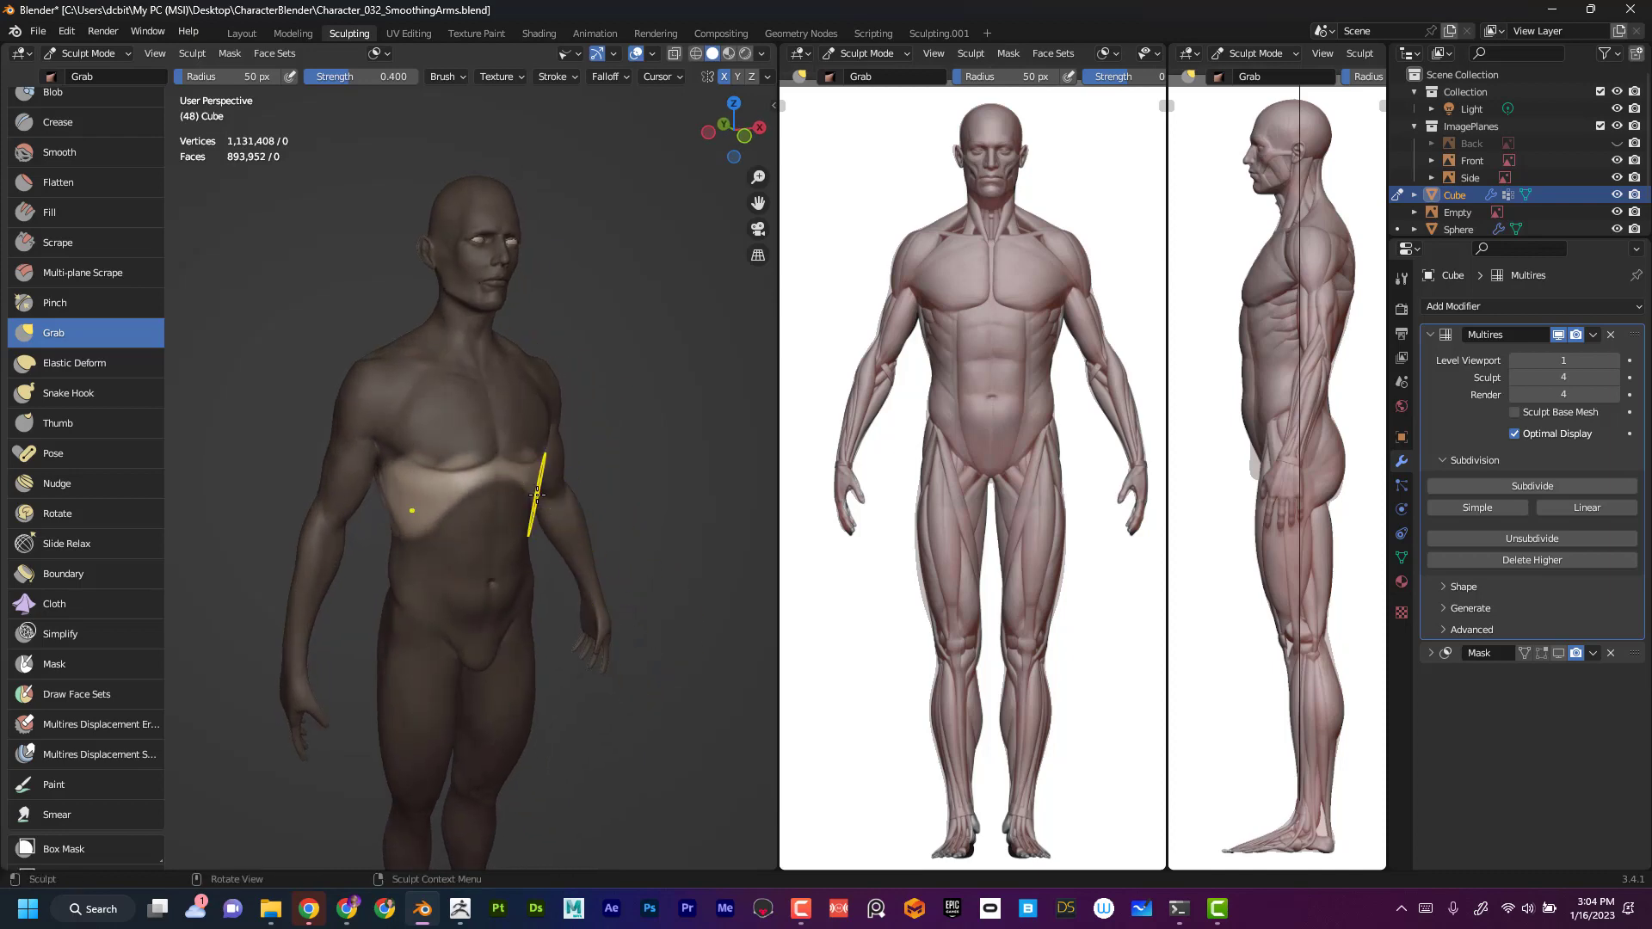
pyautogui.moveTo(657, 450); pyautogui.dragTo(590, 487, button='middle')
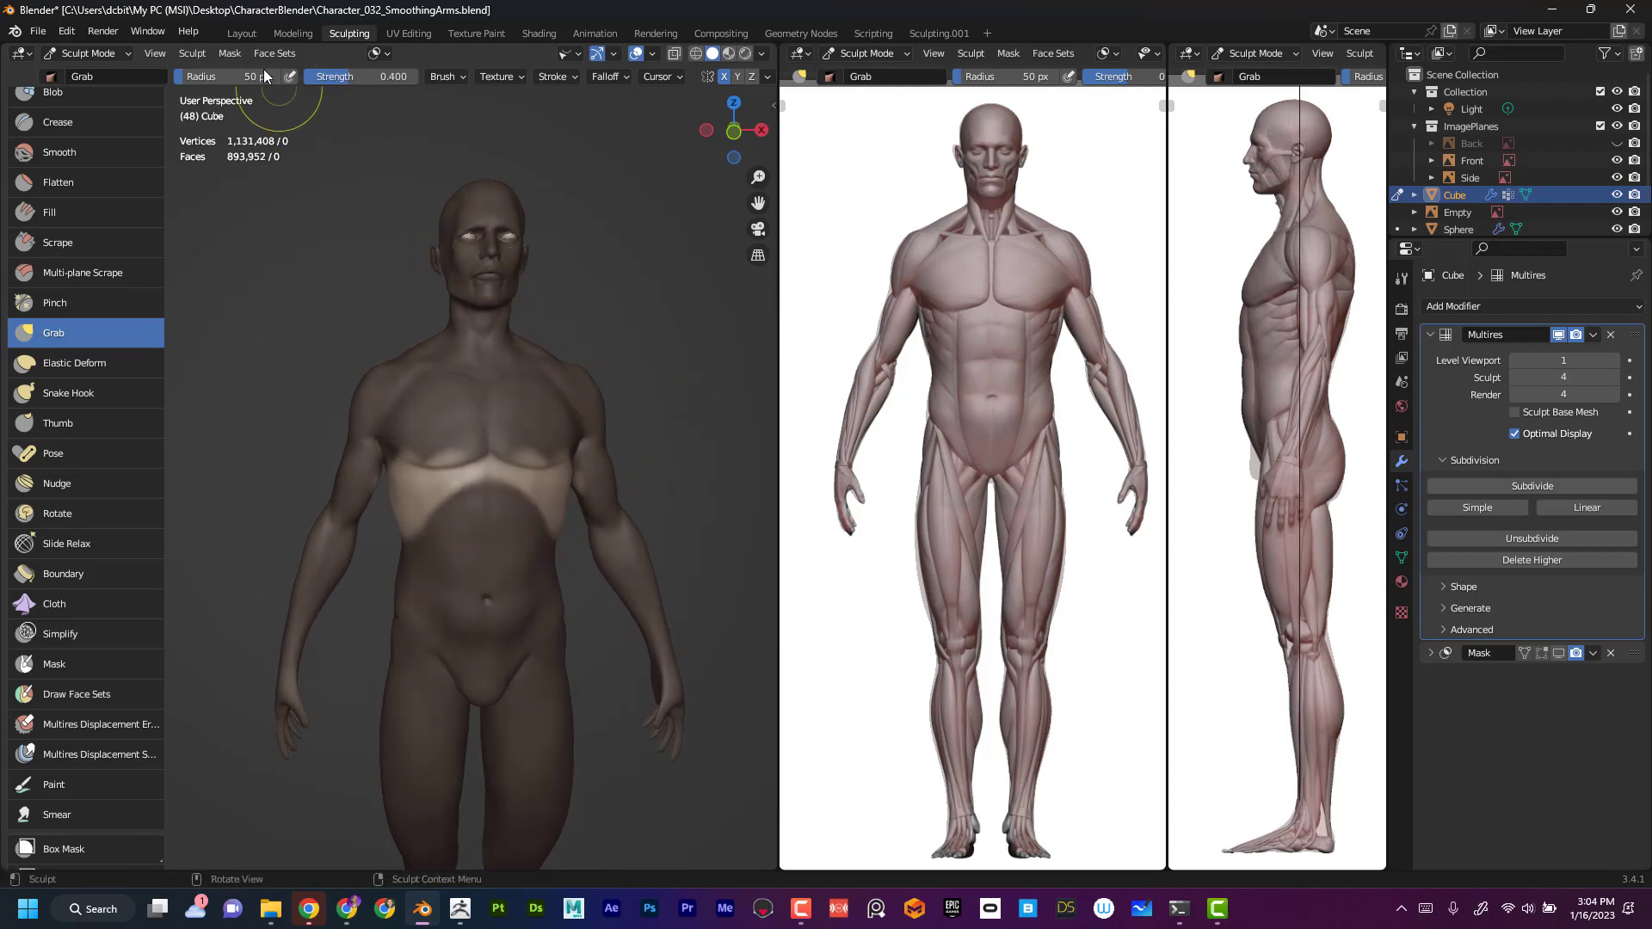
pyautogui.click(227, 57)
pyautogui.click(268, 108)
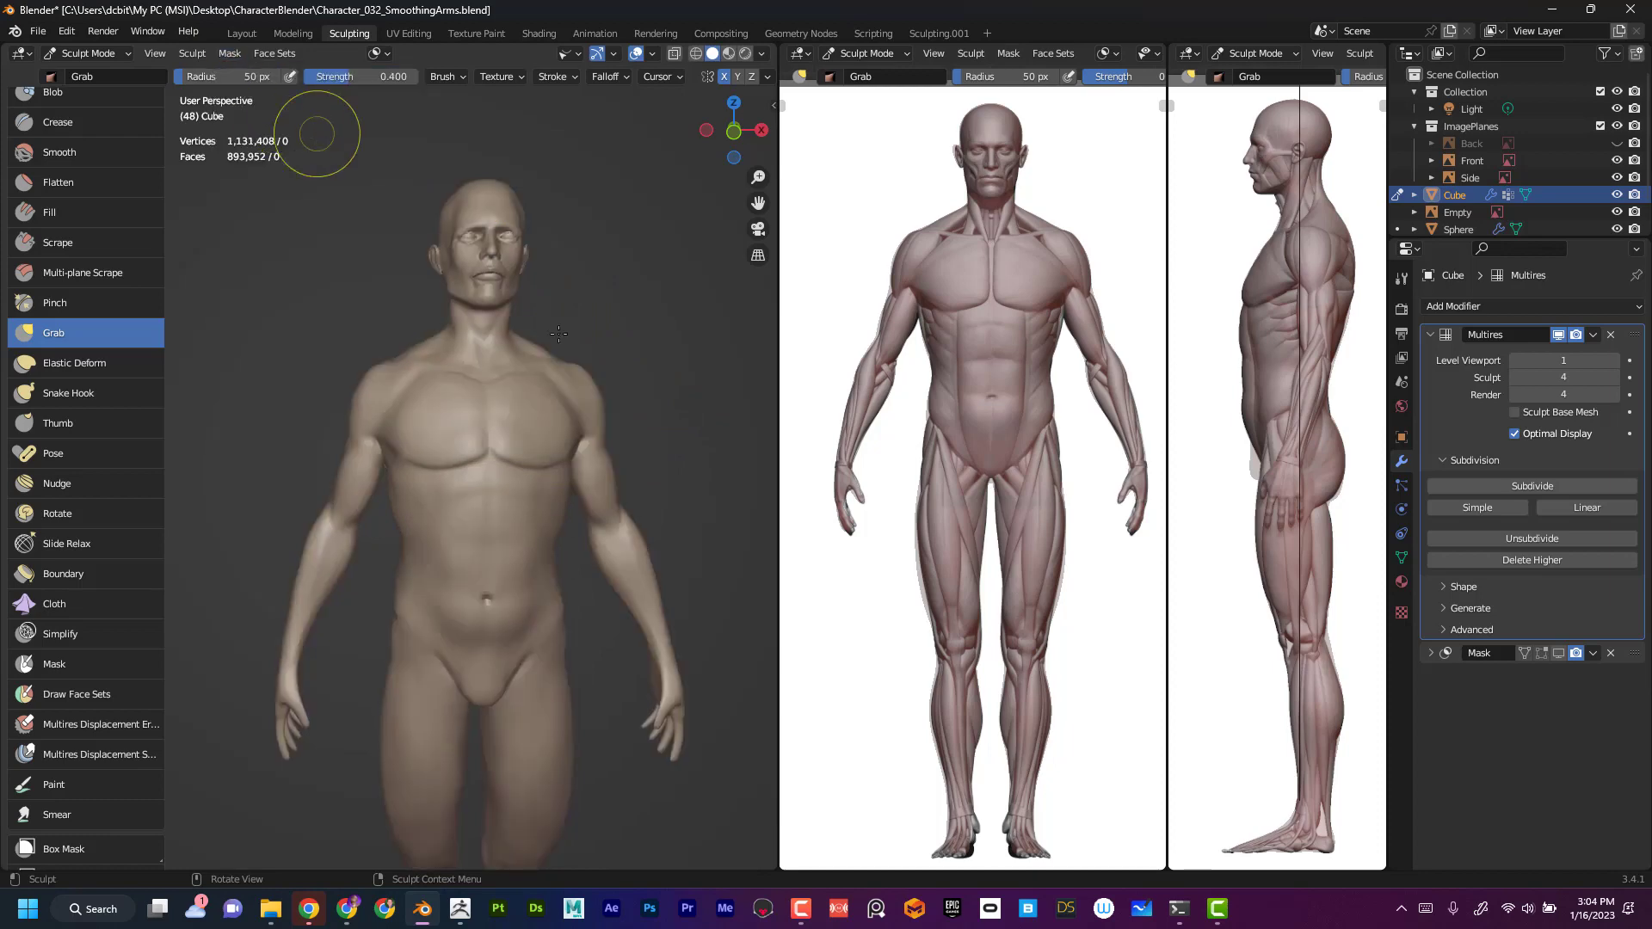
# - Adjust the side of the torso below the armpit using Grab at a 32 px radius
pyautogui.moveTo(704, 454); pyautogui.dragTo(696, 483, button='middle')
pyautogui.moveTo(696, 484)
pyautogui.keyDown('ctrl'); pyautogui.keyDown('alt'); pyautogui.mouseDown()
pyautogui.moveTo(658, 514)
pyautogui.moveTo(668, 489)
pyautogui.mouseUp(); pyautogui.keyUp('alt'); pyautogui.keyUp('ctrl')
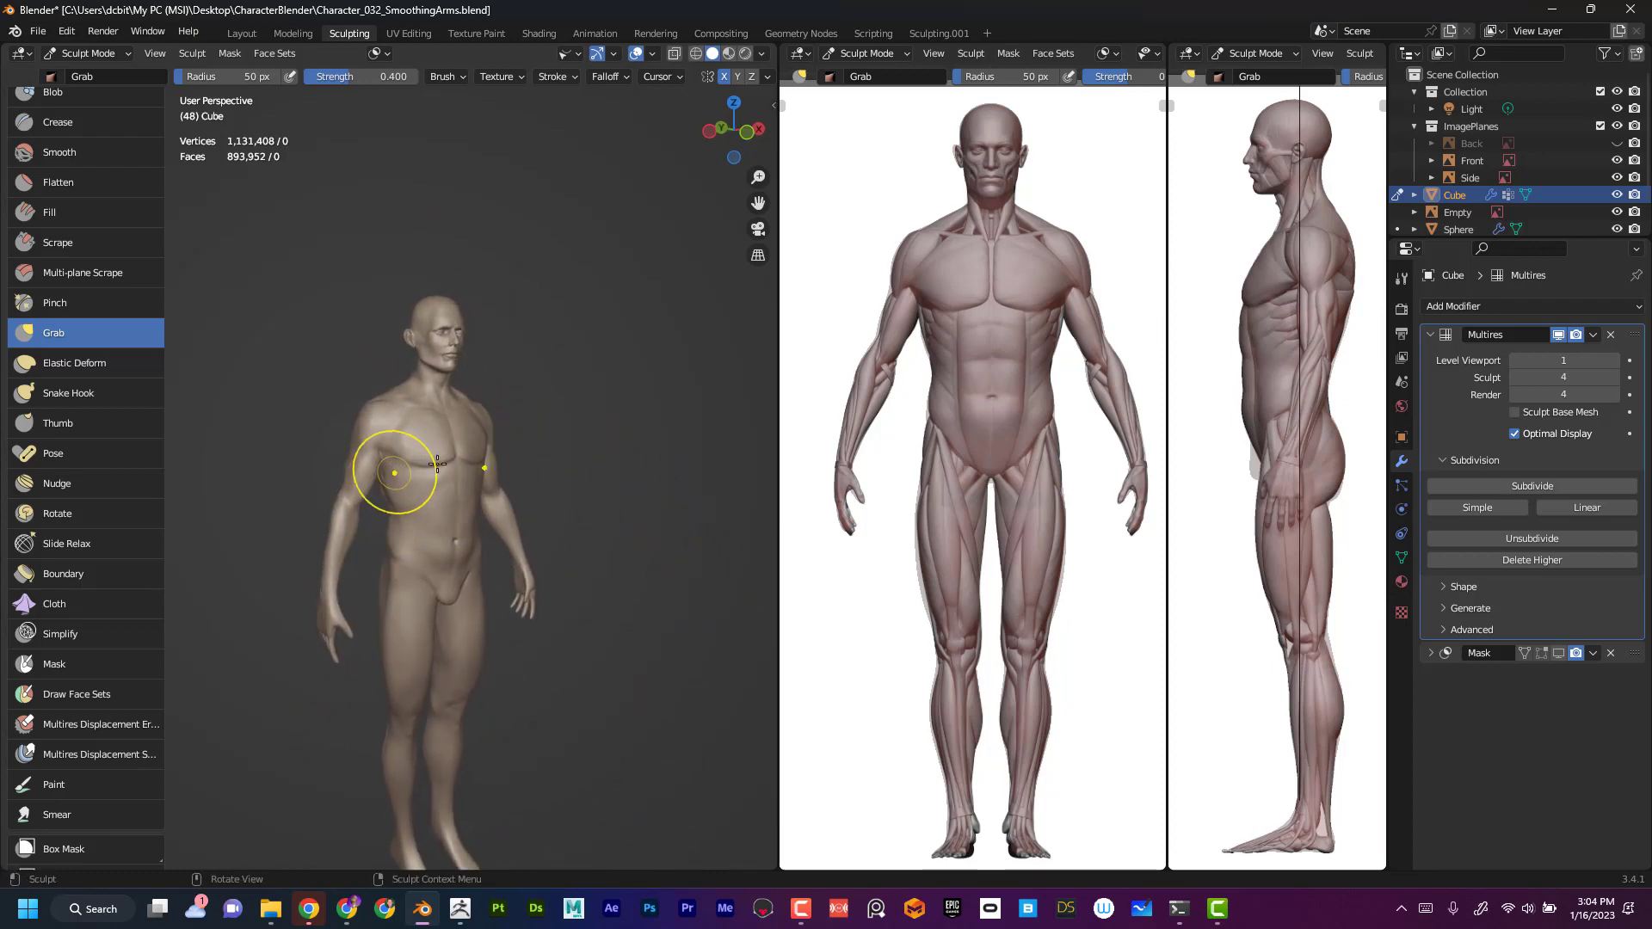
pyautogui.moveTo(617, 468)
pyautogui.keyDown('alt'); pyautogui.mouseDown()
pyautogui.moveTo(568, 477)
pyautogui.moveTo(588, 494)
pyautogui.moveTo(657, 468)
pyautogui.moveTo(624, 477)
pyautogui.mouseUp(); pyautogui.keyUp('alt')
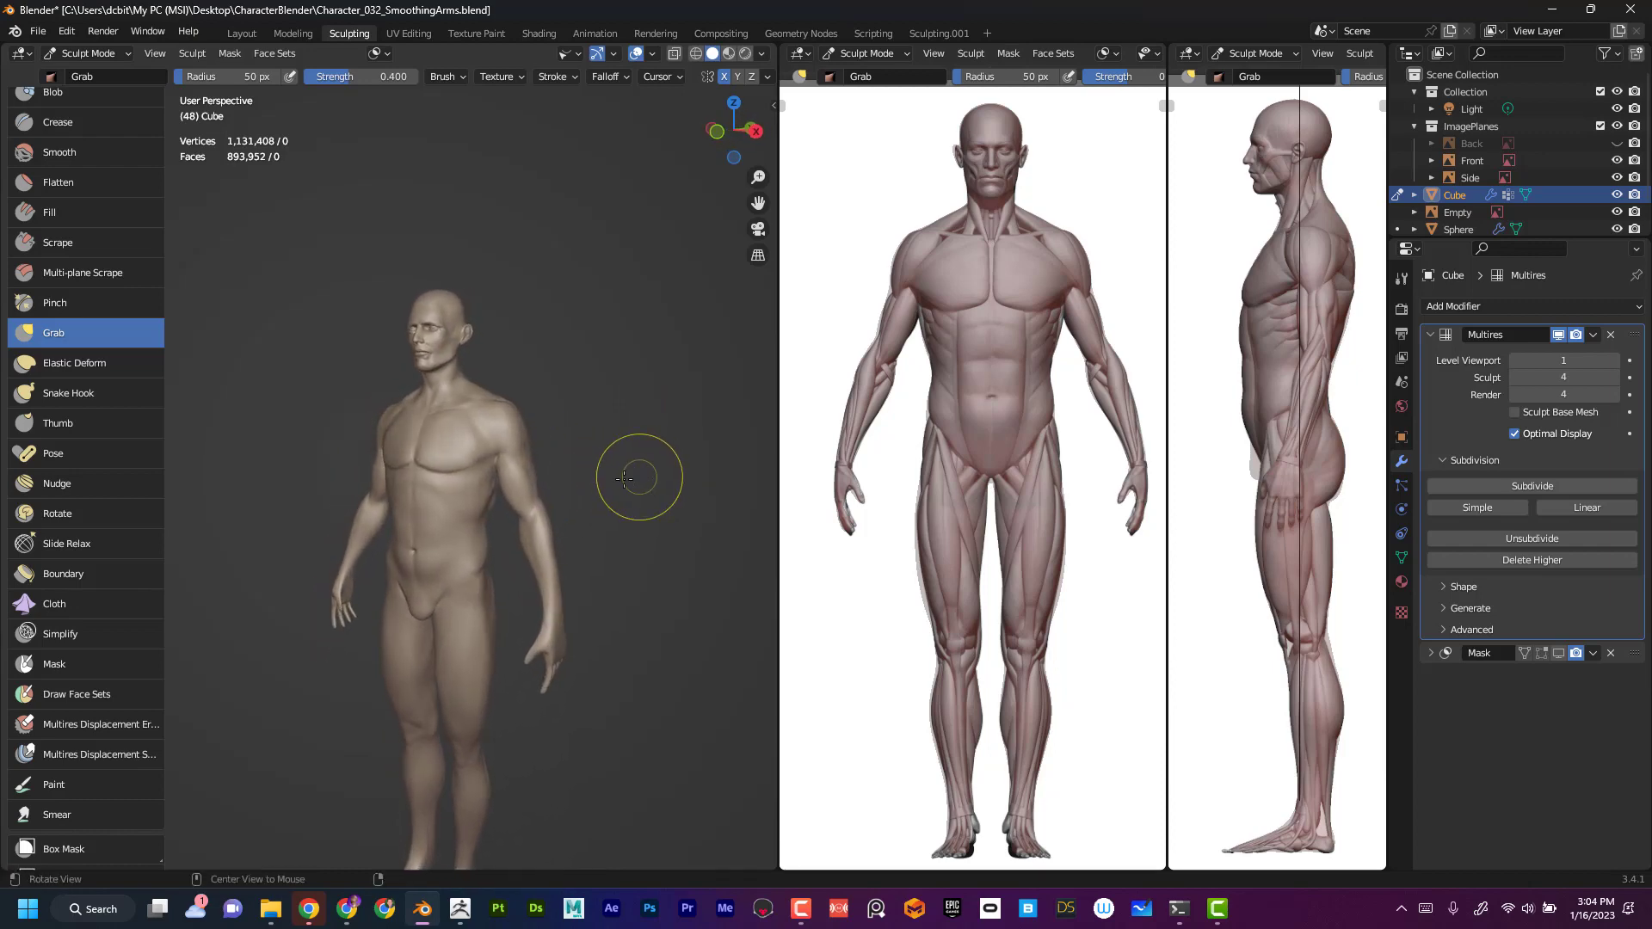
pyautogui.press('f')
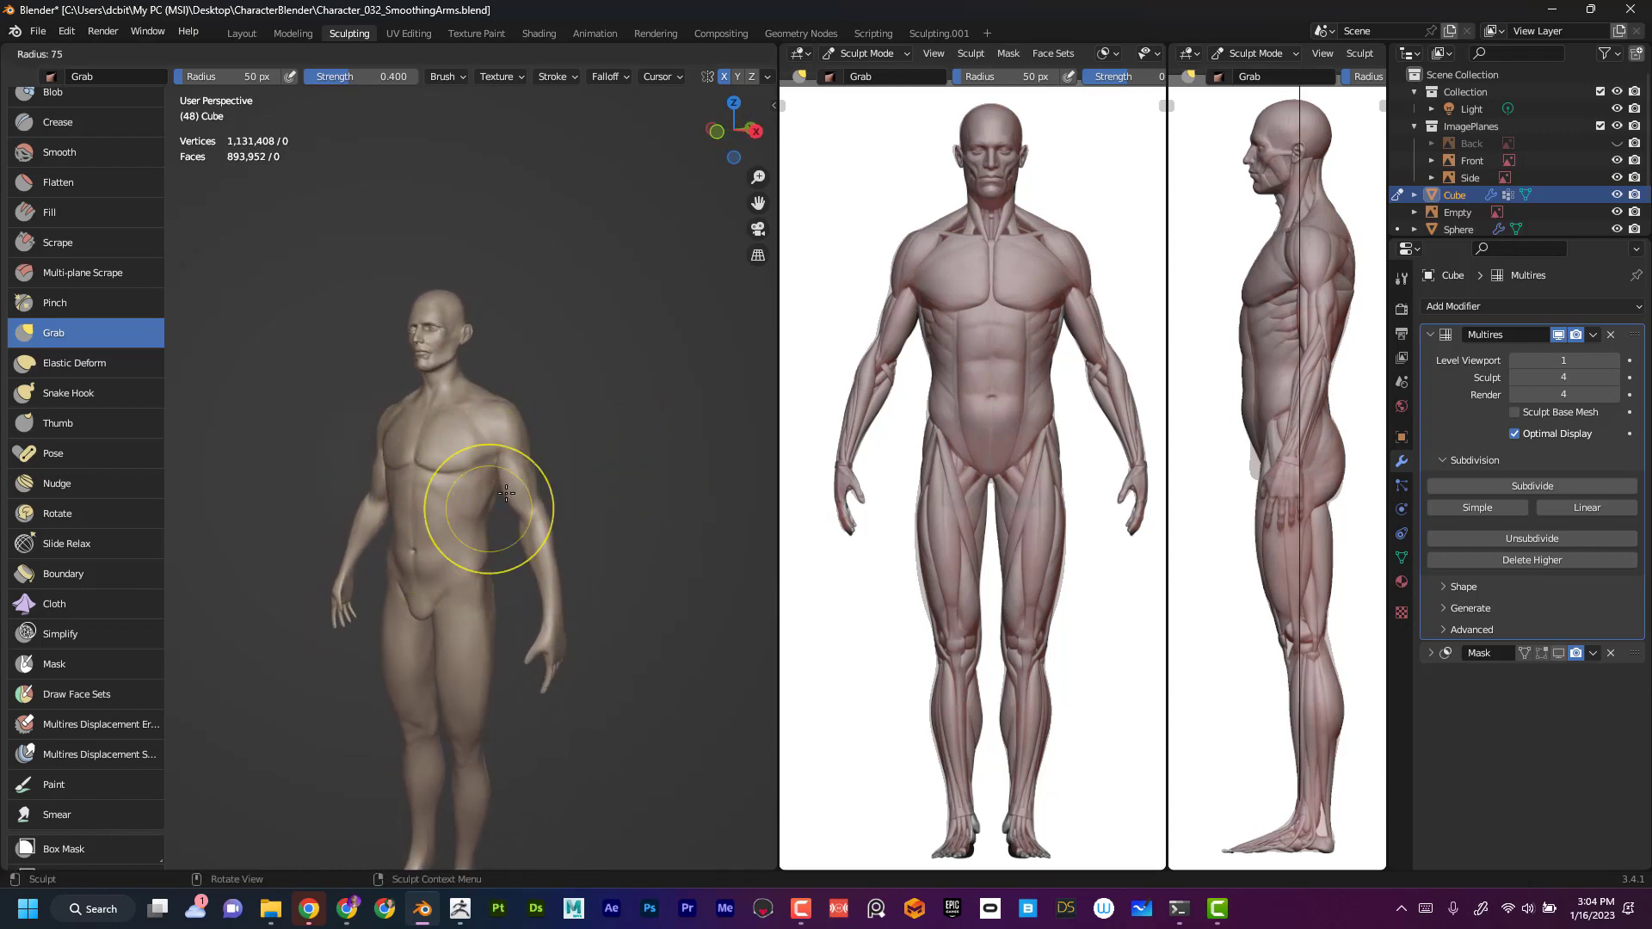
pyautogui.click(527, 530)
pyautogui.keyDown('ctrl'); pyautogui.keyDown('alt'); pyautogui.moveTo(604, 480); pyautogui.dragTo(601, 425); pyautogui.keyUp('alt'); pyautogui.keyUp('ctrl')
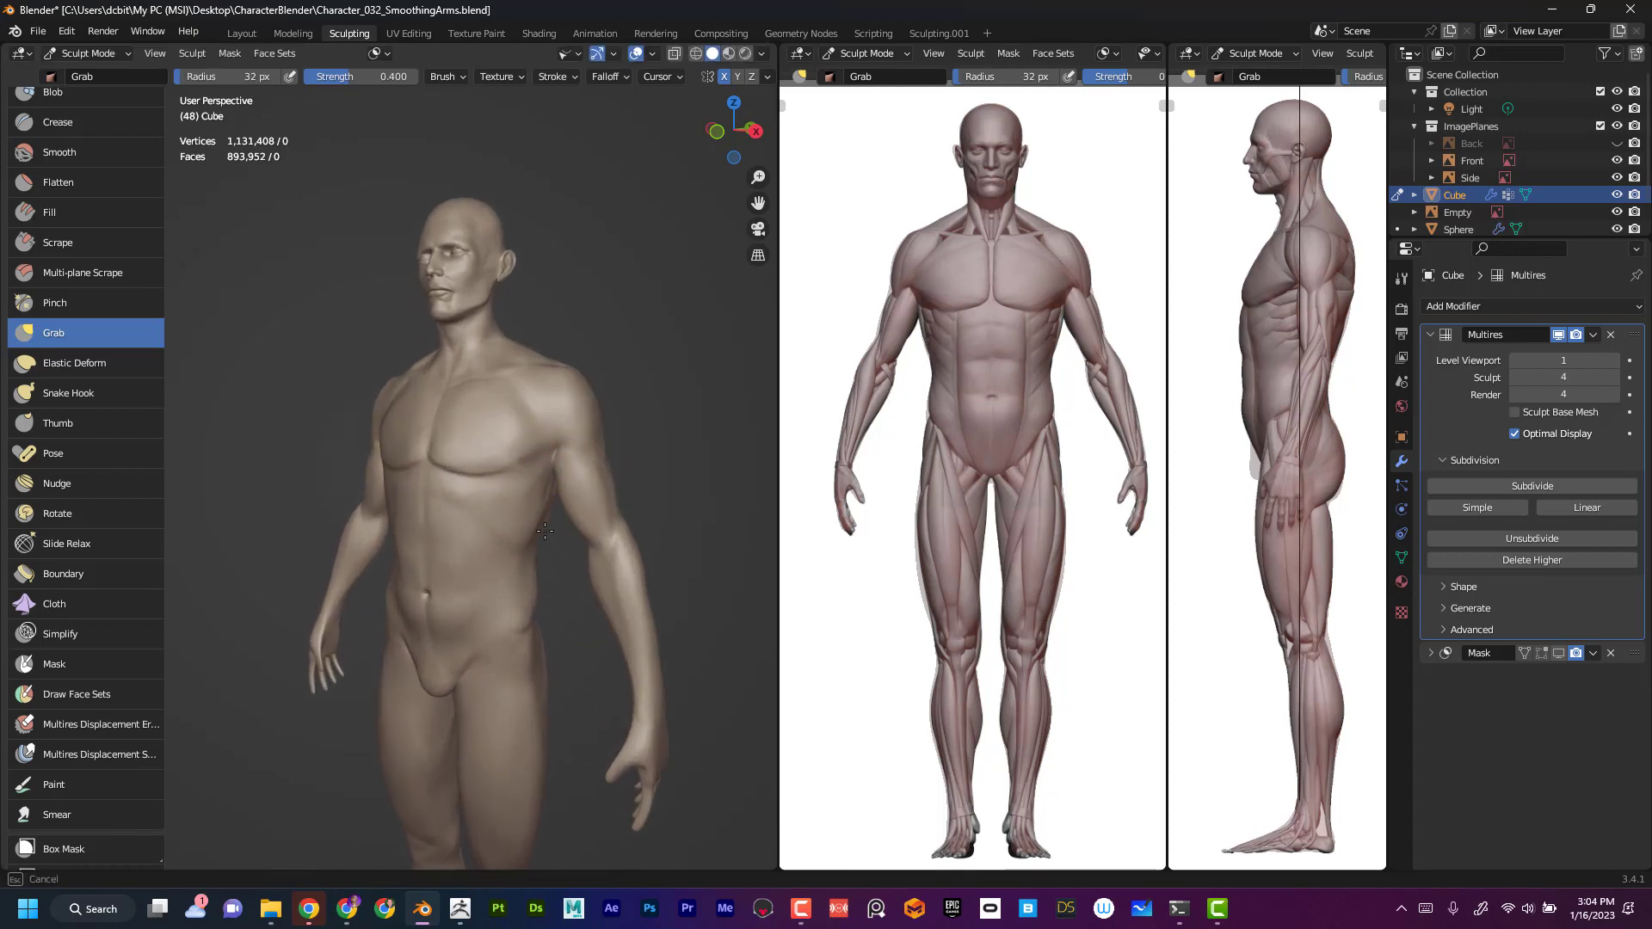
pyautogui.keyDown('alt'); pyautogui.moveTo(665, 442); pyautogui.dragTo(264, 492); pyautogui.keyUp('alt')
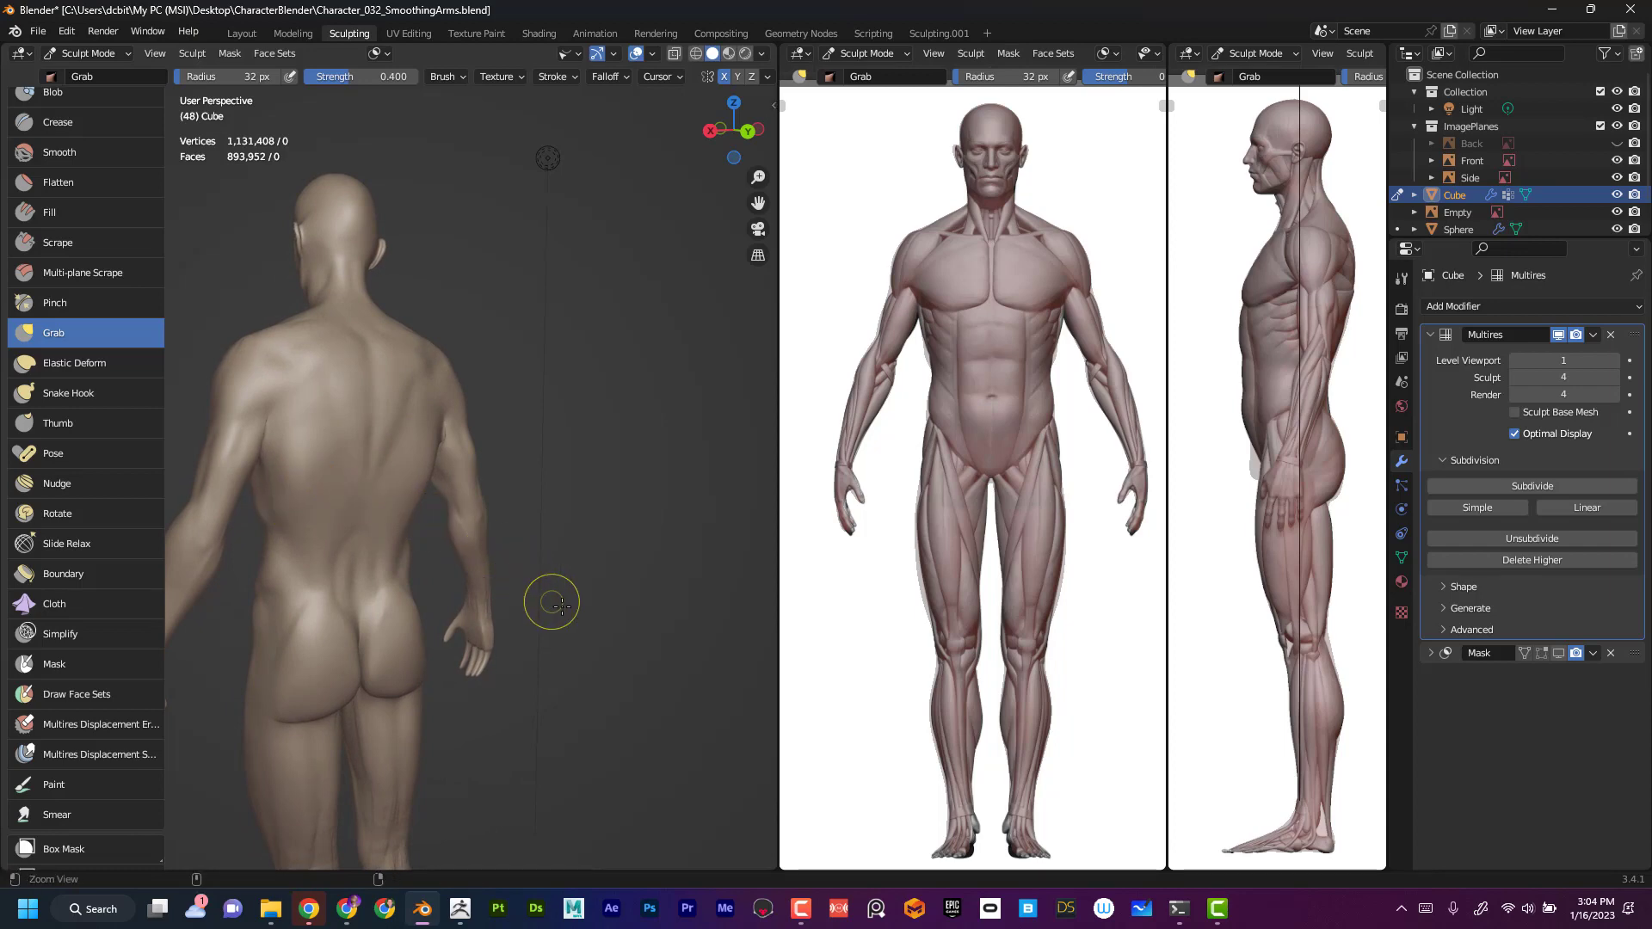
# - Shape the front of the hip beside the lower abdomen using Grab at a 42 px radius
pyautogui.keyDown('ctrl'); pyautogui.keyDown('alt'); pyautogui.moveTo(562, 607); pyautogui.dragTo(599, 629); pyautogui.keyUp('alt'); pyautogui.keyUp('ctrl')
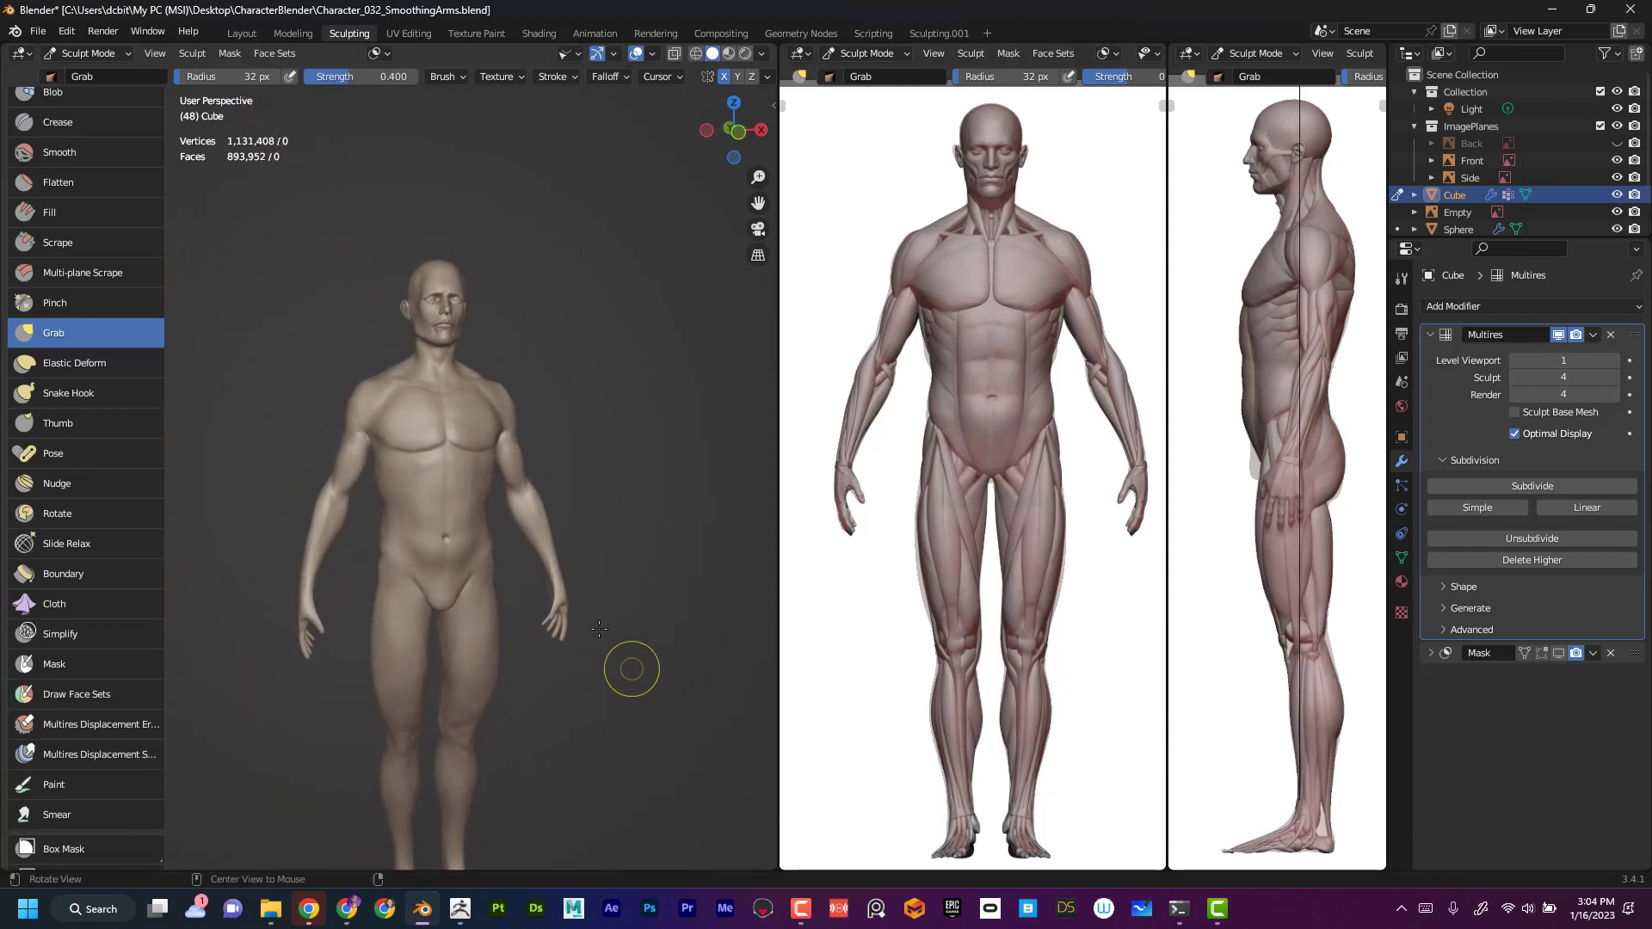
pyautogui.keyDown('alt'); pyautogui.moveTo(334, 638); pyautogui.dragTo(351, 638); pyautogui.keyUp('alt')
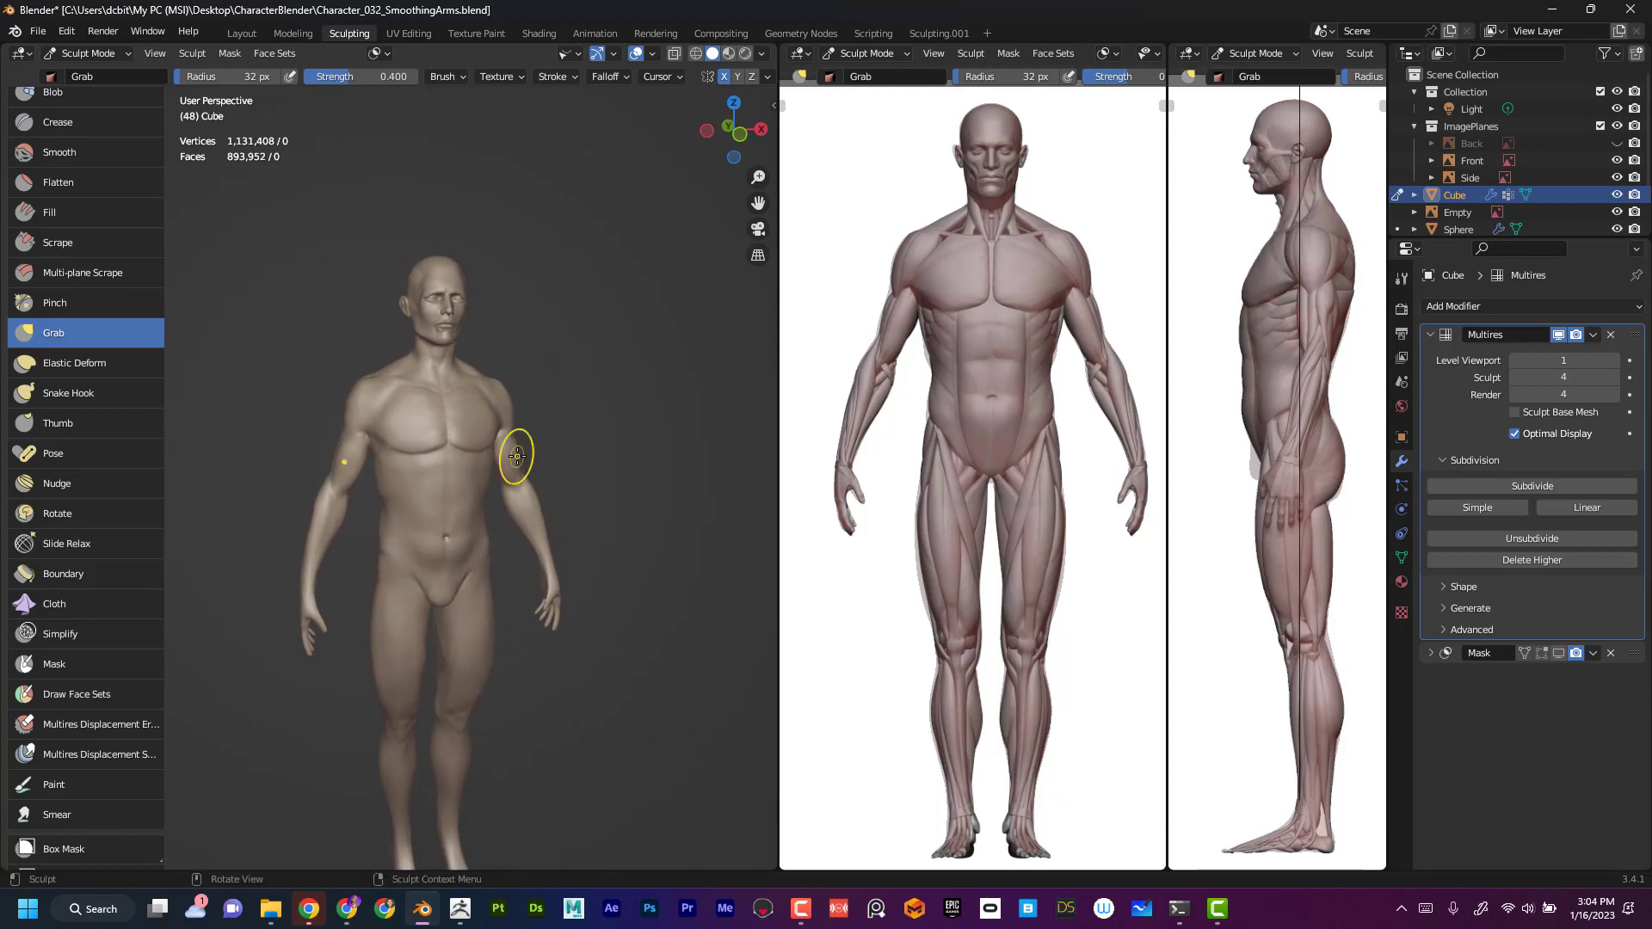
pyautogui.moveTo(617, 522)
pyautogui.keyDown('ctrl'); pyautogui.keyDown('alt'); pyautogui.mouseDown()
pyautogui.moveTo(647, 469)
pyautogui.moveTo(651, 492)
pyautogui.moveTo(678, 332)
pyautogui.mouseUp(); pyautogui.keyUp('alt'); pyautogui.keyUp('ctrl')
pyautogui.keyDown('alt'); pyautogui.moveTo(678, 331); pyautogui.dragTo(685, 346); pyautogui.keyUp('alt')
pyautogui.press('f')
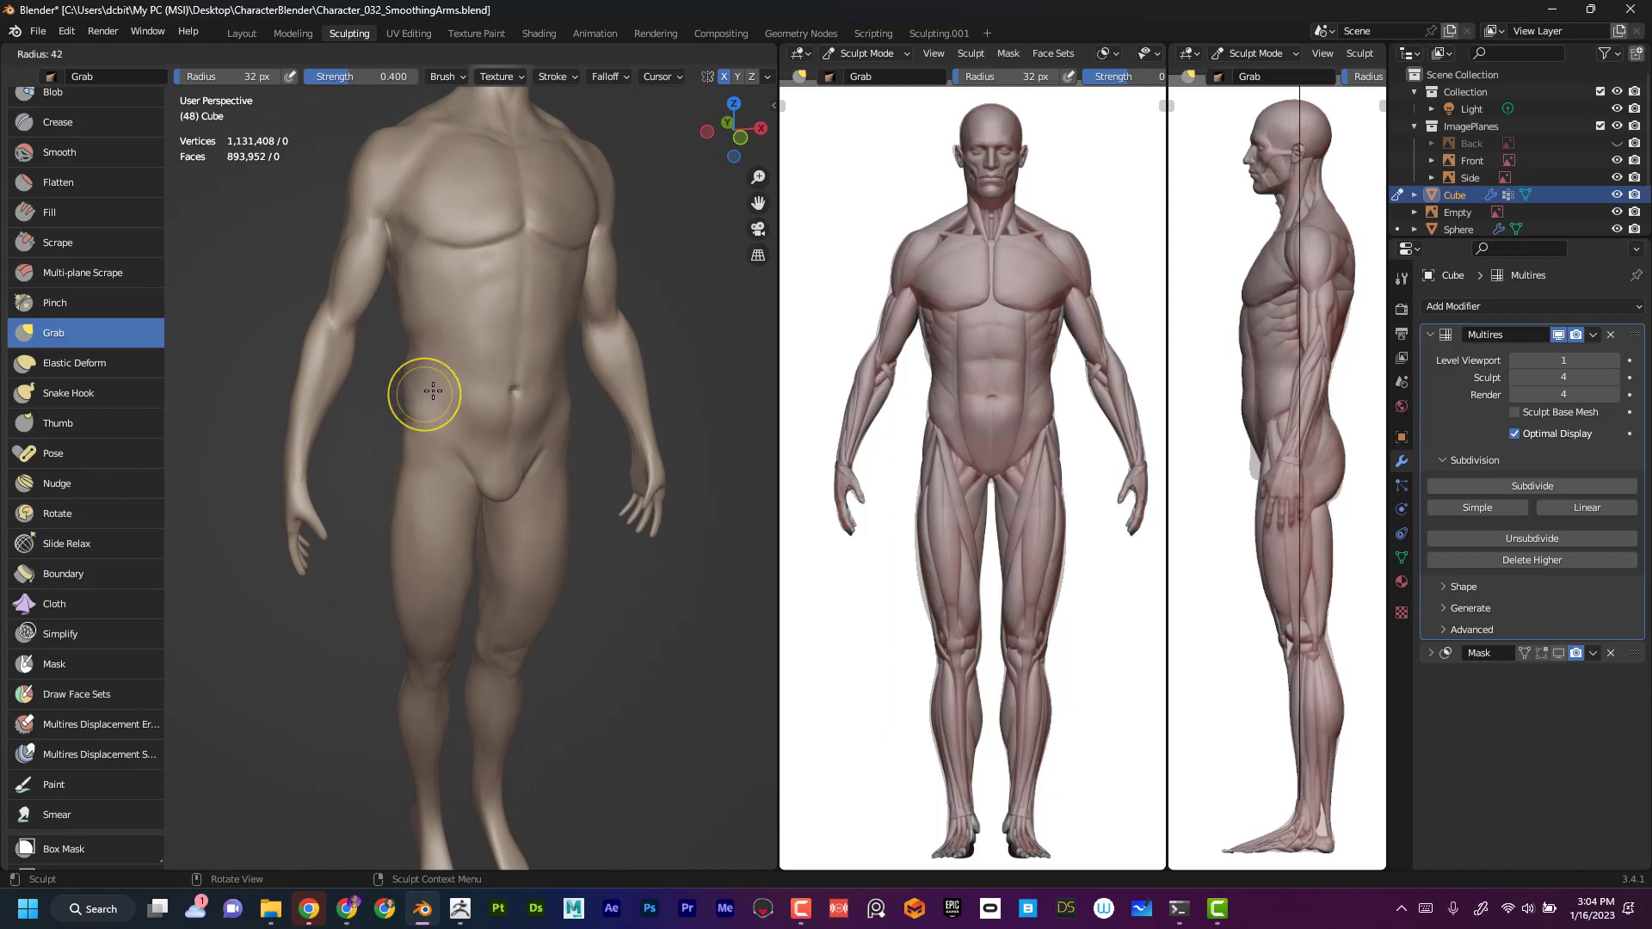
pyautogui.click(463, 393)
pyautogui.moveTo(457, 421); pyautogui.dragTo(433, 442)
pyautogui.keyDown('alt'); pyautogui.moveTo(590, 463); pyautogui.dragTo(539, 444); pyautogui.keyUp('alt')
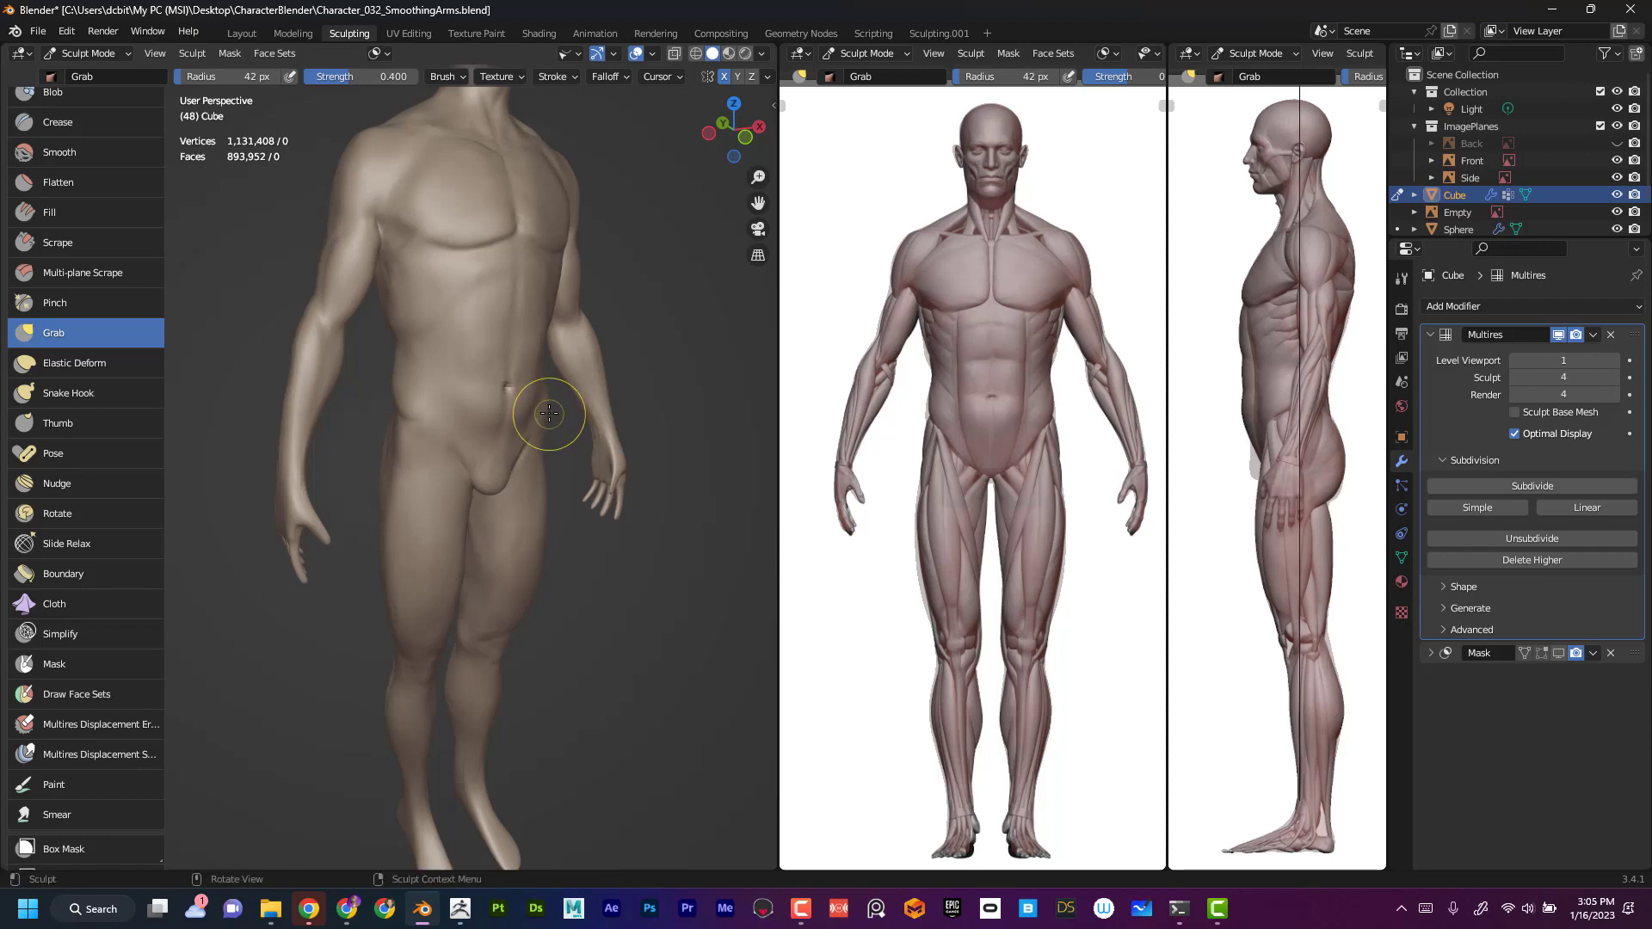
# - Refine the outline of the waist and hip using Grab at a 55 px radius
pyautogui.keyDown('alt'); pyautogui.moveTo(649, 380); pyautogui.dragTo(620, 358); pyautogui.keyUp('alt')
pyautogui.keyDown('alt'); pyautogui.moveTo(628, 424); pyautogui.dragTo(623, 402); pyautogui.keyUp('alt')
pyautogui.press('f')
pyautogui.click(626, 408)
pyautogui.moveTo(619, 441); pyautogui.dragTo(608, 391)
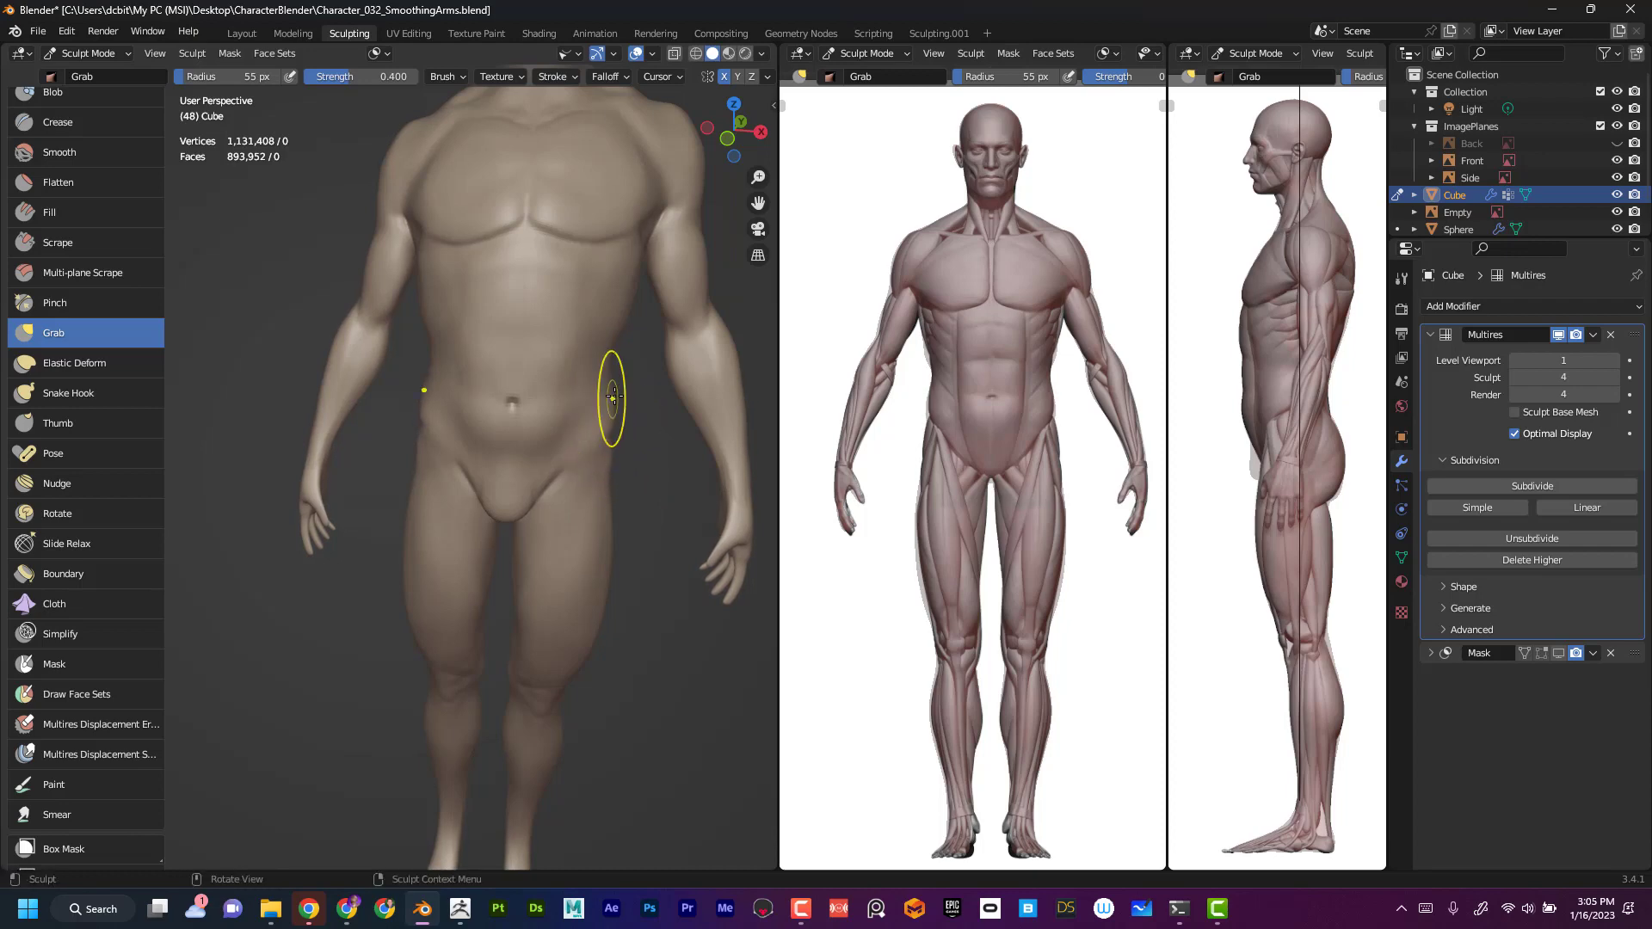
pyautogui.moveTo(647, 465); pyautogui.dragTo(595, 473, button='middle')
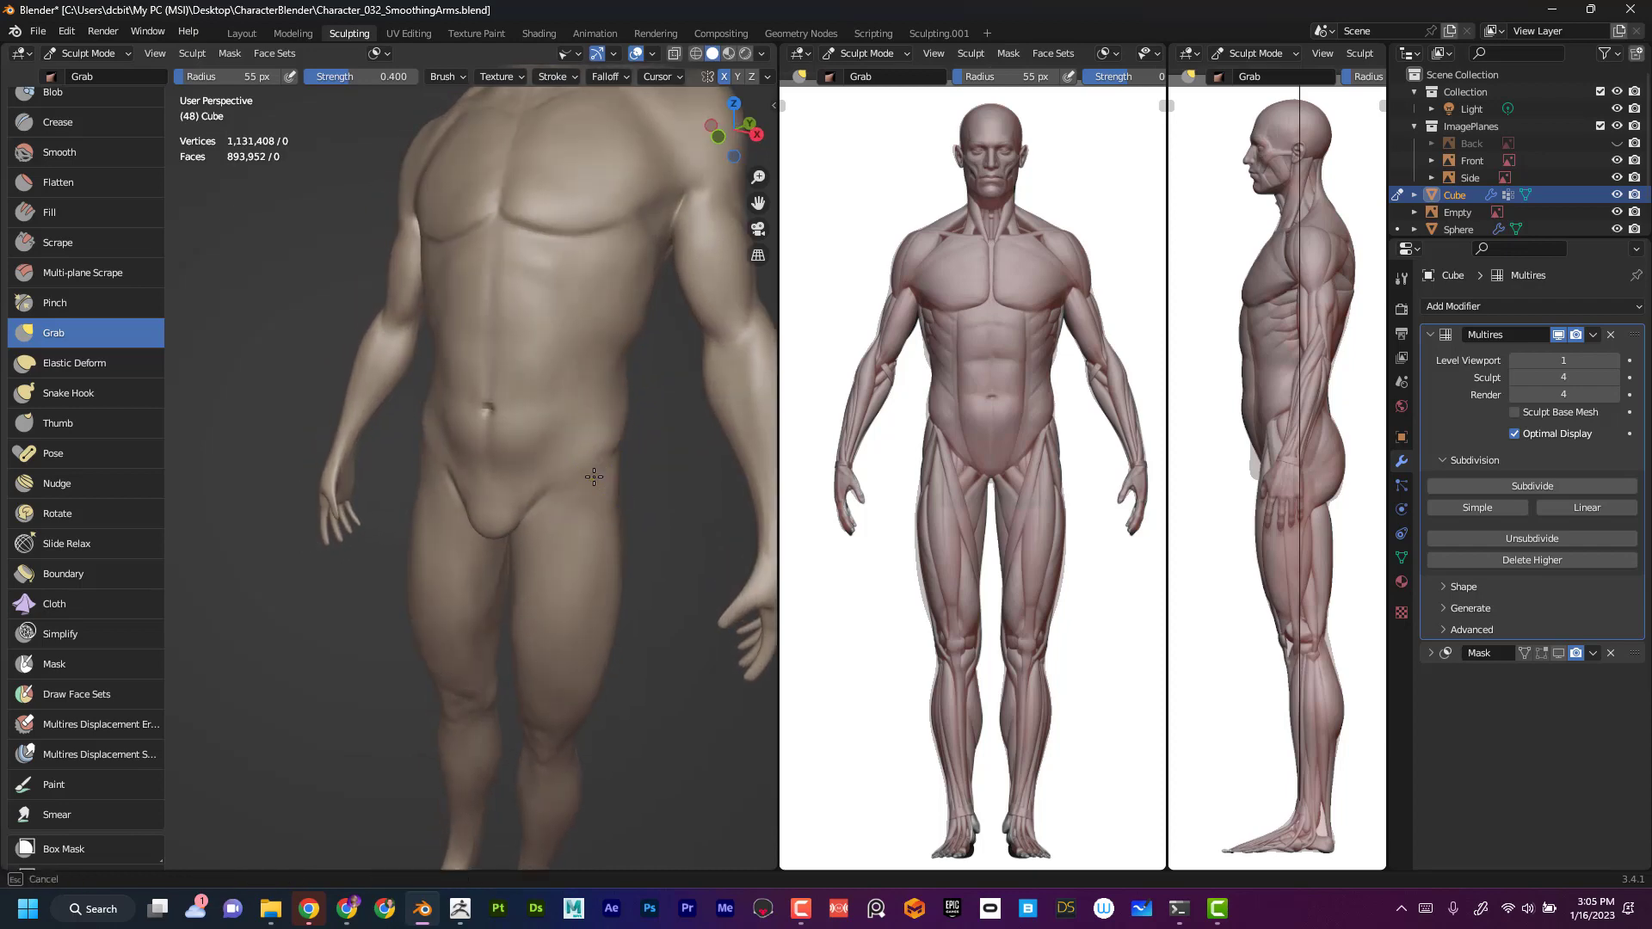
pyautogui.moveTo(627, 534)
pyautogui.keyDown('shift'); pyautogui.mouseDown(button='middle')
pyautogui.moveTo(661, 723)
pyautogui.moveTo(566, 638)
pyautogui.mouseUp(button='middle'); pyautogui.keyUp('shift')
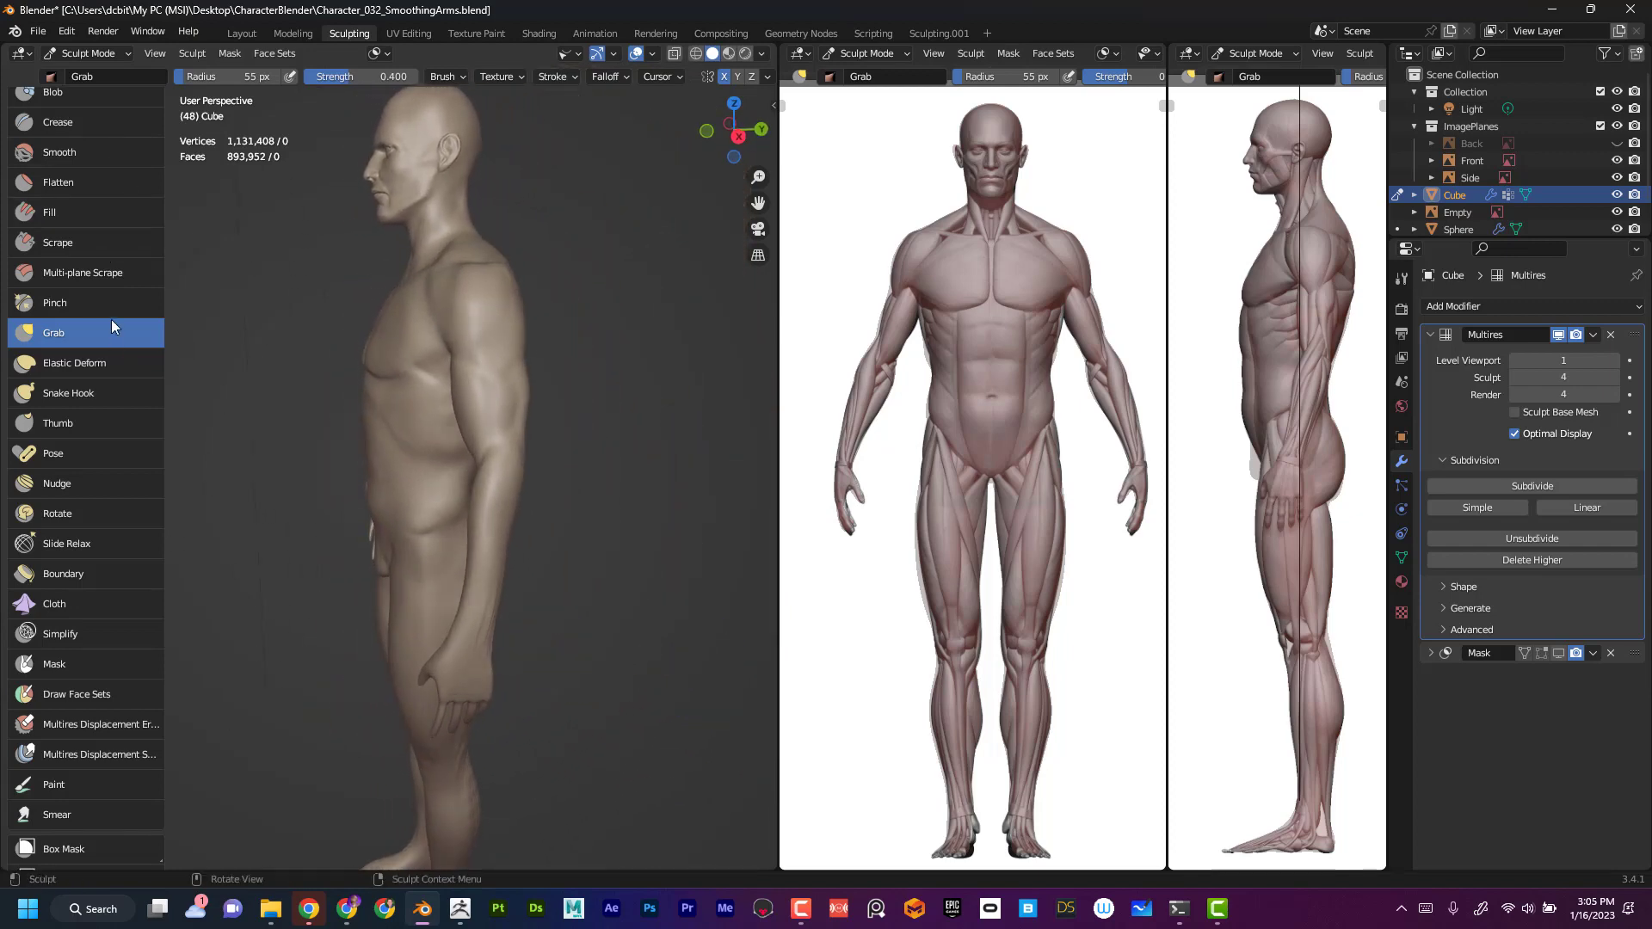
# - Define the crease along the lower outer edge of the chest using Draw Sharp at a 26 px radius
pyautogui.scroll(5, 165, 232)
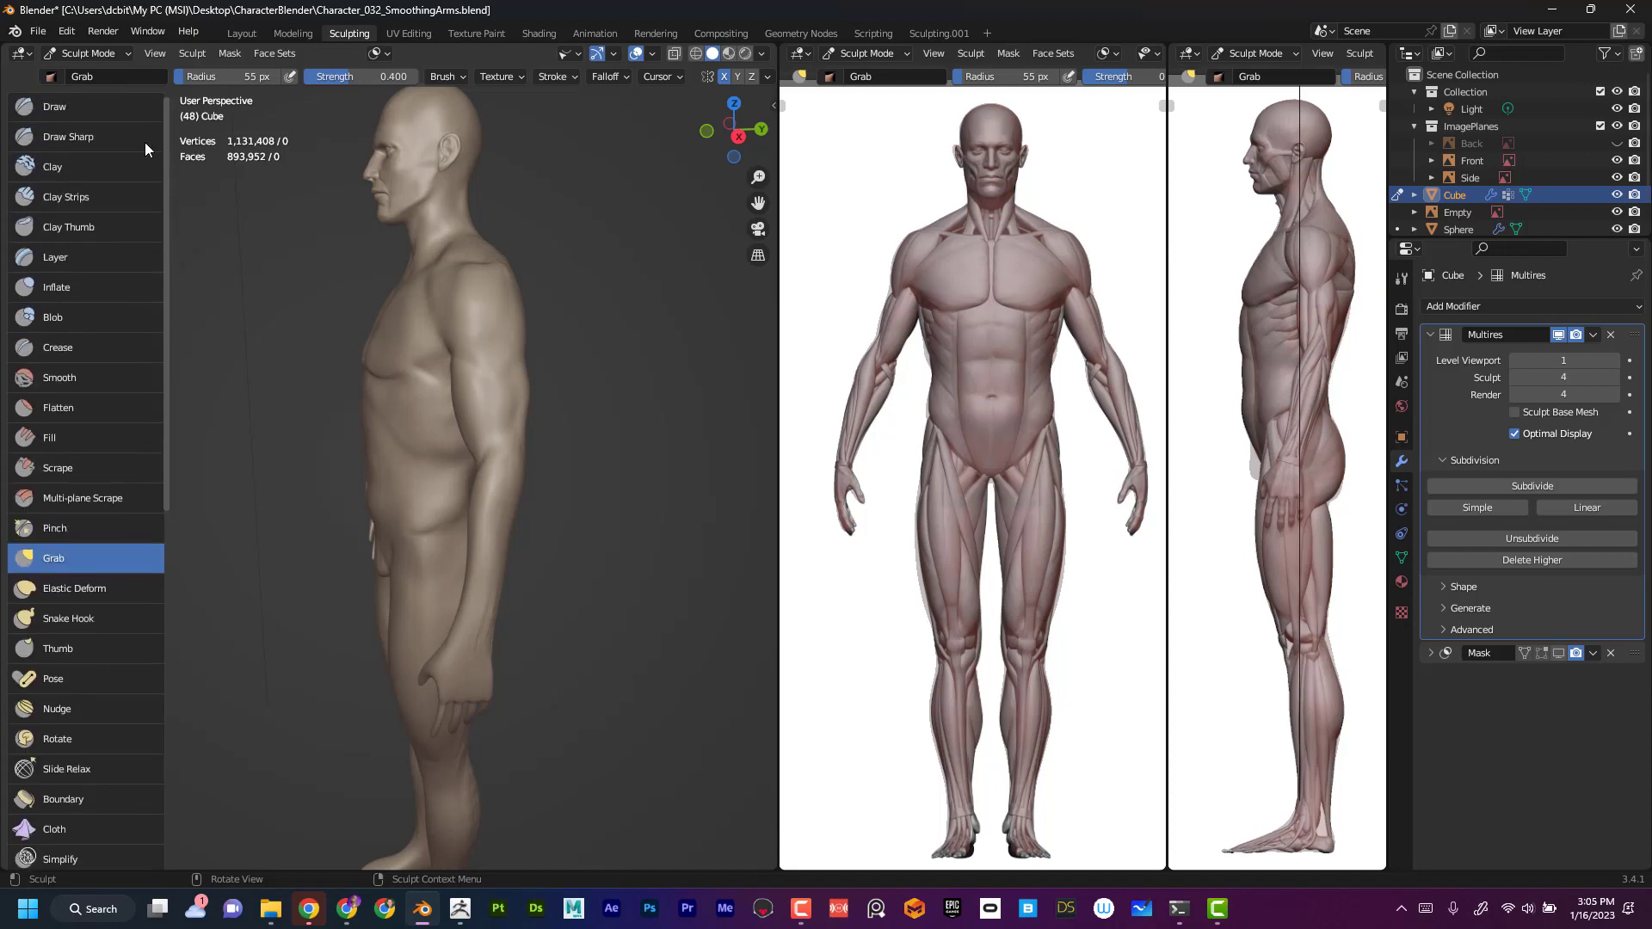
pyautogui.click(148, 139)
pyautogui.moveTo(362, 416); pyautogui.dragTo(446, 388, button='middle')
pyautogui.press('f')
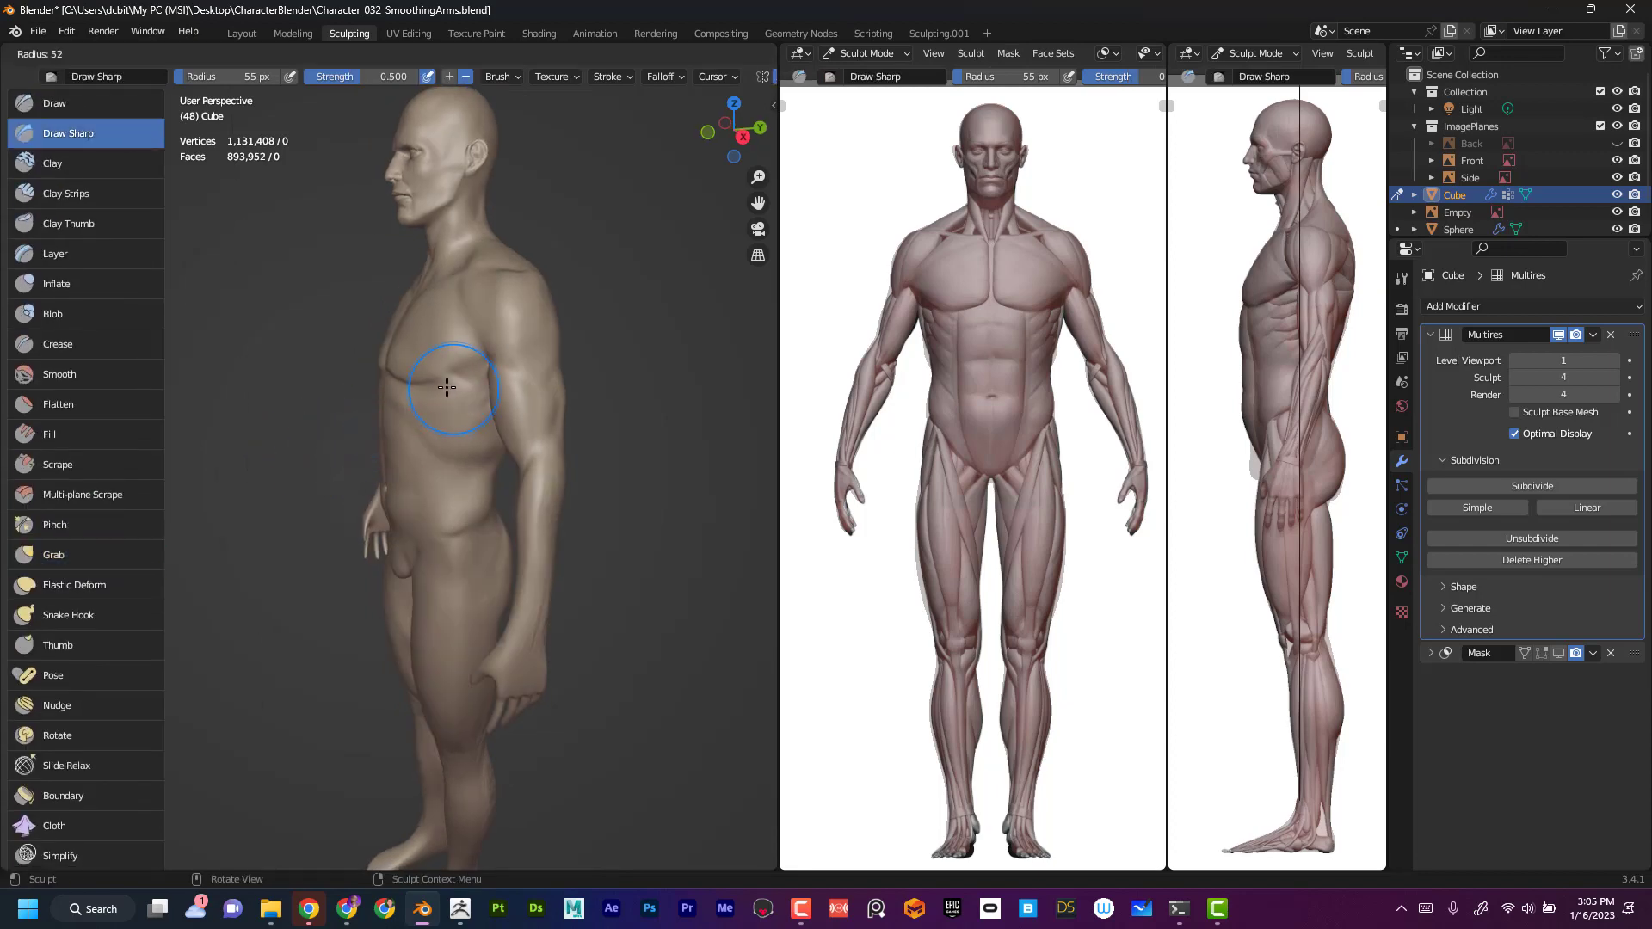
pyautogui.click(431, 389)
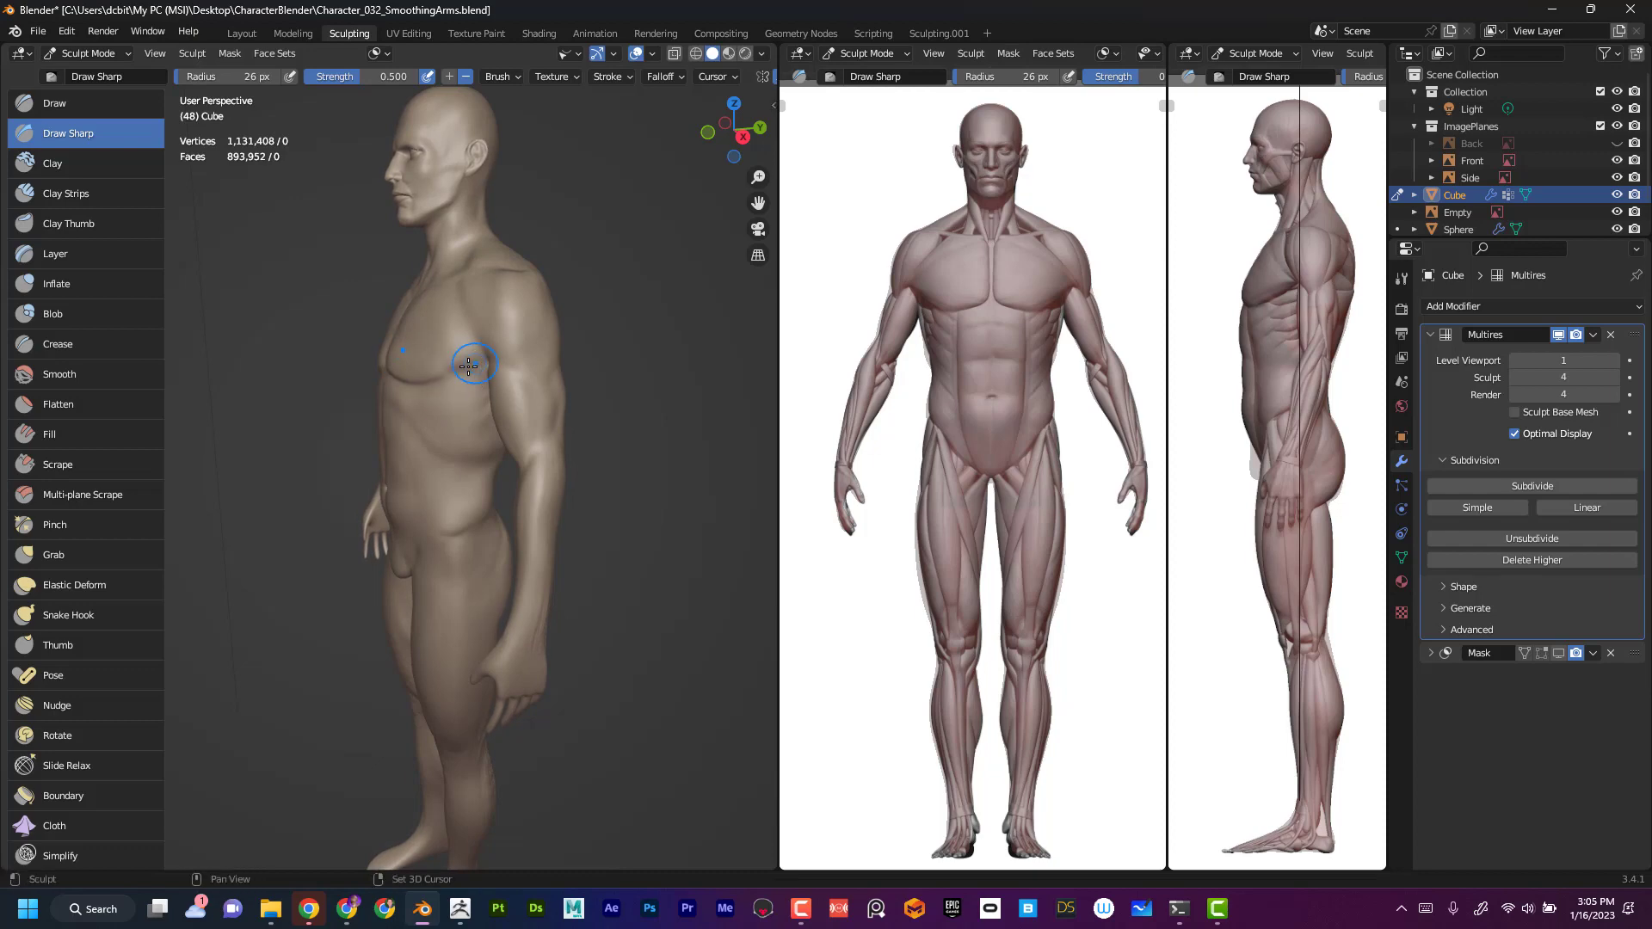
pyautogui.moveTo(278, 514); pyautogui.dragTo(496, 400, button='middle')
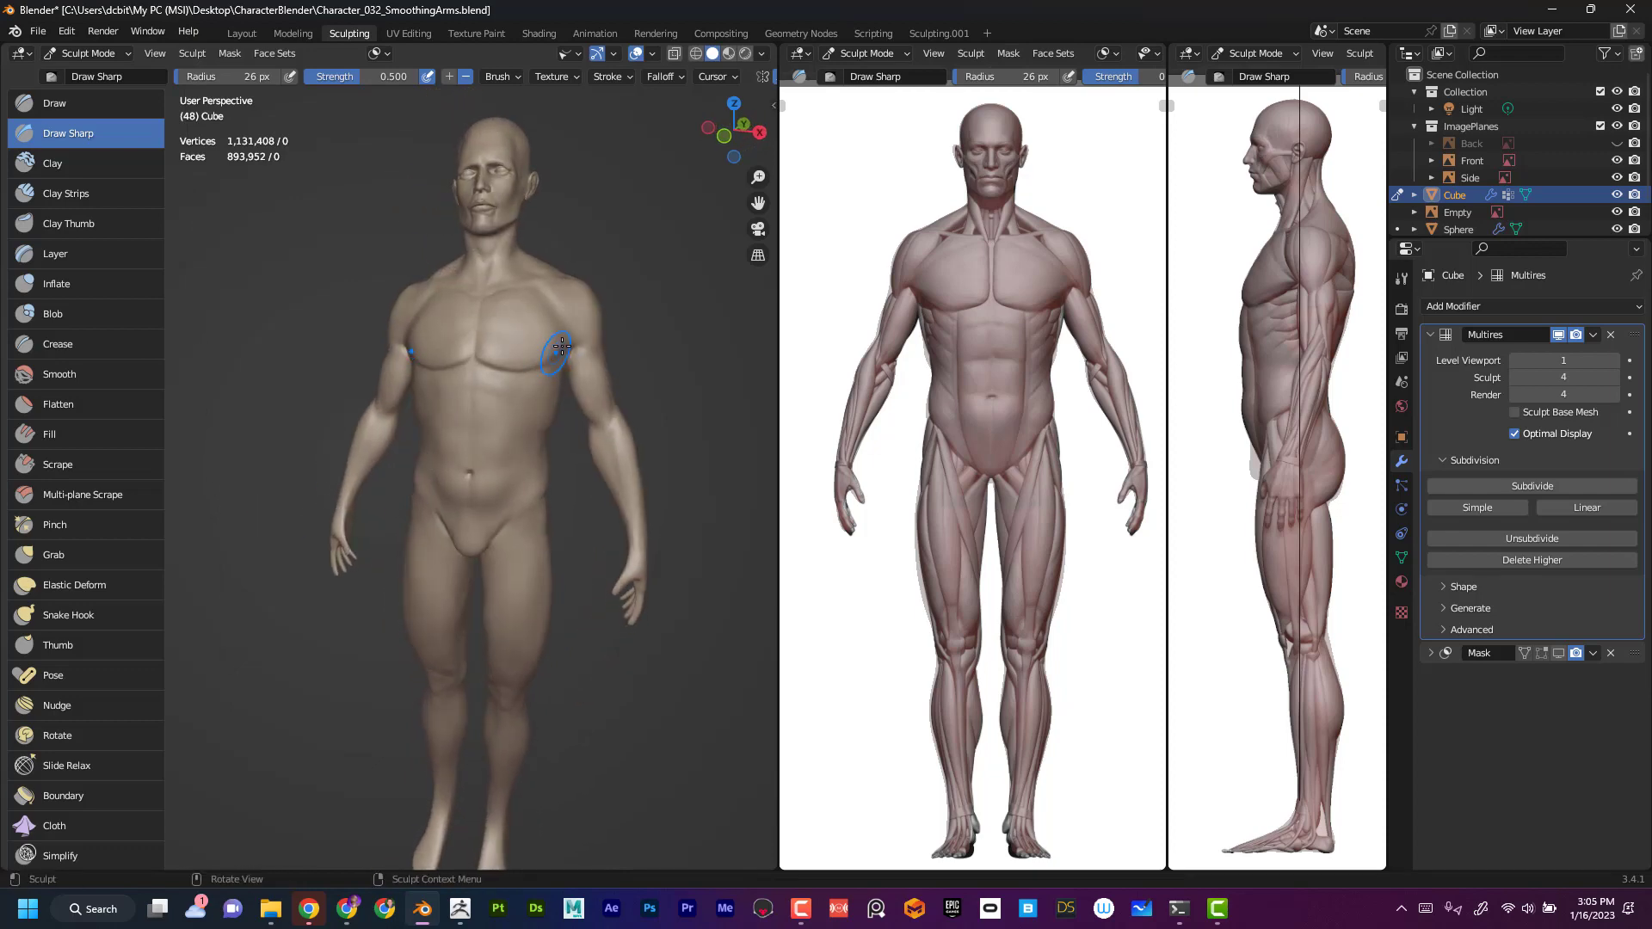
pyautogui.moveTo(618, 361); pyautogui.dragTo(432, 336, button='middle')
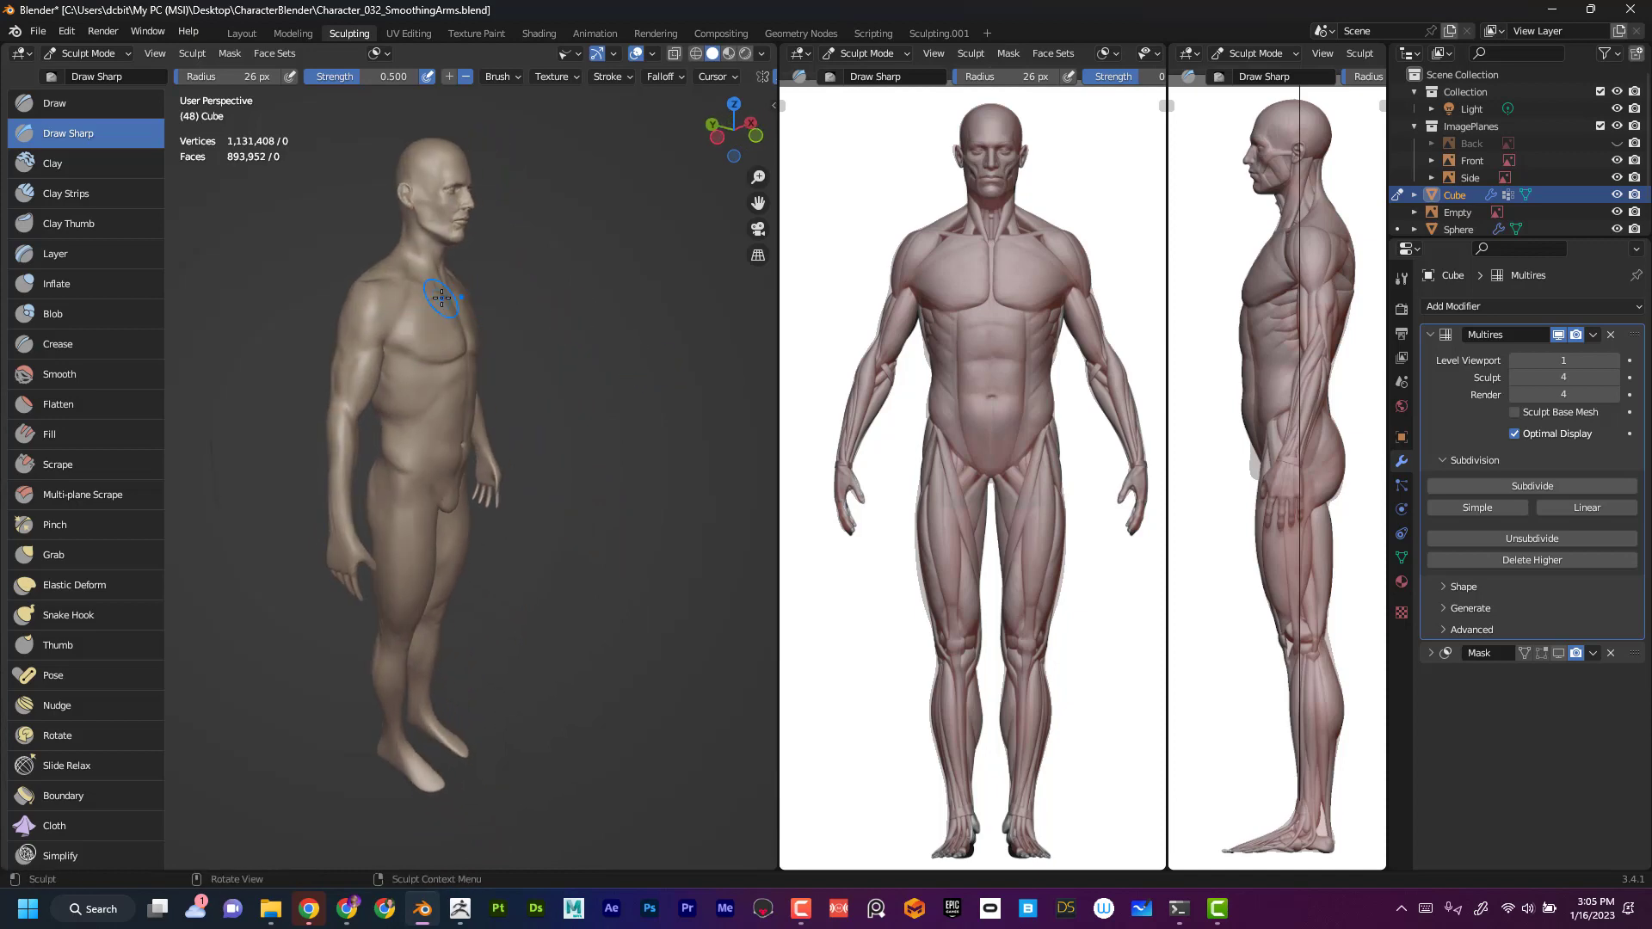
# - Adjust the volume of the chest using Grab at a 65 px radius
pyautogui.click(54, 555)
pyautogui.scroll(-3, 593, 482)
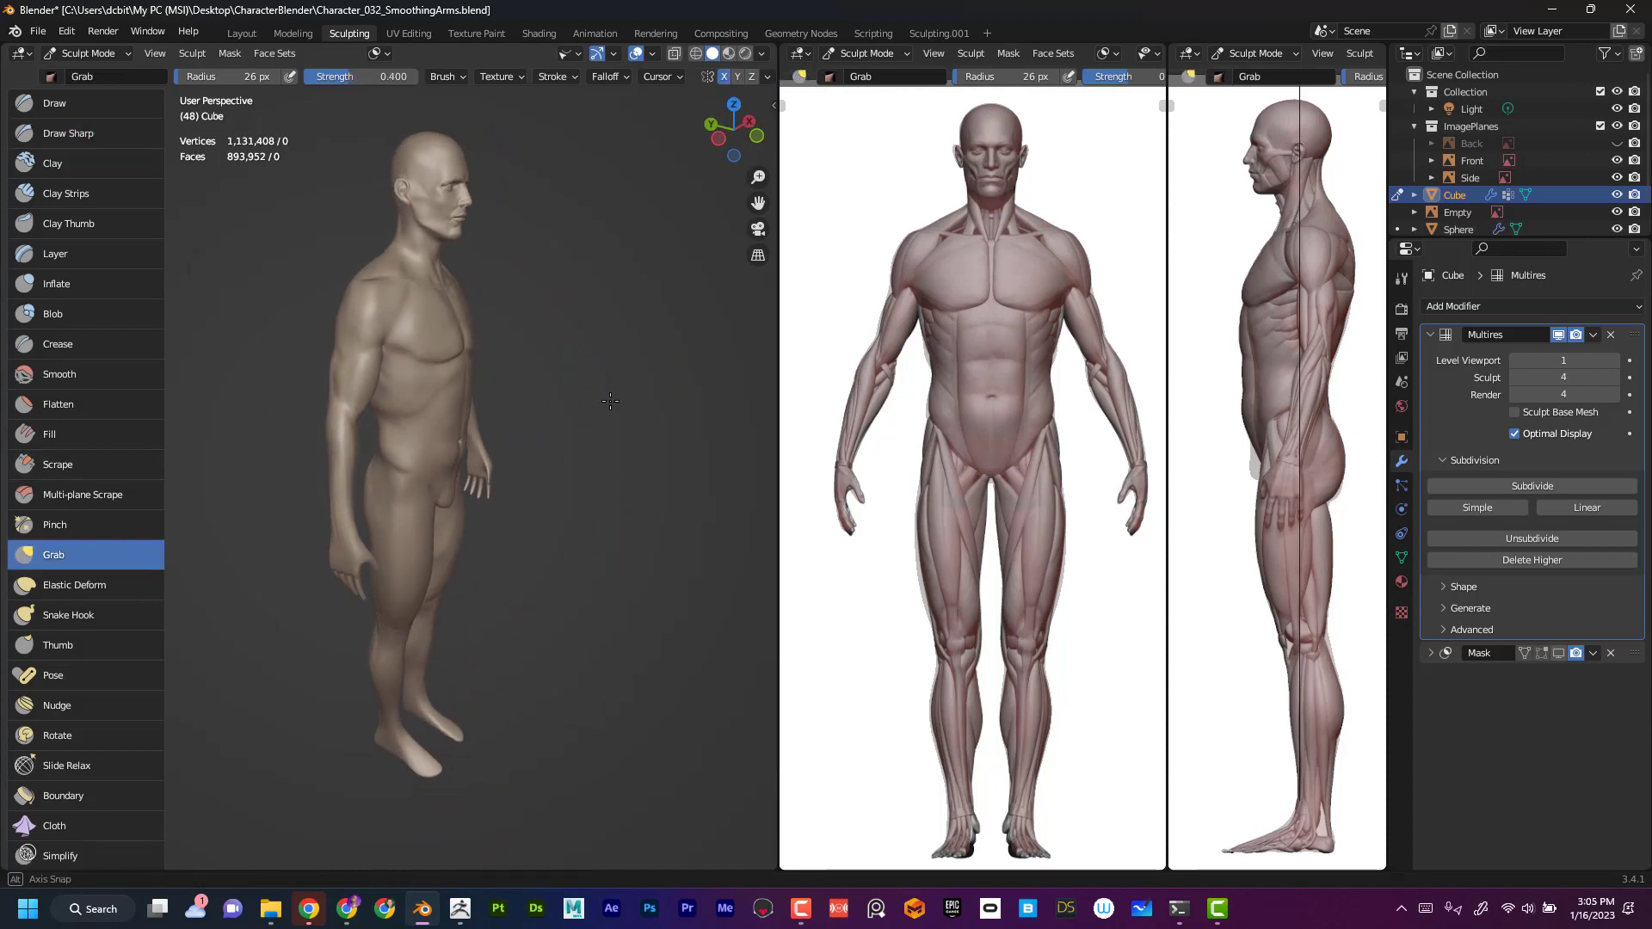
pyautogui.moveTo(600, 490)
pyautogui.keyDown('ctrl'); pyautogui.mouseDown(button='middle')
pyautogui.moveTo(603, 376)
pyautogui.moveTo(640, 432)
pyautogui.moveTo(646, 502)
pyautogui.mouseUp(button='middle'); pyautogui.keyUp('ctrl')
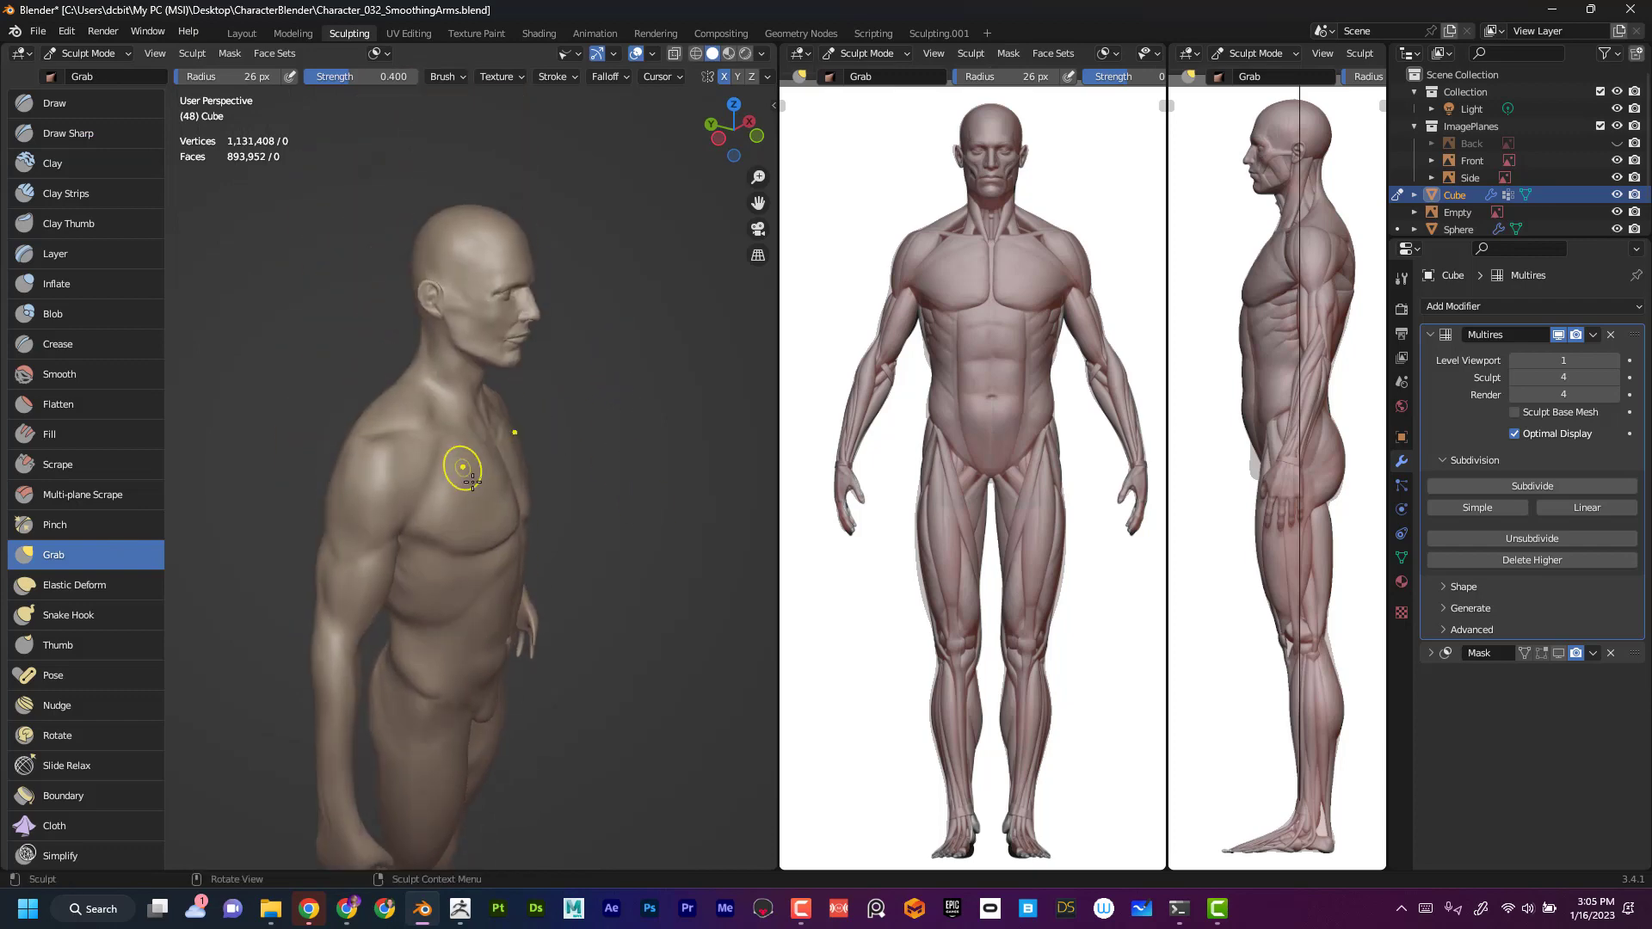
pyautogui.press('f')
pyautogui.click(483, 500)
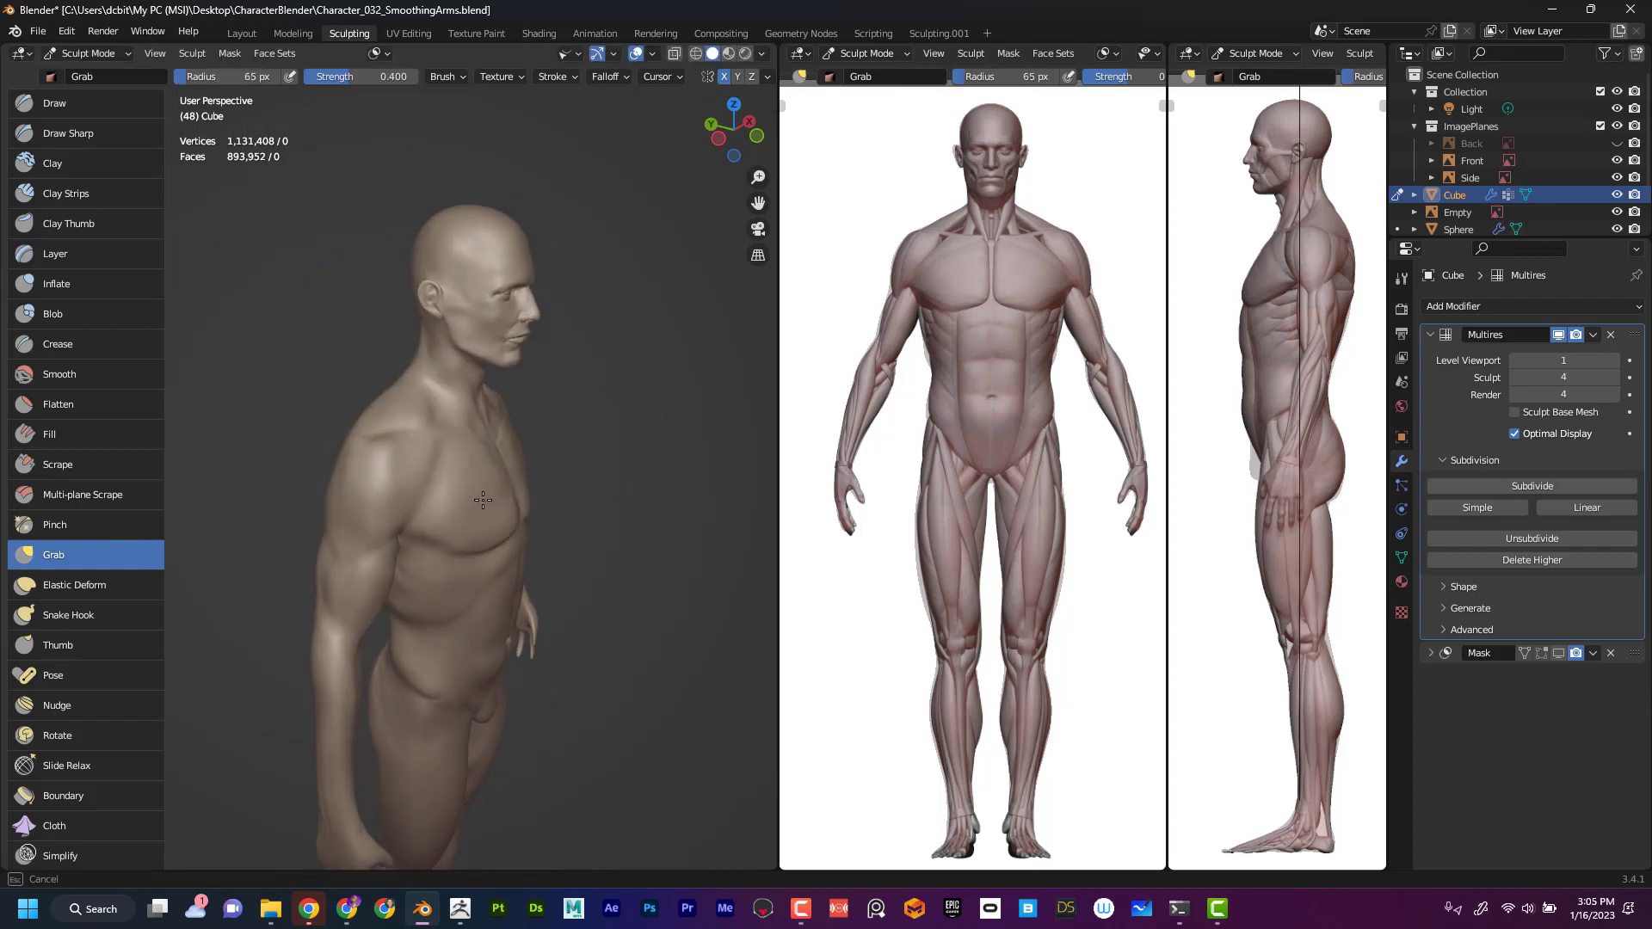
pyautogui.moveTo(545, 479); pyautogui.dragTo(571, 450, button='middle')
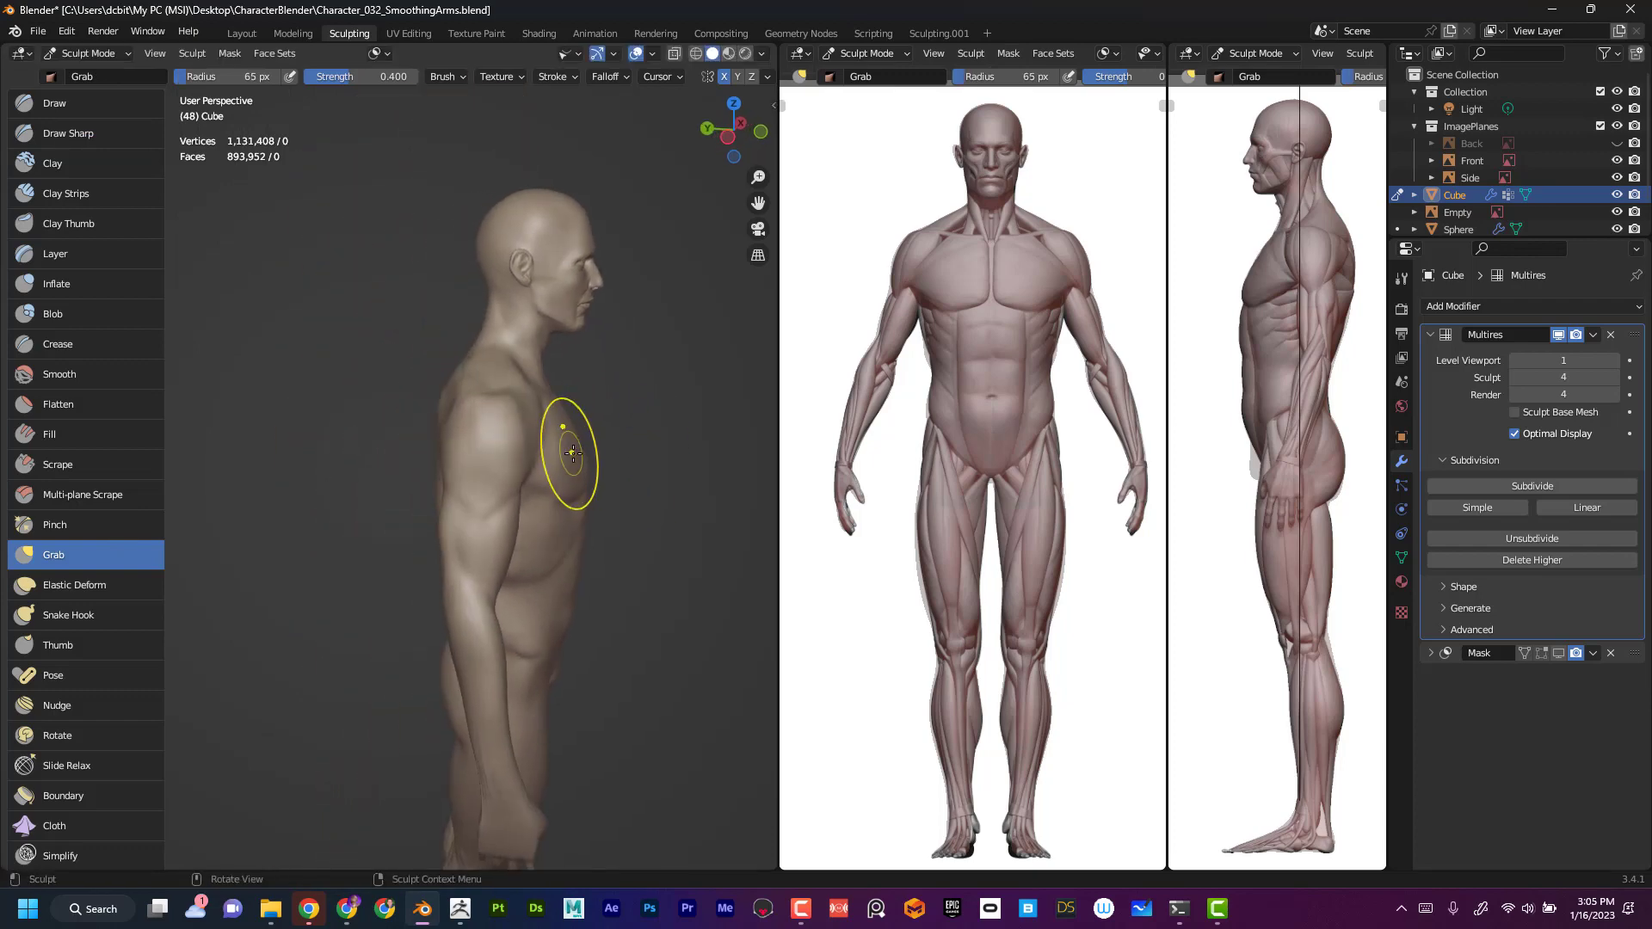
# - Nudge the abdomen and the side of the torso below the armpit using Grab at a 65 px radius
pyautogui.moveTo(669, 538); pyautogui.dragTo(585, 548, button='middle')
pyautogui.moveTo(537, 613); pyautogui.dragTo(549, 601)
pyautogui.moveTo(592, 561); pyautogui.dragTo(534, 579, button='middle')
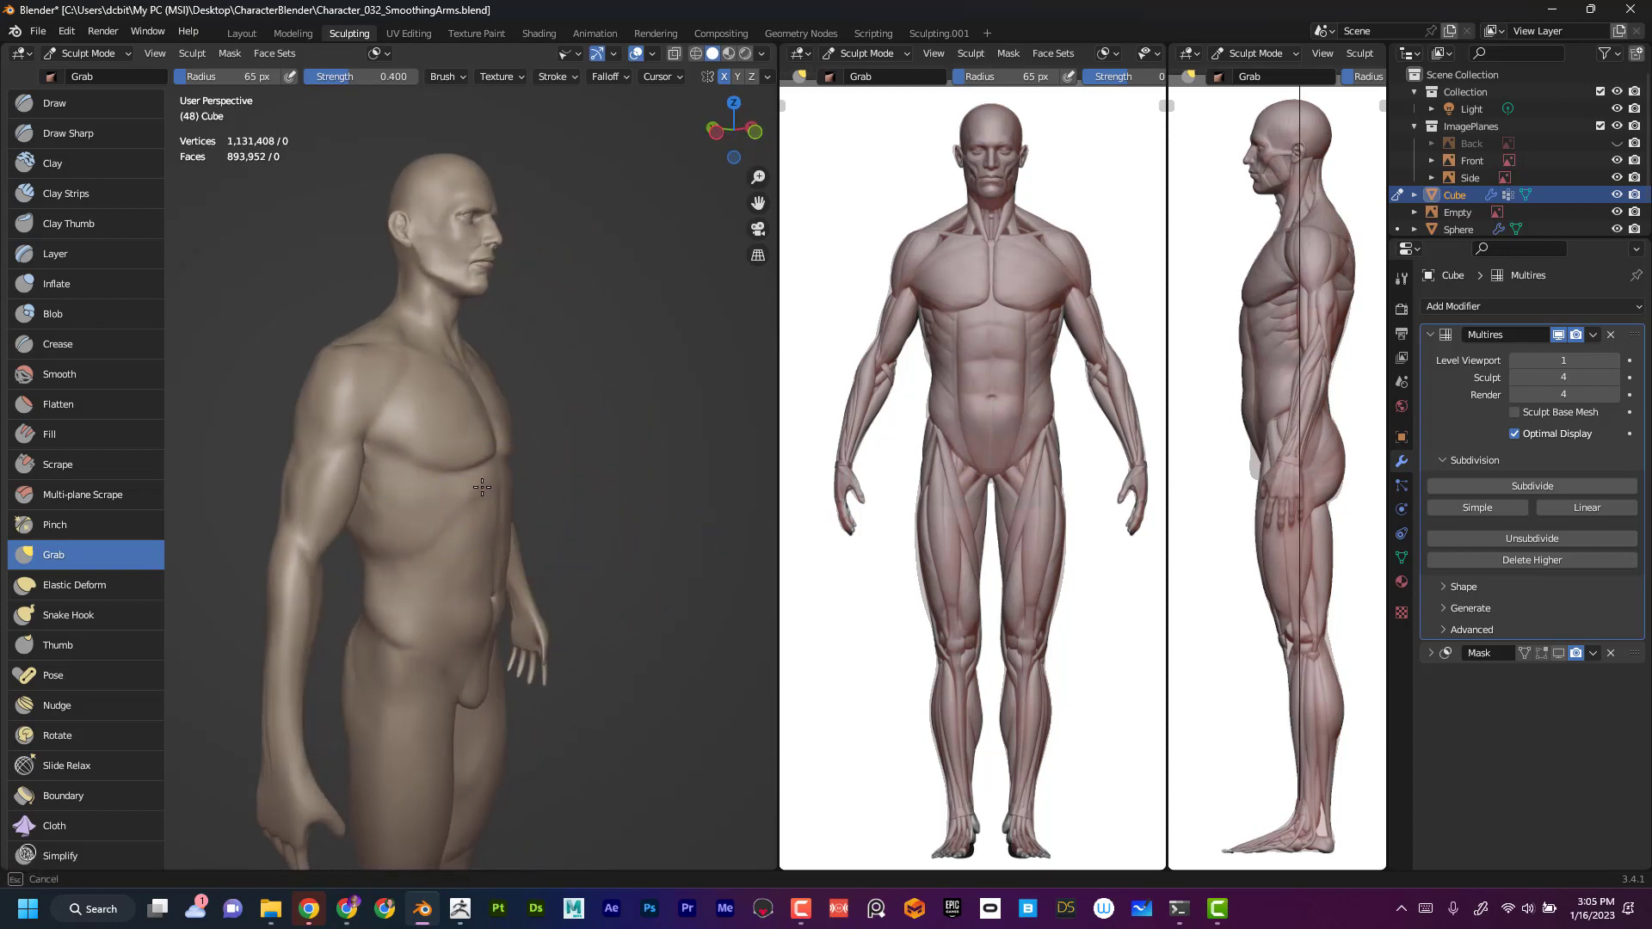
pyautogui.moveTo(416, 528); pyautogui.dragTo(320, 509, button='middle')
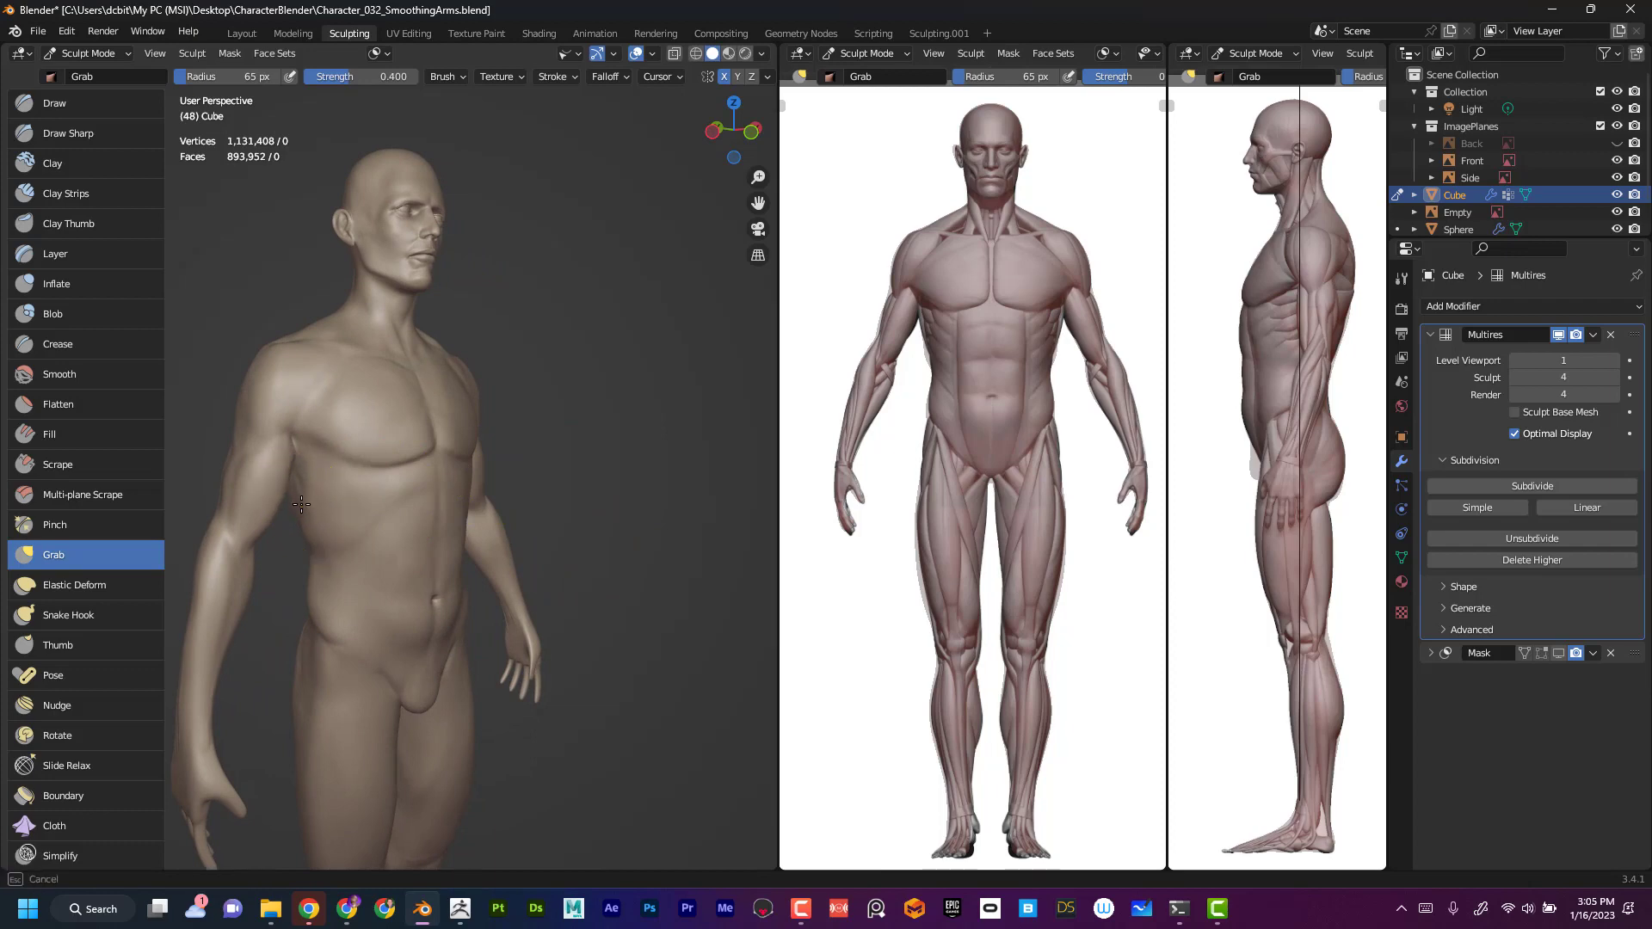
pyautogui.moveTo(301, 505); pyautogui.dragTo(283, 487)
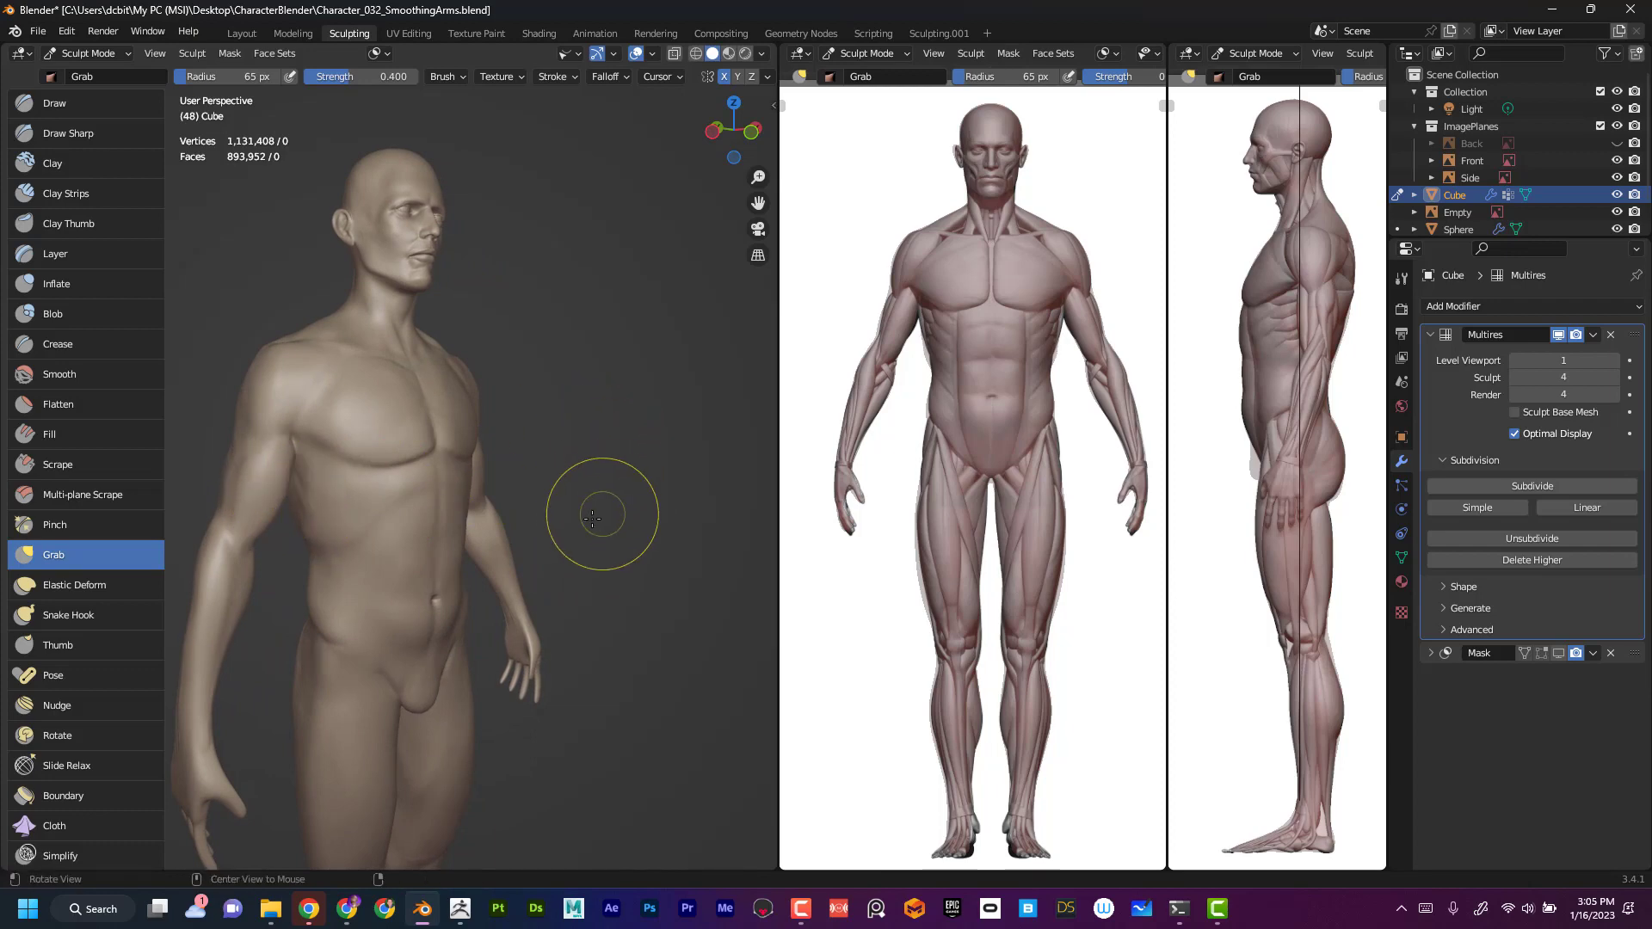
# - Refine the inner contour of the arm near the elbow from behind using Grab at a 41 px radius
pyautogui.moveTo(592, 517)
pyautogui.mouseDown(button='middle')
pyautogui.moveTo(551, 490)
pyautogui.moveTo(576, 447)
pyautogui.moveTo(788, 448)
pyautogui.mouseUp(button='middle')
pyautogui.moveTo(354, 540)
pyautogui.mouseDown(button='middle')
pyautogui.moveTo(295, 579)
pyautogui.moveTo(414, 531)
pyautogui.mouseUp(button='middle')
pyautogui.moveTo(323, 619)
pyautogui.mouseDown(button='middle')
pyautogui.moveTo(368, 582)
pyautogui.moveTo(324, 498)
pyautogui.mouseUp(button='middle')
pyautogui.press('f')
pyautogui.click(387, 503)
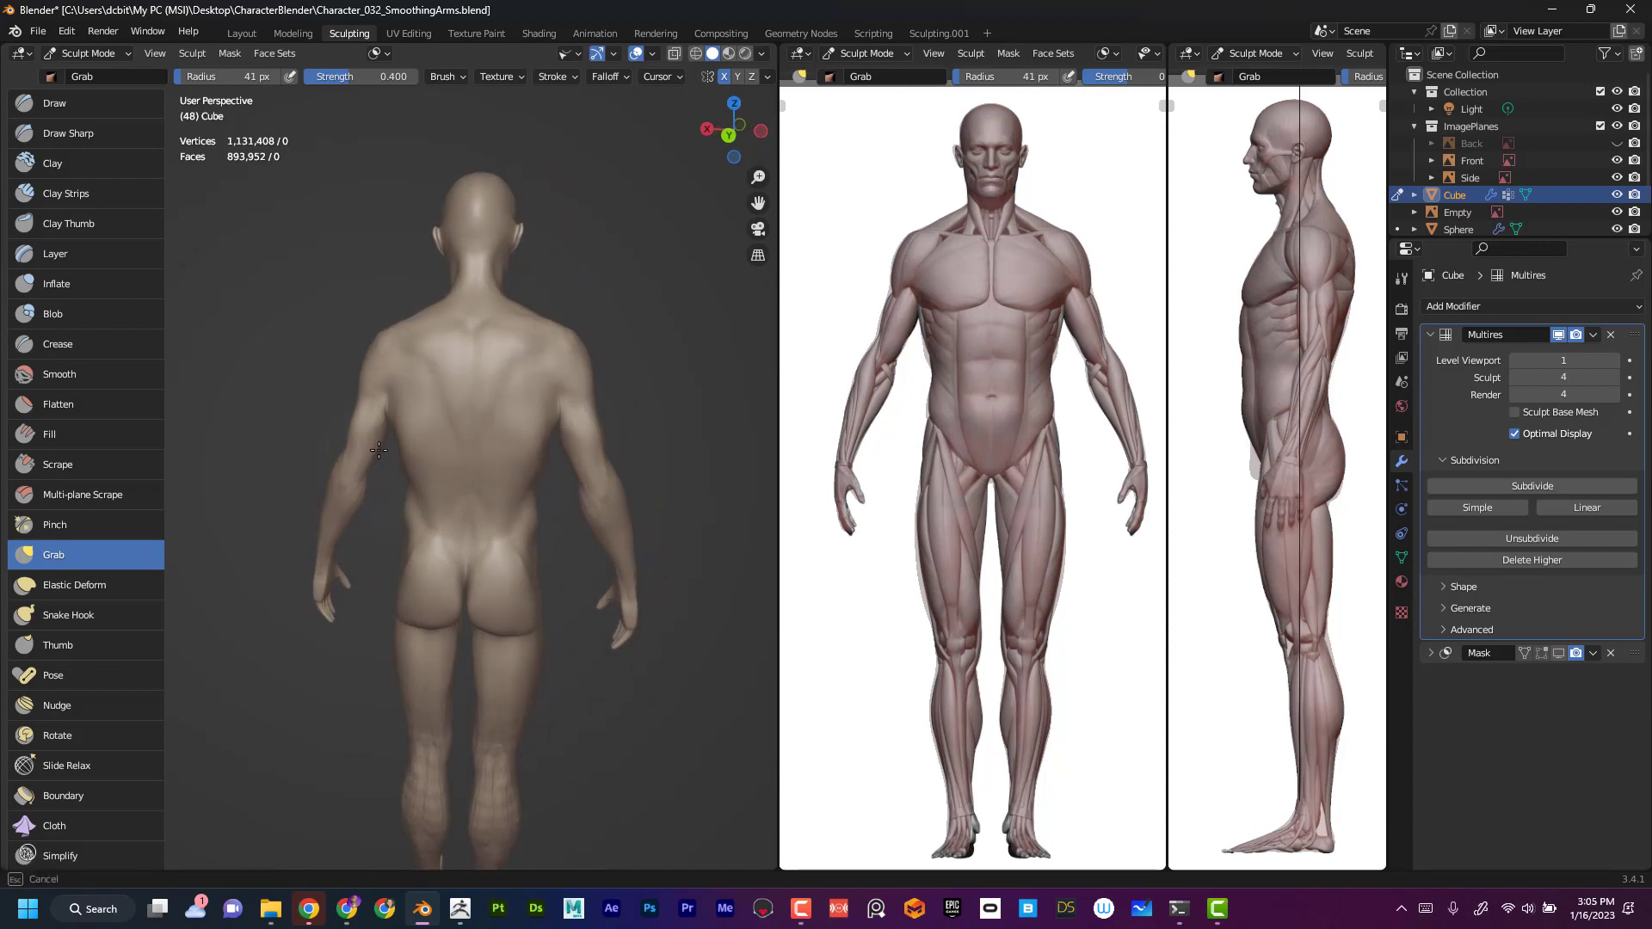
pyautogui.moveTo(668, 395); pyautogui.dragTo(554, 422, button='middle')
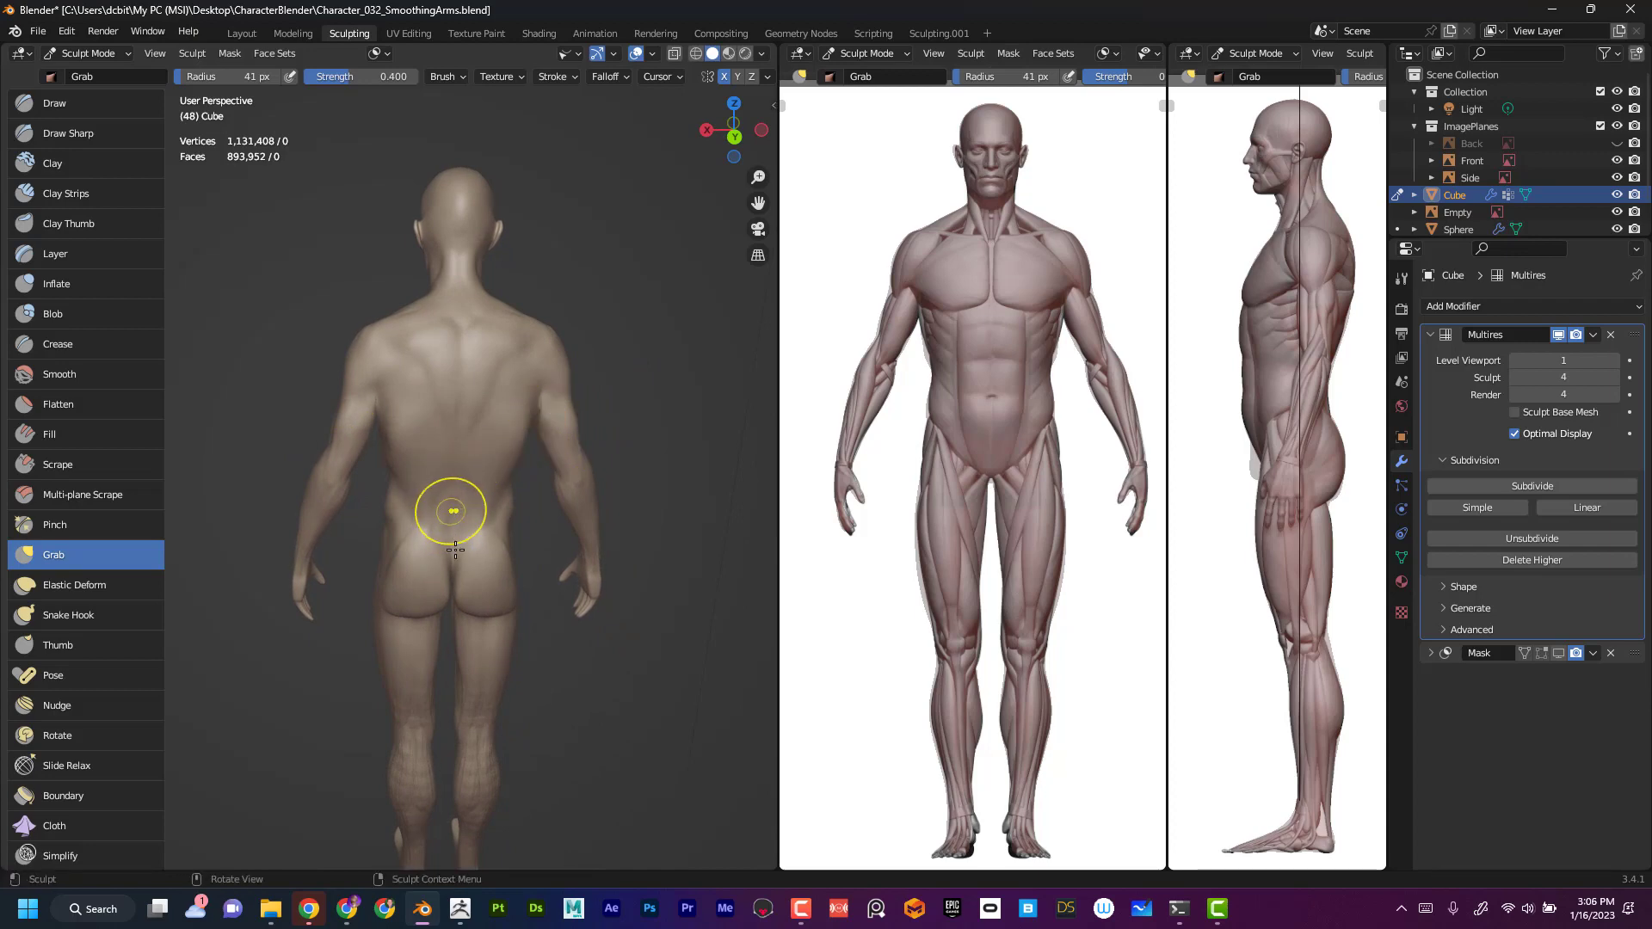
# - Adjust the inner contour of the upper thighs from behind using Grab at a 40 px radius
pyautogui.keyDown('shift'); pyautogui.moveTo(579, 724); pyautogui.dragTo(581, 650, button='middle'); pyautogui.keyUp('shift')
pyautogui.press('f')
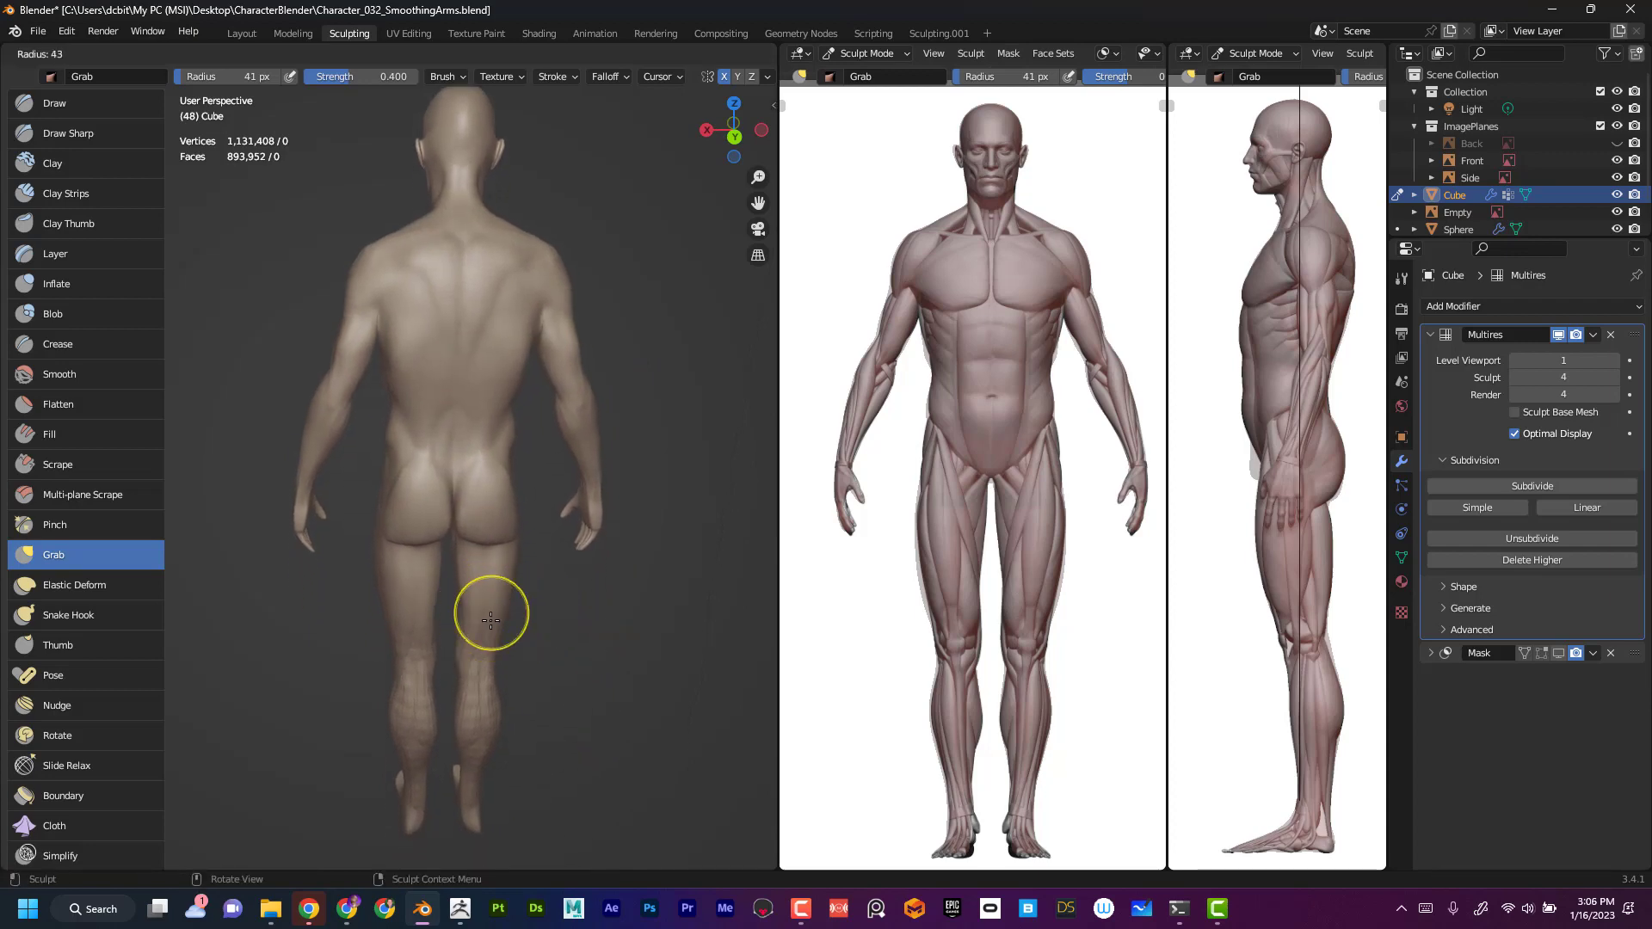
pyautogui.click(486, 651)
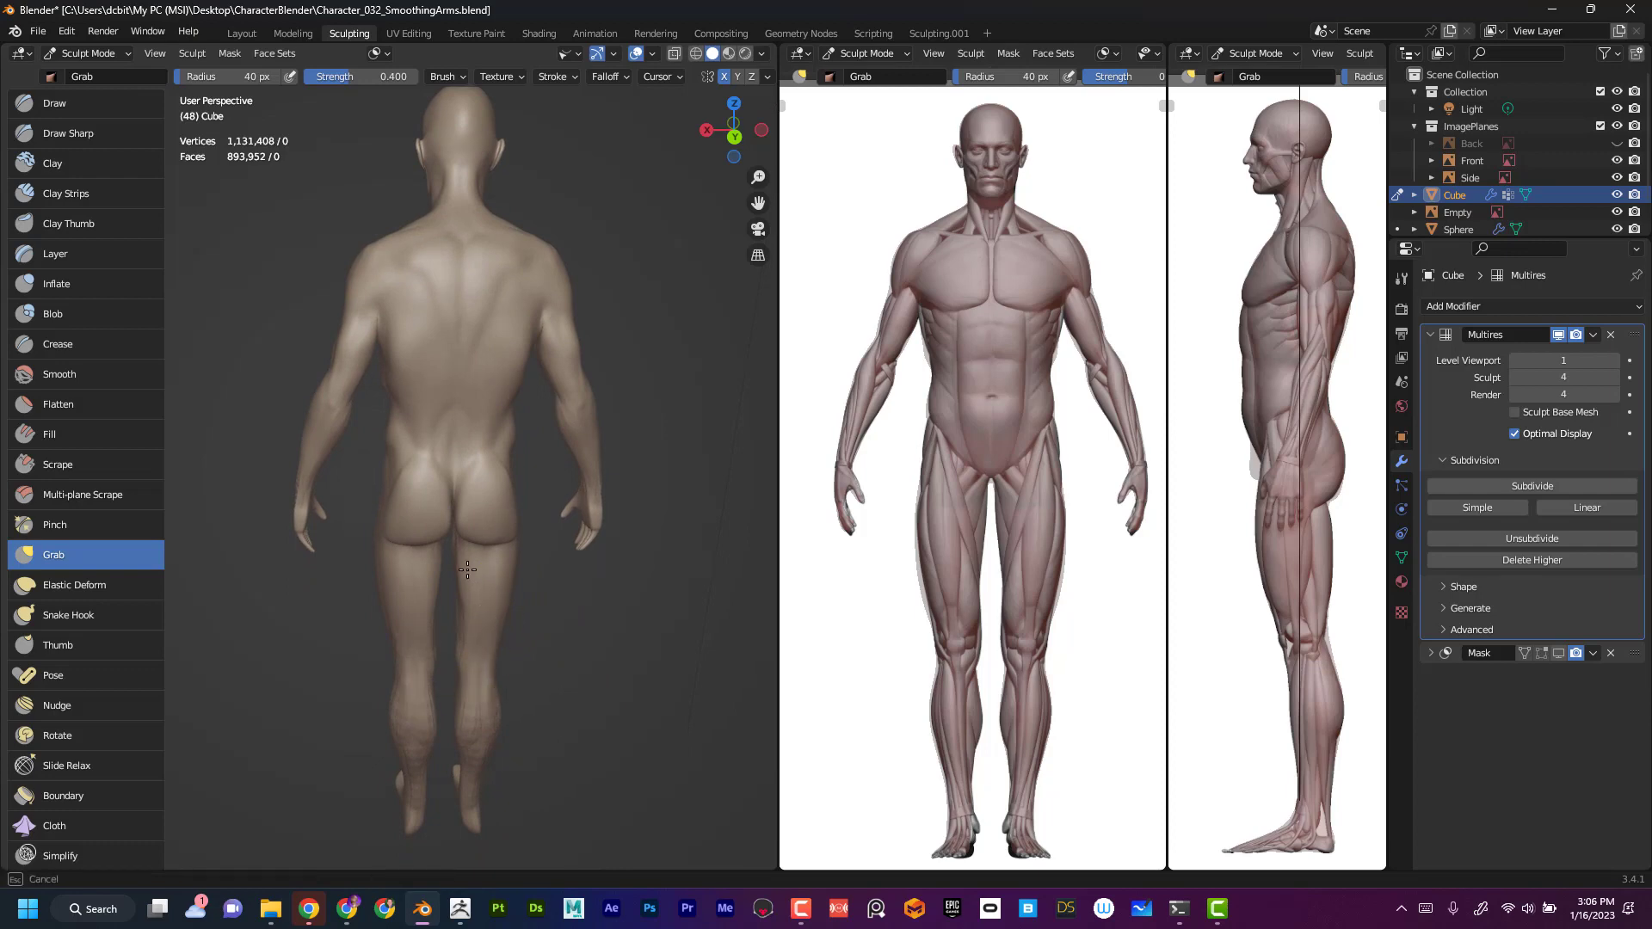
pyautogui.moveTo(530, 634)
pyautogui.mouseDown(button='middle')
pyautogui.moveTo(542, 657)
pyautogui.moveTo(521, 541)
pyautogui.mouseUp(button='middle')
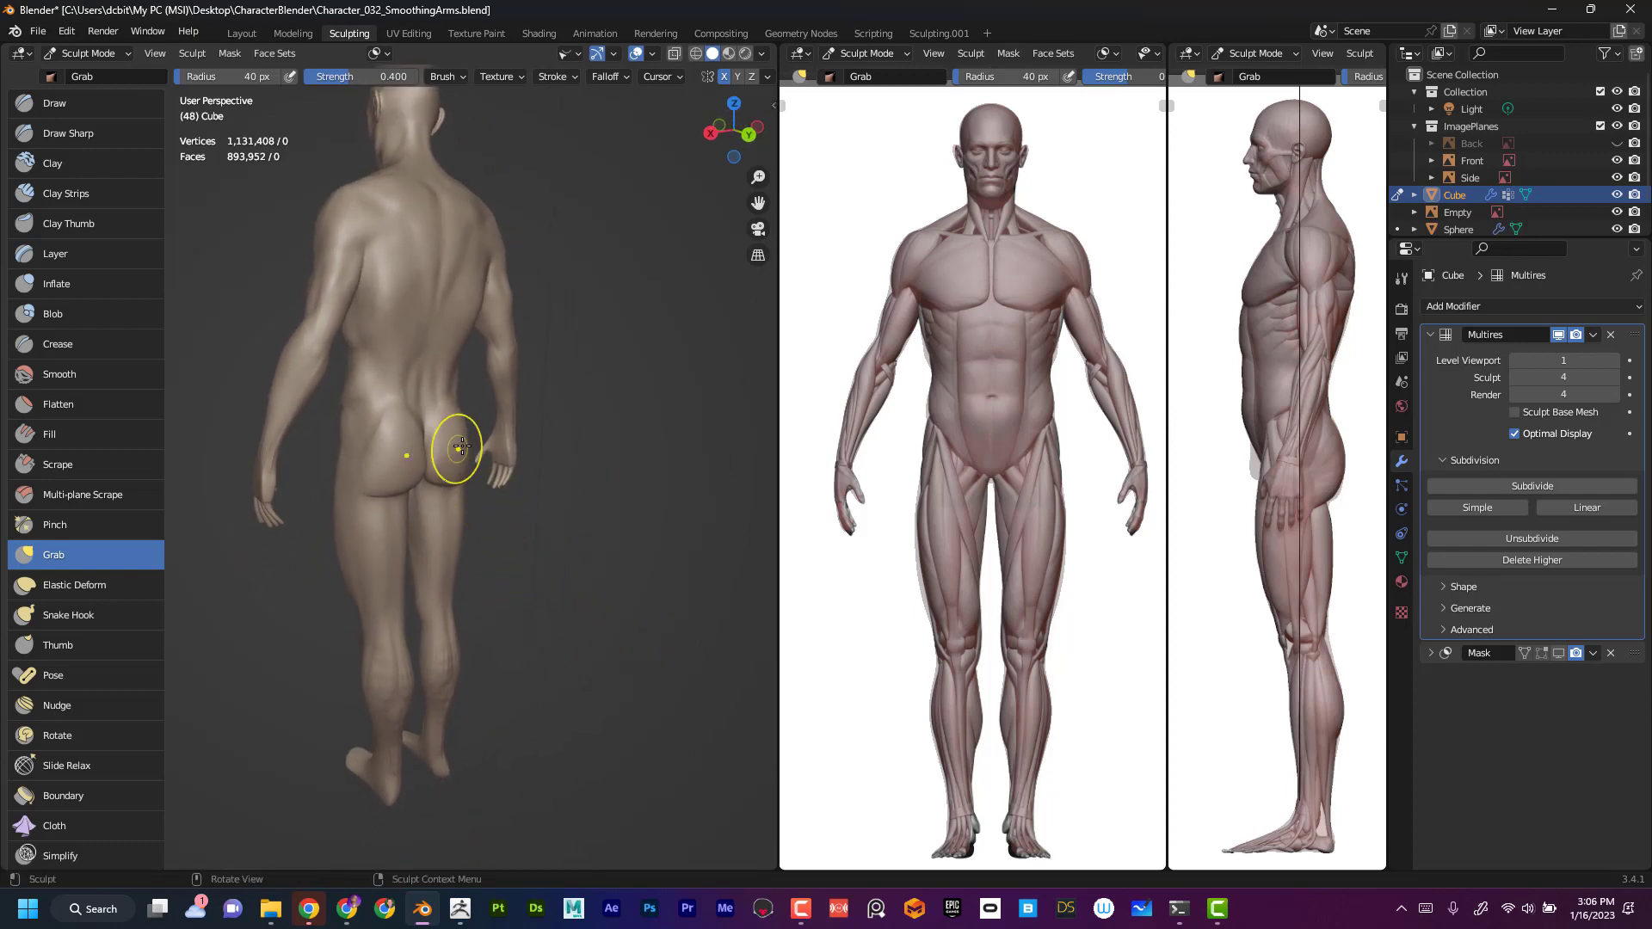
# - Shape the buttocks and the outer hips from behind using Grab at a 40 px radius
pyautogui.moveTo(453, 442); pyautogui.dragTo(467, 443)
pyautogui.moveTo(527, 519); pyautogui.dragTo(558, 462, button='middle')
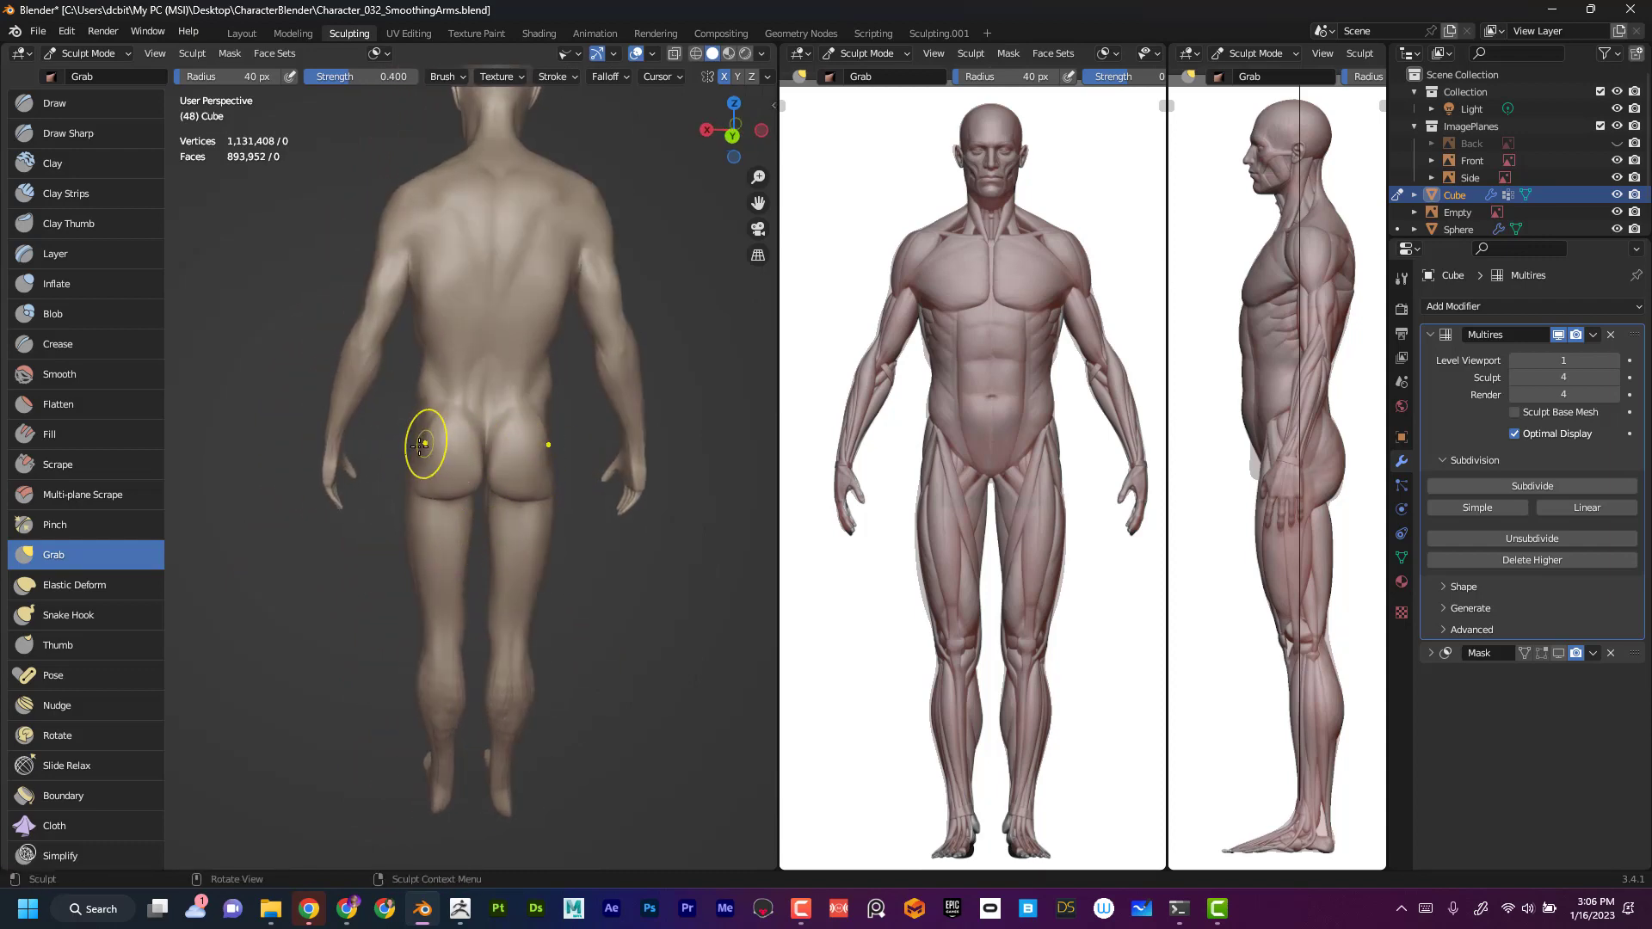
pyautogui.moveTo(397, 434); pyautogui.dragTo(408, 439, button='middle')
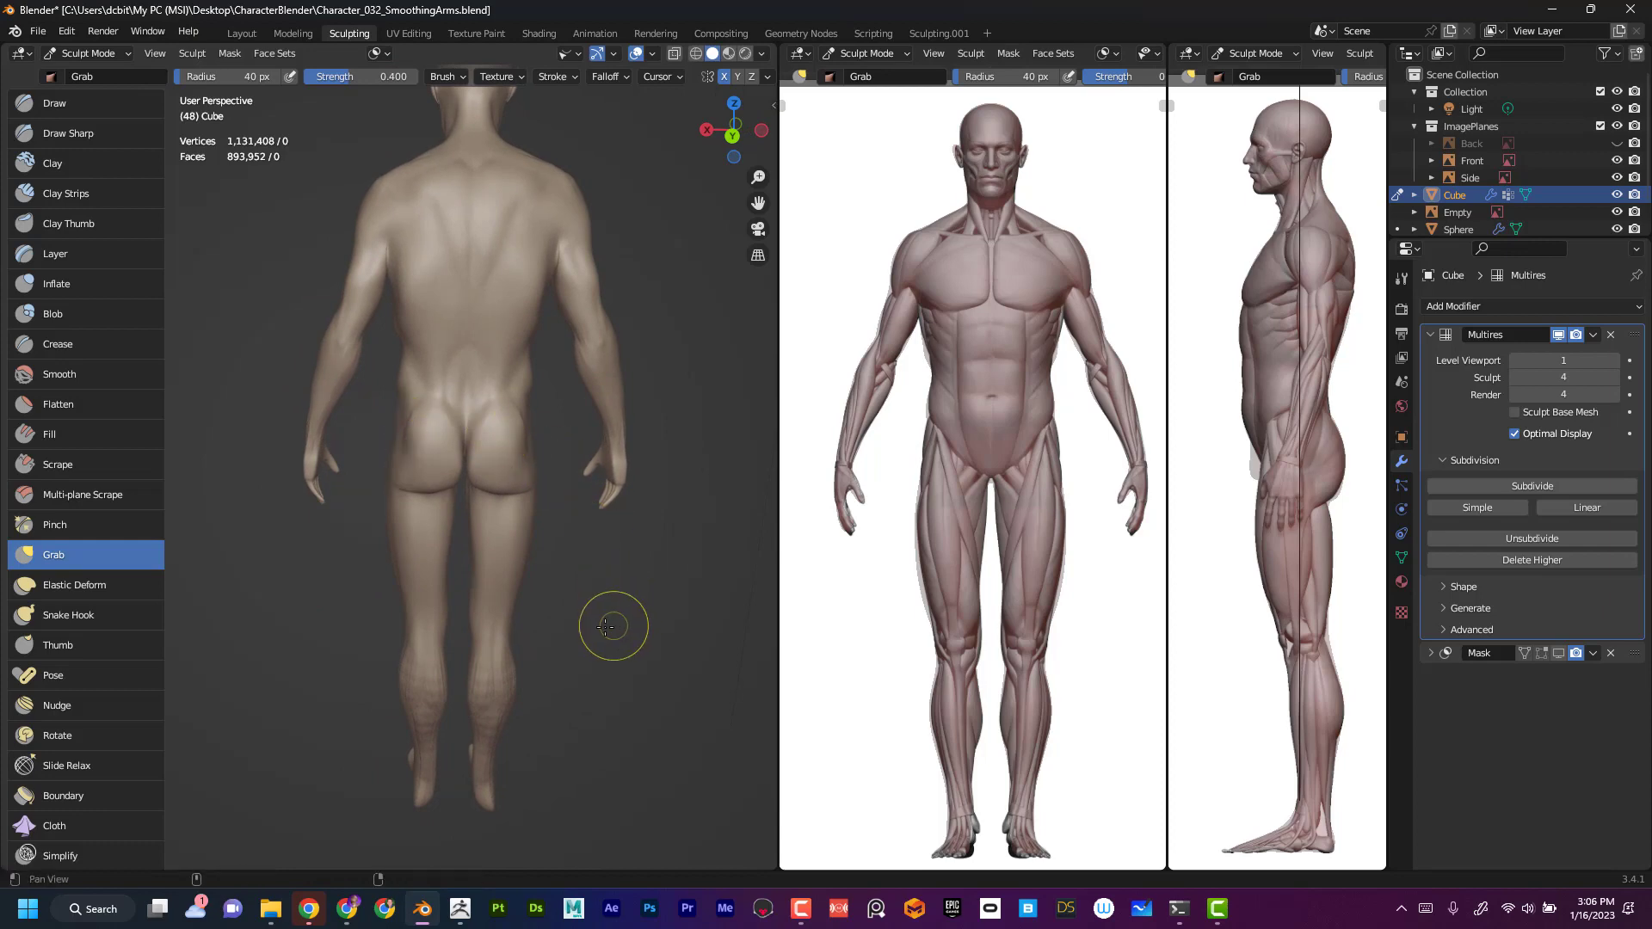
pyautogui.moveTo(612, 624); pyautogui.dragTo(598, 590, button='middle')
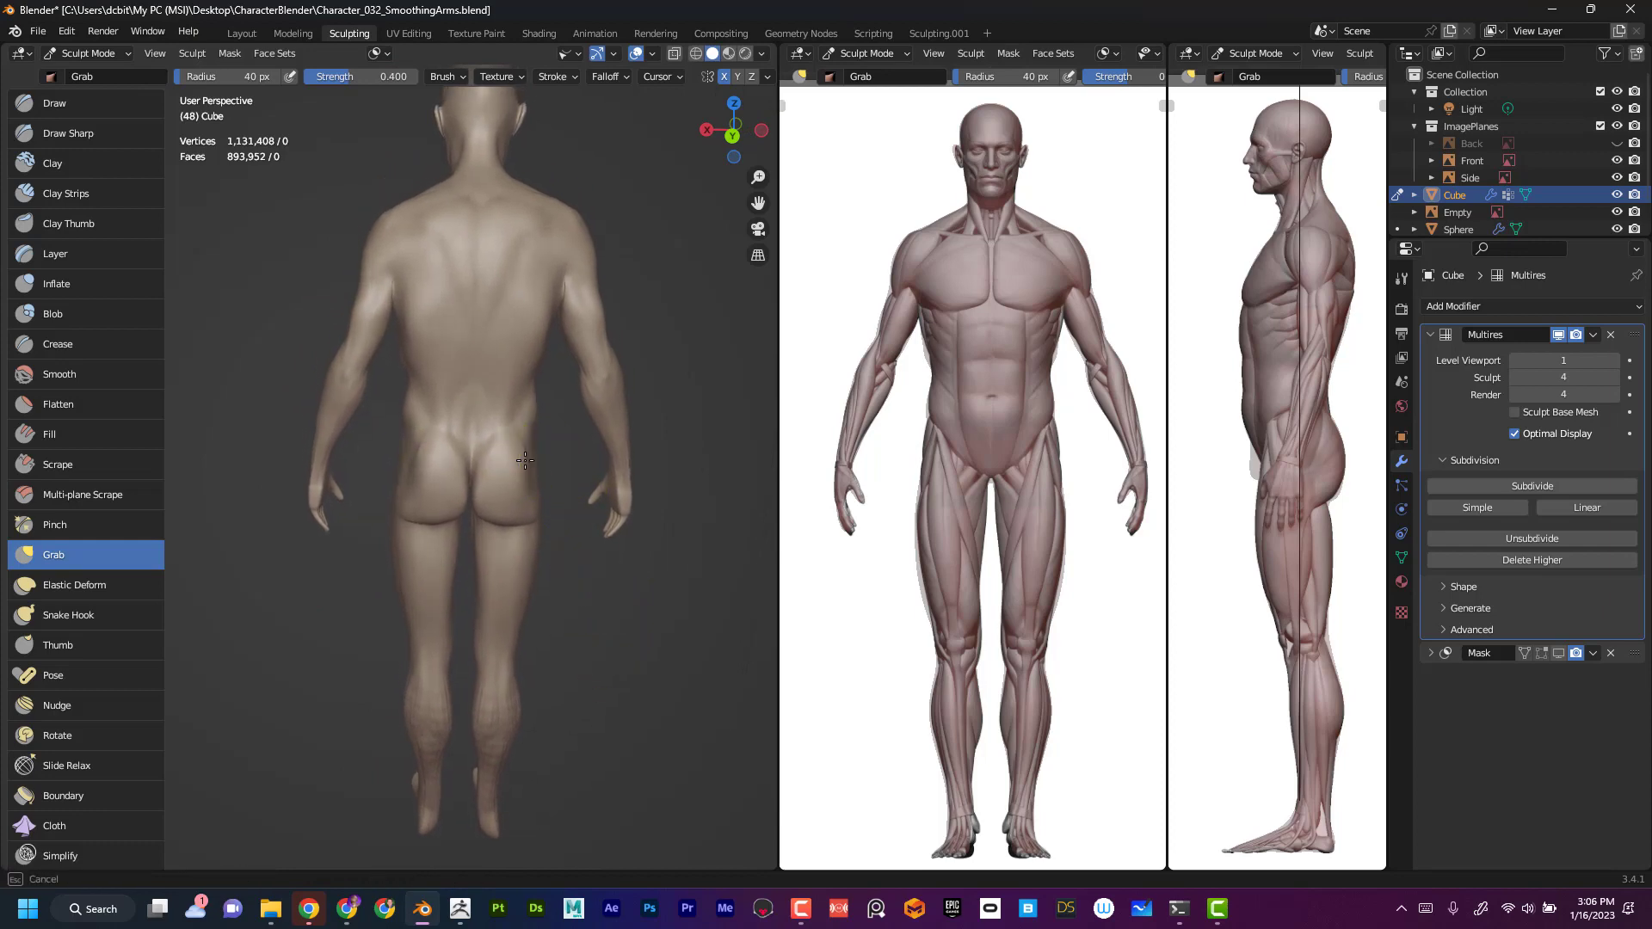
pyautogui.moveTo(562, 499); pyautogui.dragTo(562, 509, button='middle')
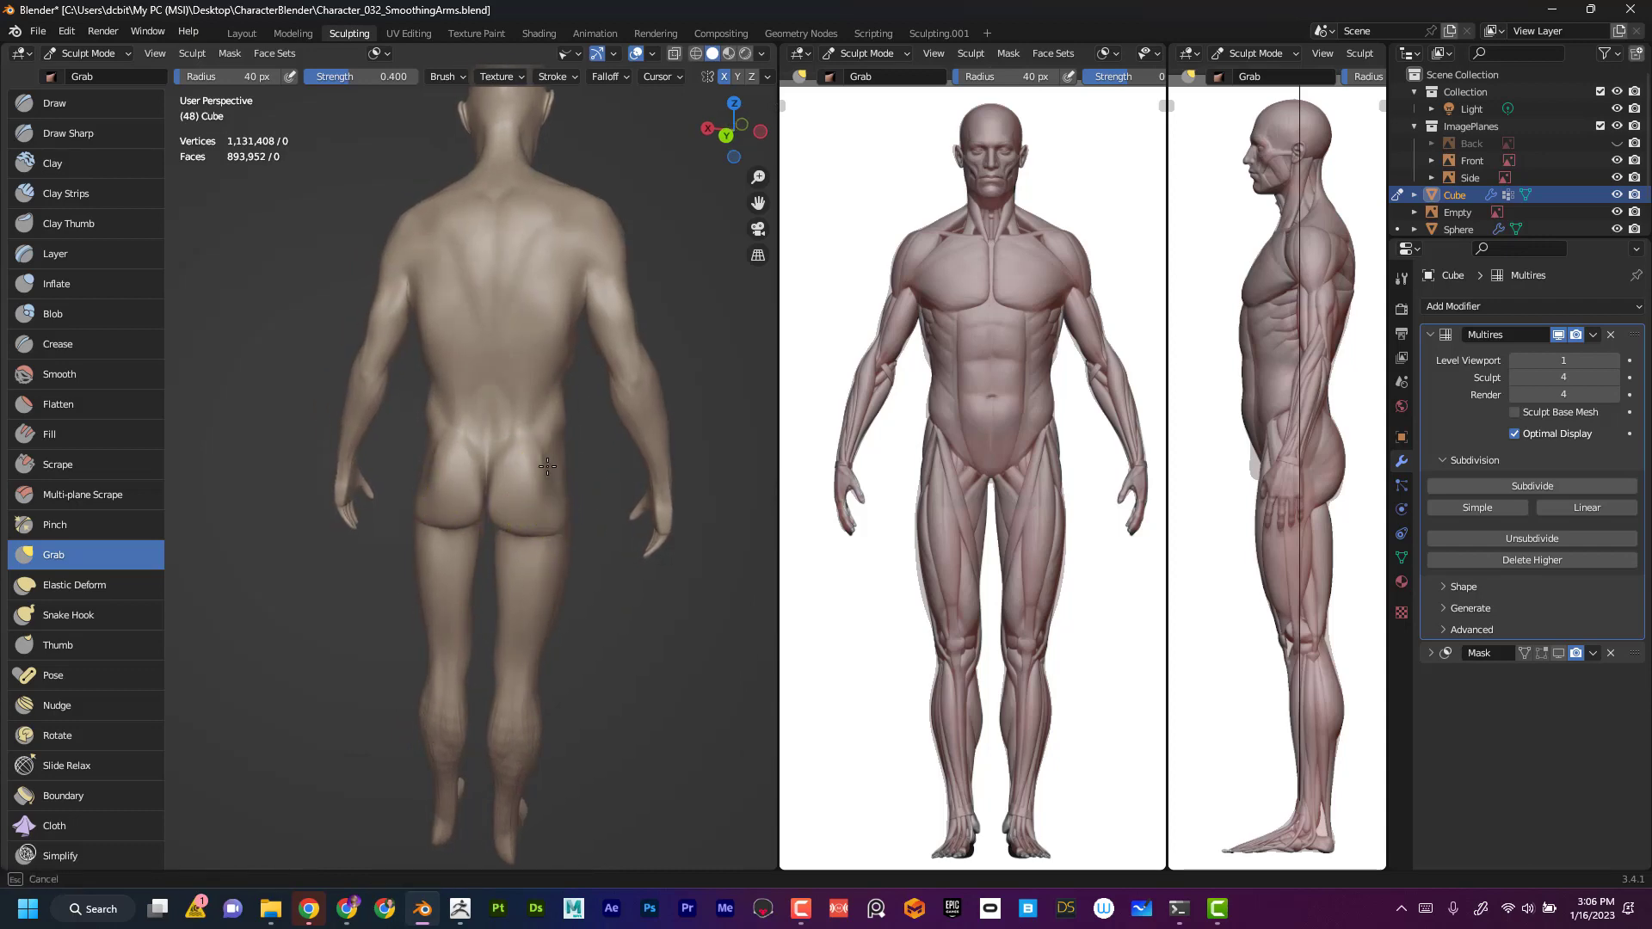
pyautogui.moveTo(339, 653); pyautogui.dragTo(340, 480, button='middle')
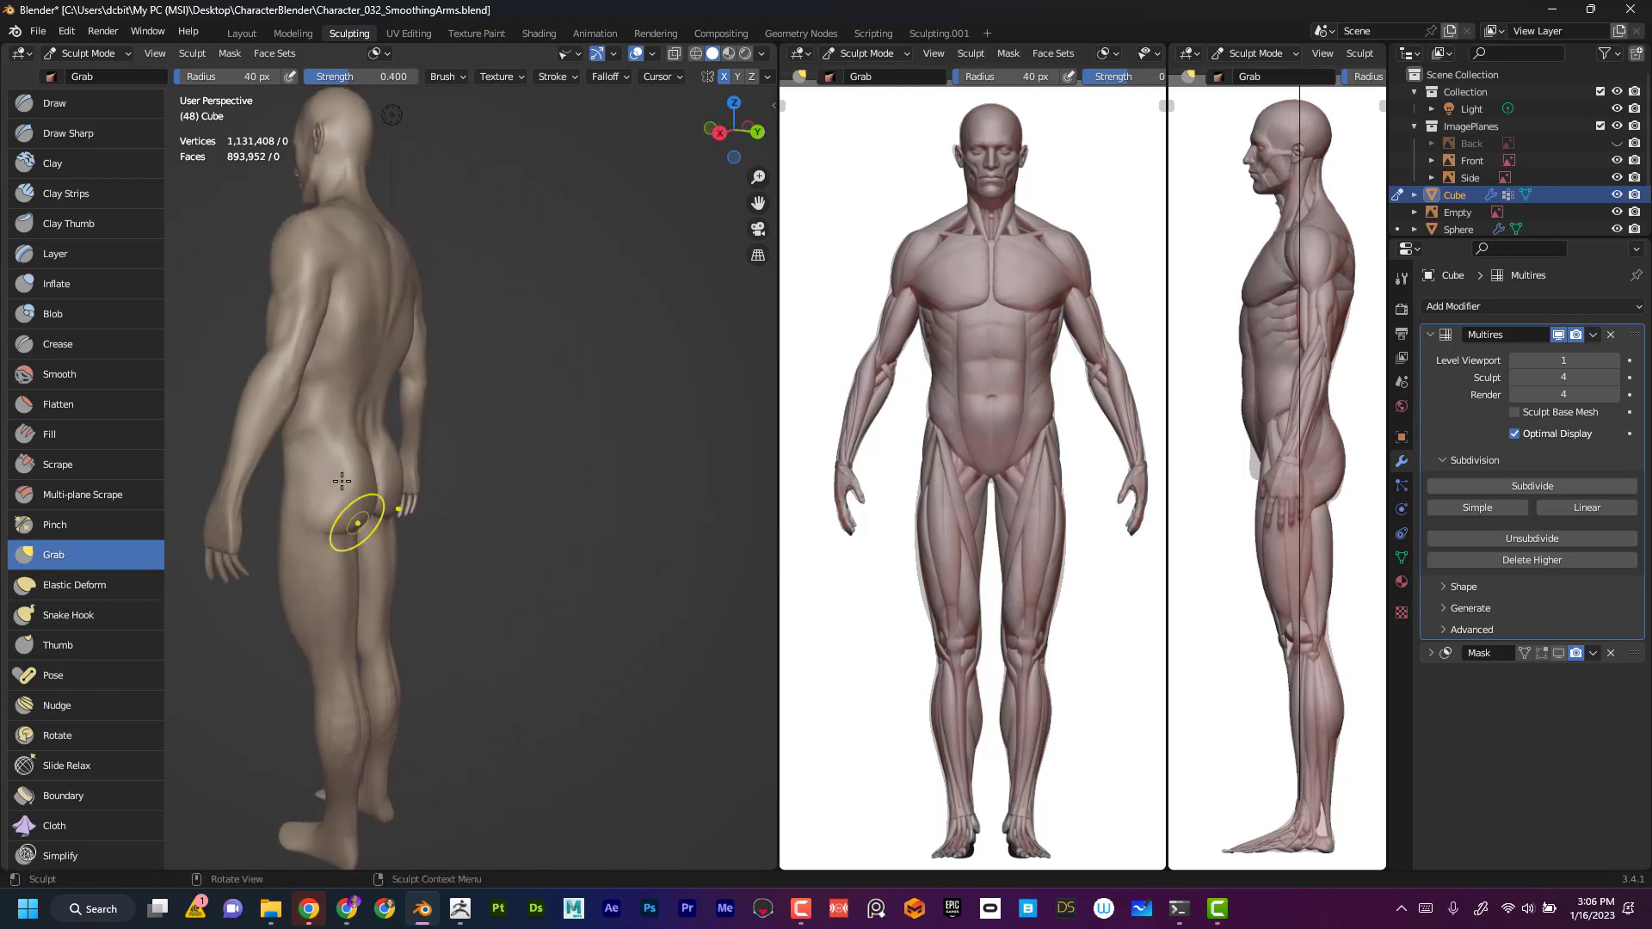
pyautogui.moveTo(543, 591)
pyautogui.mouseDown(button='middle')
pyautogui.moveTo(579, 616)
pyautogui.moveTo(633, 807)
pyautogui.moveTo(561, 657)
pyautogui.moveTo(649, 660)
pyautogui.moveTo(645, 736)
pyautogui.moveTo(616, 707)
pyautogui.mouseUp(button='middle')
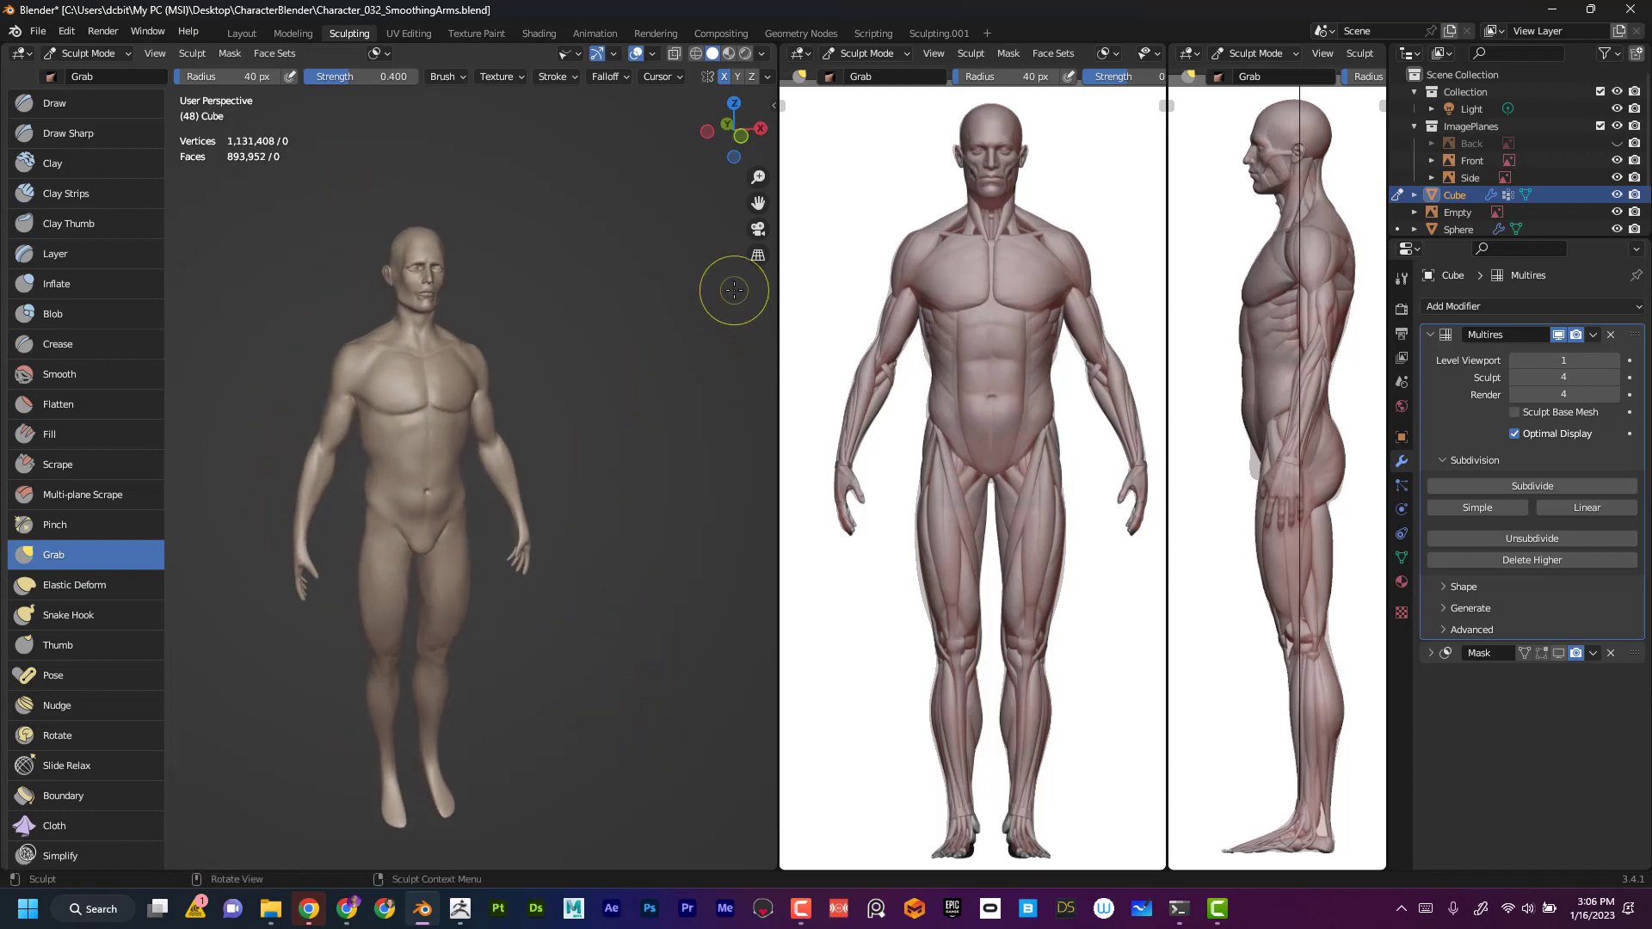